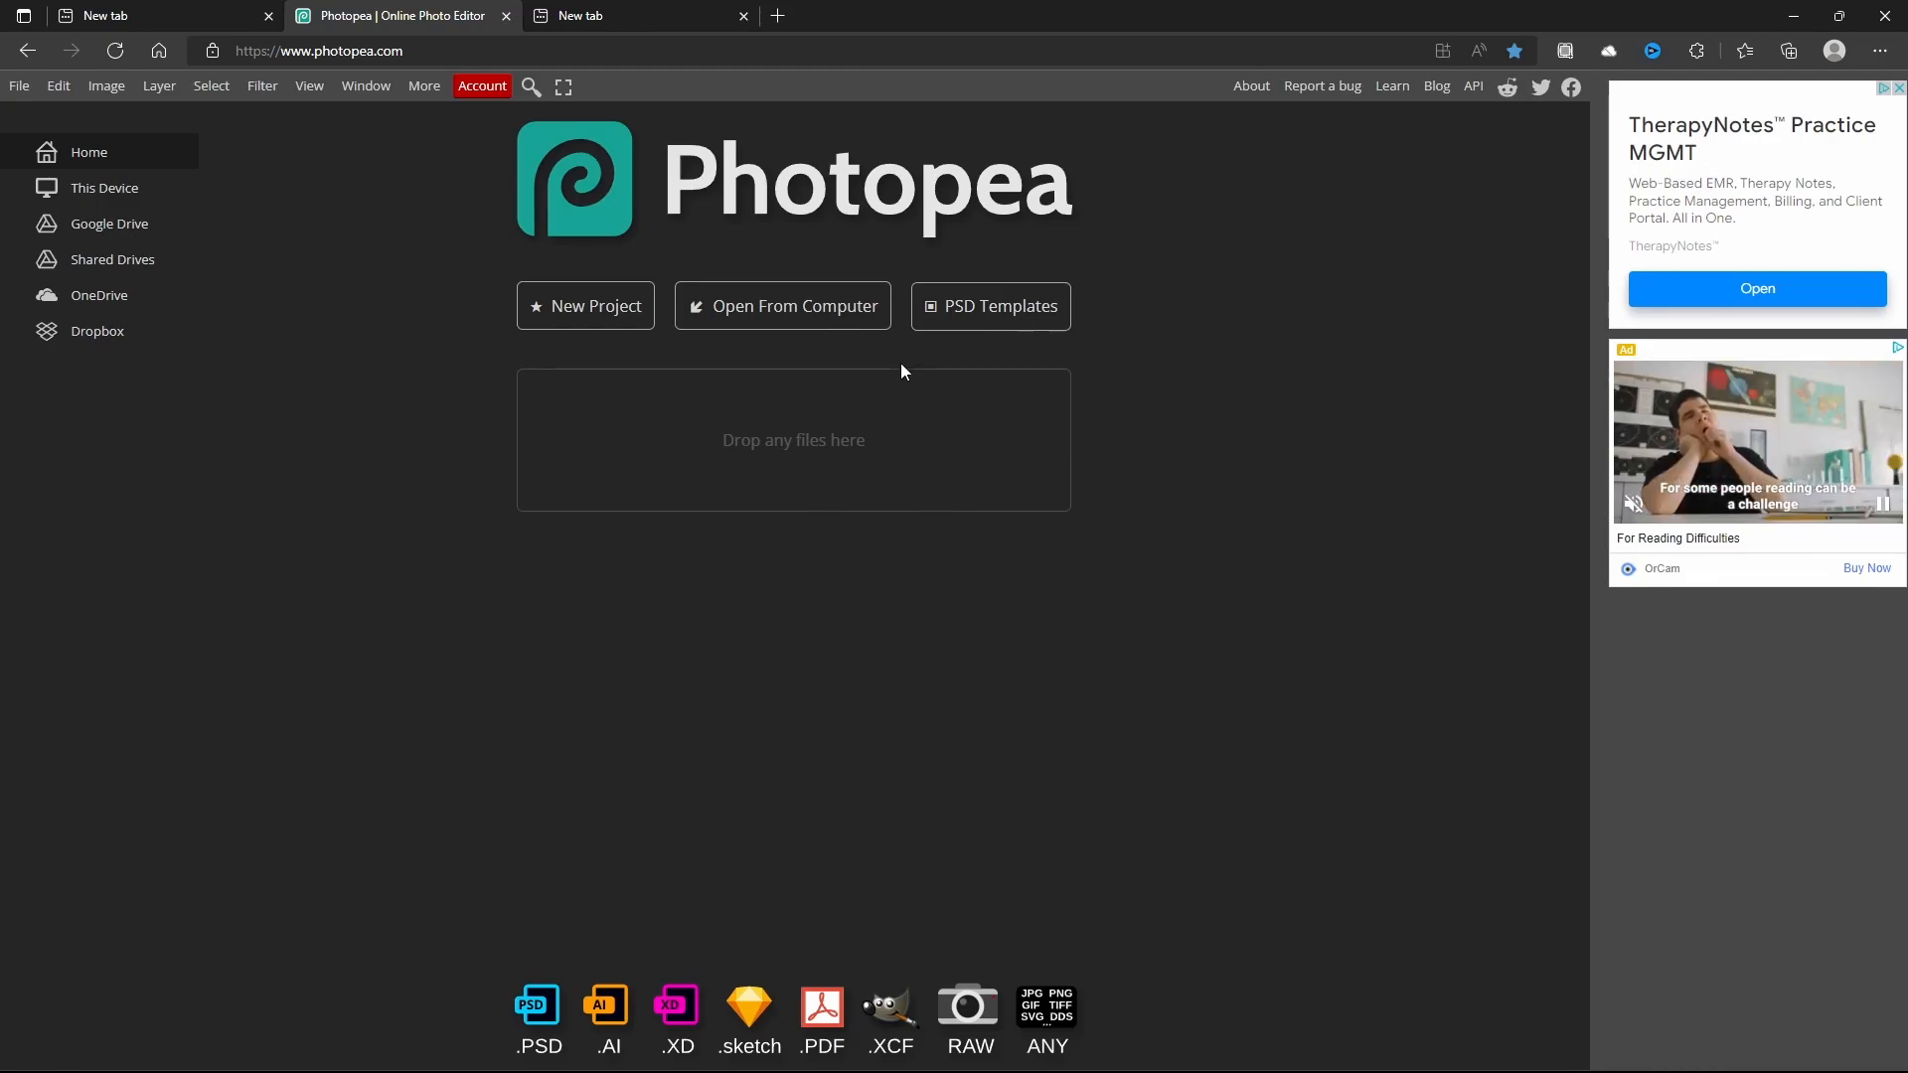
# - Create a new project 1280 pixels wide and 720 pixels high with a white background
pyautogui.click(595, 309)
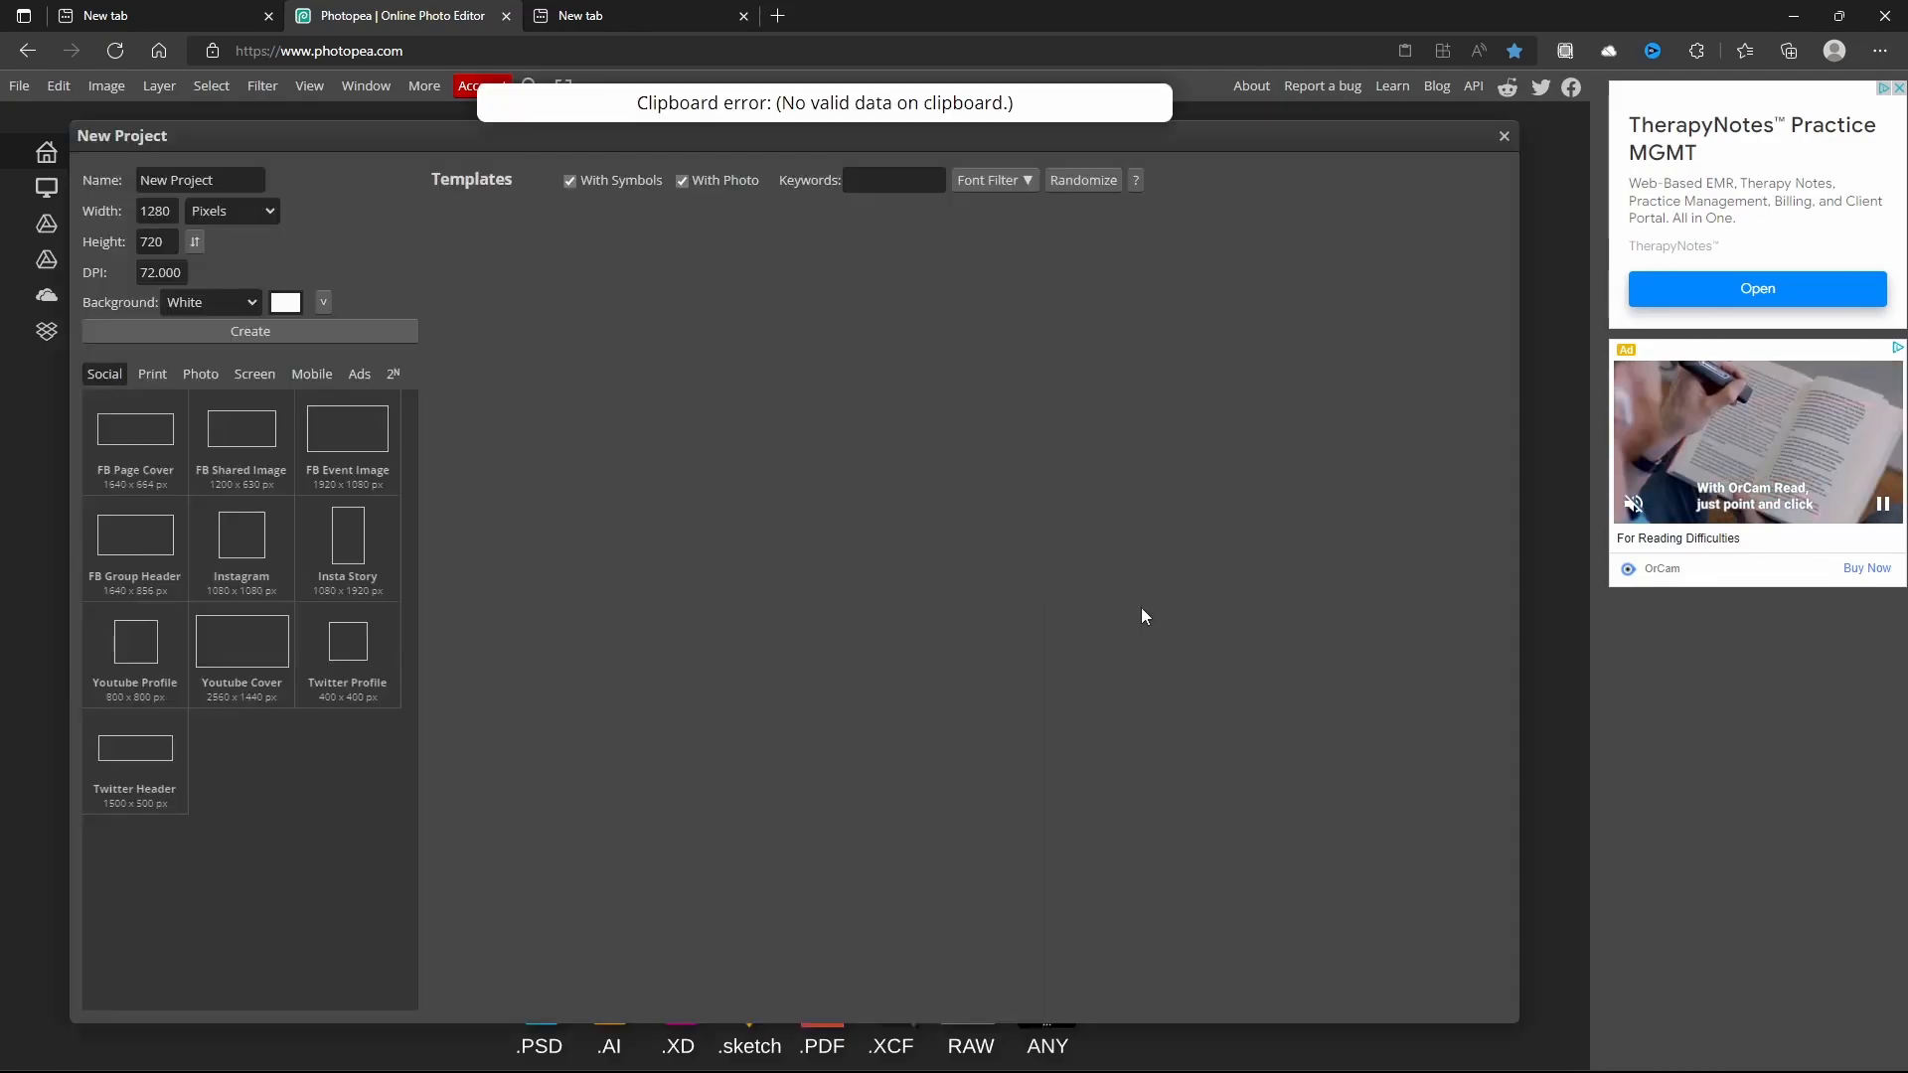
pyautogui.moveTo(175, 244); pyautogui.dragTo(171, 248)
pyautogui.click(178, 239)
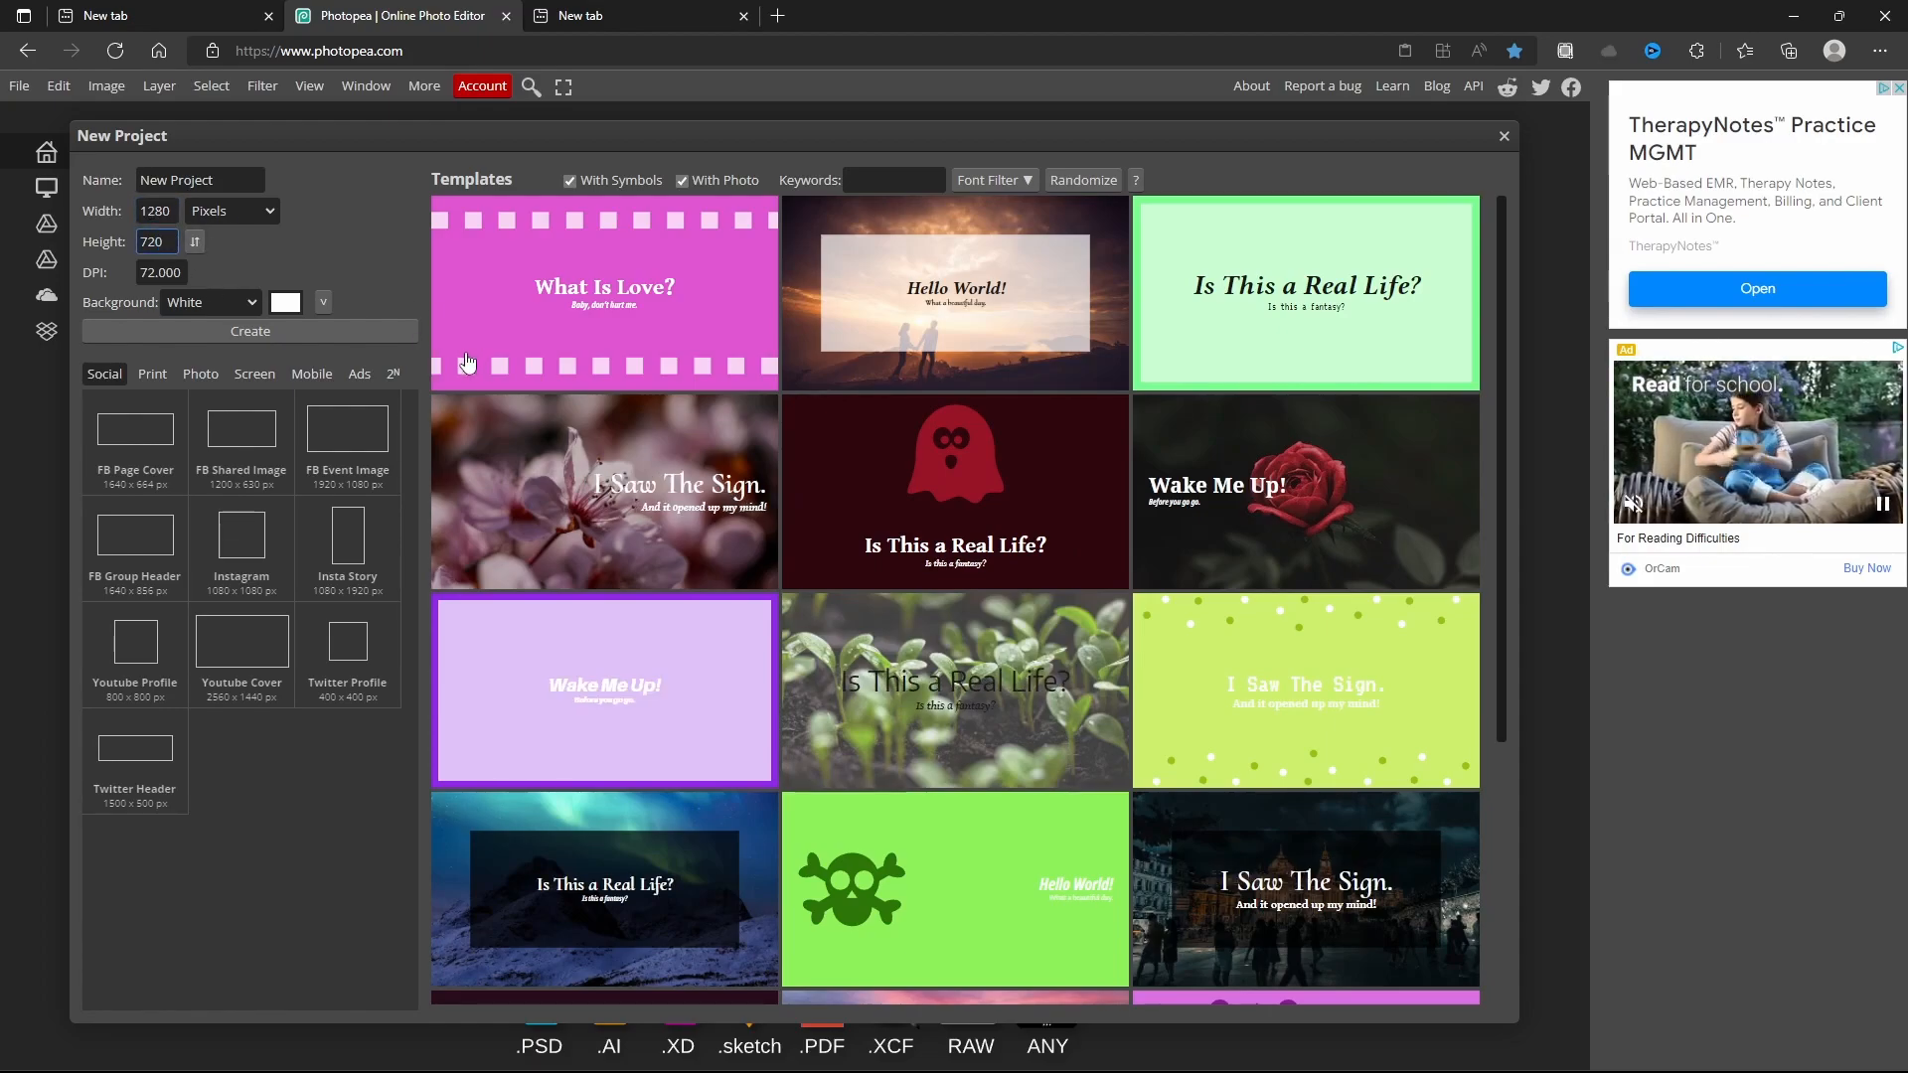
pyautogui.click(257, 333)
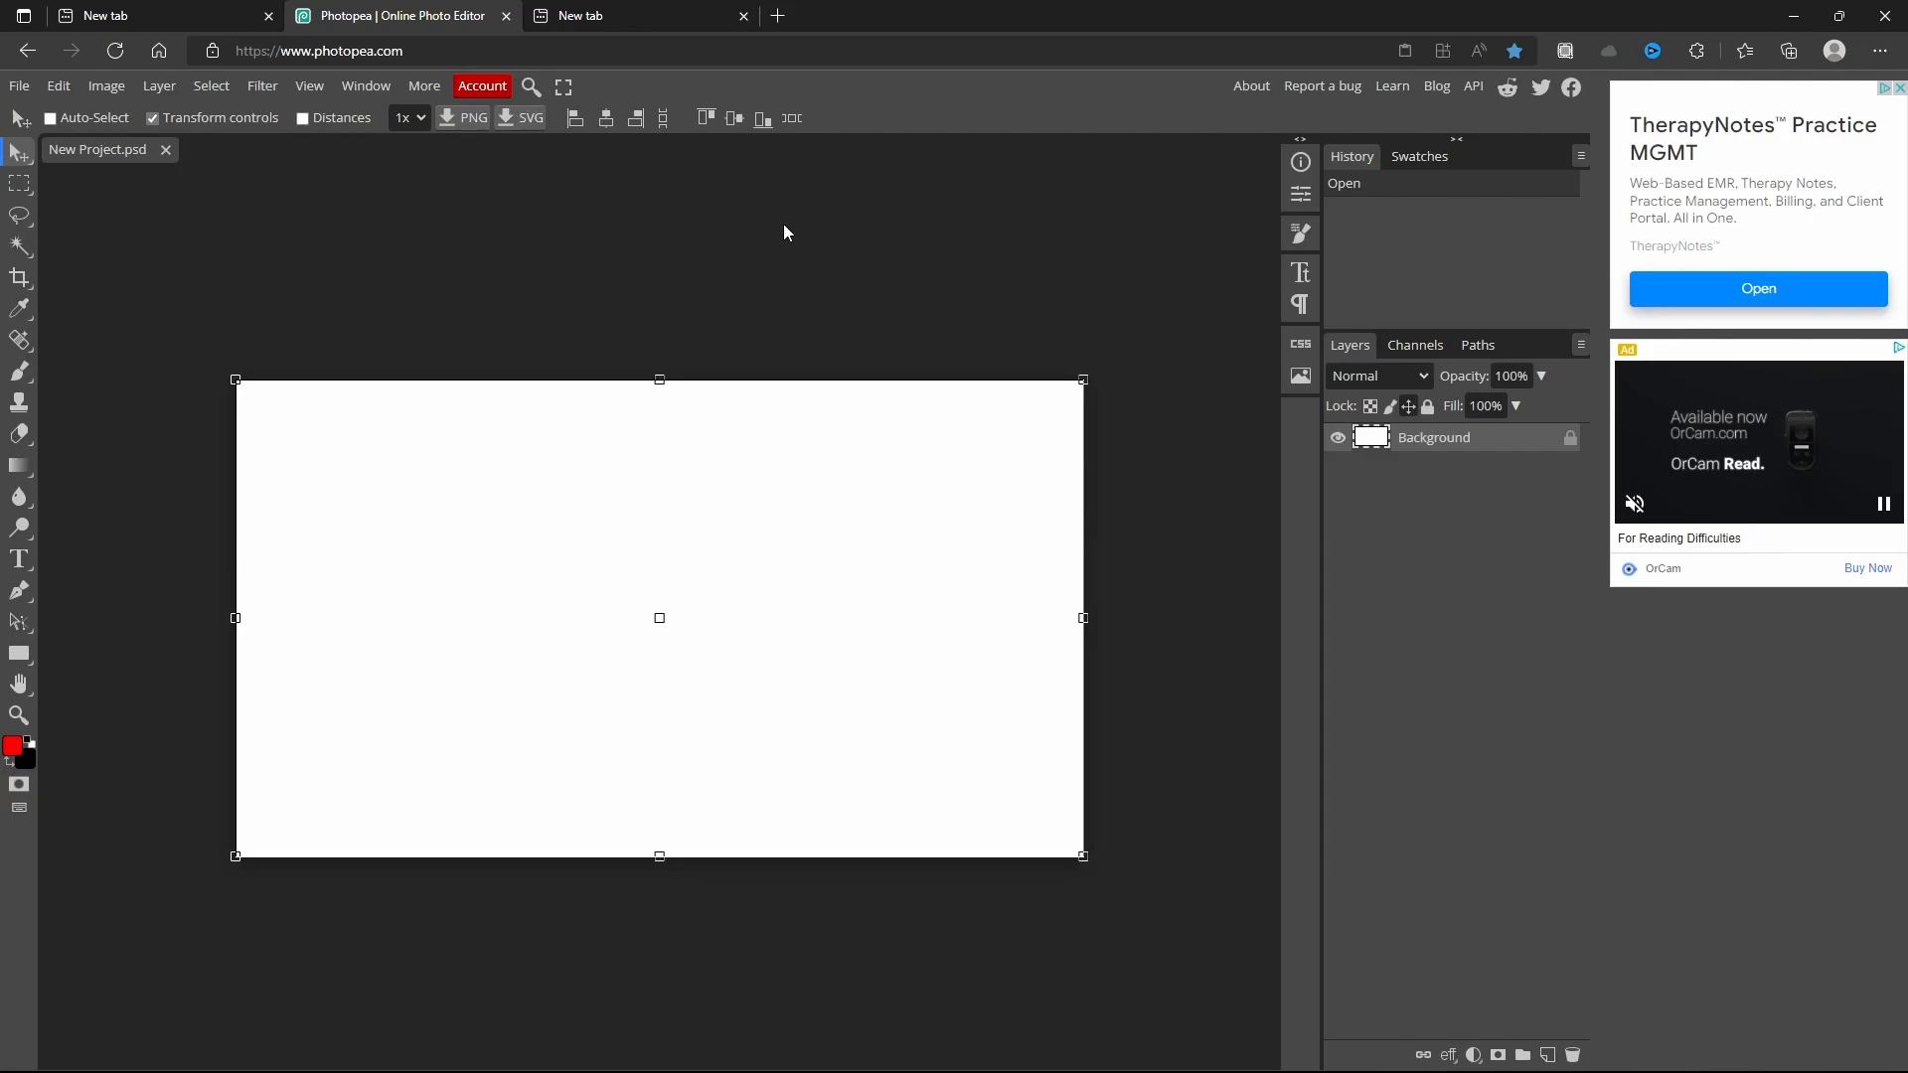
# - Switch to YouTube in another browser tab, search for "acu" and open the (Extreme Demon) "Acu" 100% Geometry Dash video
pyautogui.click(668, 20)
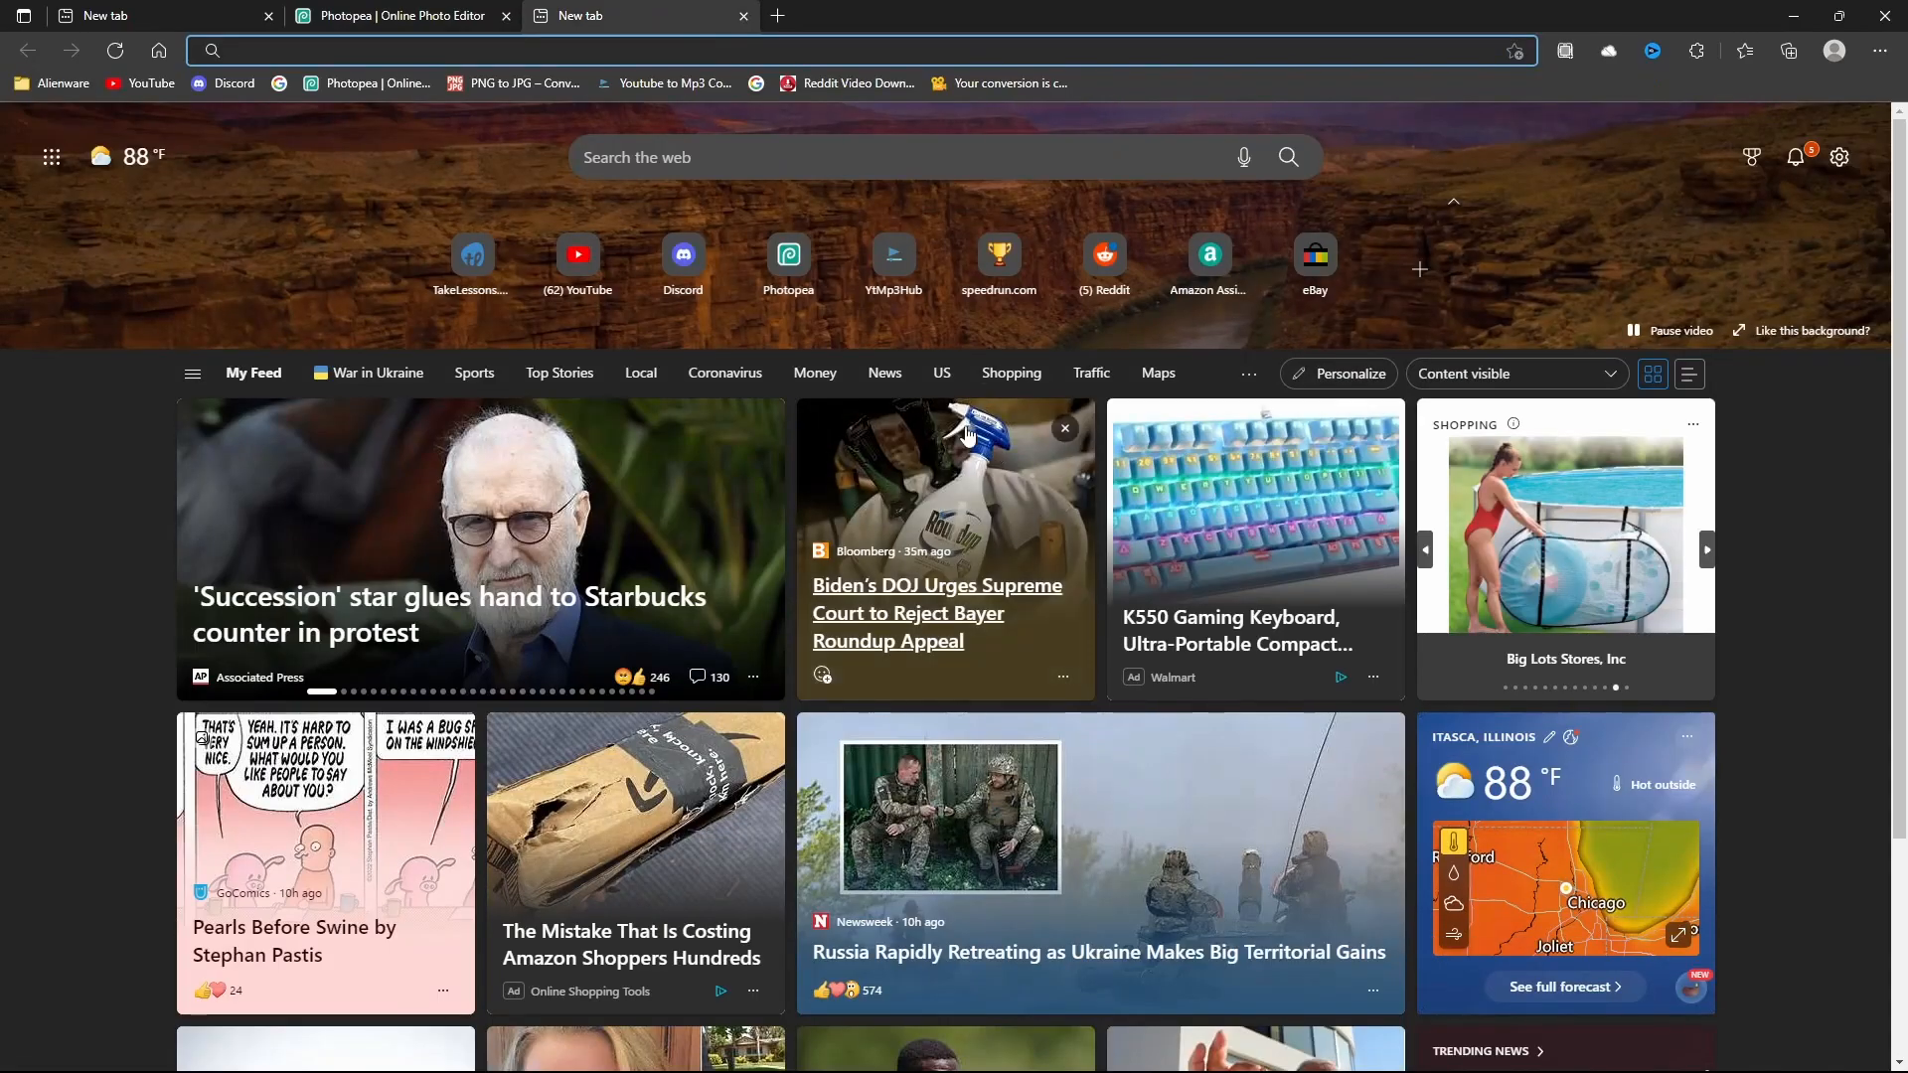
pyautogui.click(606, 300)
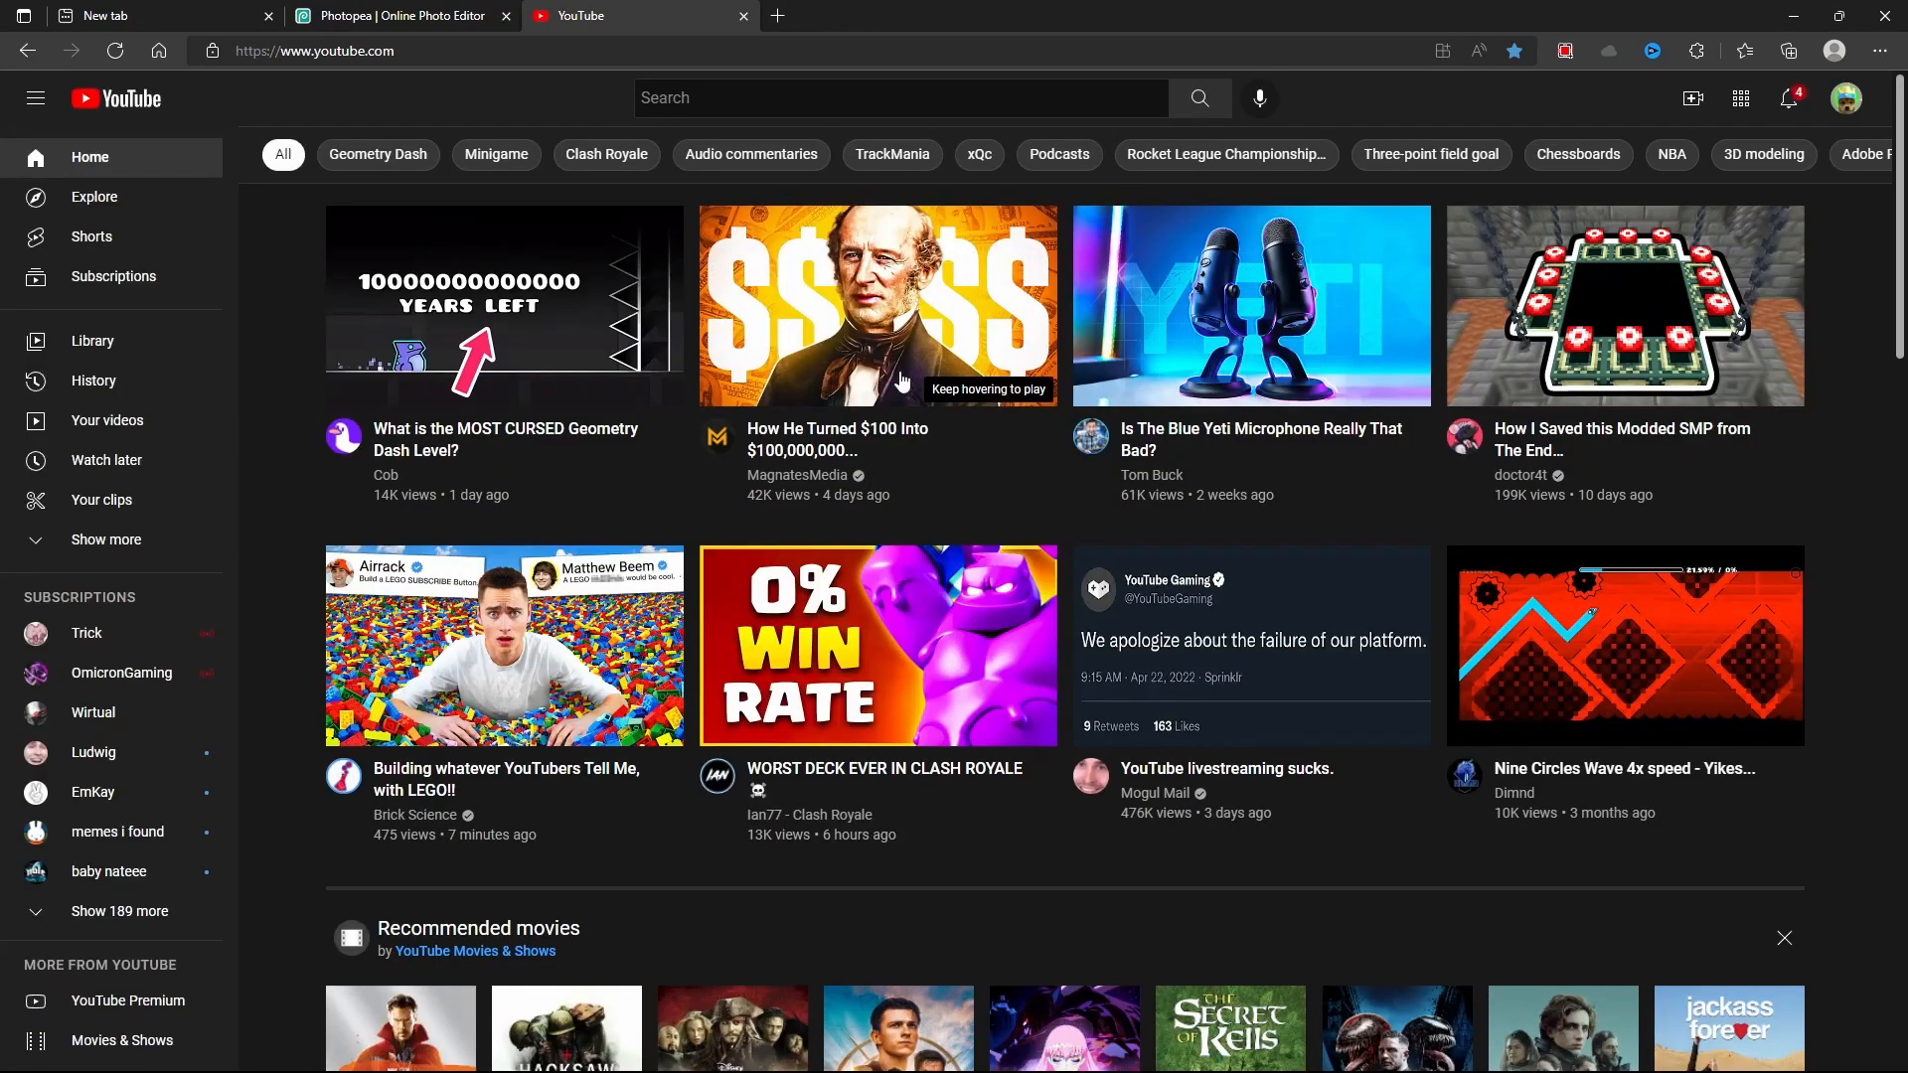
pyautogui.click(921, 104)
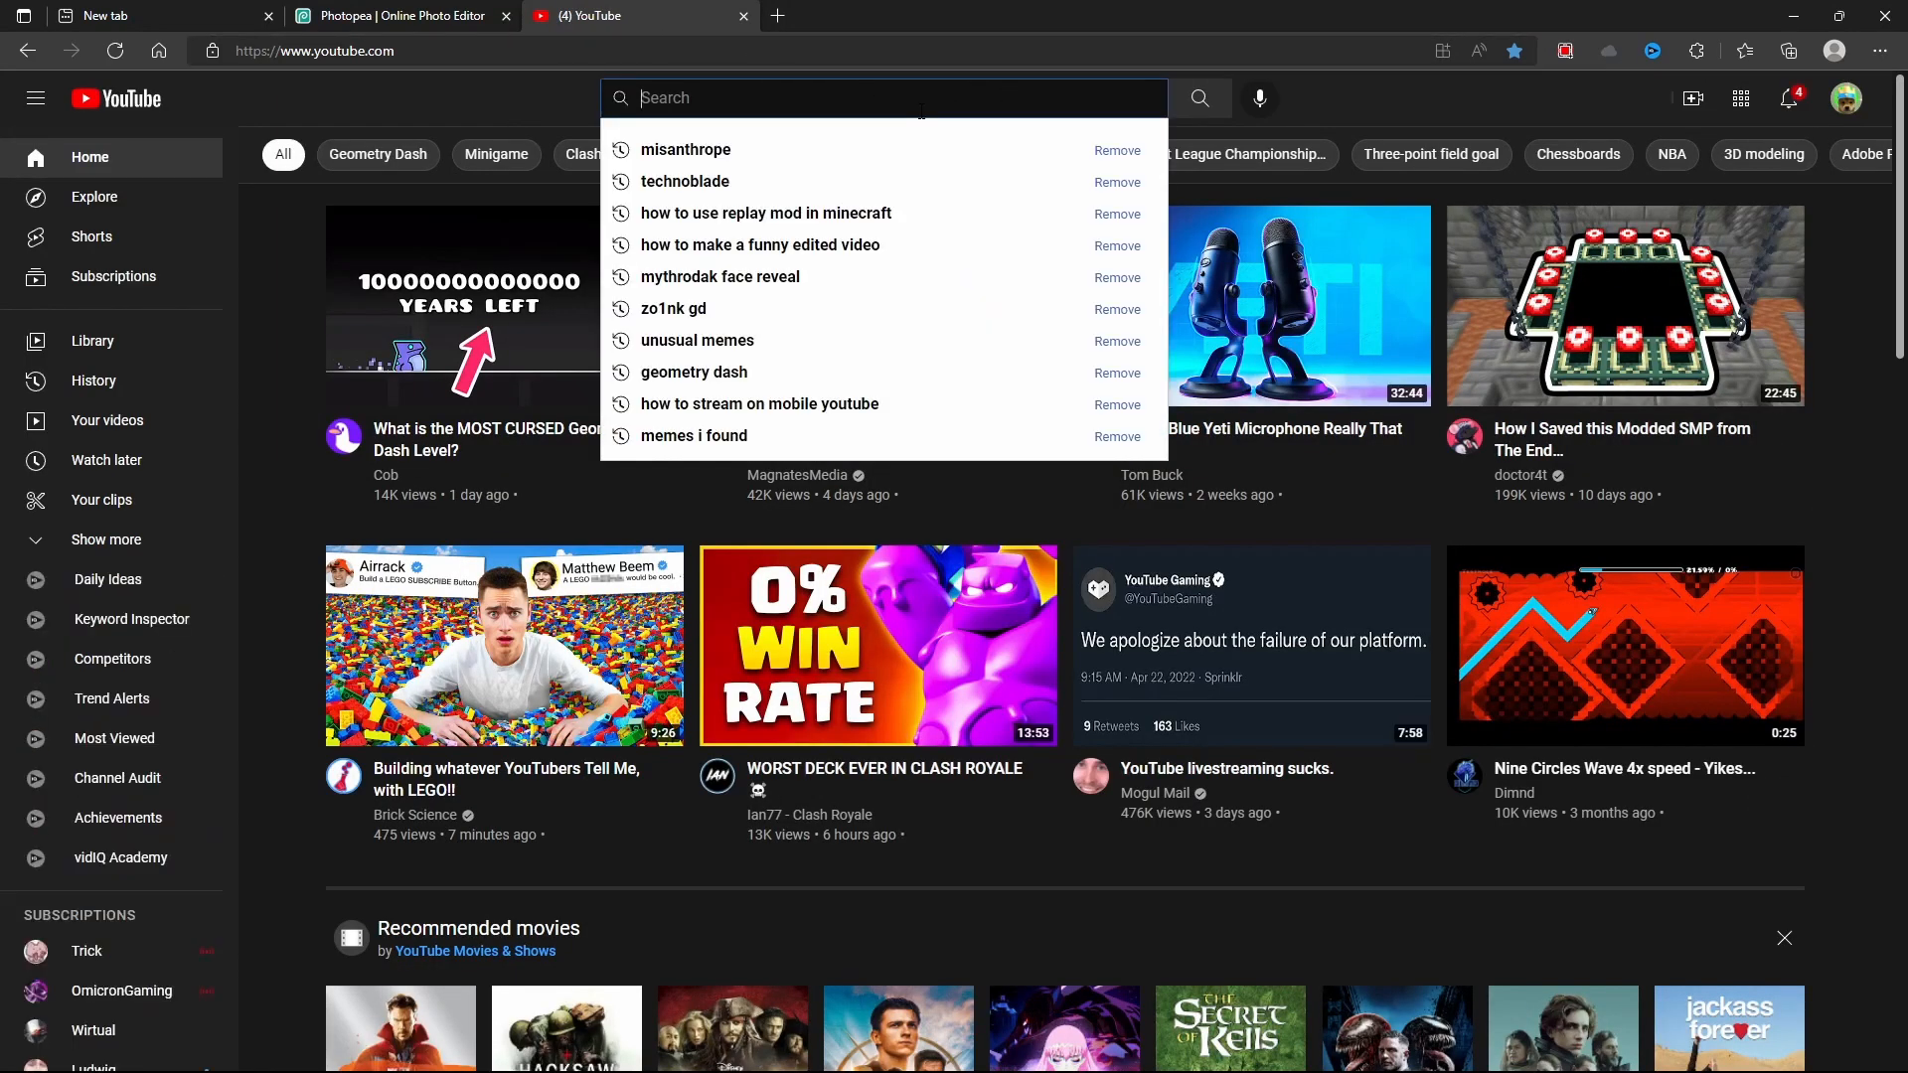
pyautogui.write('acu')
pyautogui.press('Return')
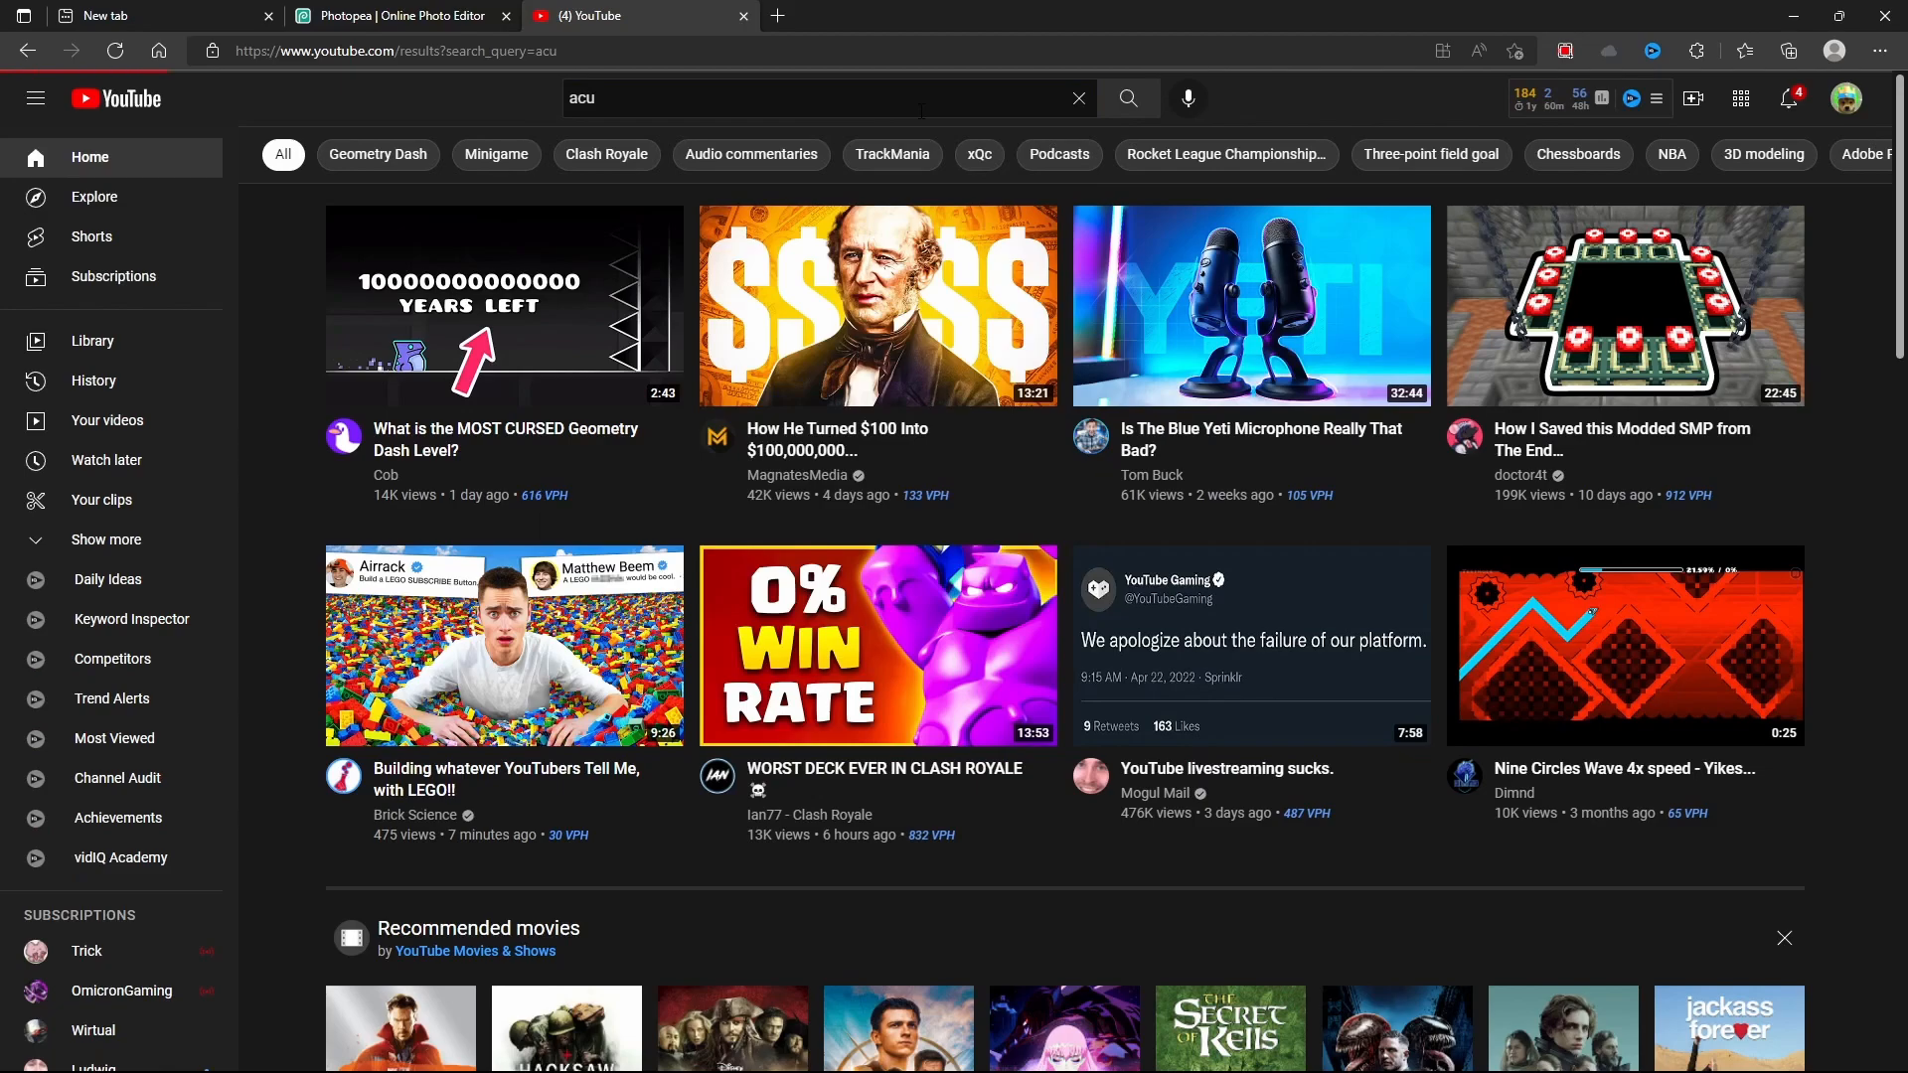
pyautogui.click(646, 509)
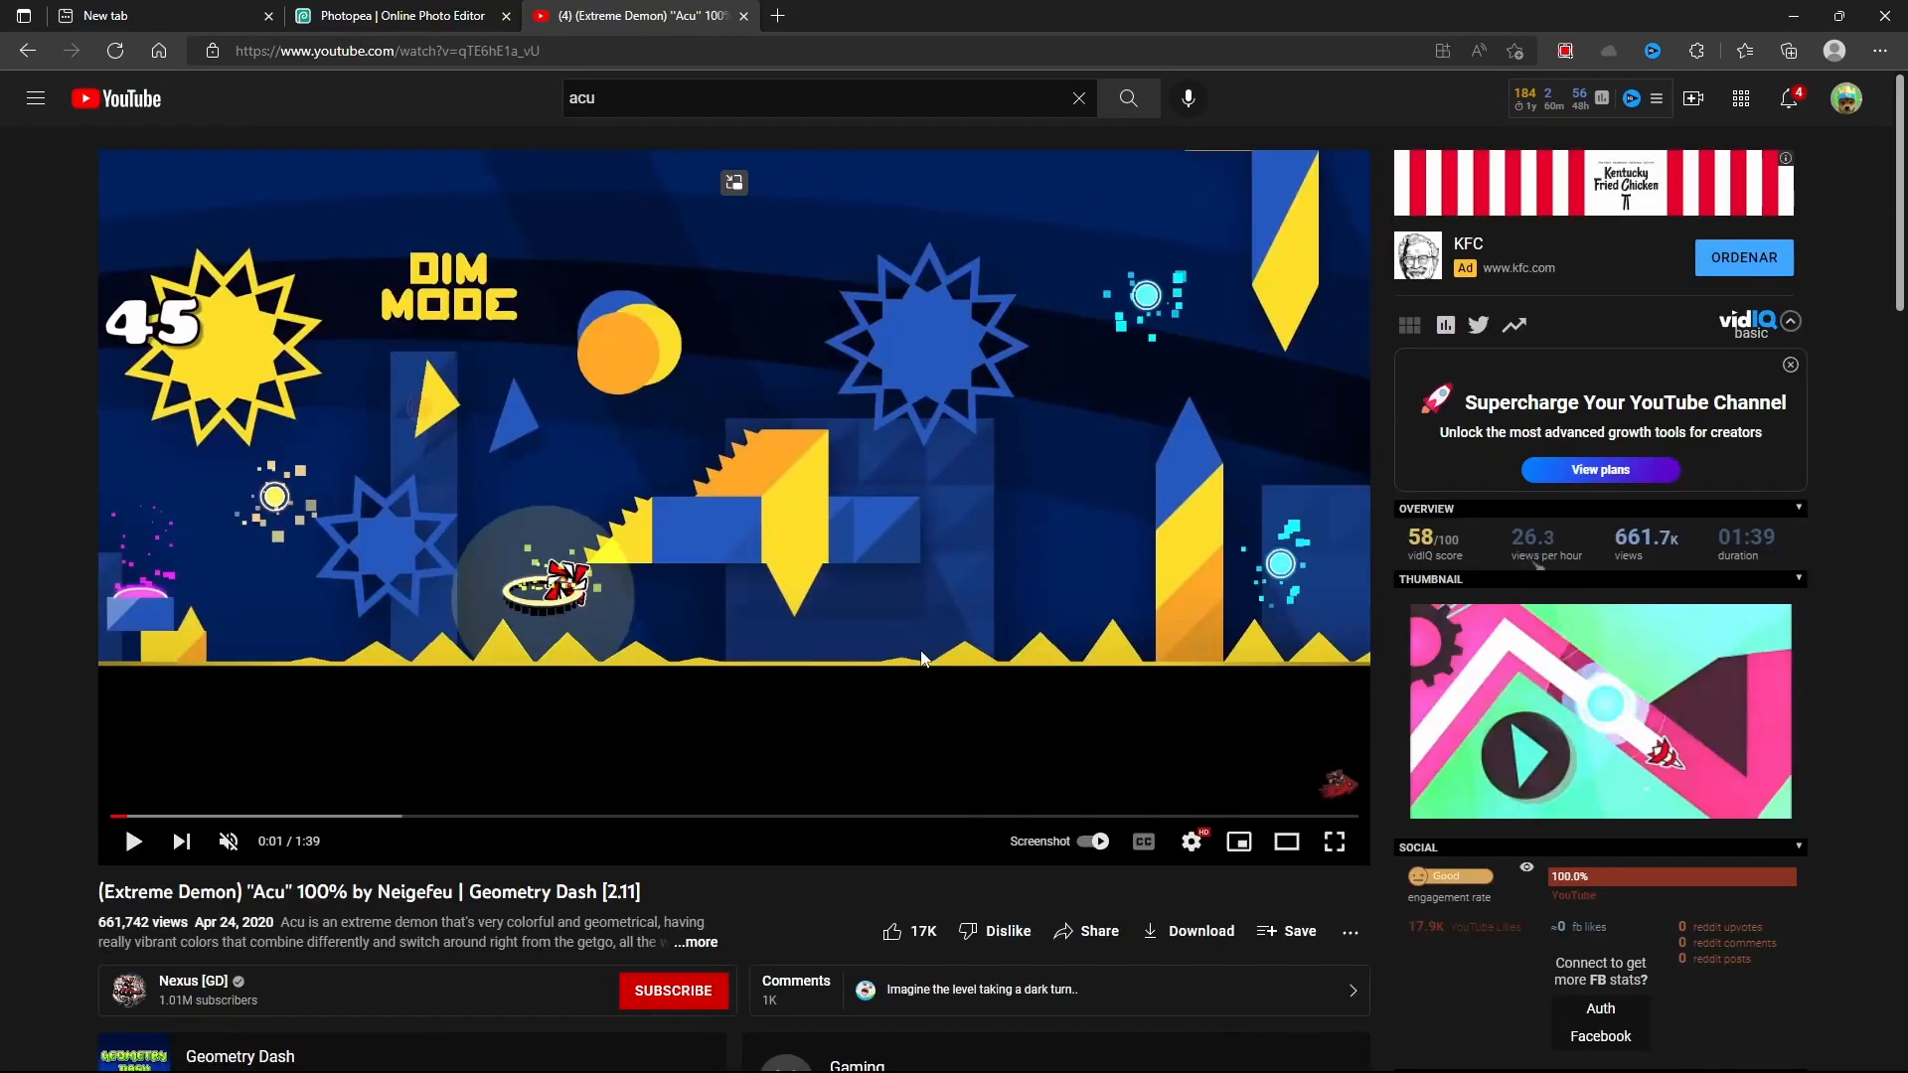
# - Seek through the video and pause it at 0:28, on the pink section with the white zigzag trail and arrow circle
pyautogui.click(422, 816)
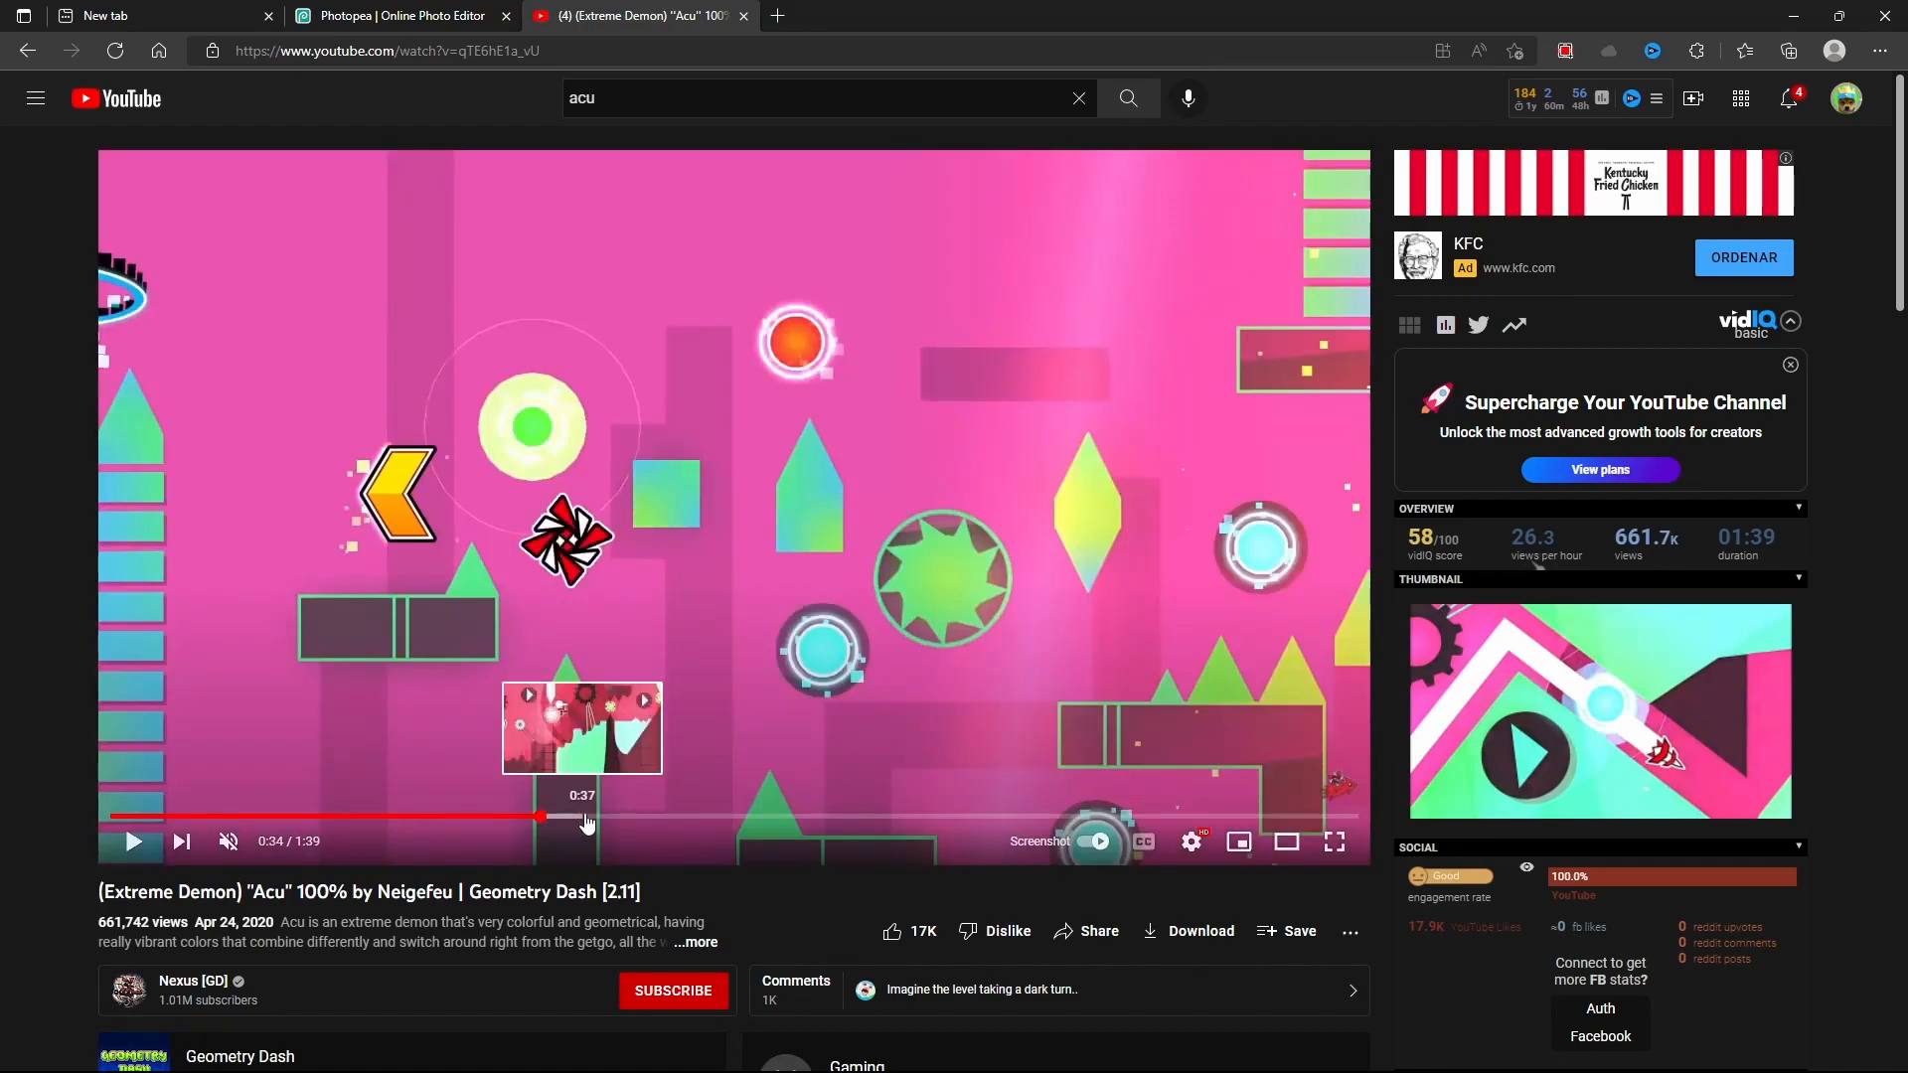
pyautogui.click(539, 816)
pyautogui.press('Left')
pyautogui.press('Left')
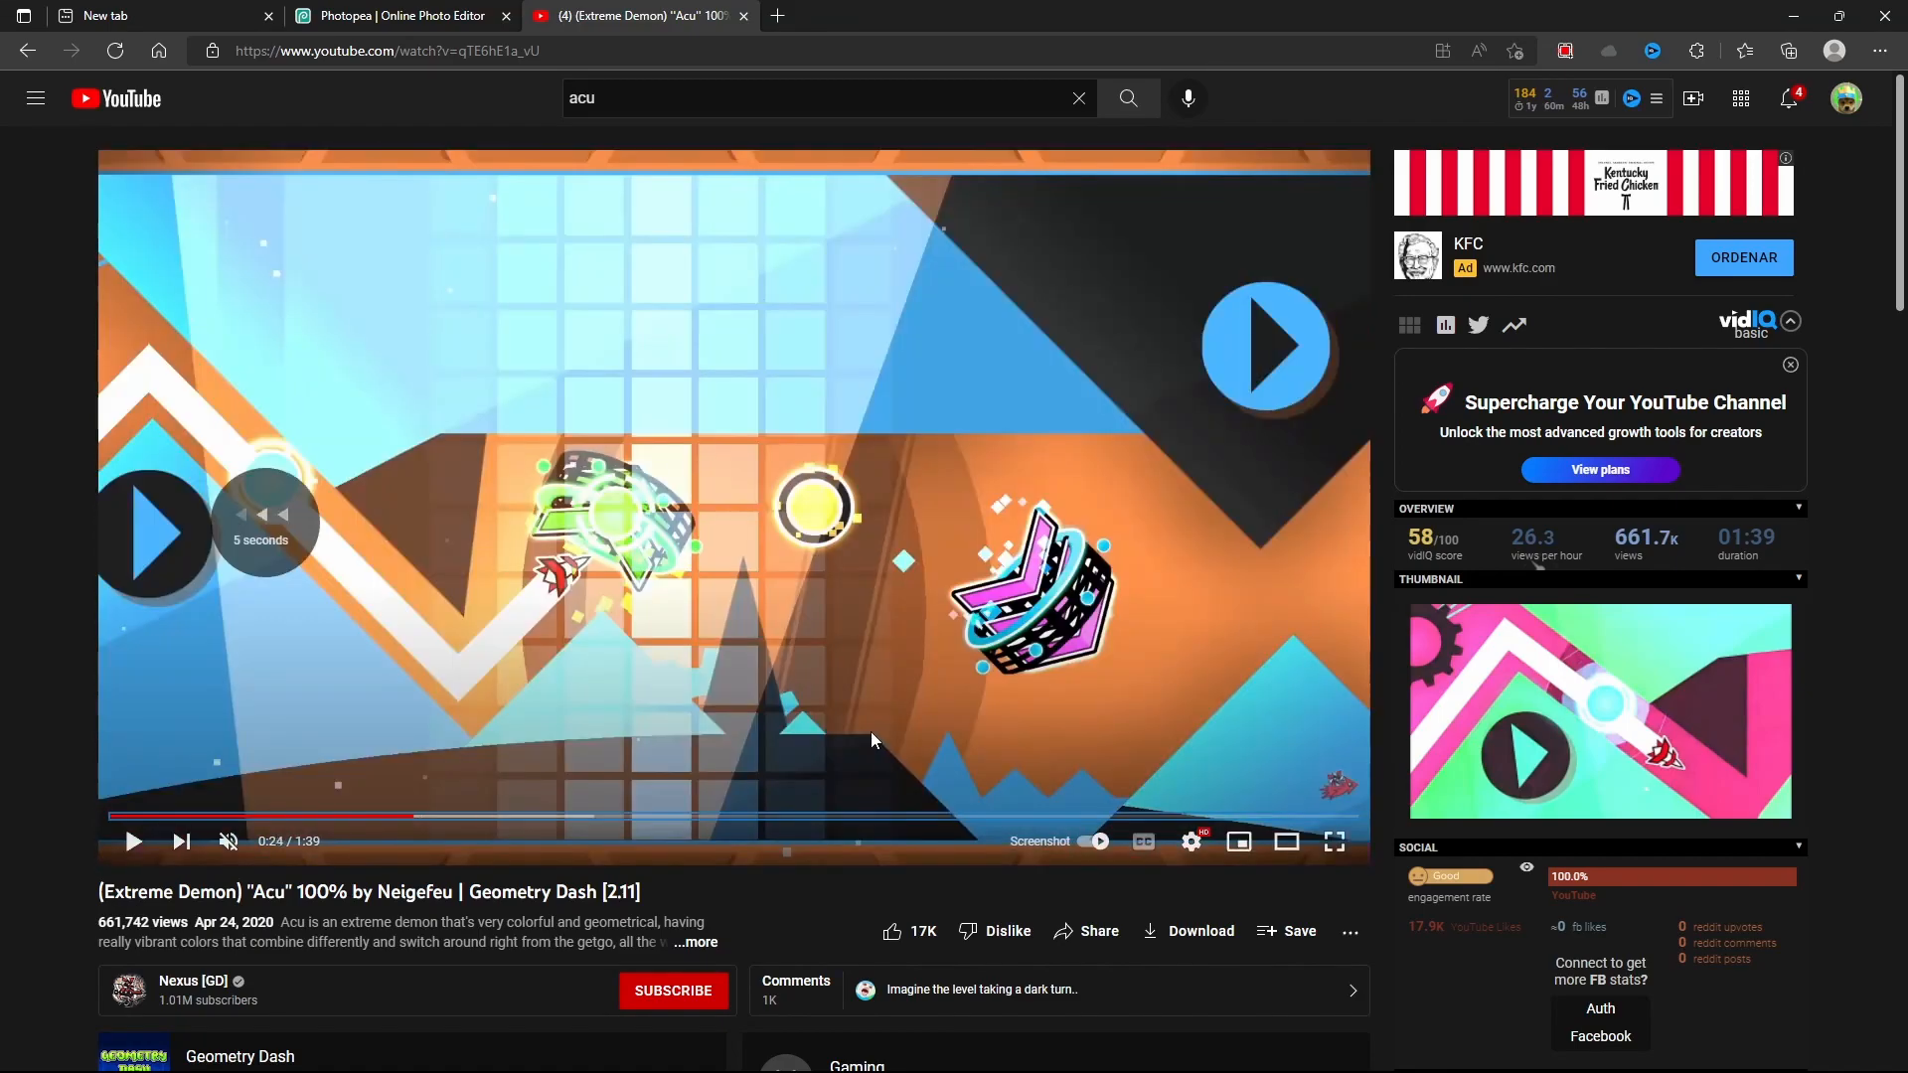
pyautogui.press('space')
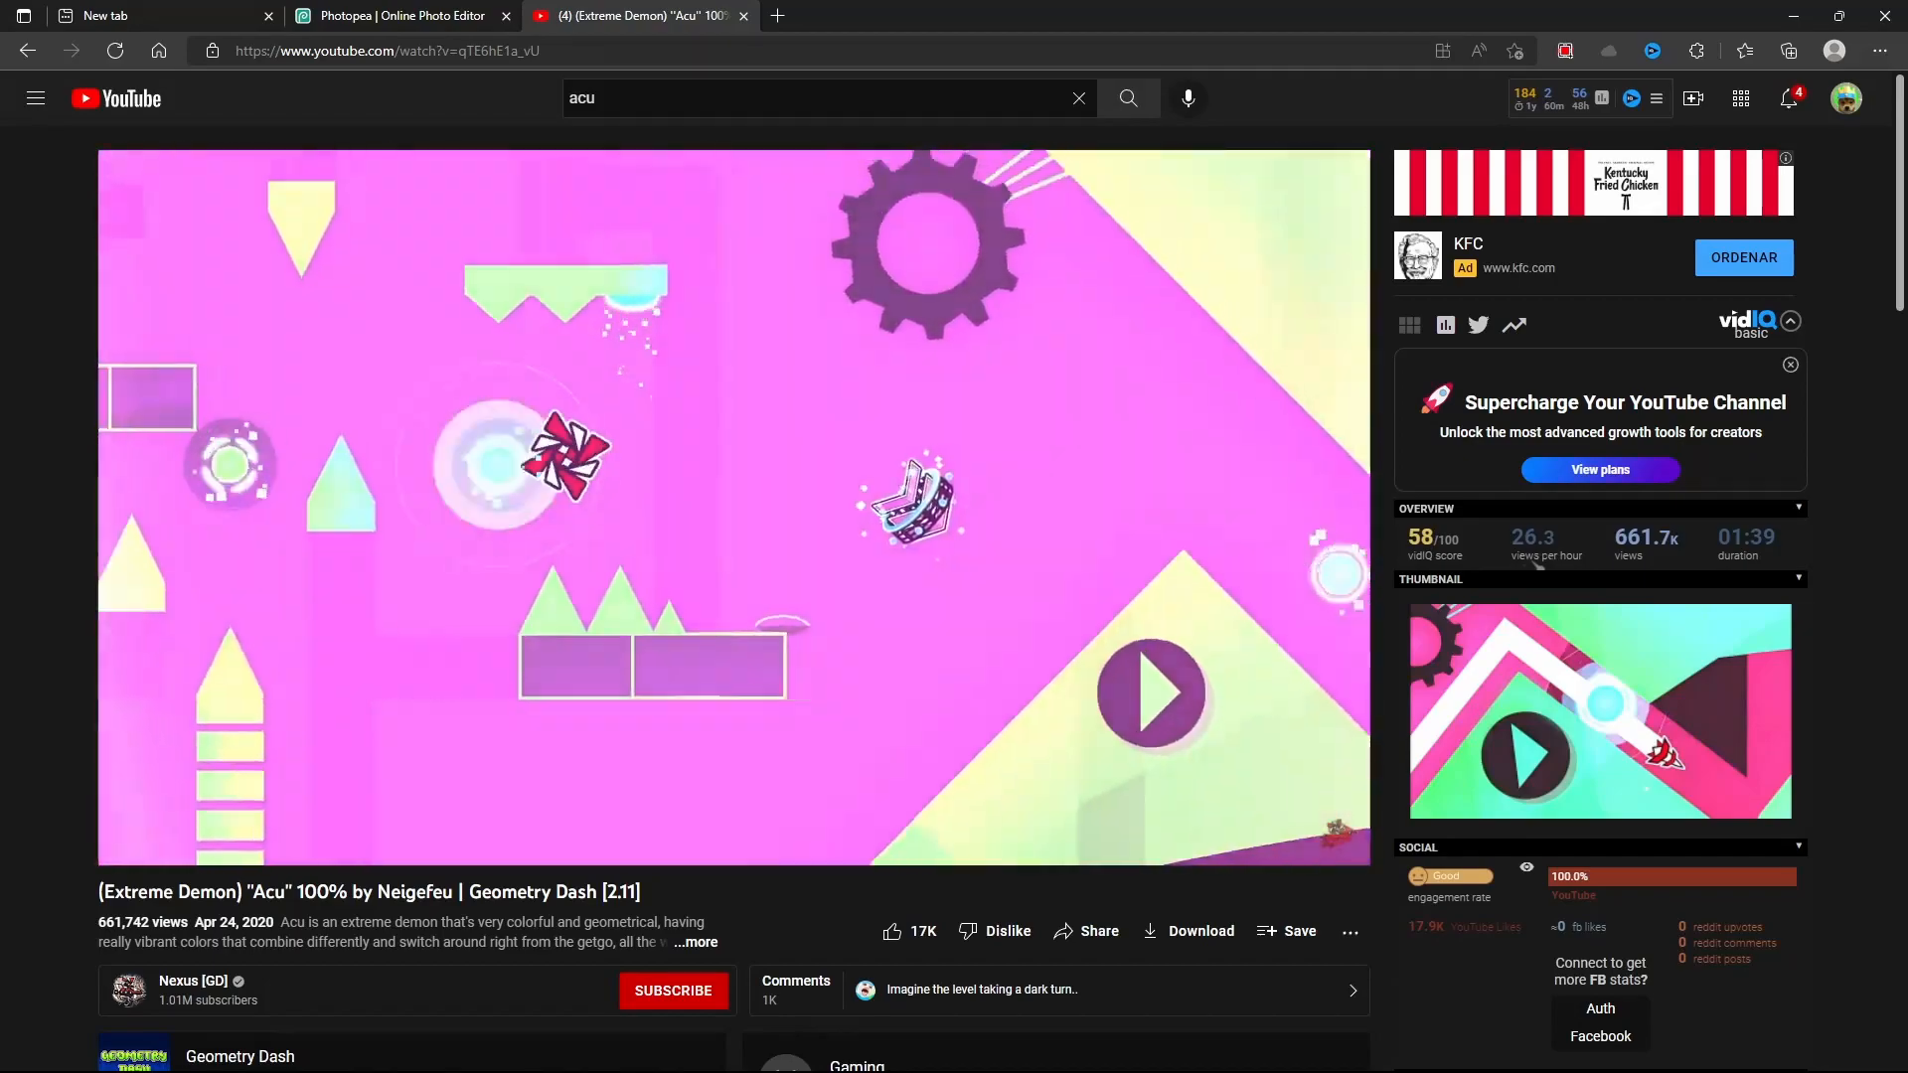
pyautogui.press('space')
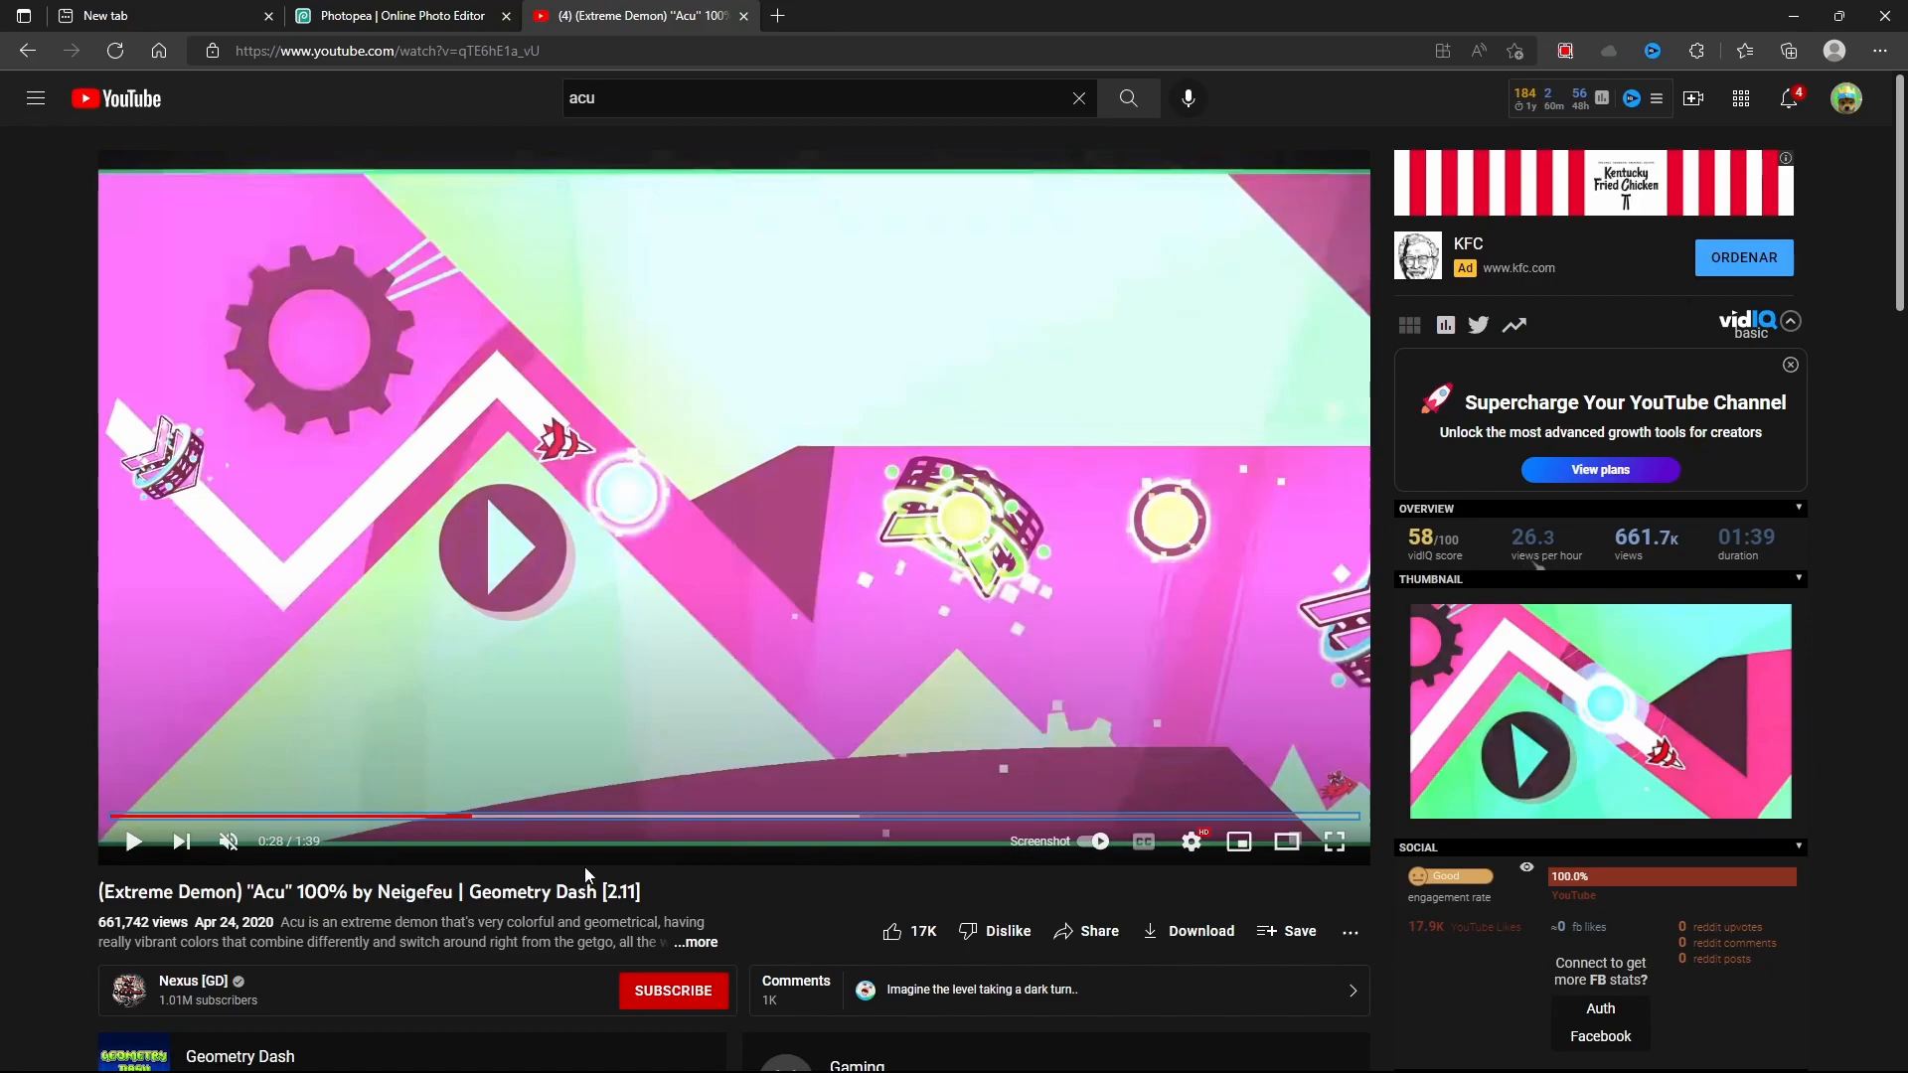
# - Search the web for "youtube screenshot extension" in a new tab and open the Screenshot YouTube page on the Chrome Web Store
pyautogui.click(780, 17)
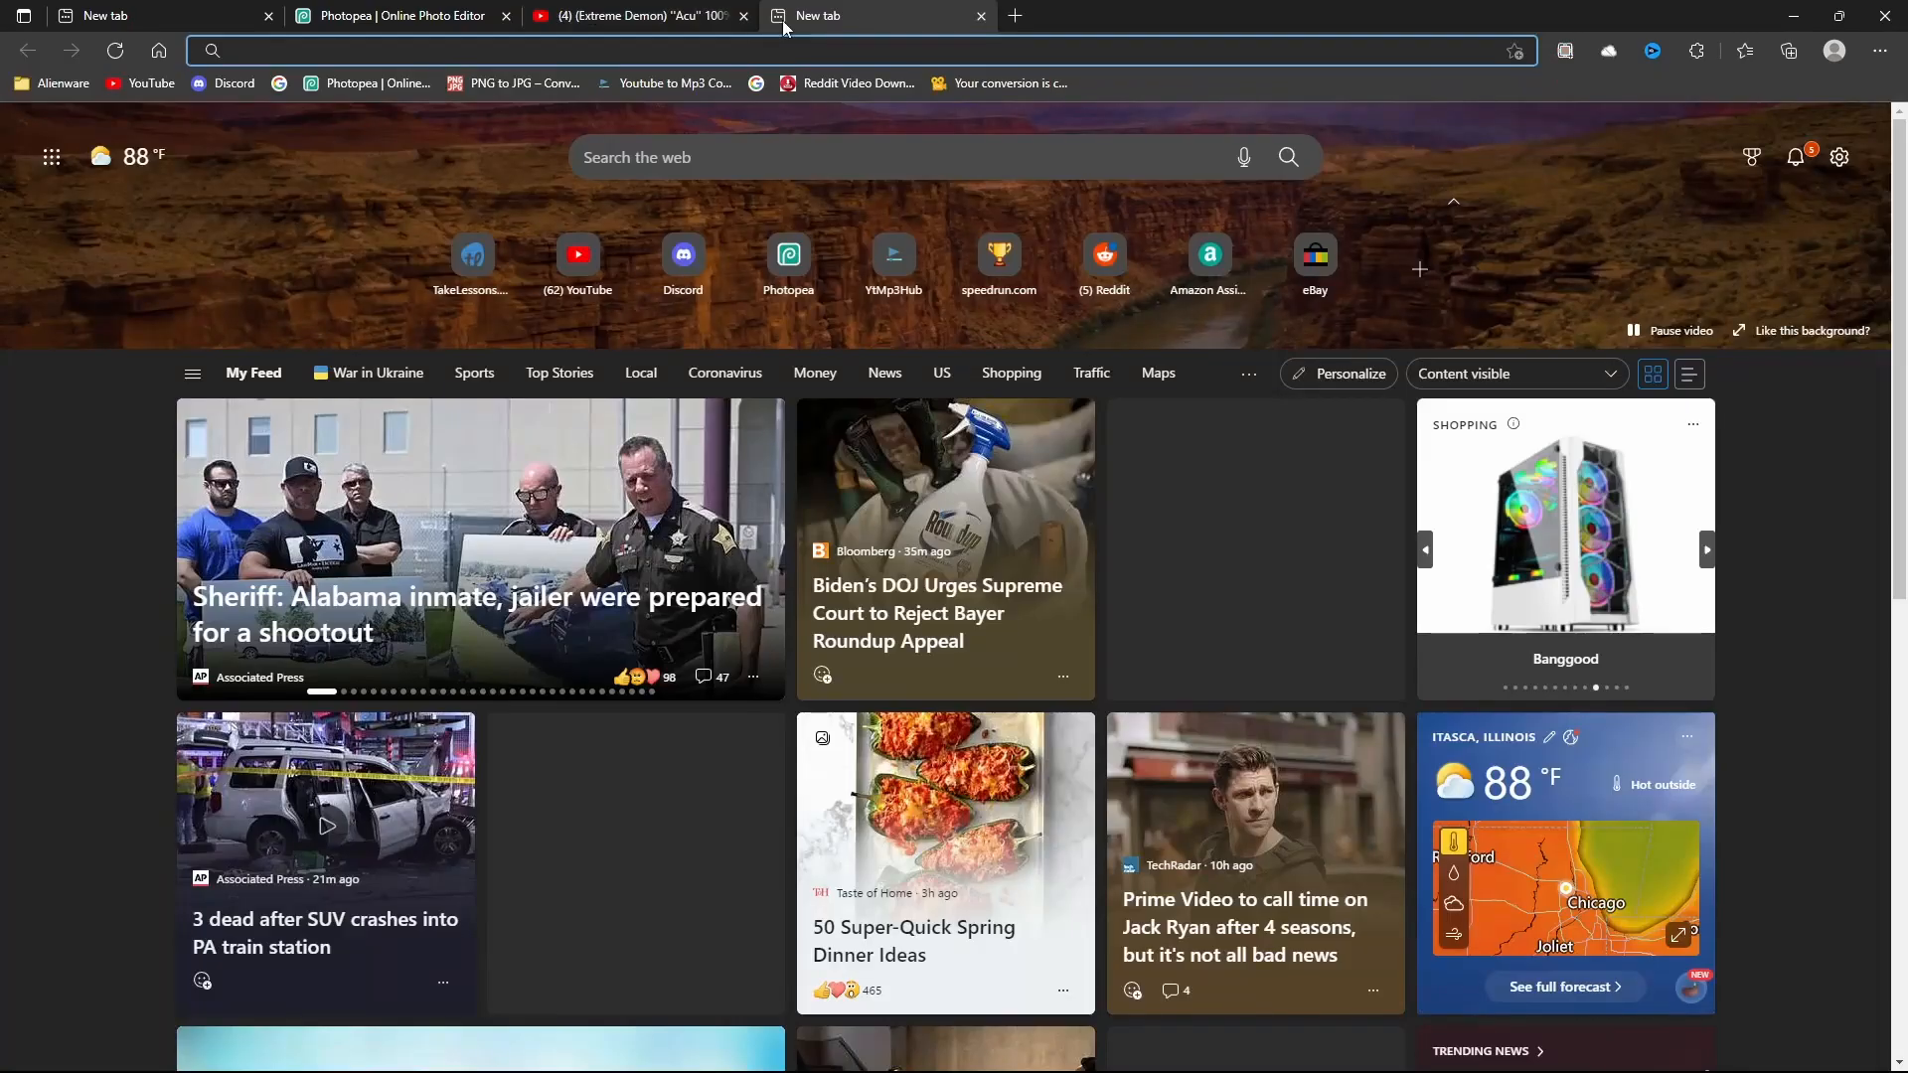
pyautogui.write('go')
pyautogui.write('o')
pyautogui.press('BackSpace')
pyautogui.press('BackSpace')
pyautogui.press('BackSpace')
pyautogui.write('youtube ')
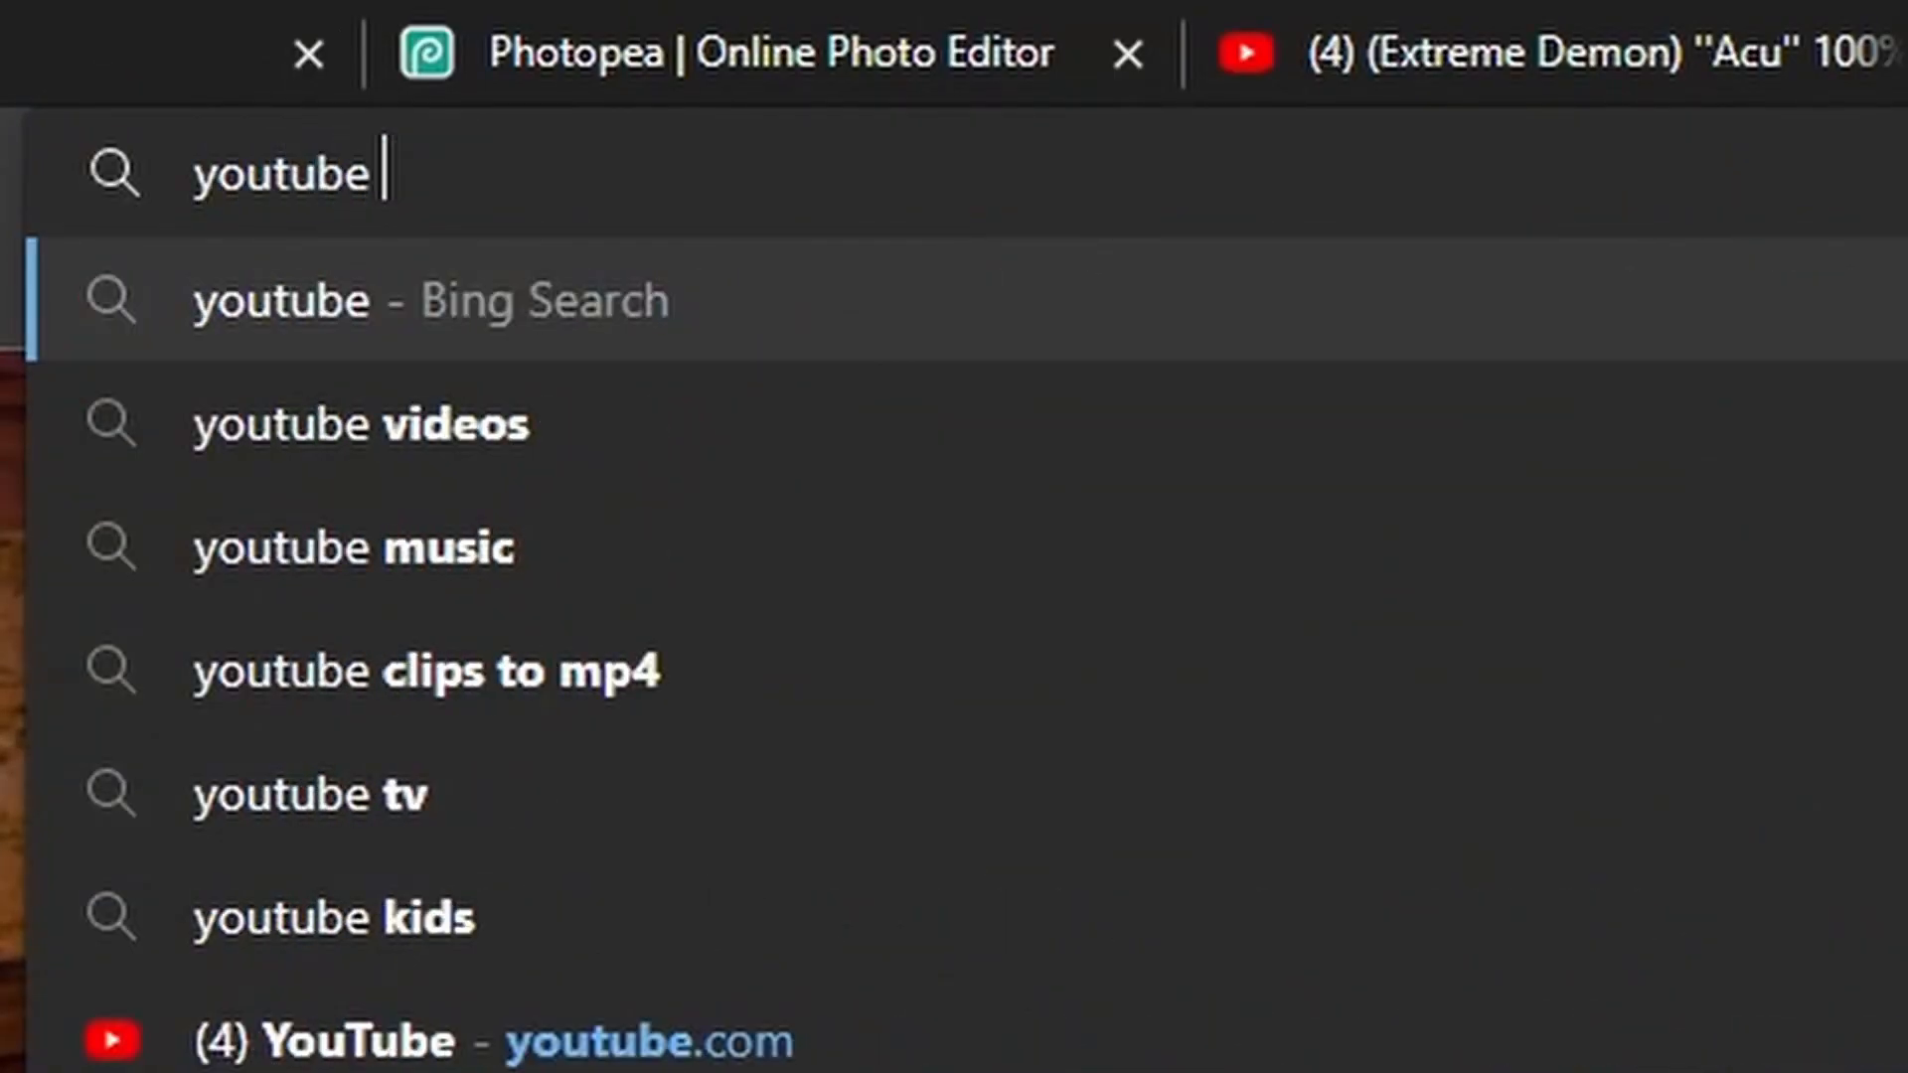
pyautogui.write('screenshot5')
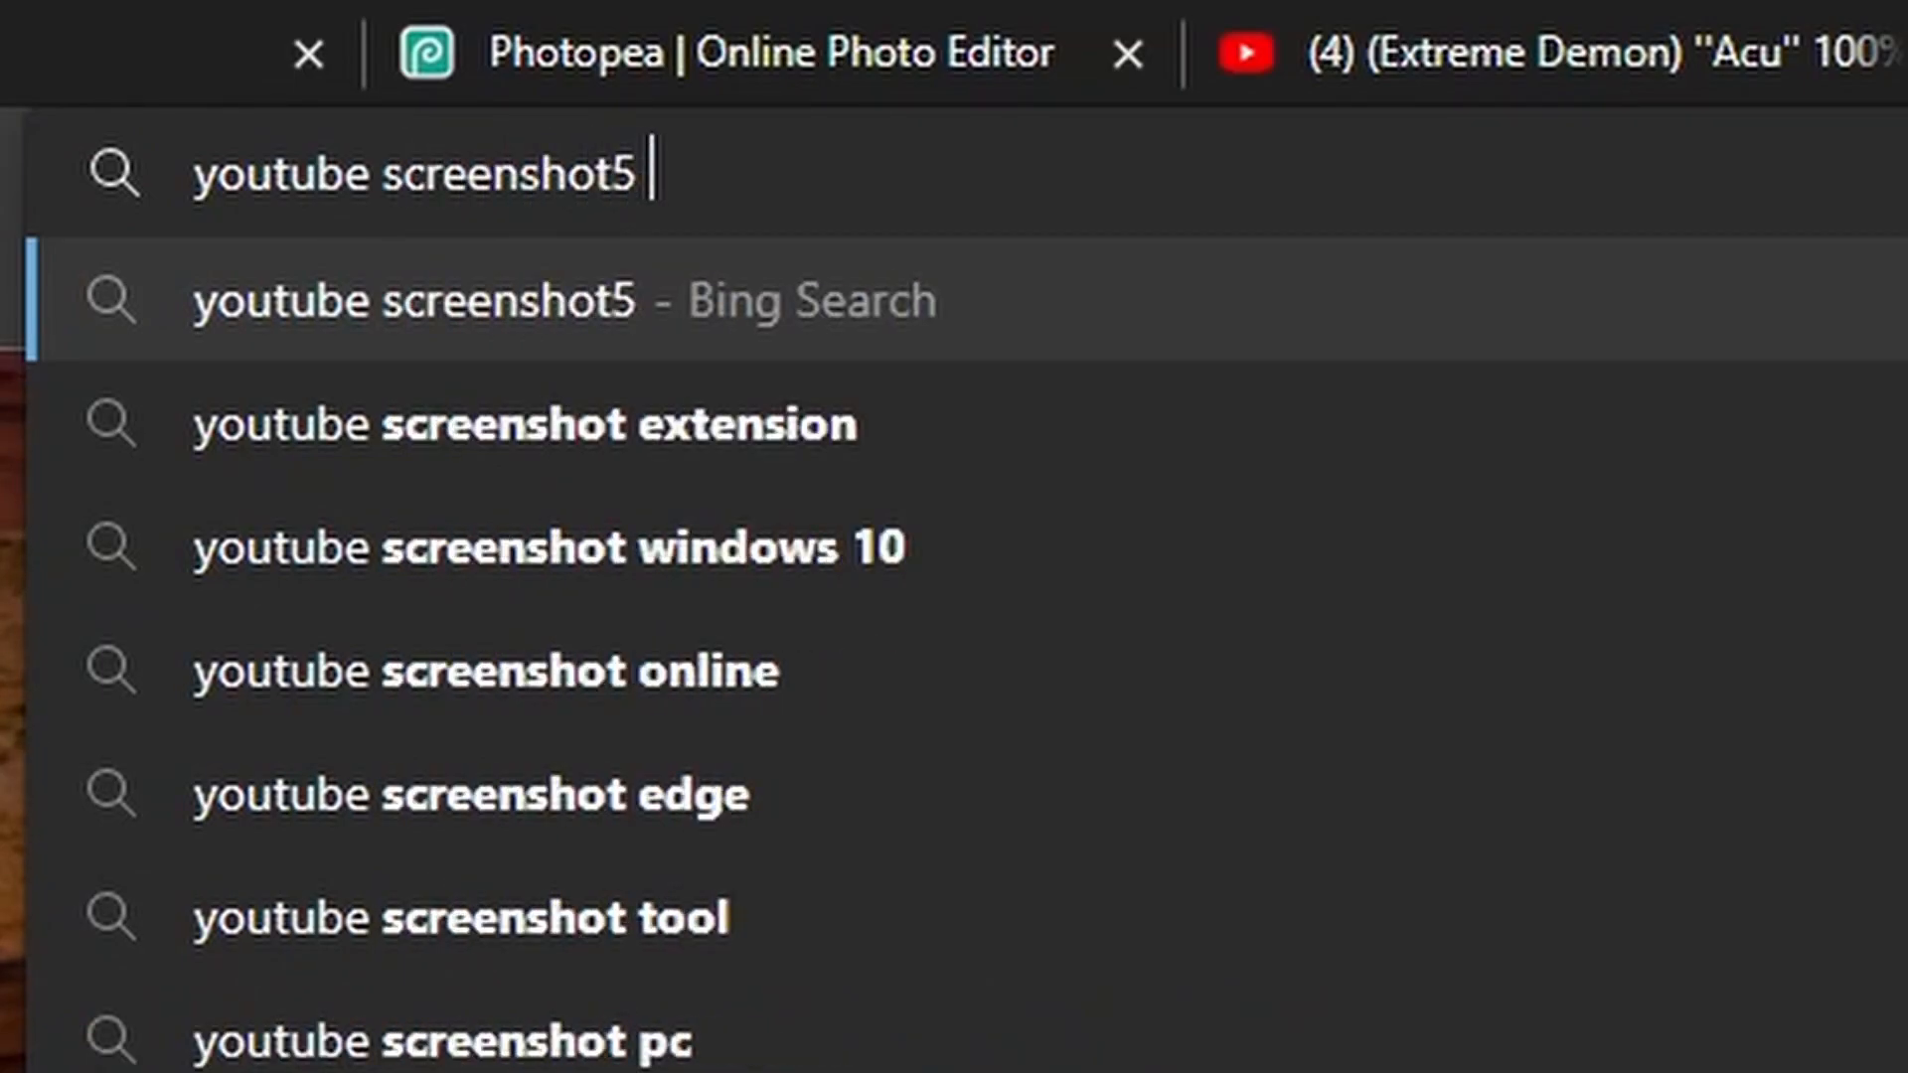
pyautogui.press('BackSpace')
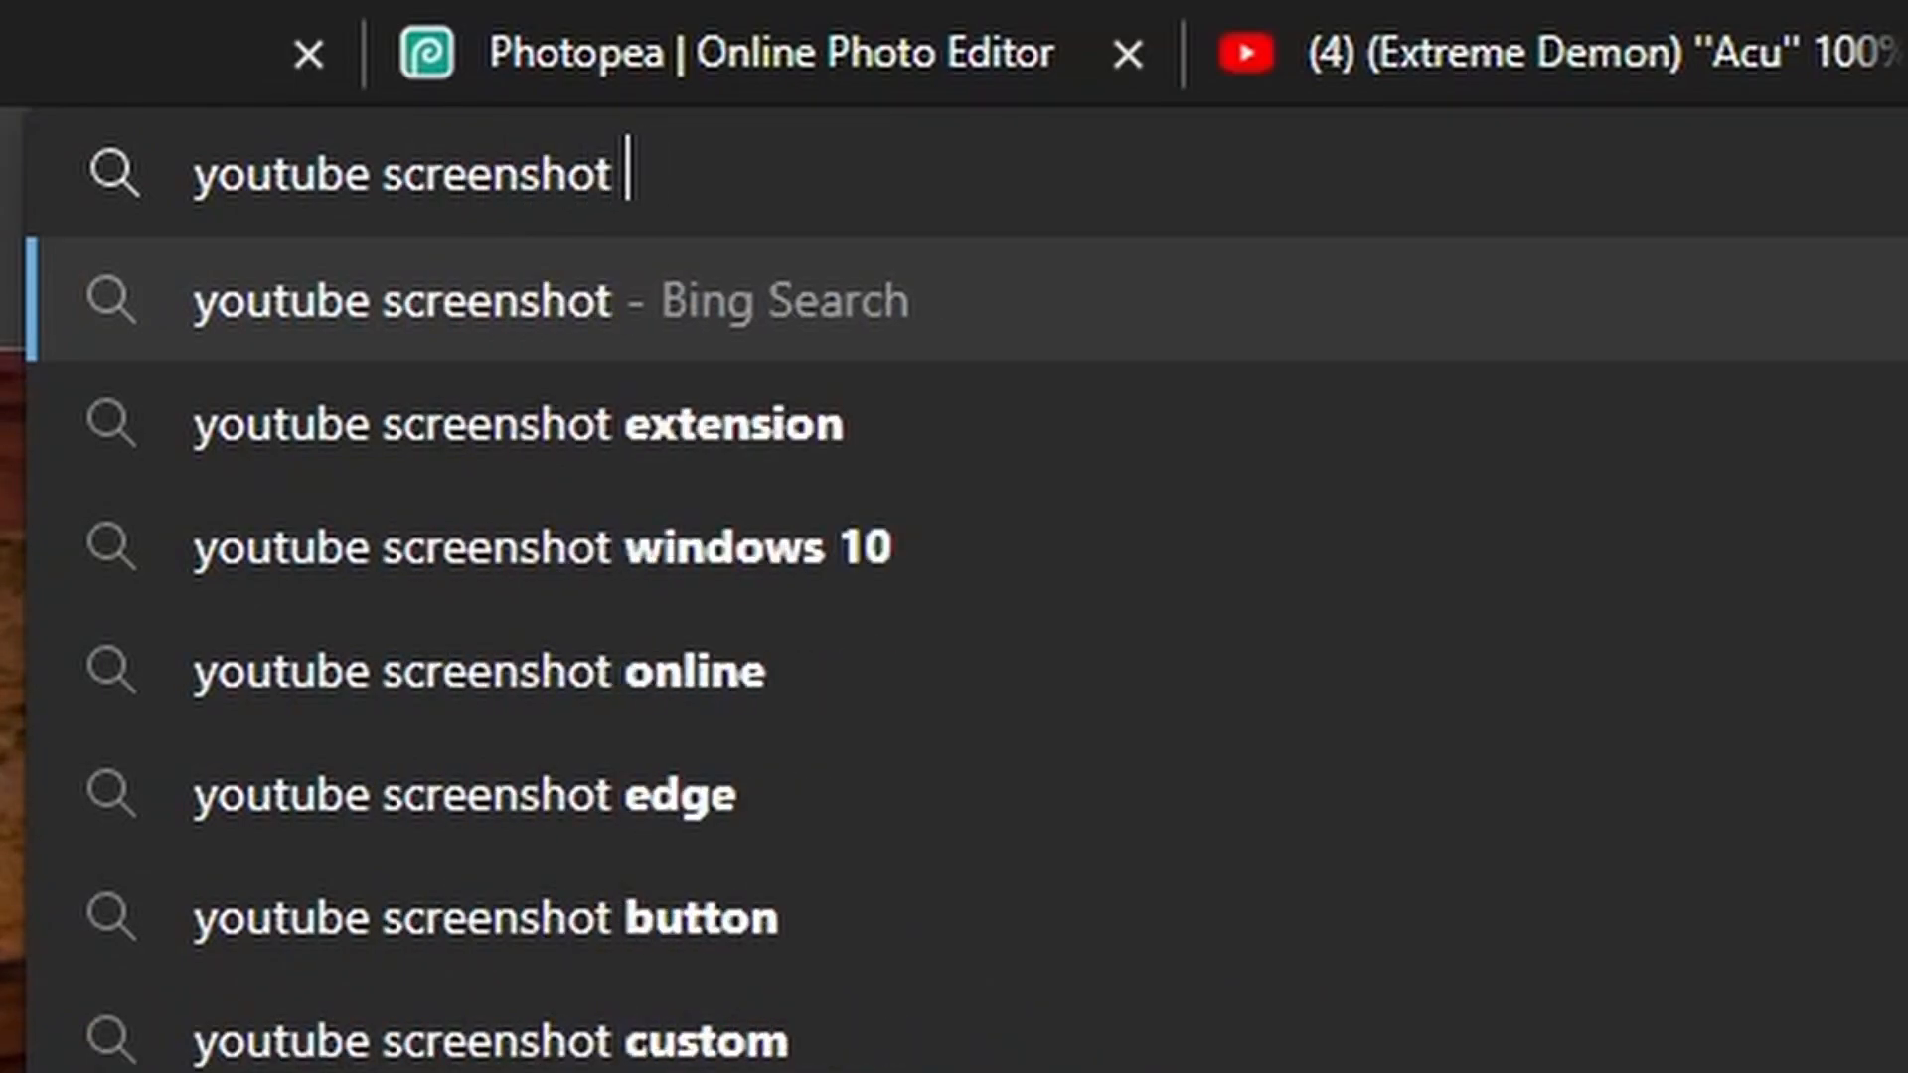
pyautogui.press('Down')
pyautogui.press('Return')
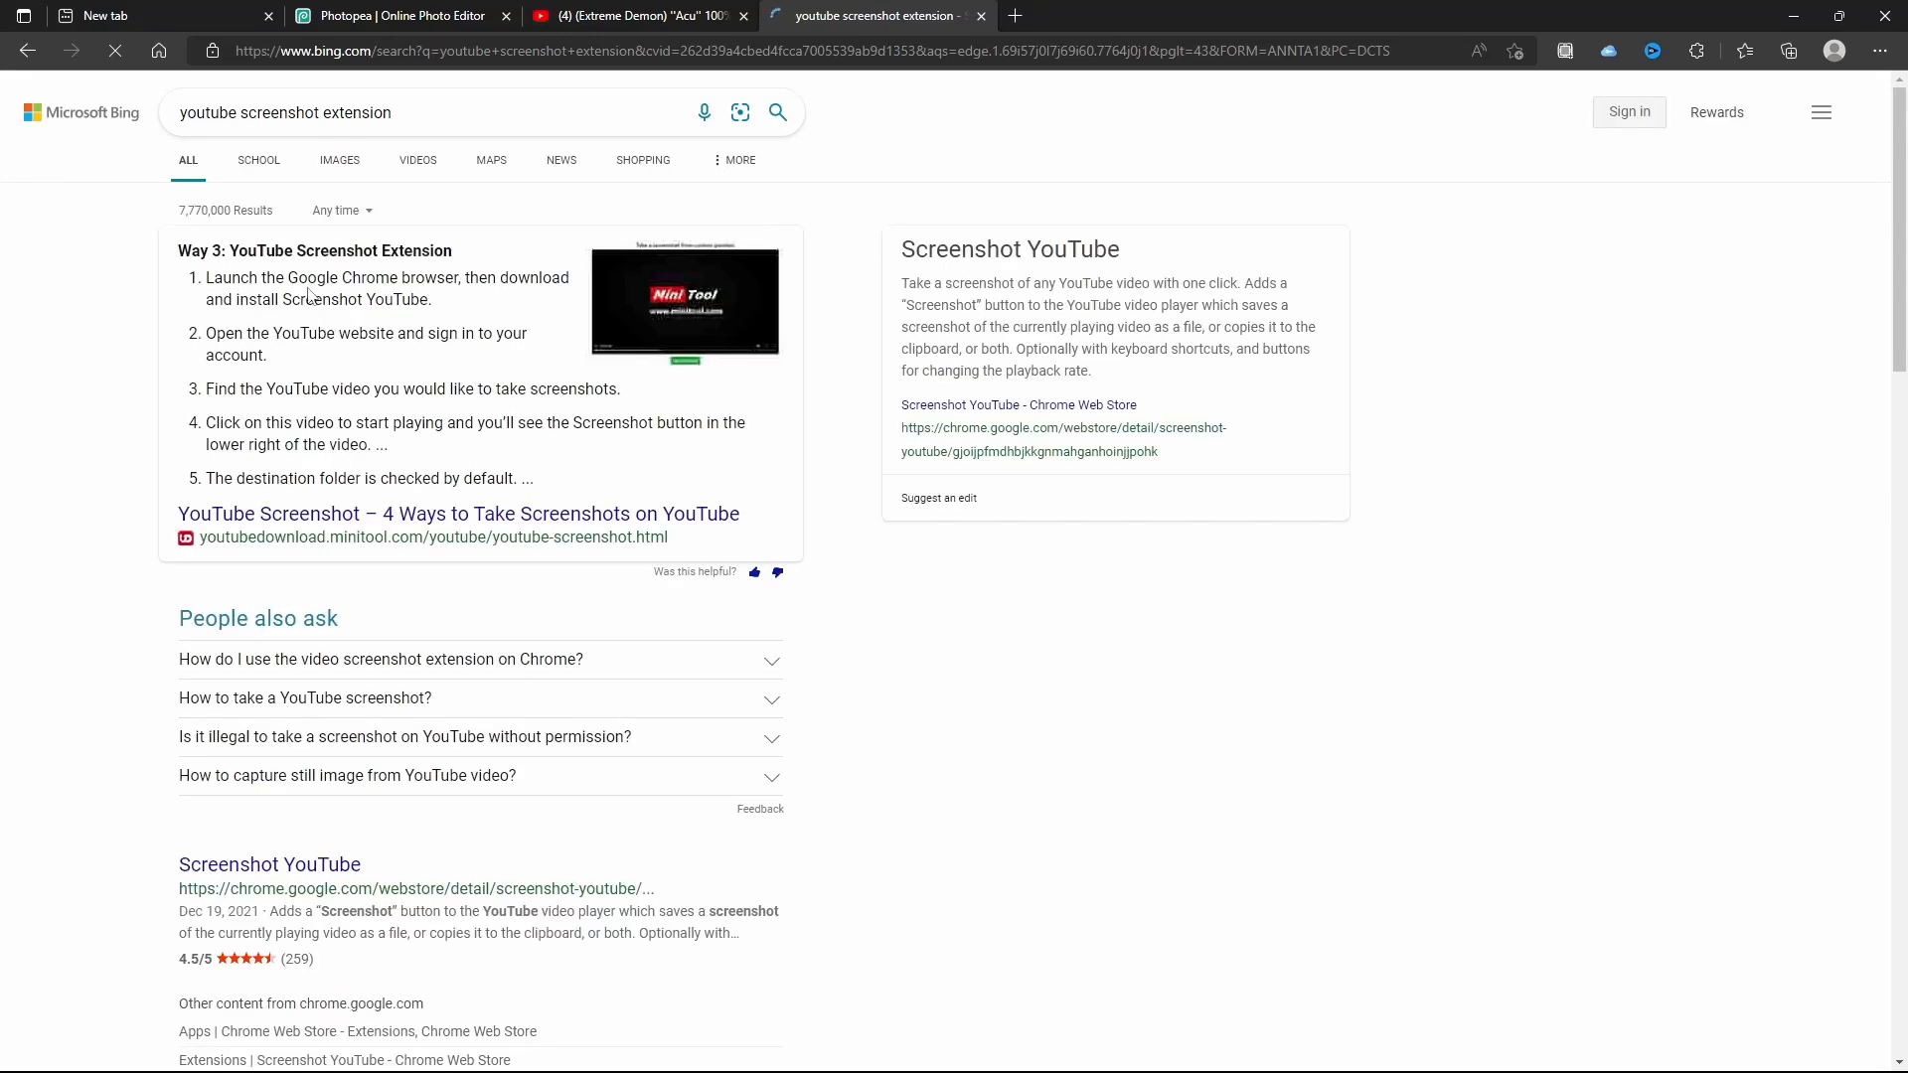
pyautogui.scroll(-3, 275, 636)
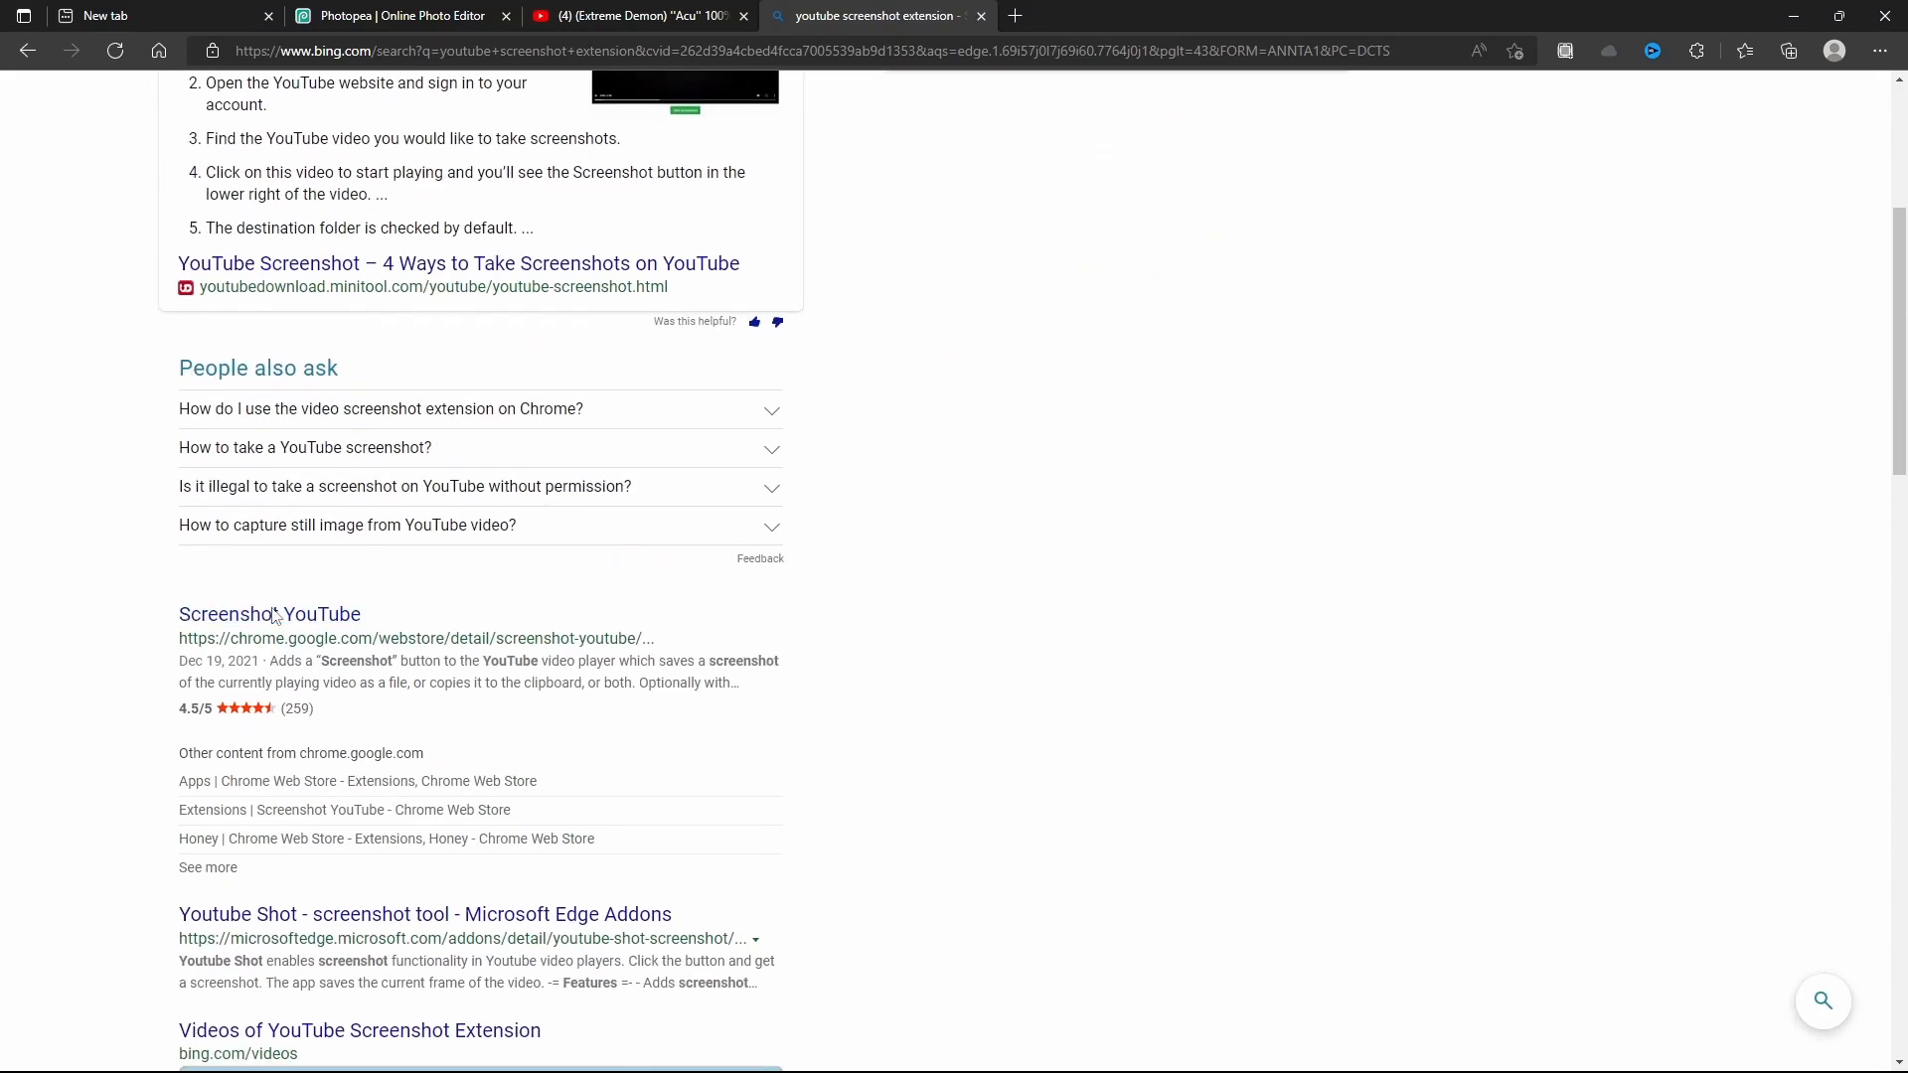
pyautogui.click(276, 614)
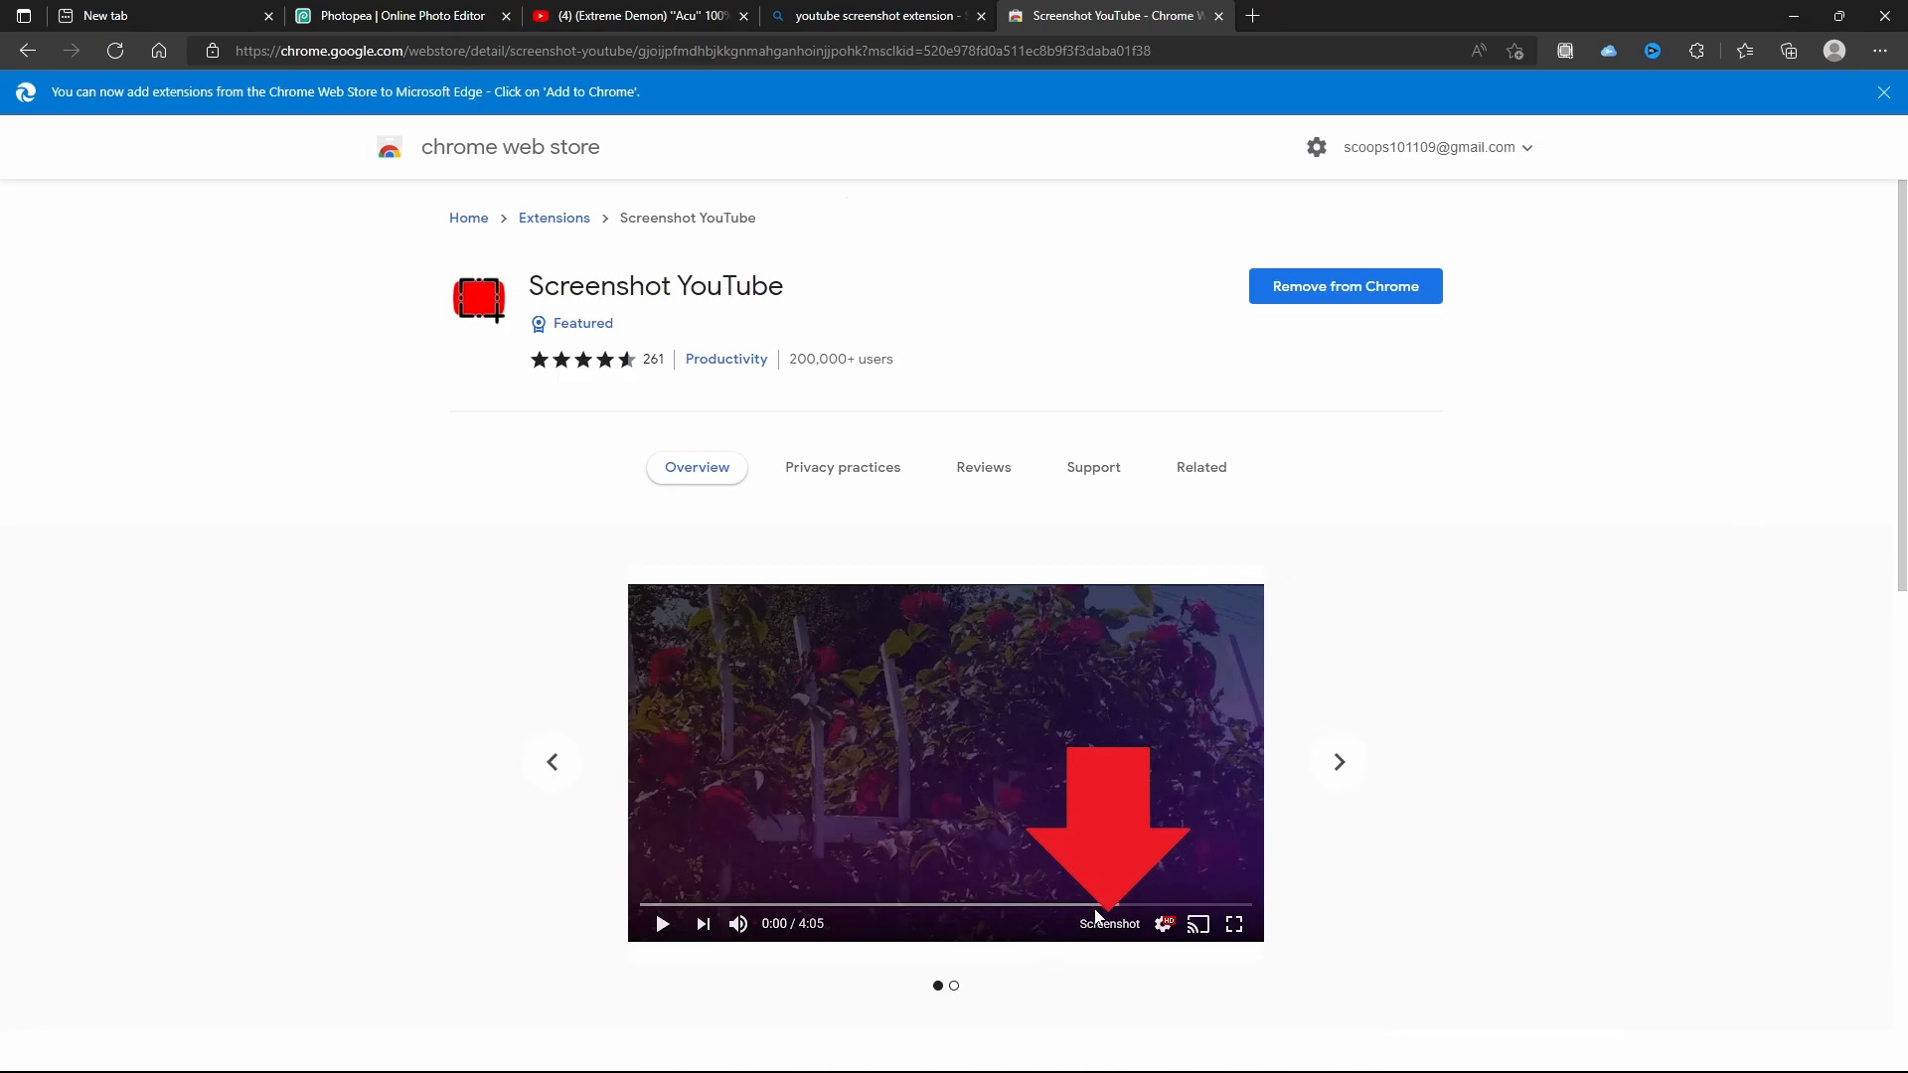
# - Close the extension page, return to the paused Acu video and save a screenshot of the current frame
pyautogui.click(1219, 17)
pyautogui.click(644, 18)
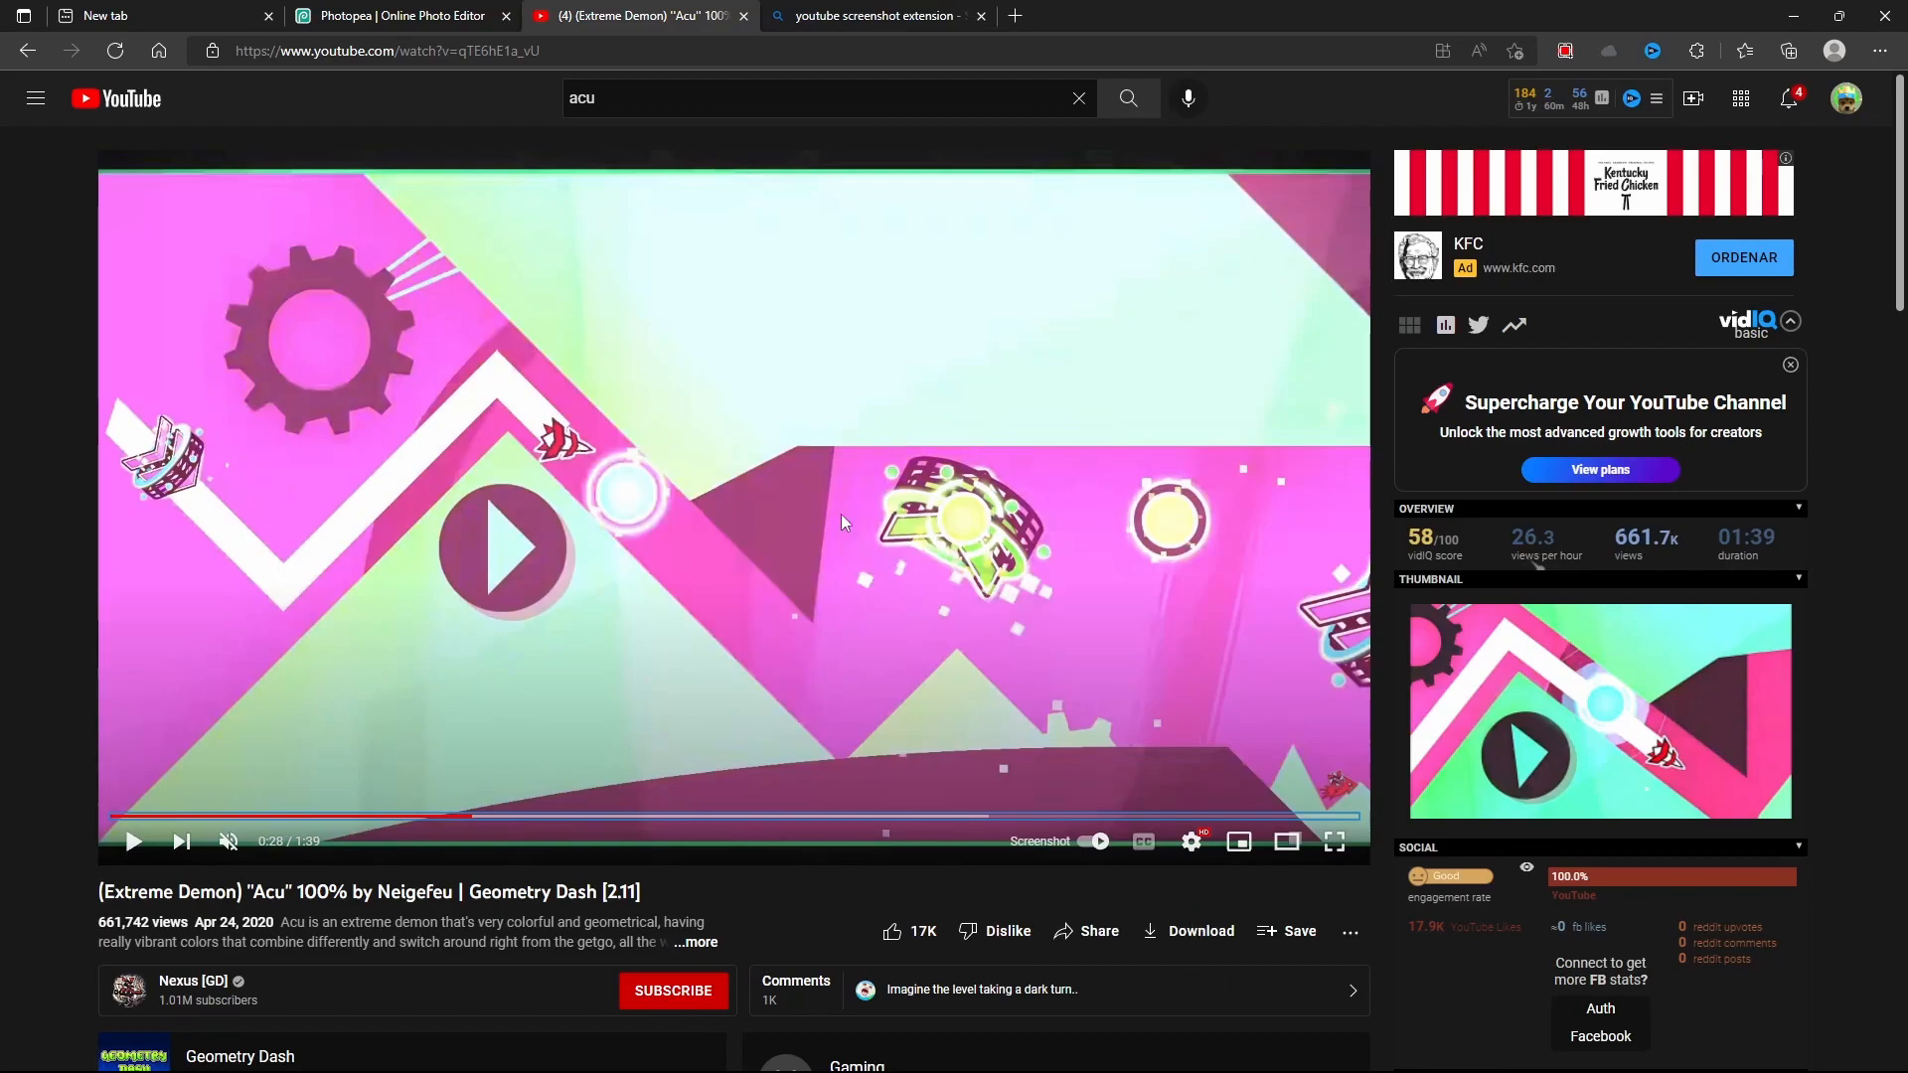
pyautogui.click(1044, 857)
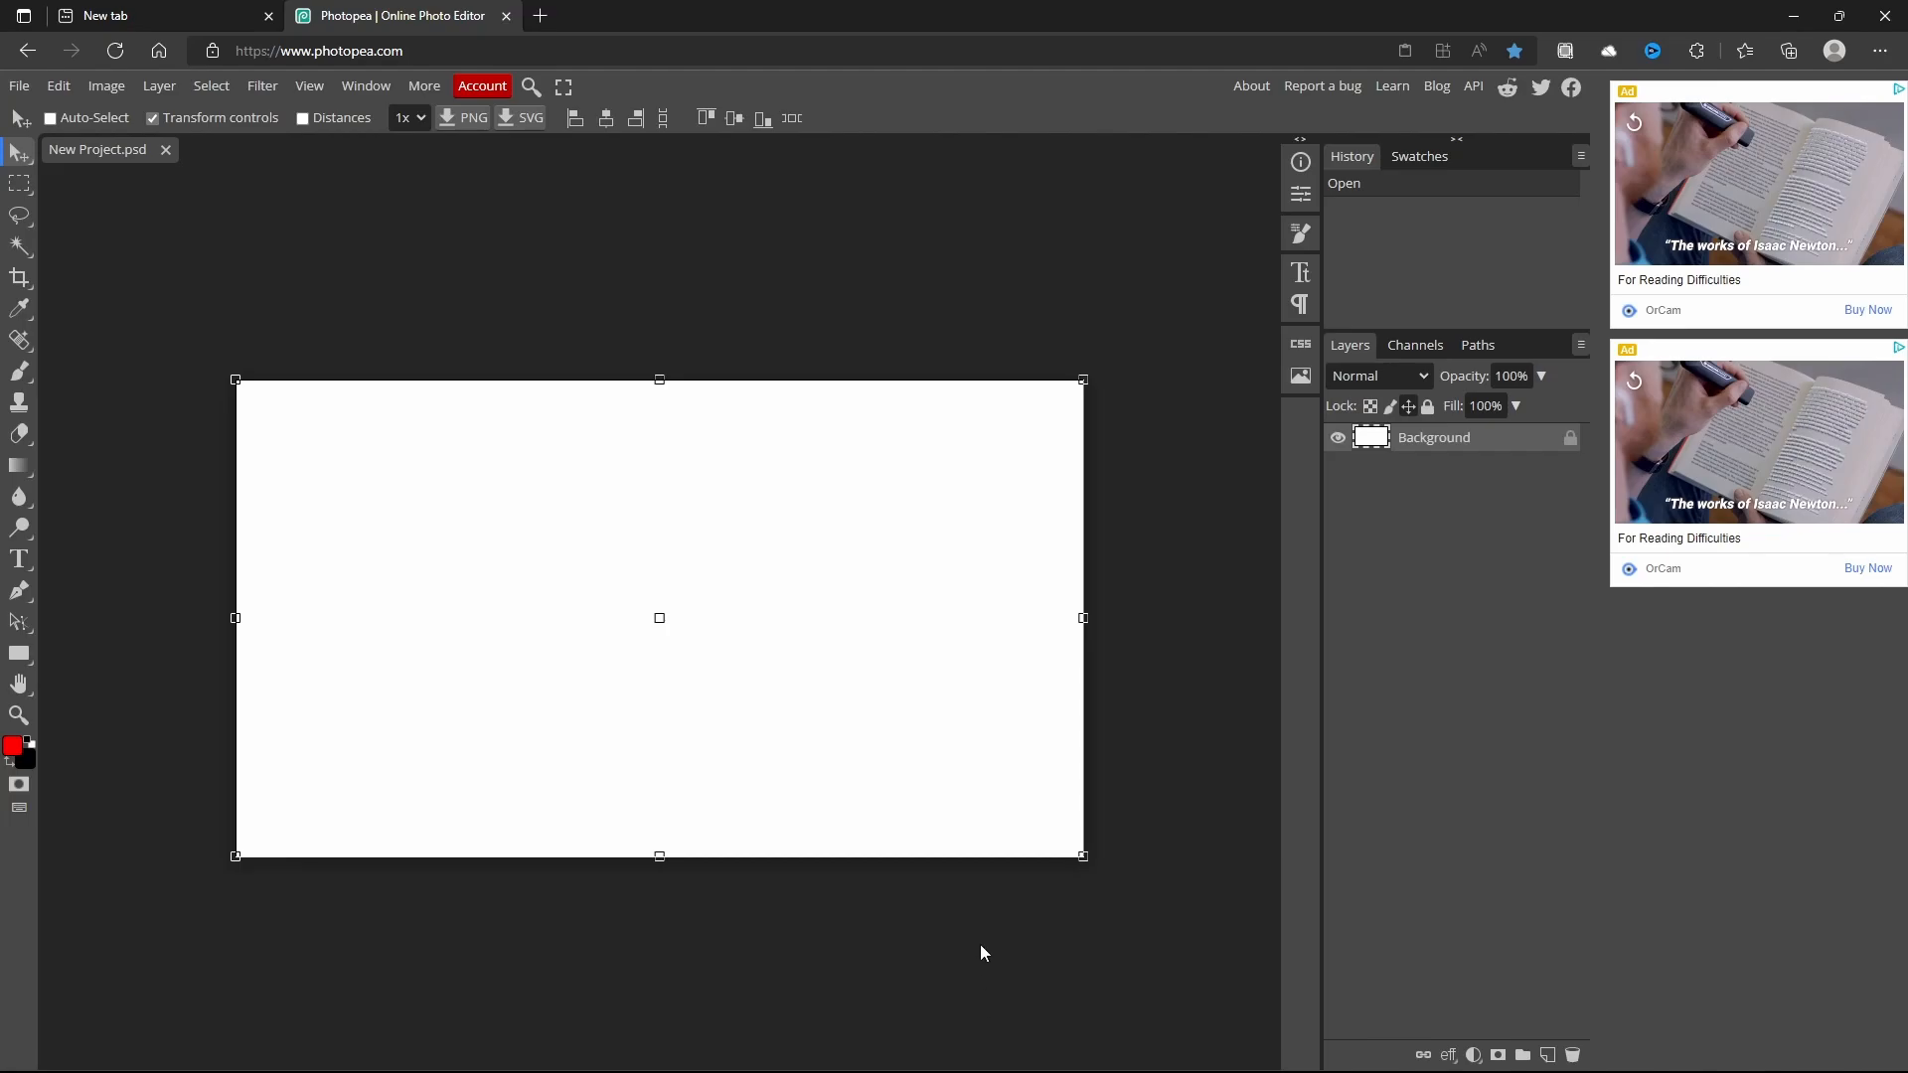
# - Place the Acu screenshot PNG from the Downloads folder into the blank Photopea project as a new layer
pyautogui.click(693, 1049)
pyautogui.click(905, 1035)
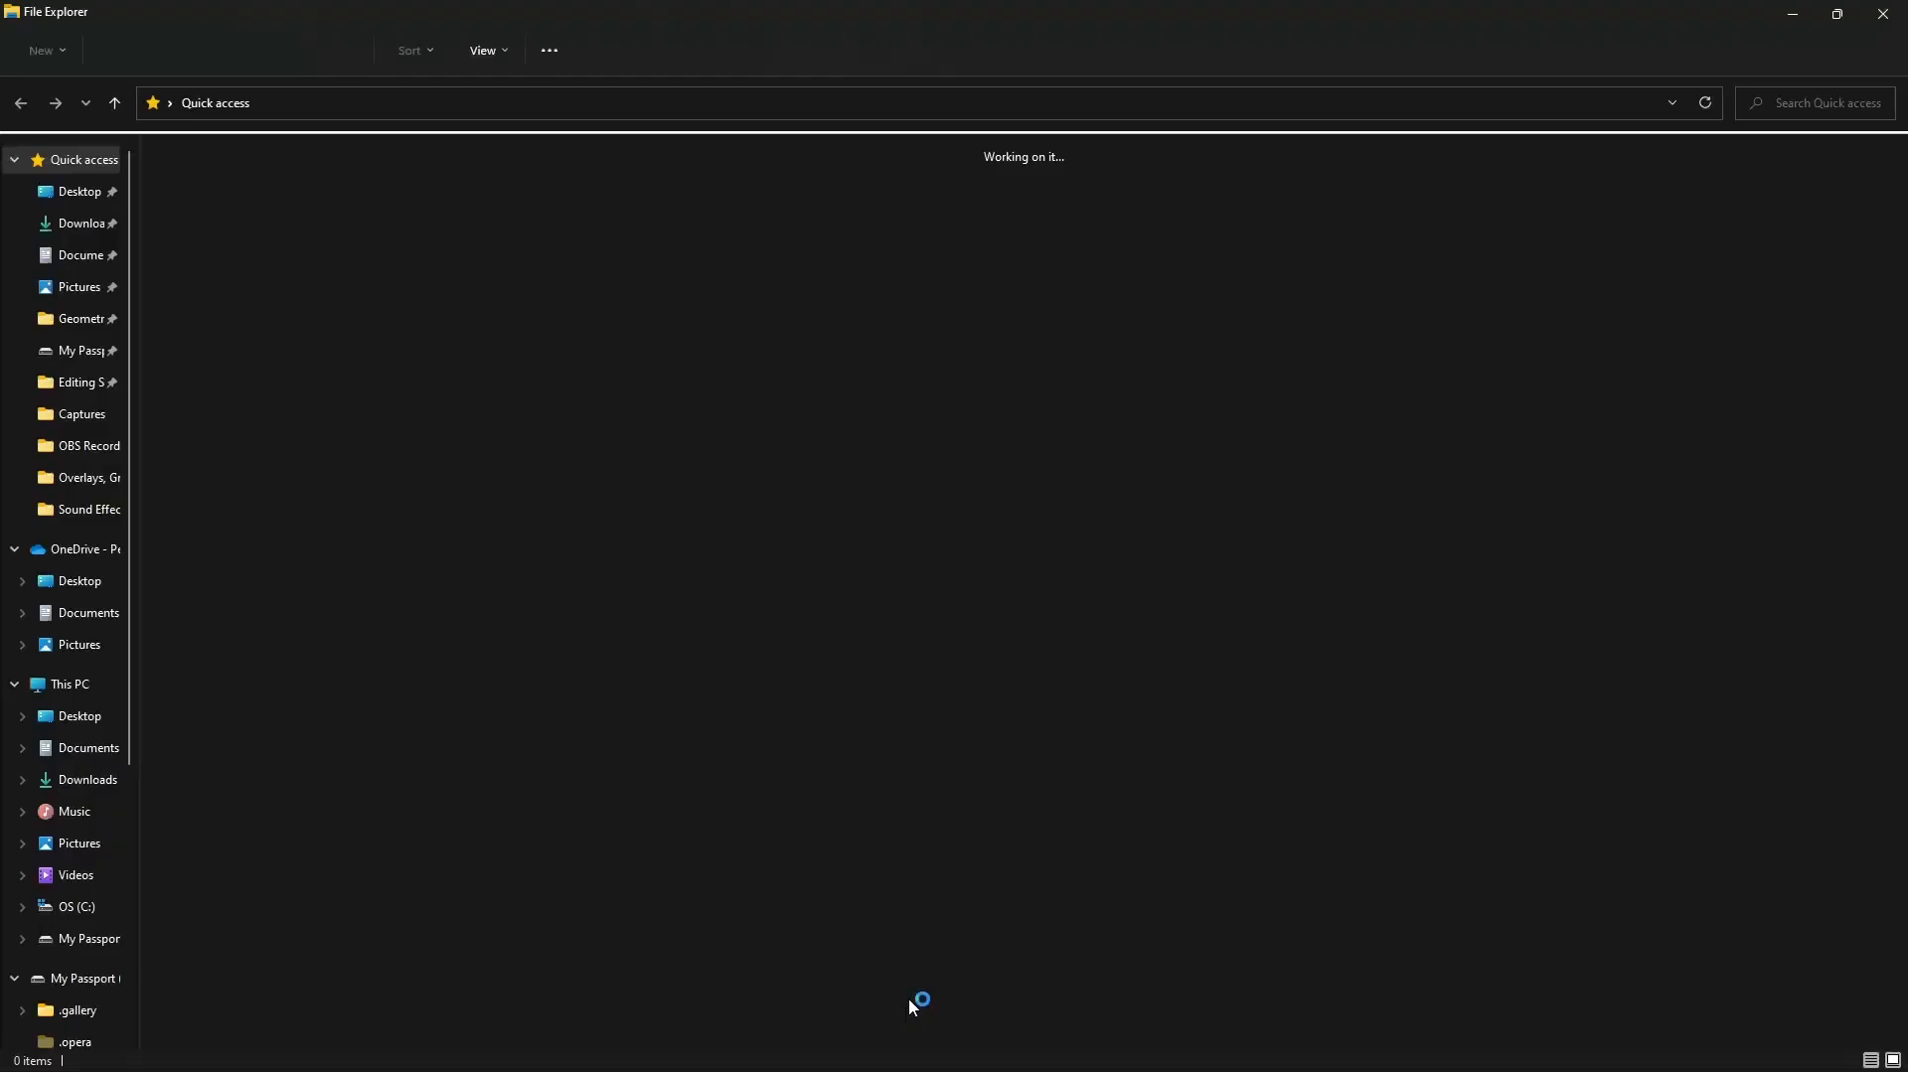
pyautogui.click(1837, 14)
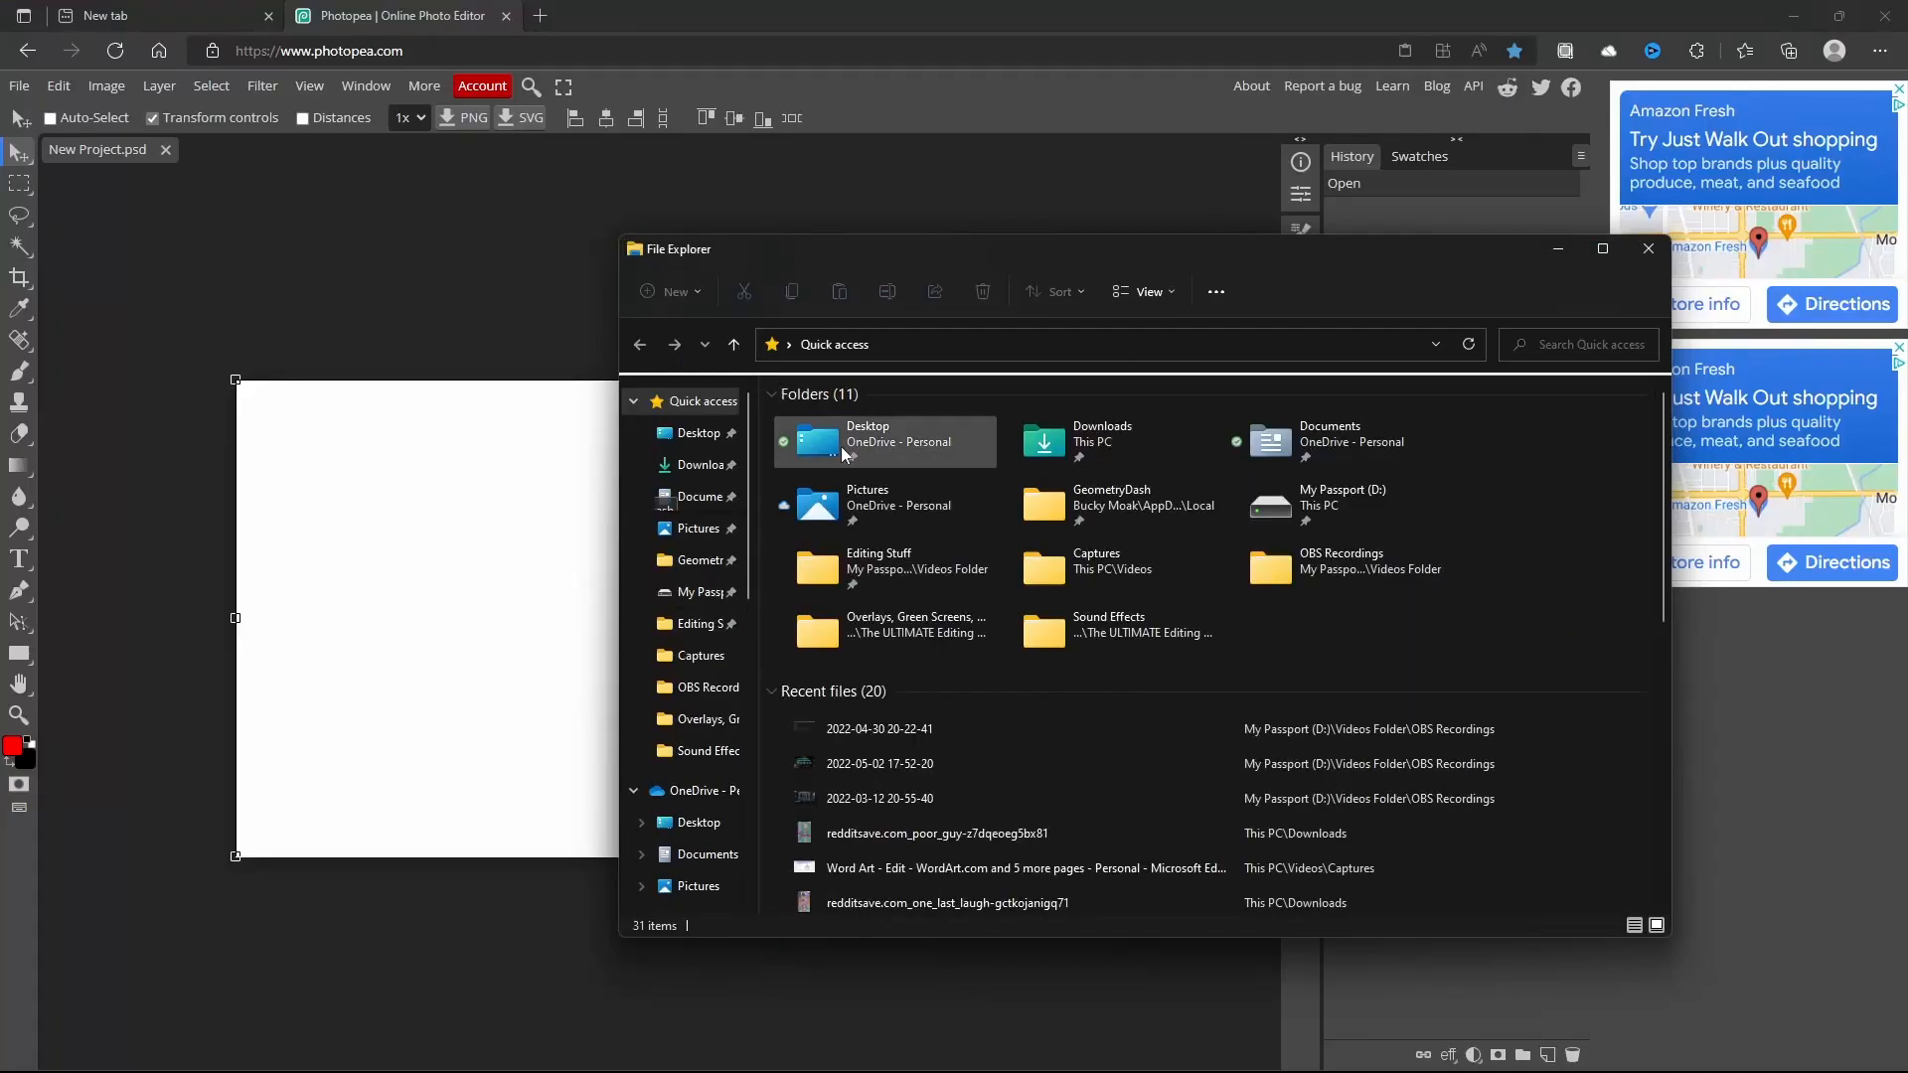
pyautogui.click(714, 464)
pyautogui.moveTo(921, 248); pyautogui.dragTo(1049, 229)
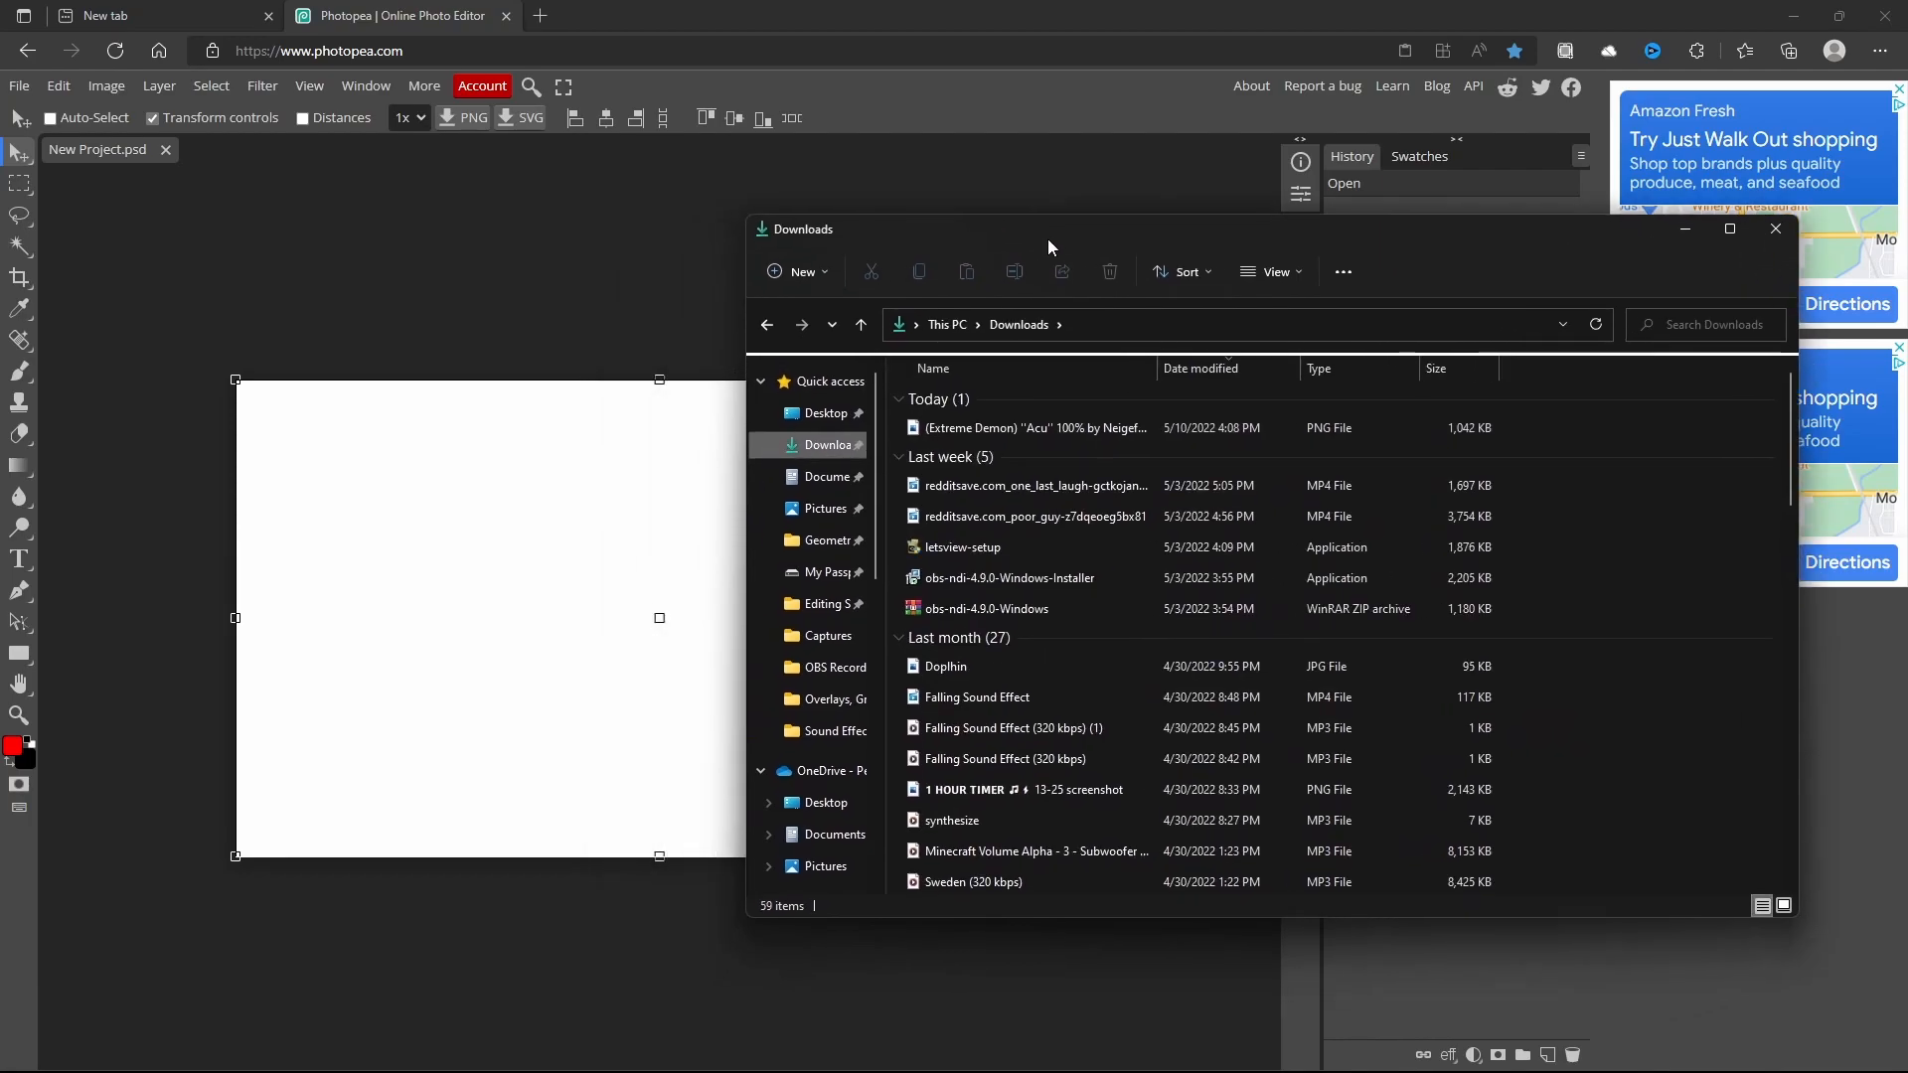
pyautogui.moveTo(1014, 430); pyautogui.dragTo(516, 566)
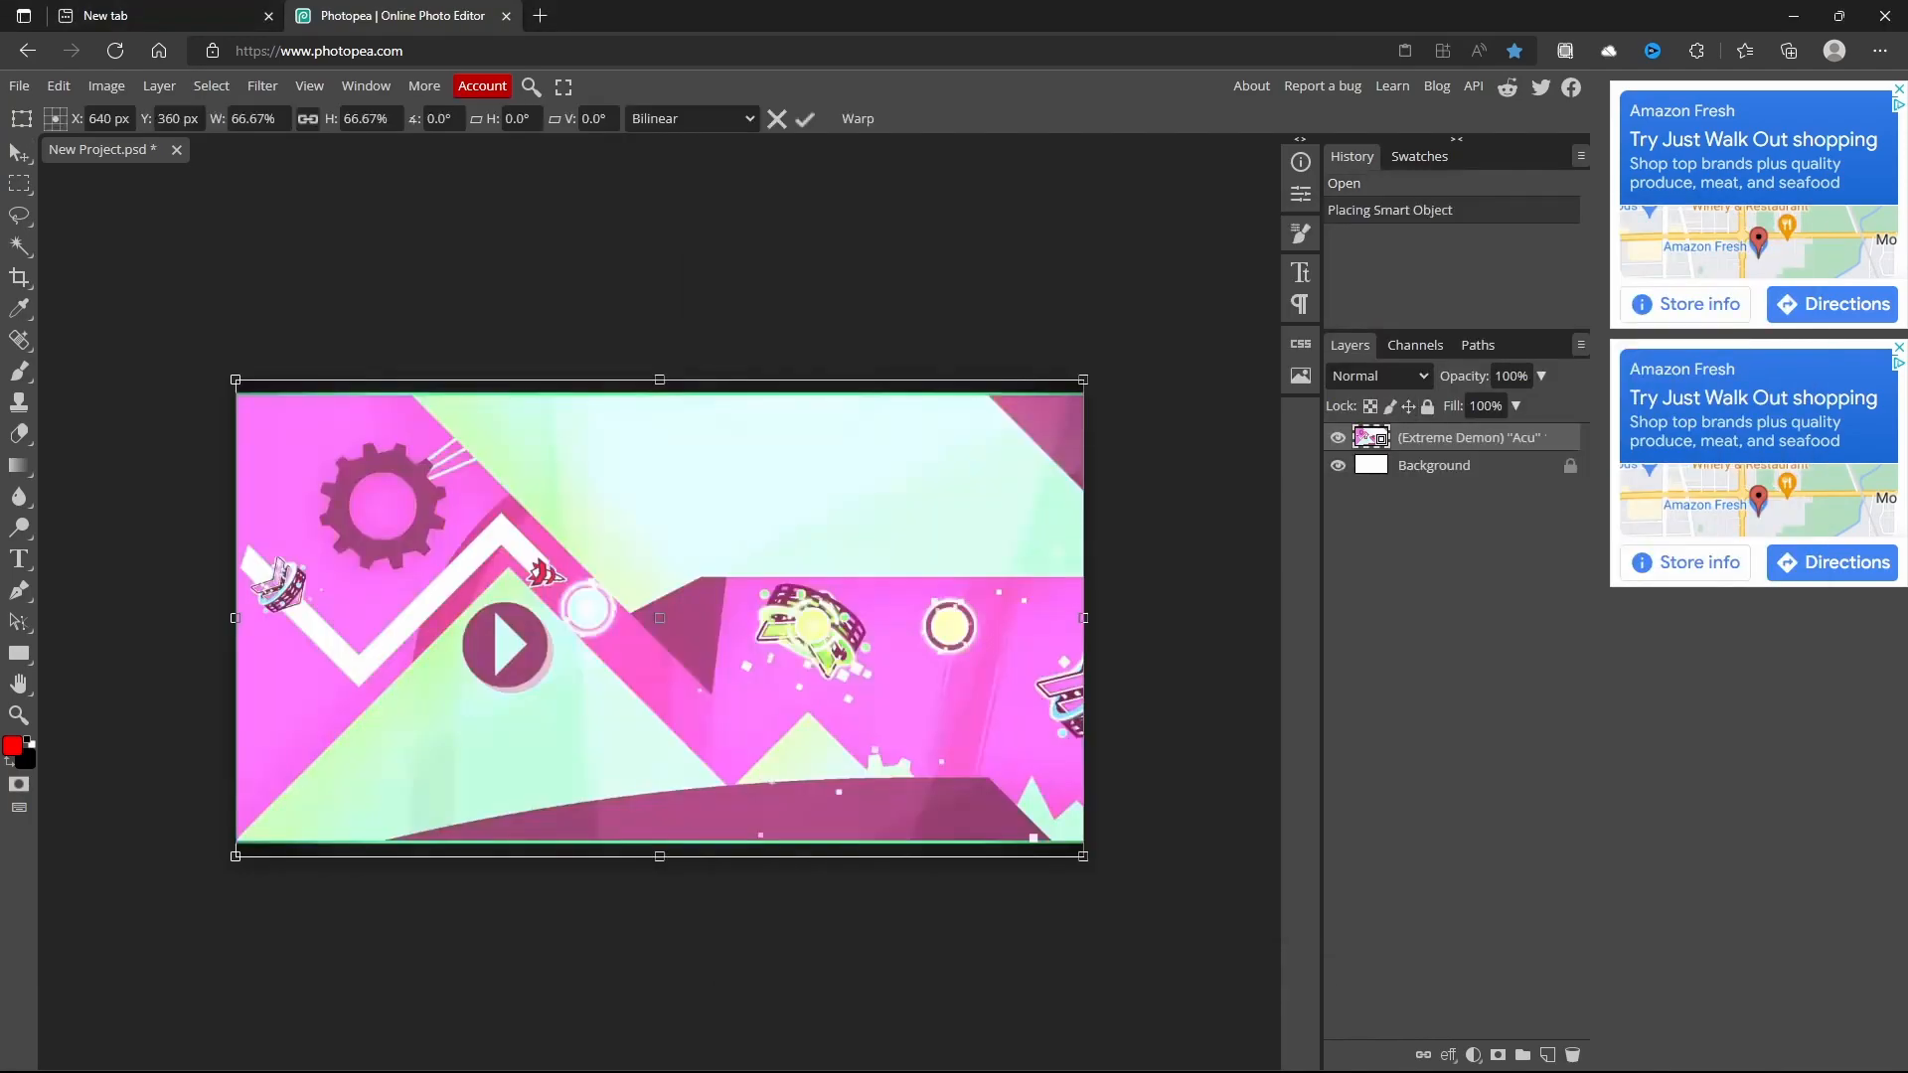
pyautogui.press('Return')
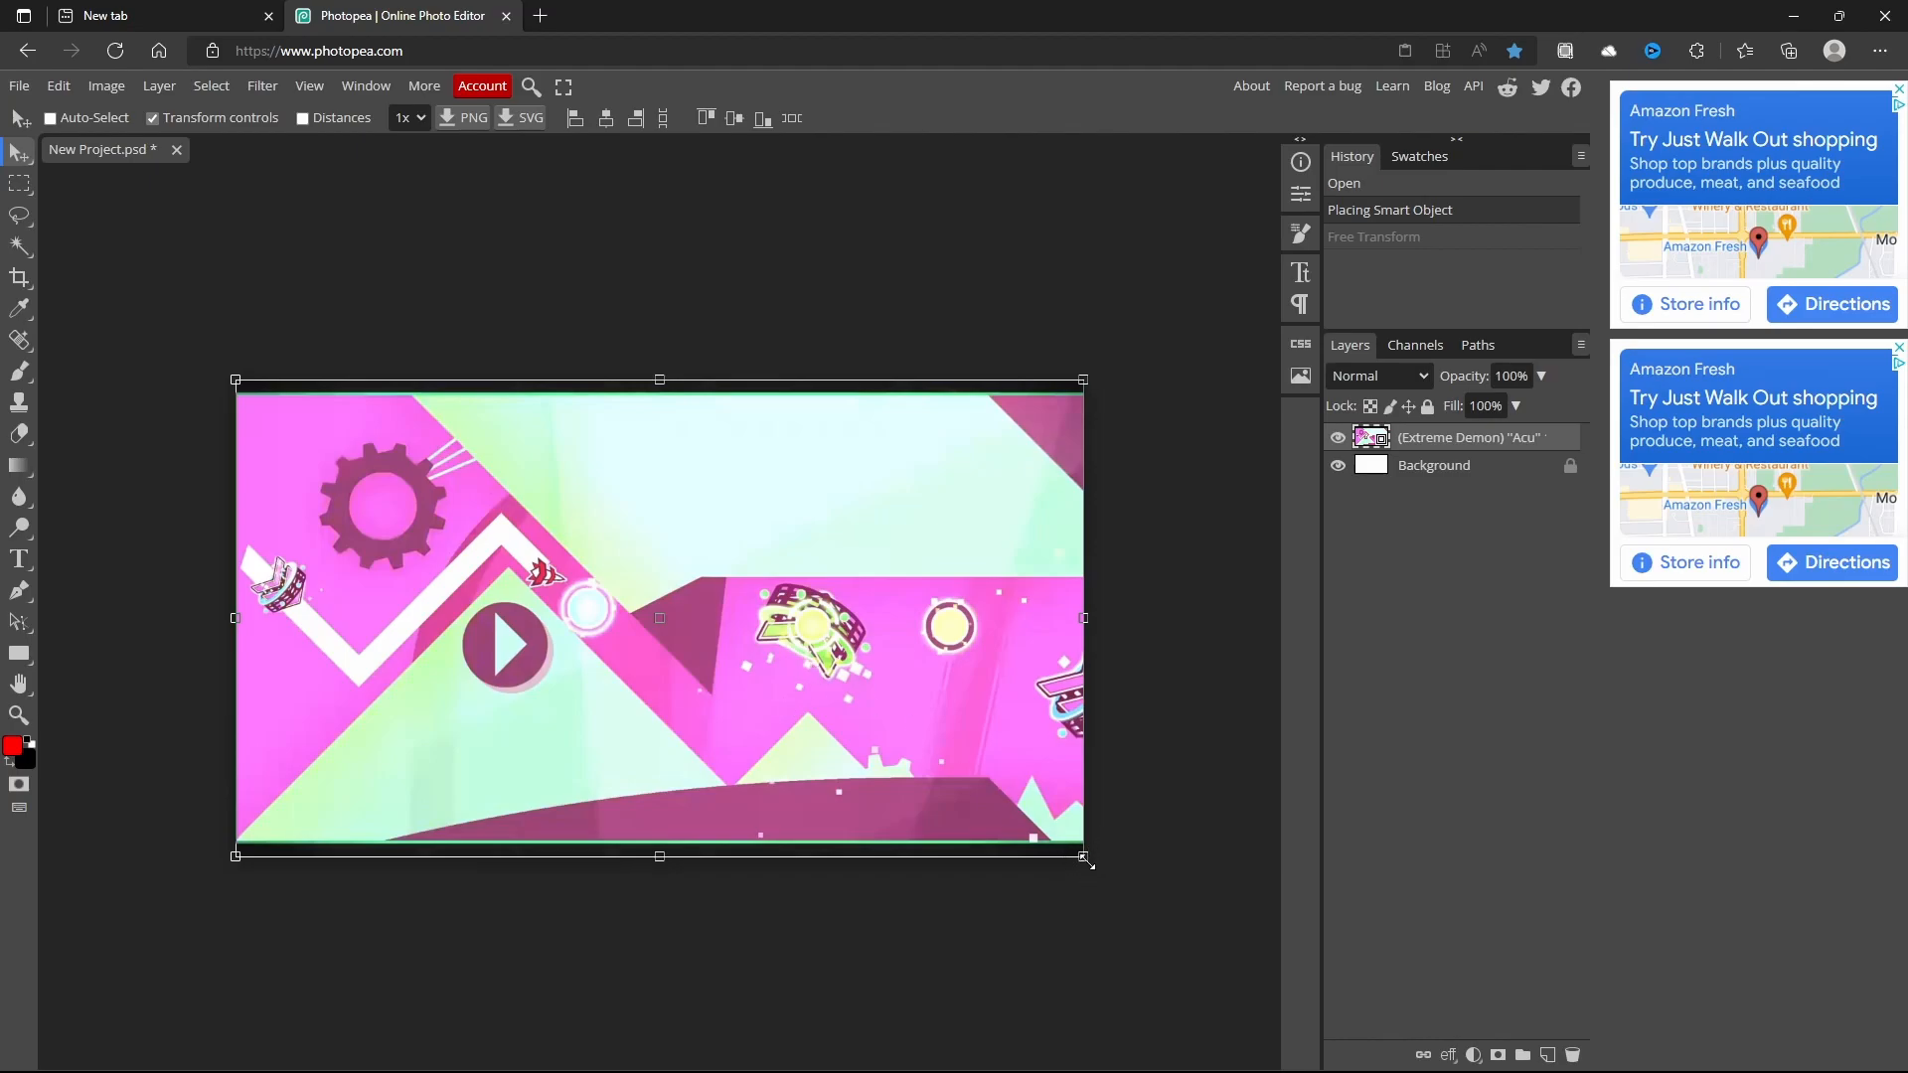
# - Enlarge the screenshot layer to about 97% by 94%, rotate it about -6.8°, and reposition it to cover the whole canvas
pyautogui.moveTo(1083, 856); pyautogui.dragTo(1222, 943)
pyautogui.moveTo(1005, 765)
pyautogui.mouseDown()
pyautogui.moveTo(826, 720)
pyautogui.moveTo(978, 749)
pyautogui.mouseUp()
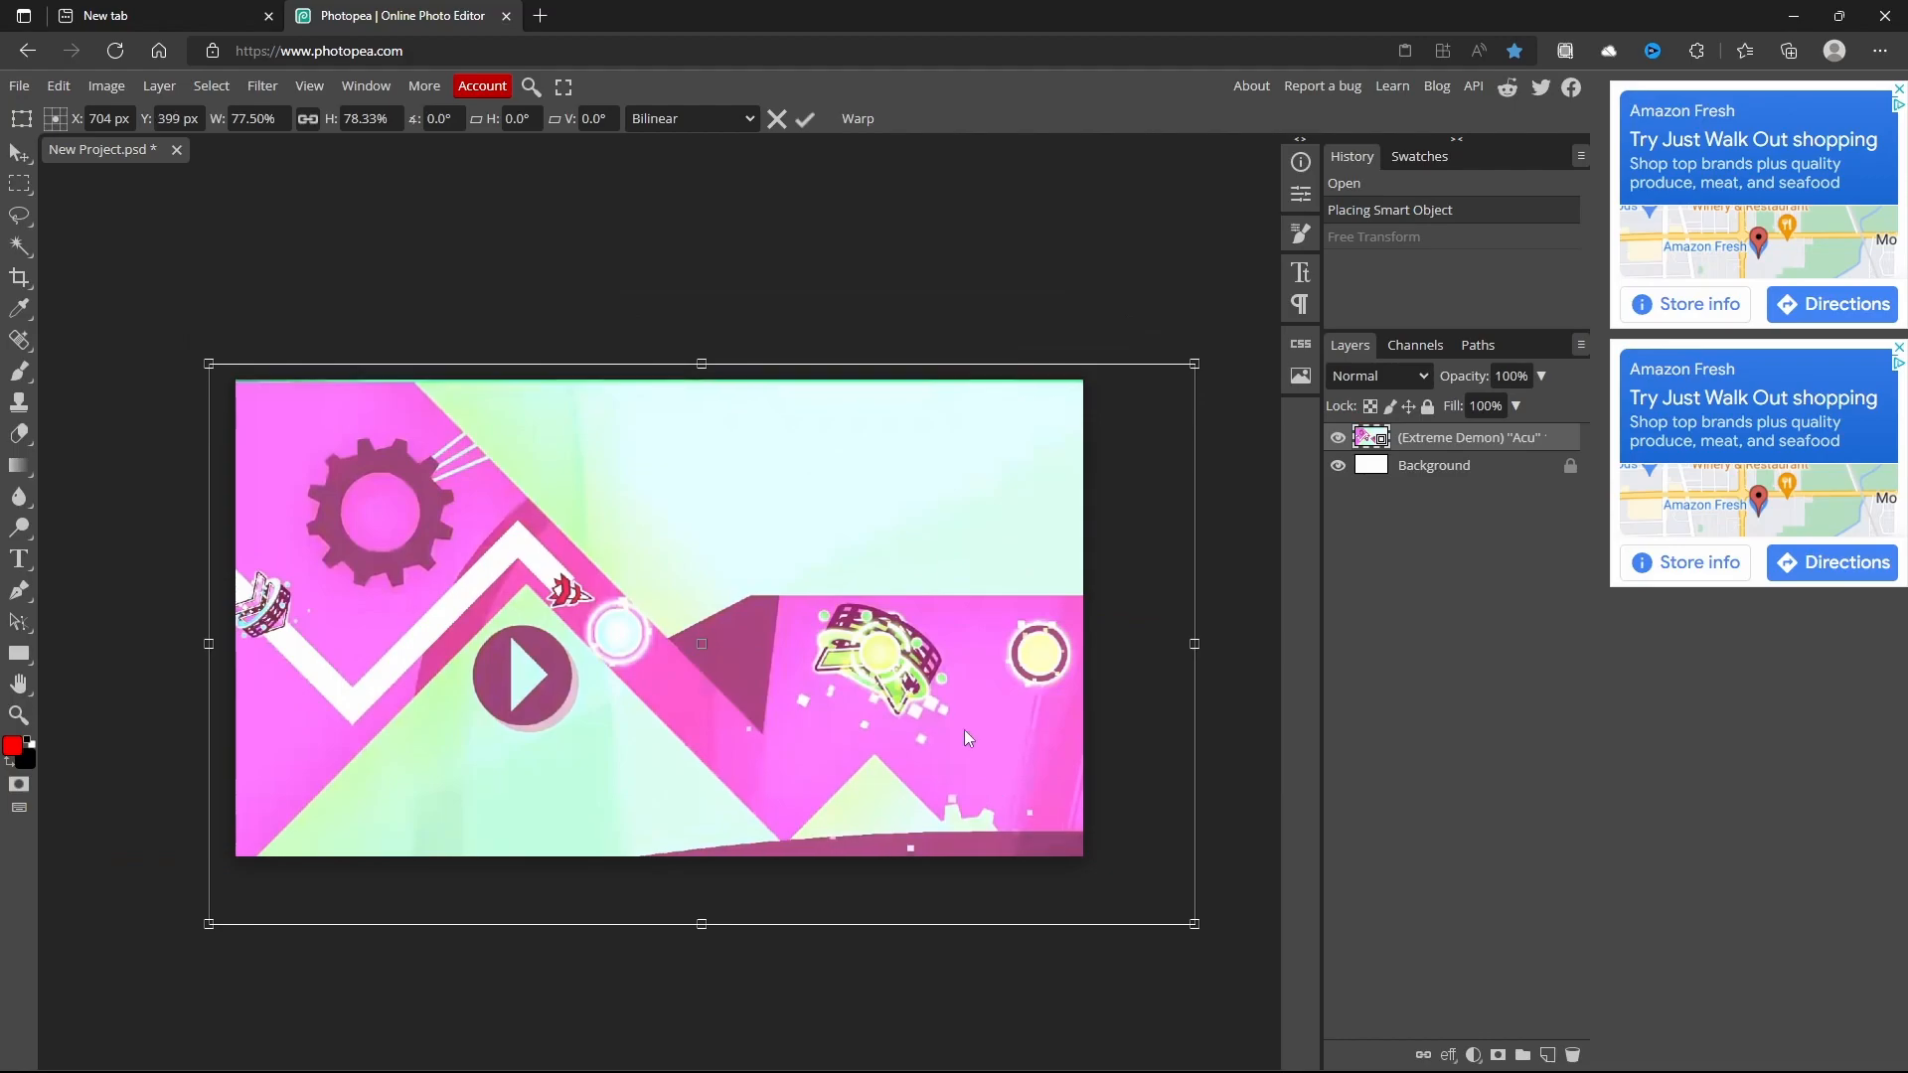
pyautogui.moveTo(692, 346); pyautogui.dragTo(690, 344)
pyautogui.moveTo(789, 607); pyautogui.dragTo(736, 594)
pyautogui.moveTo(676, 359); pyautogui.dragTo(628, 336)
pyautogui.moveTo(665, 542); pyautogui.dragTo(631, 467)
pyautogui.moveTo(1147, 813); pyautogui.dragTo(1411, 901)
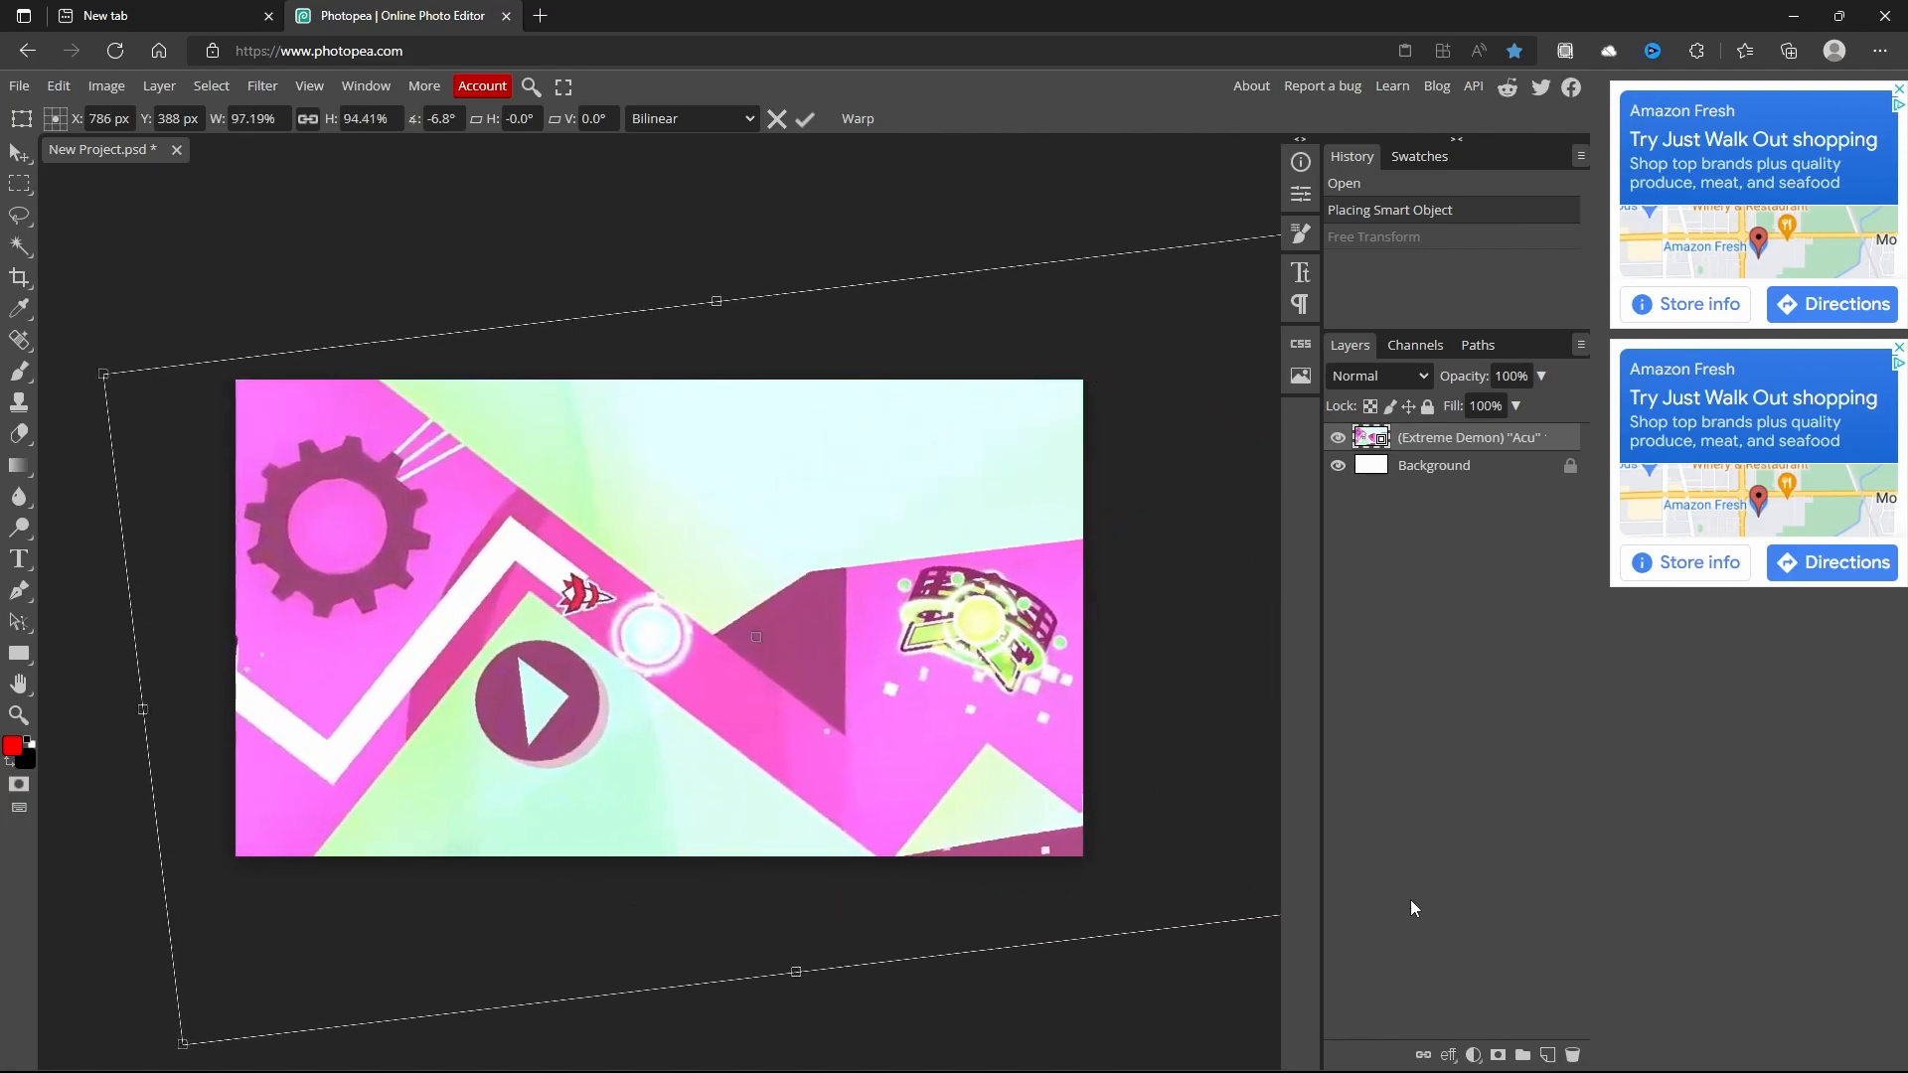
pyautogui.moveTo(784, 718); pyautogui.dragTo(717, 678)
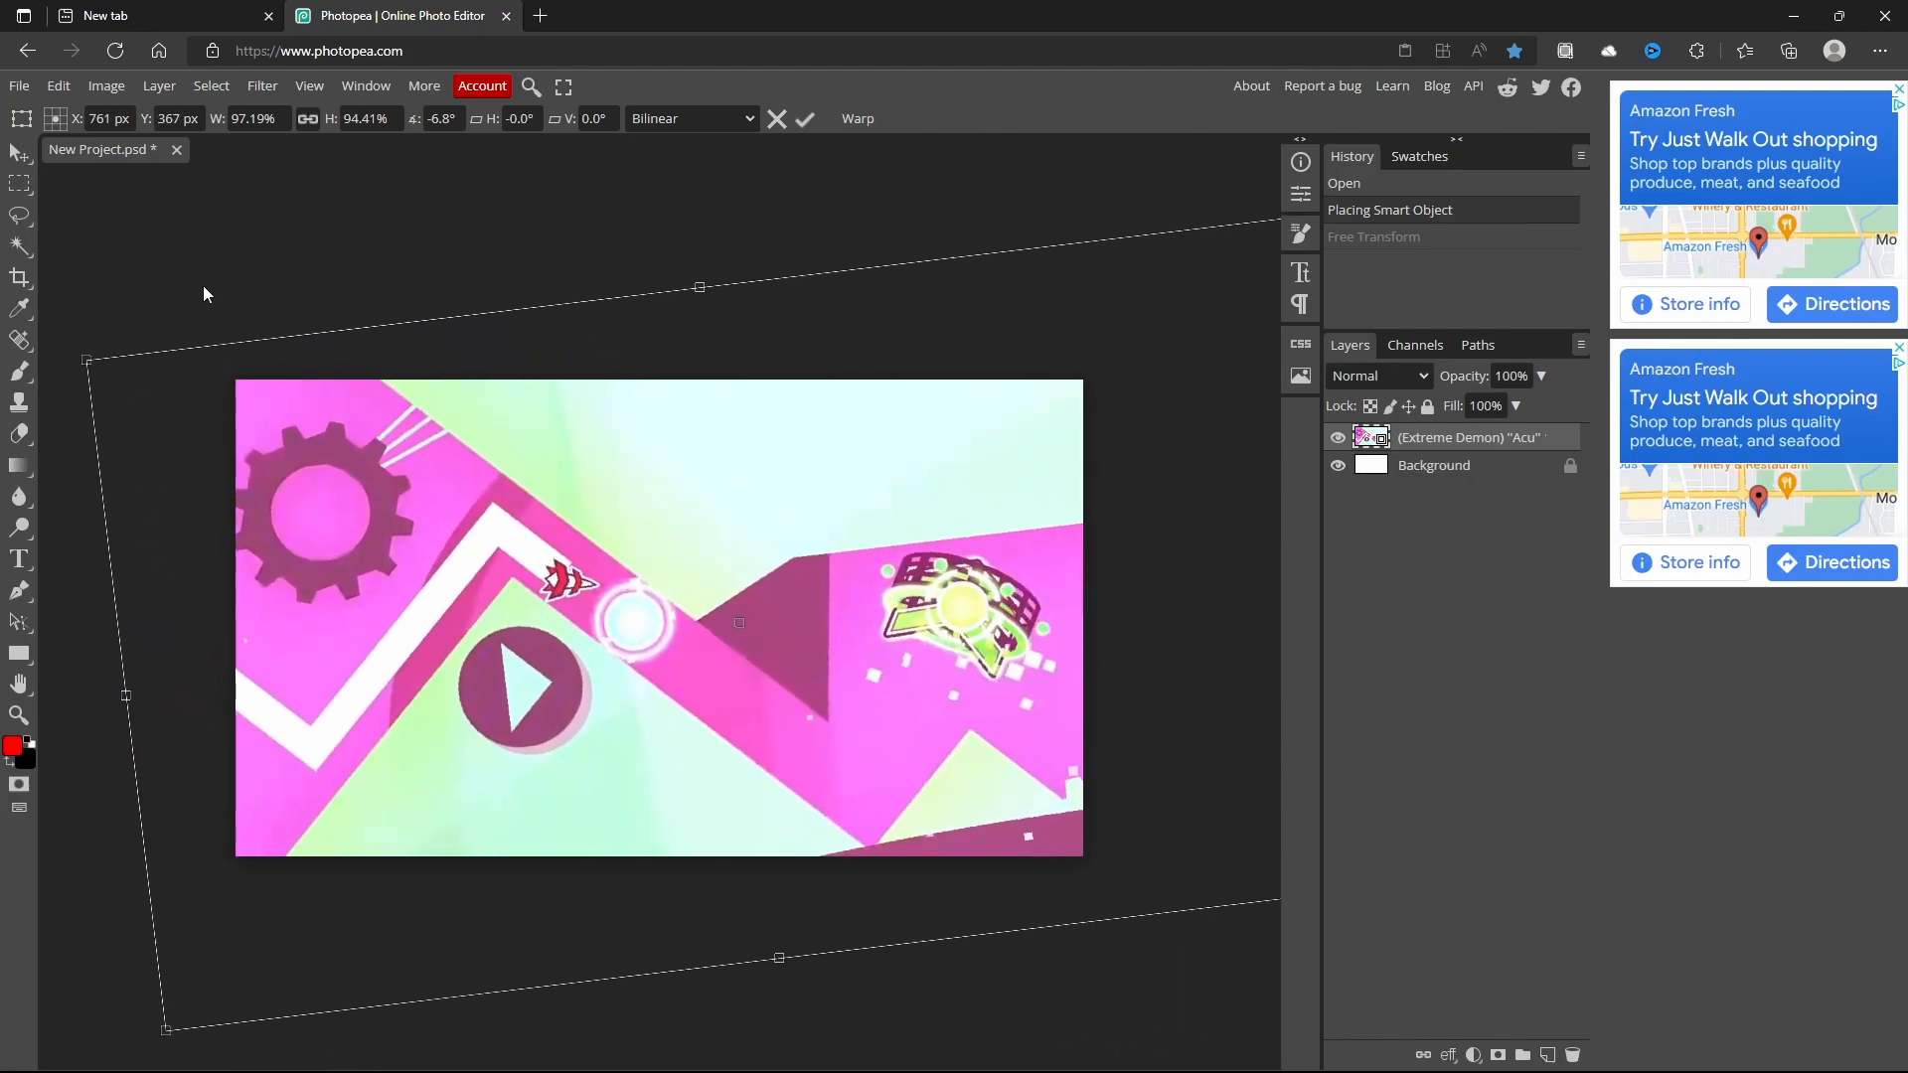
pyautogui.click(1407, 462)
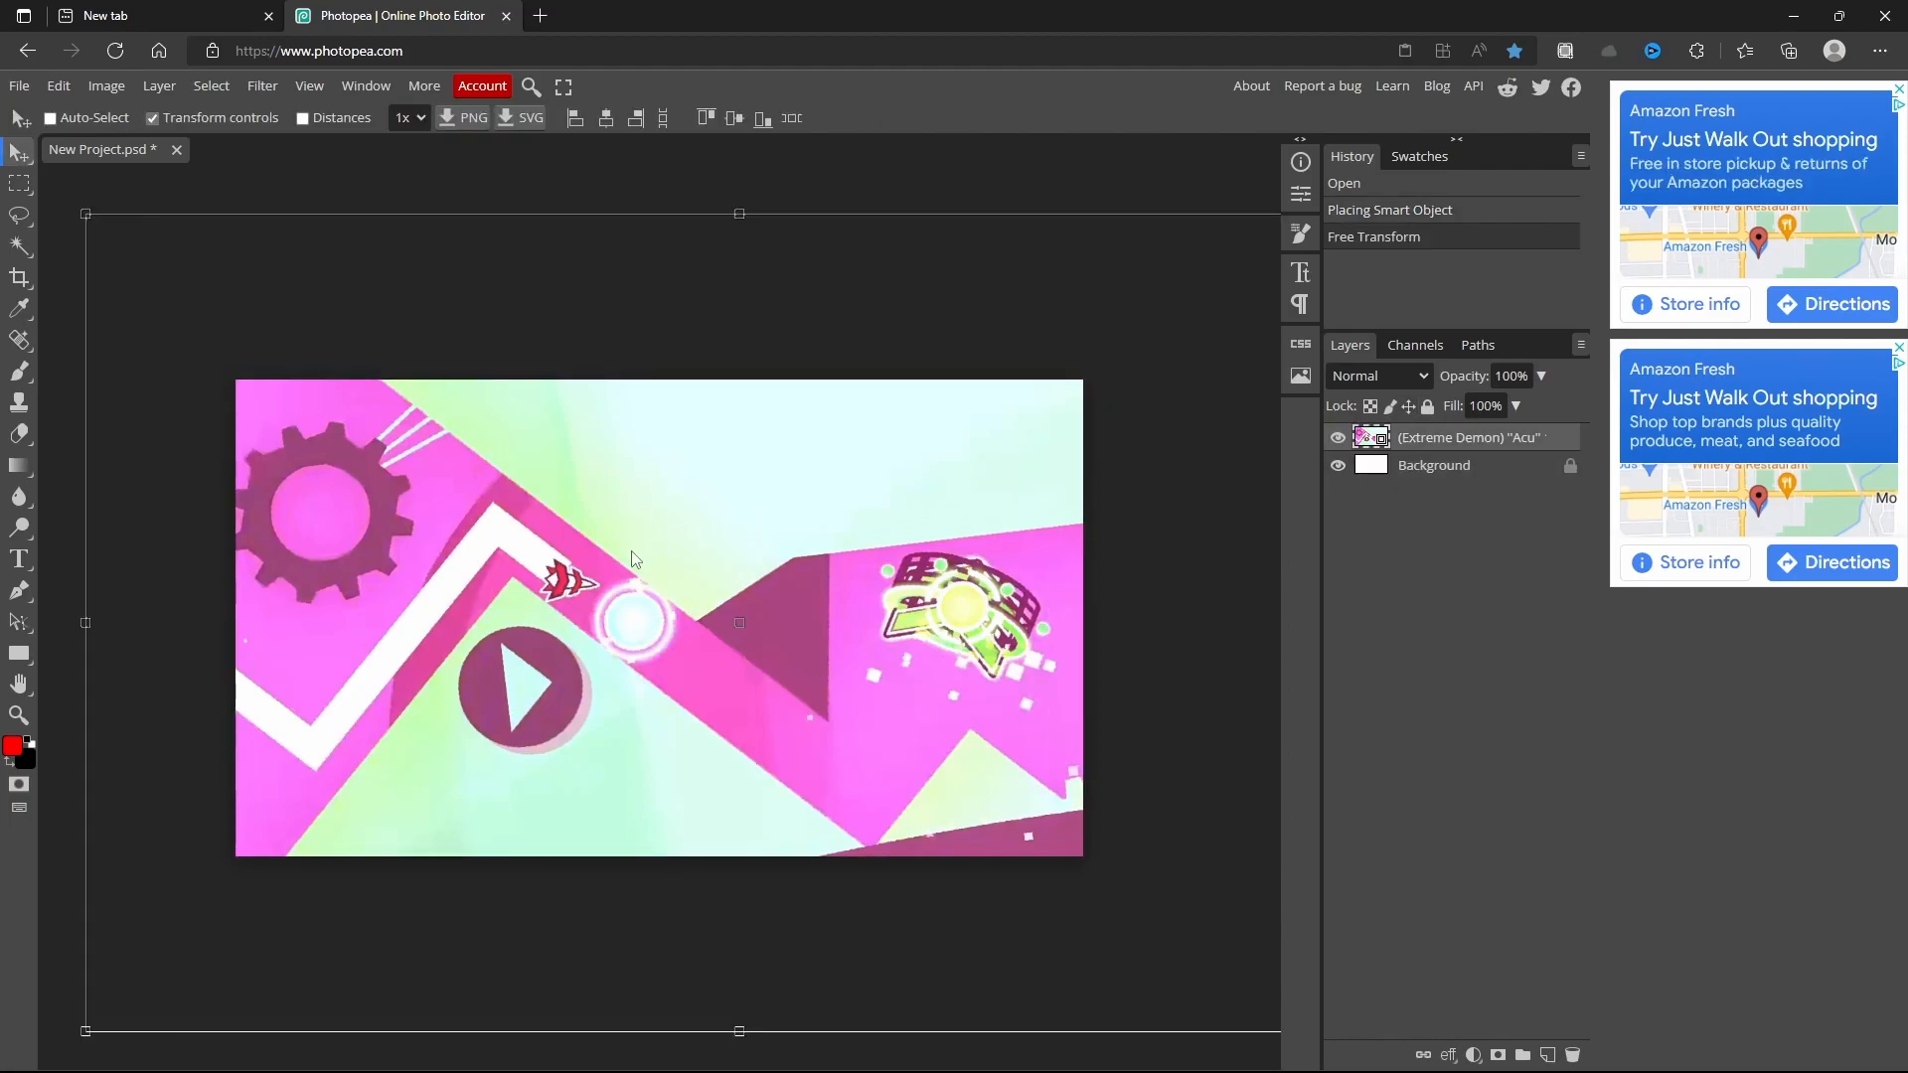
# - Apply a Gaussian Blur with a 2.3 px radius to the screenshot layer, and select the Background layer
pyautogui.click(274, 86)
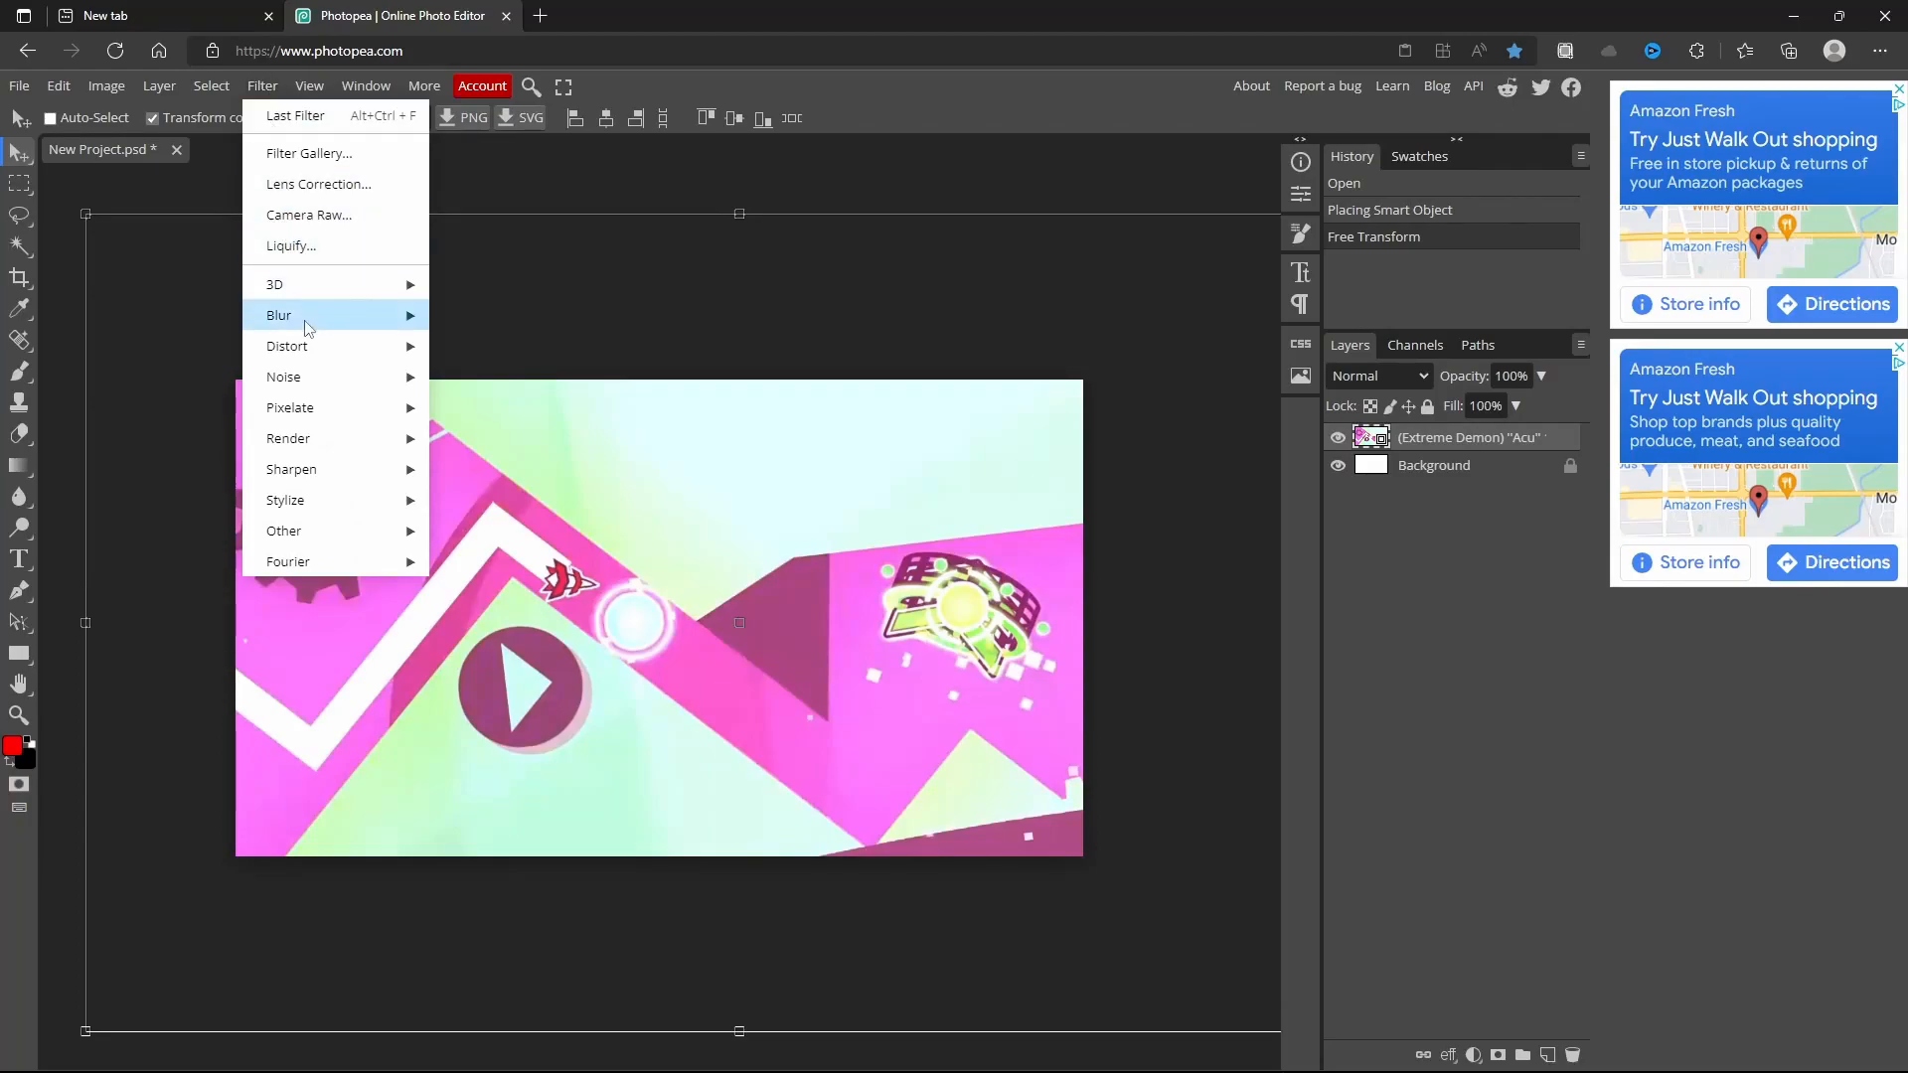
pyautogui.moveTo(534, 567)
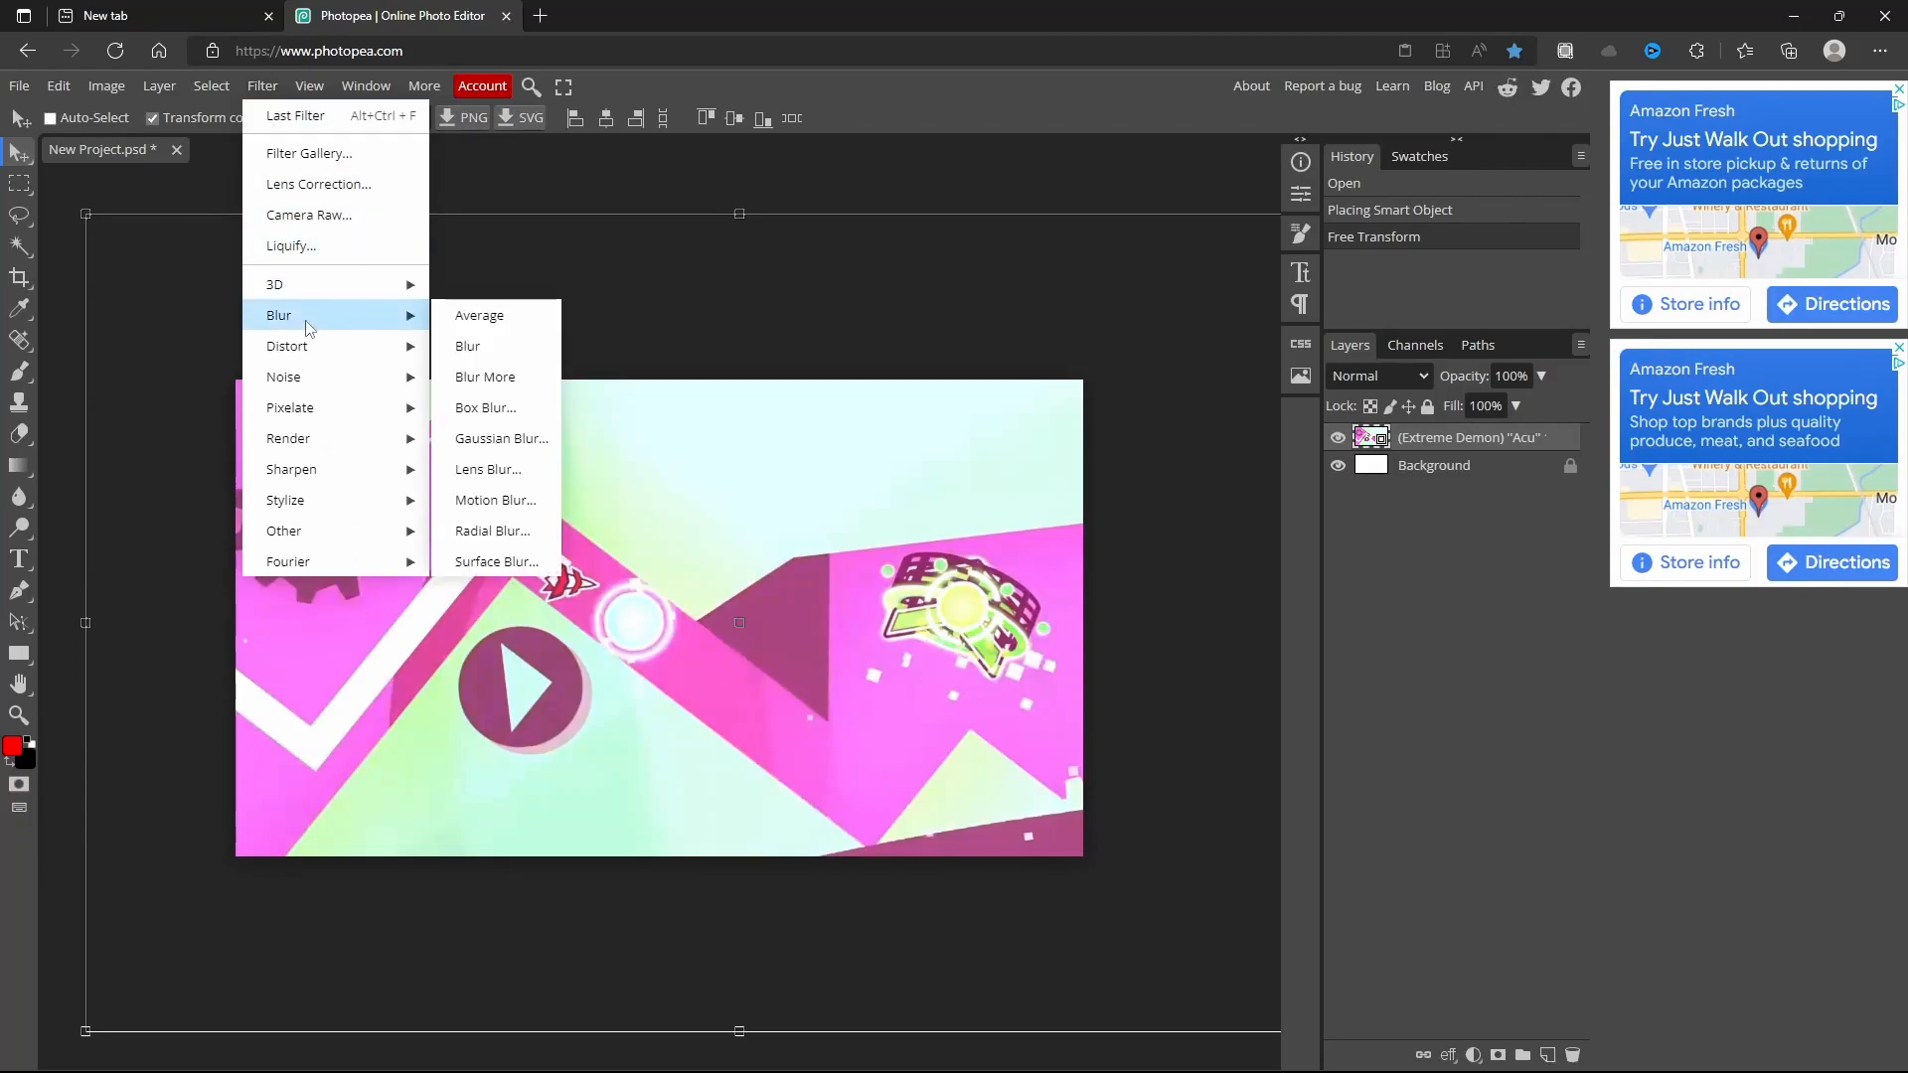
pyautogui.click(494, 439)
pyautogui.moveTo(241, 302); pyautogui.dragTo(210, 322)
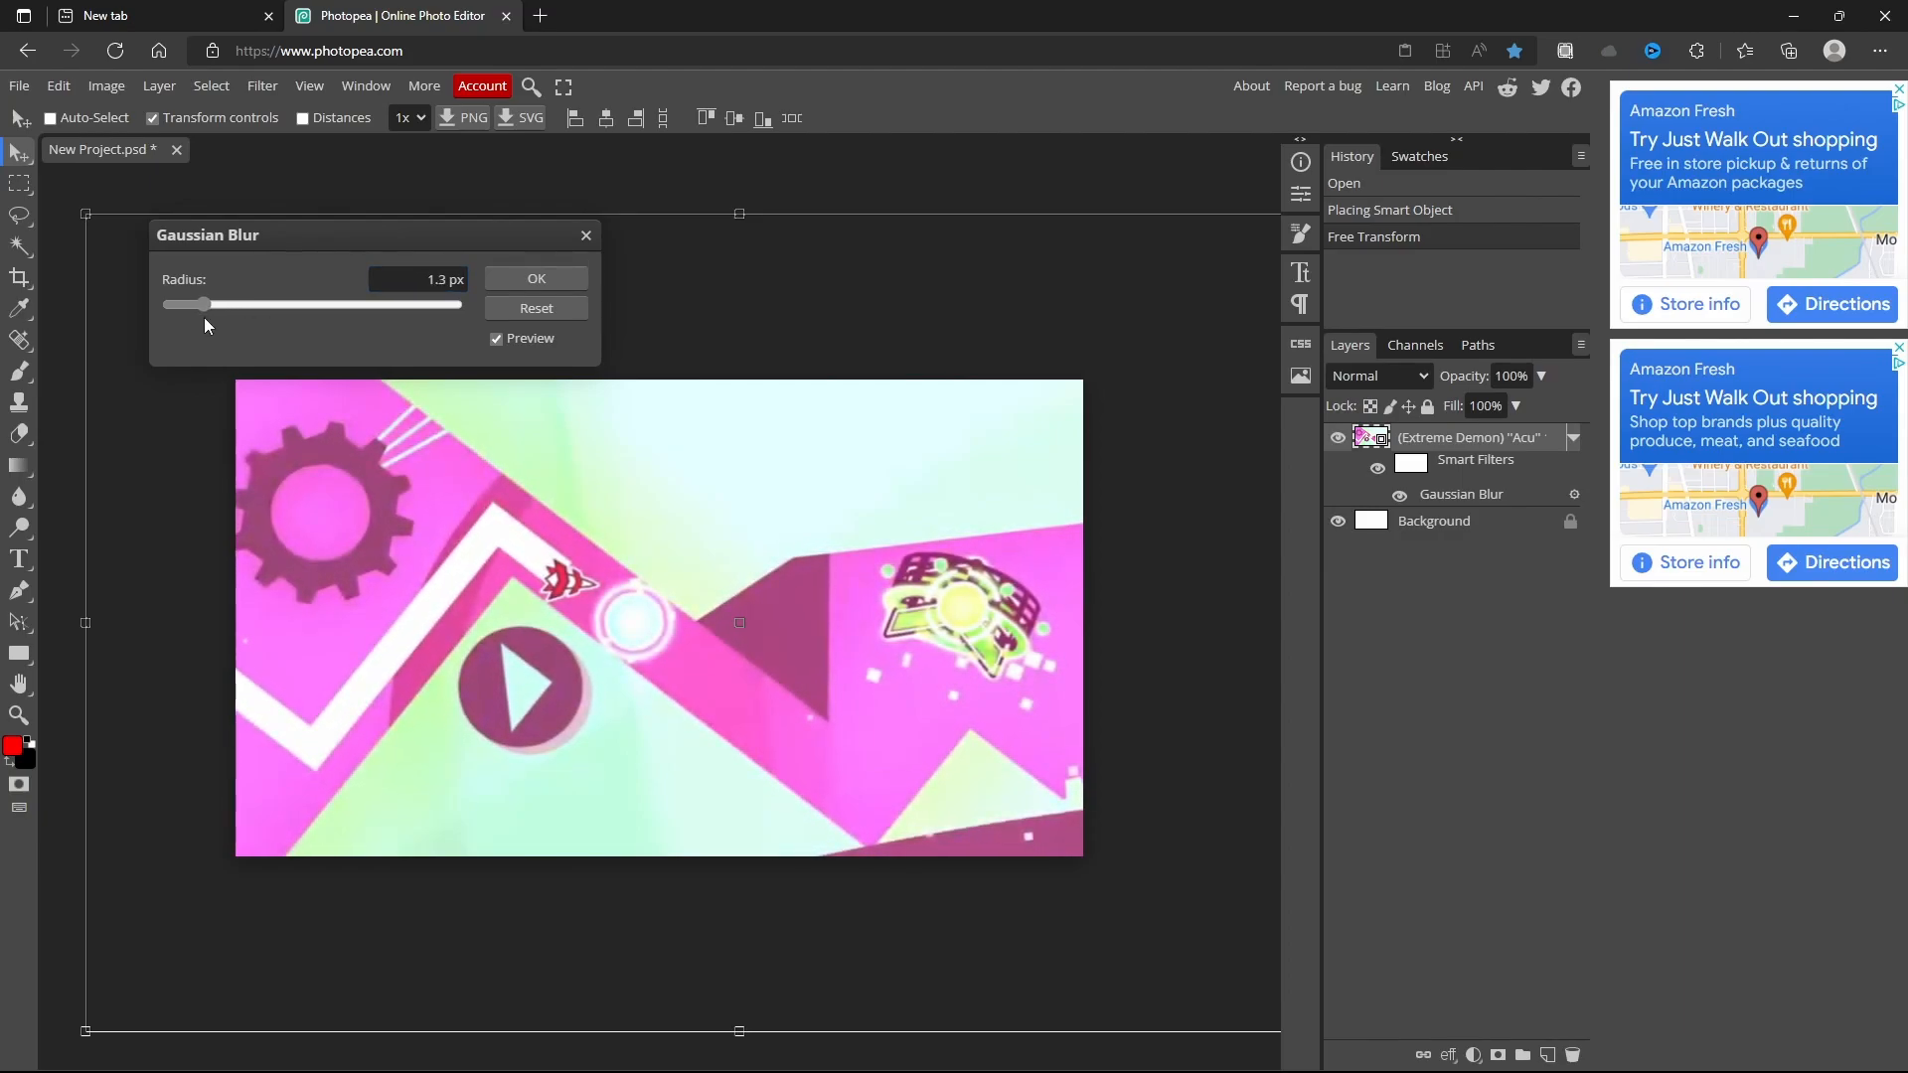
pyautogui.moveTo(206, 318)
pyautogui.mouseDown()
pyautogui.moveTo(416, 310)
pyautogui.moveTo(213, 307)
pyautogui.mouseUp()
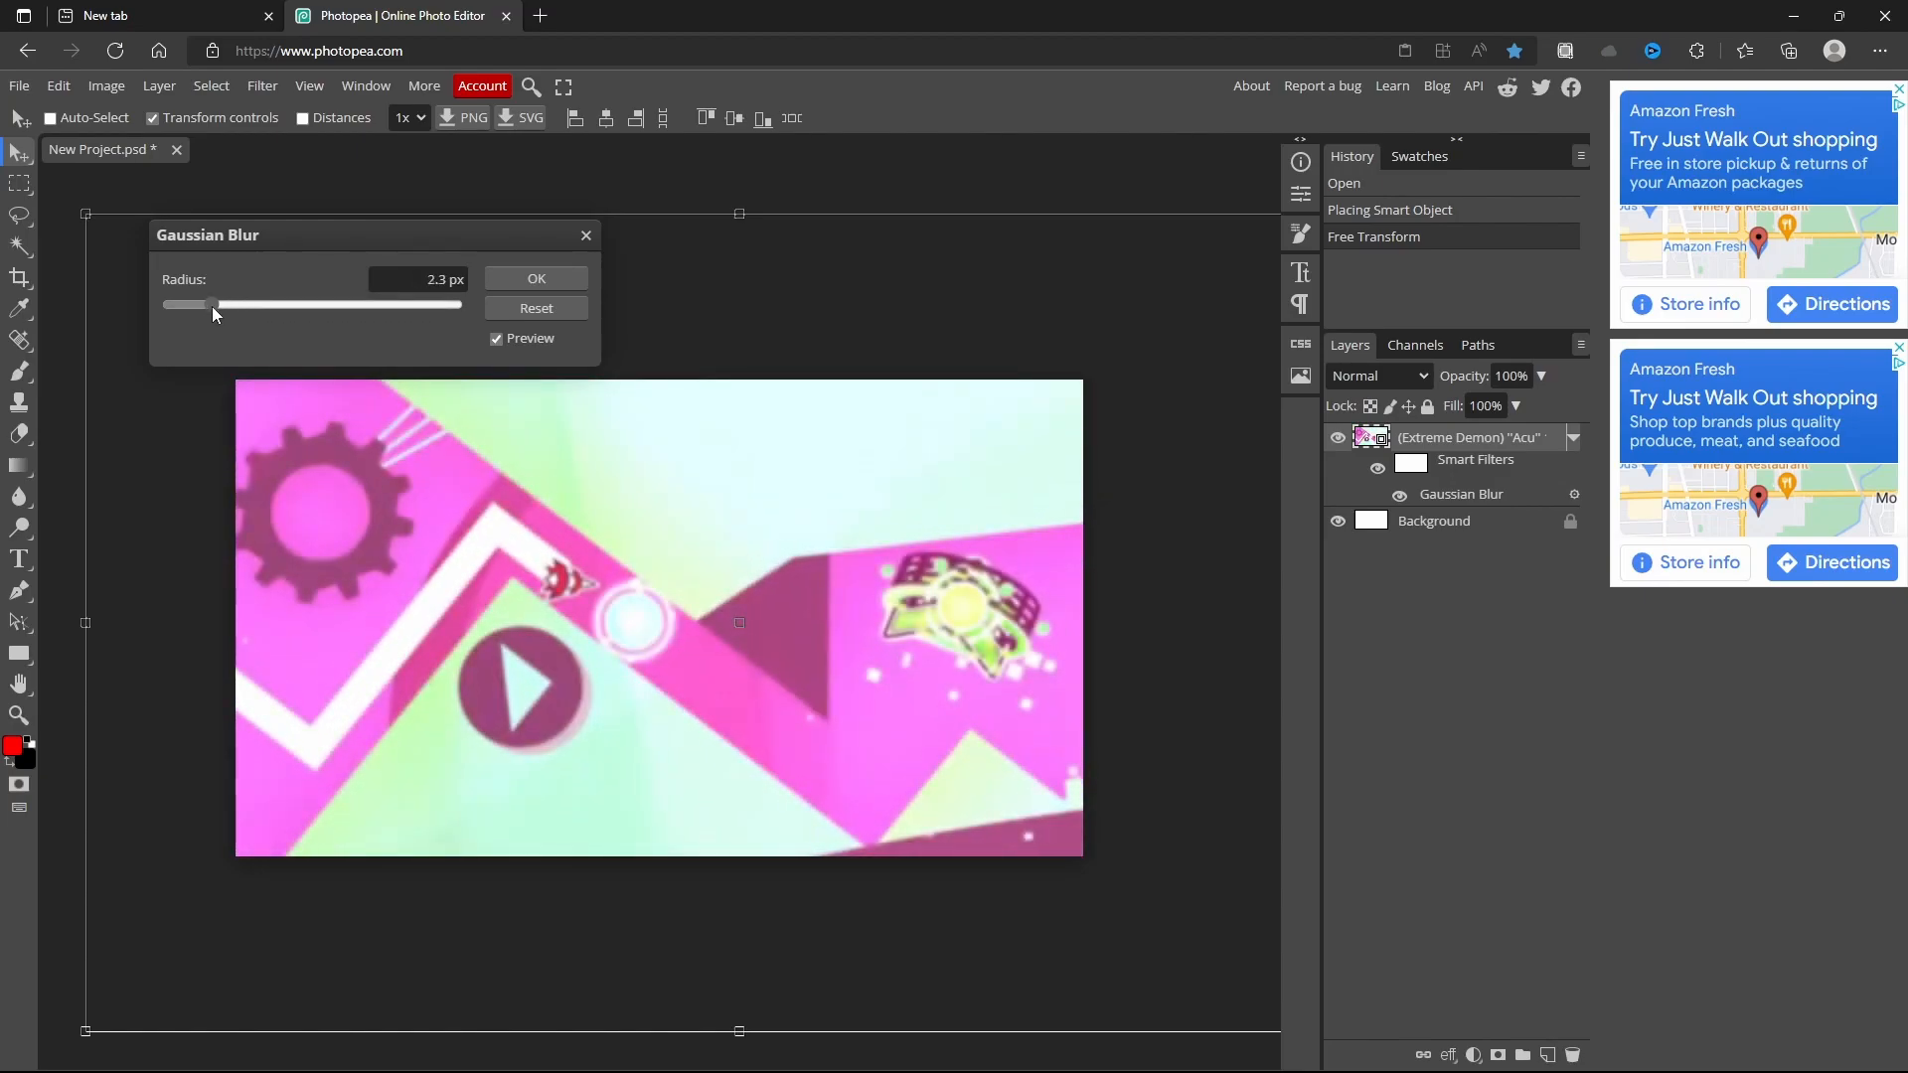
pyautogui.click(532, 278)
pyautogui.click(1431, 525)
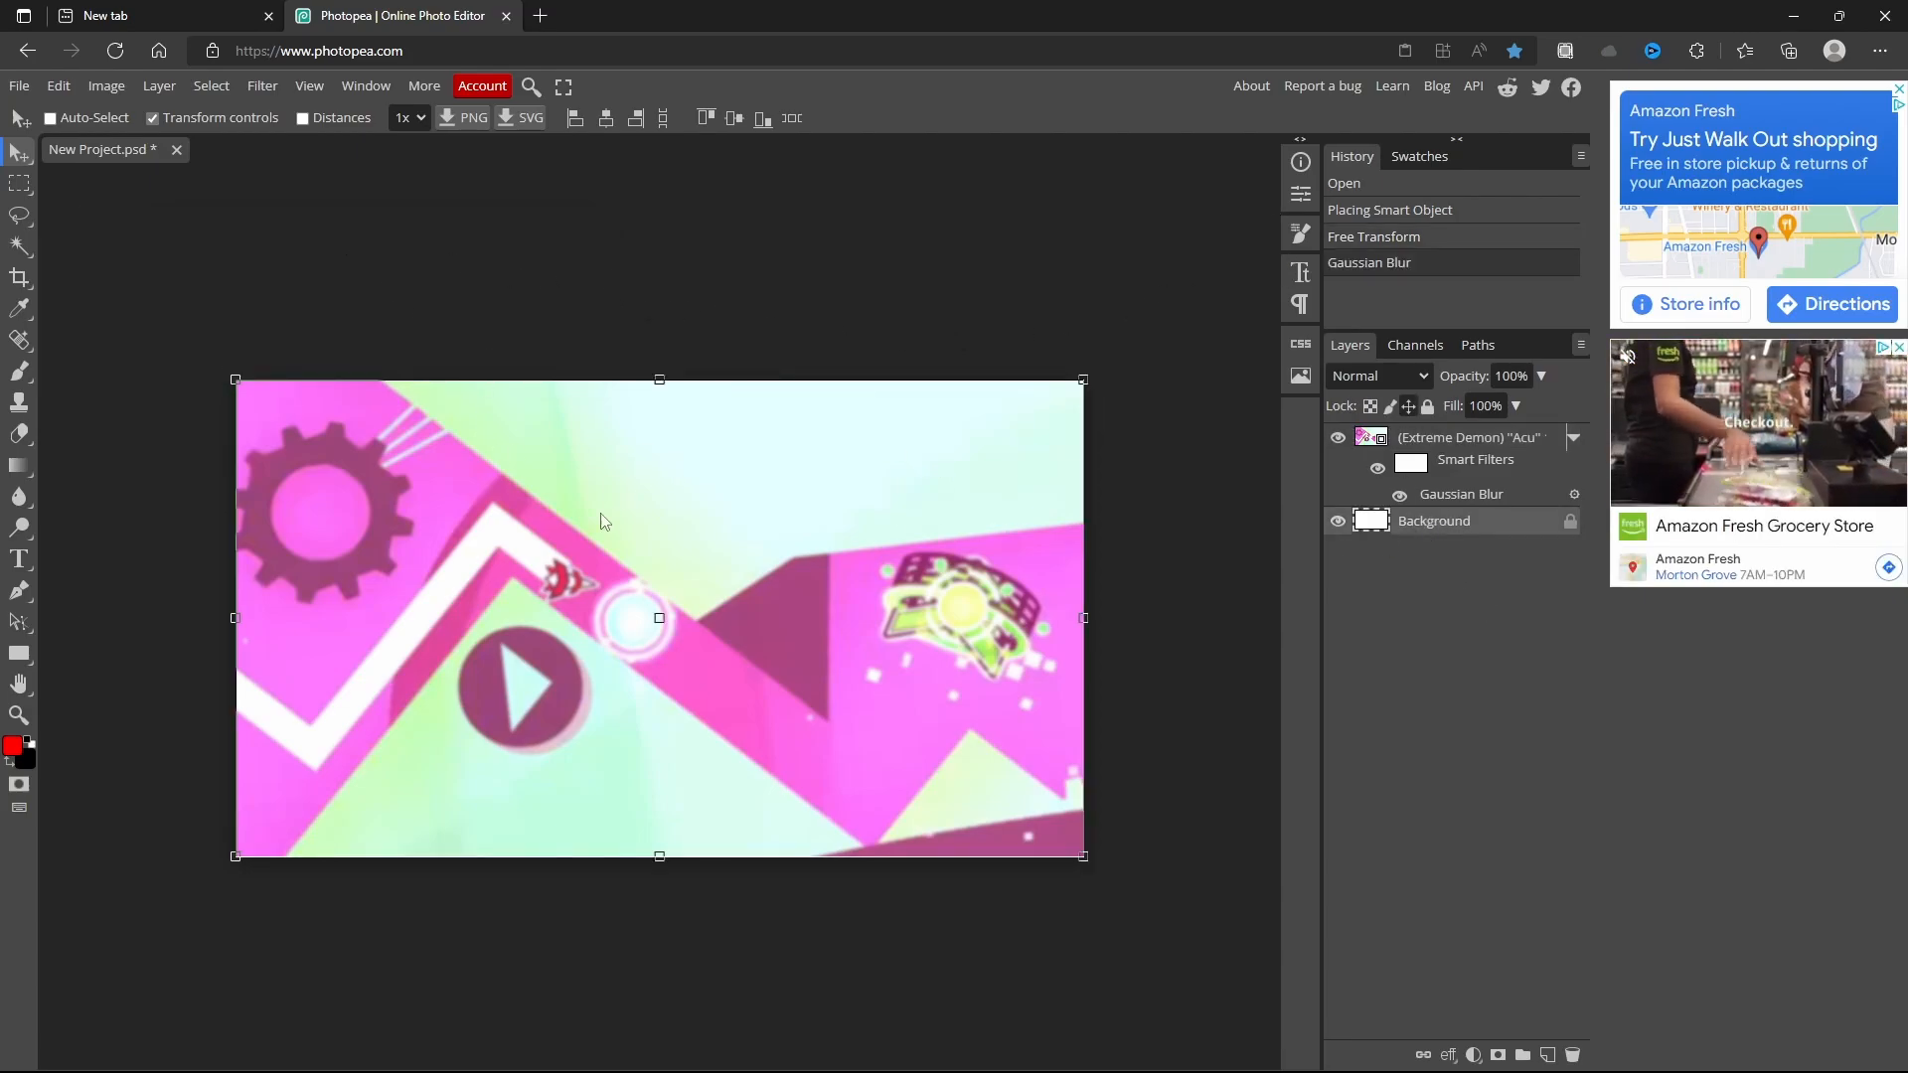
# - Add the text "Acu" near the canvas's upper-left area and move its layer above the blurred screenshot layer
pyautogui.click(31, 564)
pyautogui.click(373, 449)
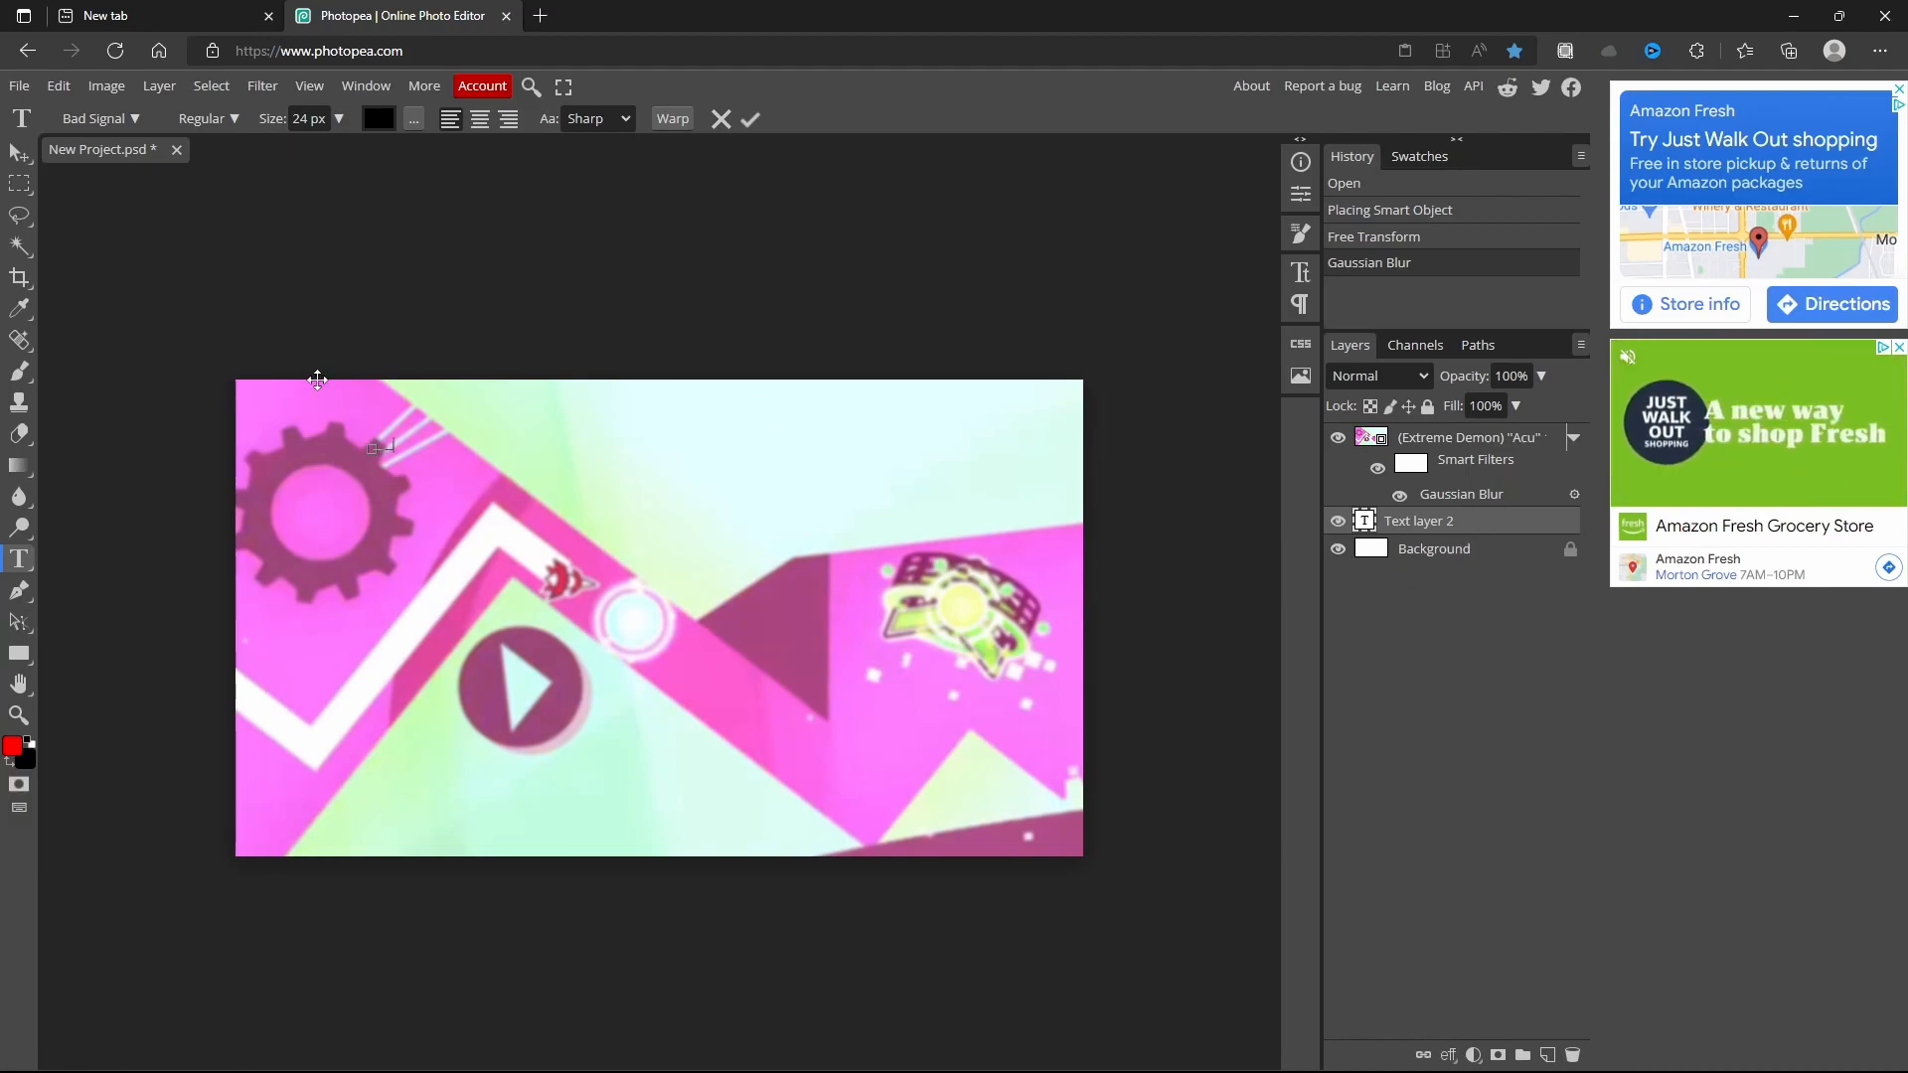
pyautogui.moveTo(1438, 534); pyautogui.dragTo(1441, 426)
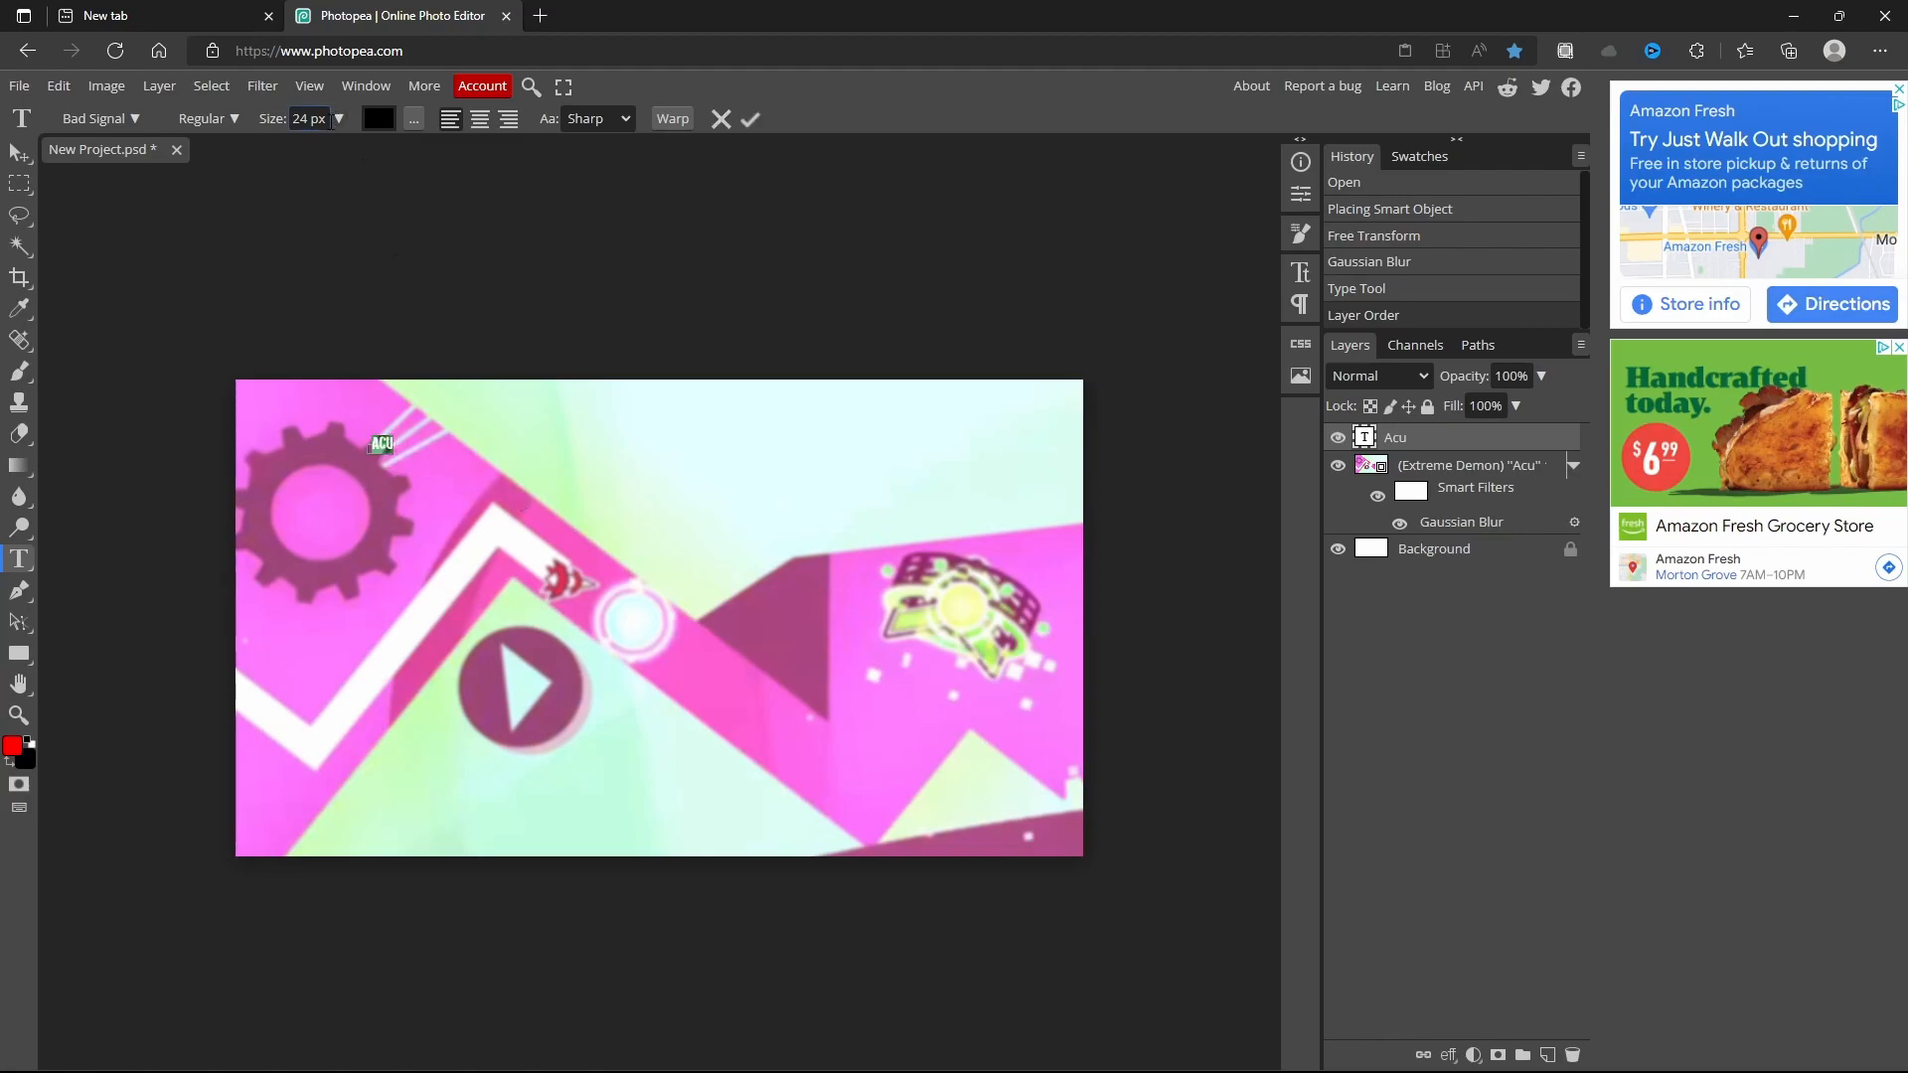
# - Set the Acu text's font size to 250 px and move the text to the middle of the canvas
pyautogui.moveTo(300, 148); pyautogui.dragTo(367, 157)
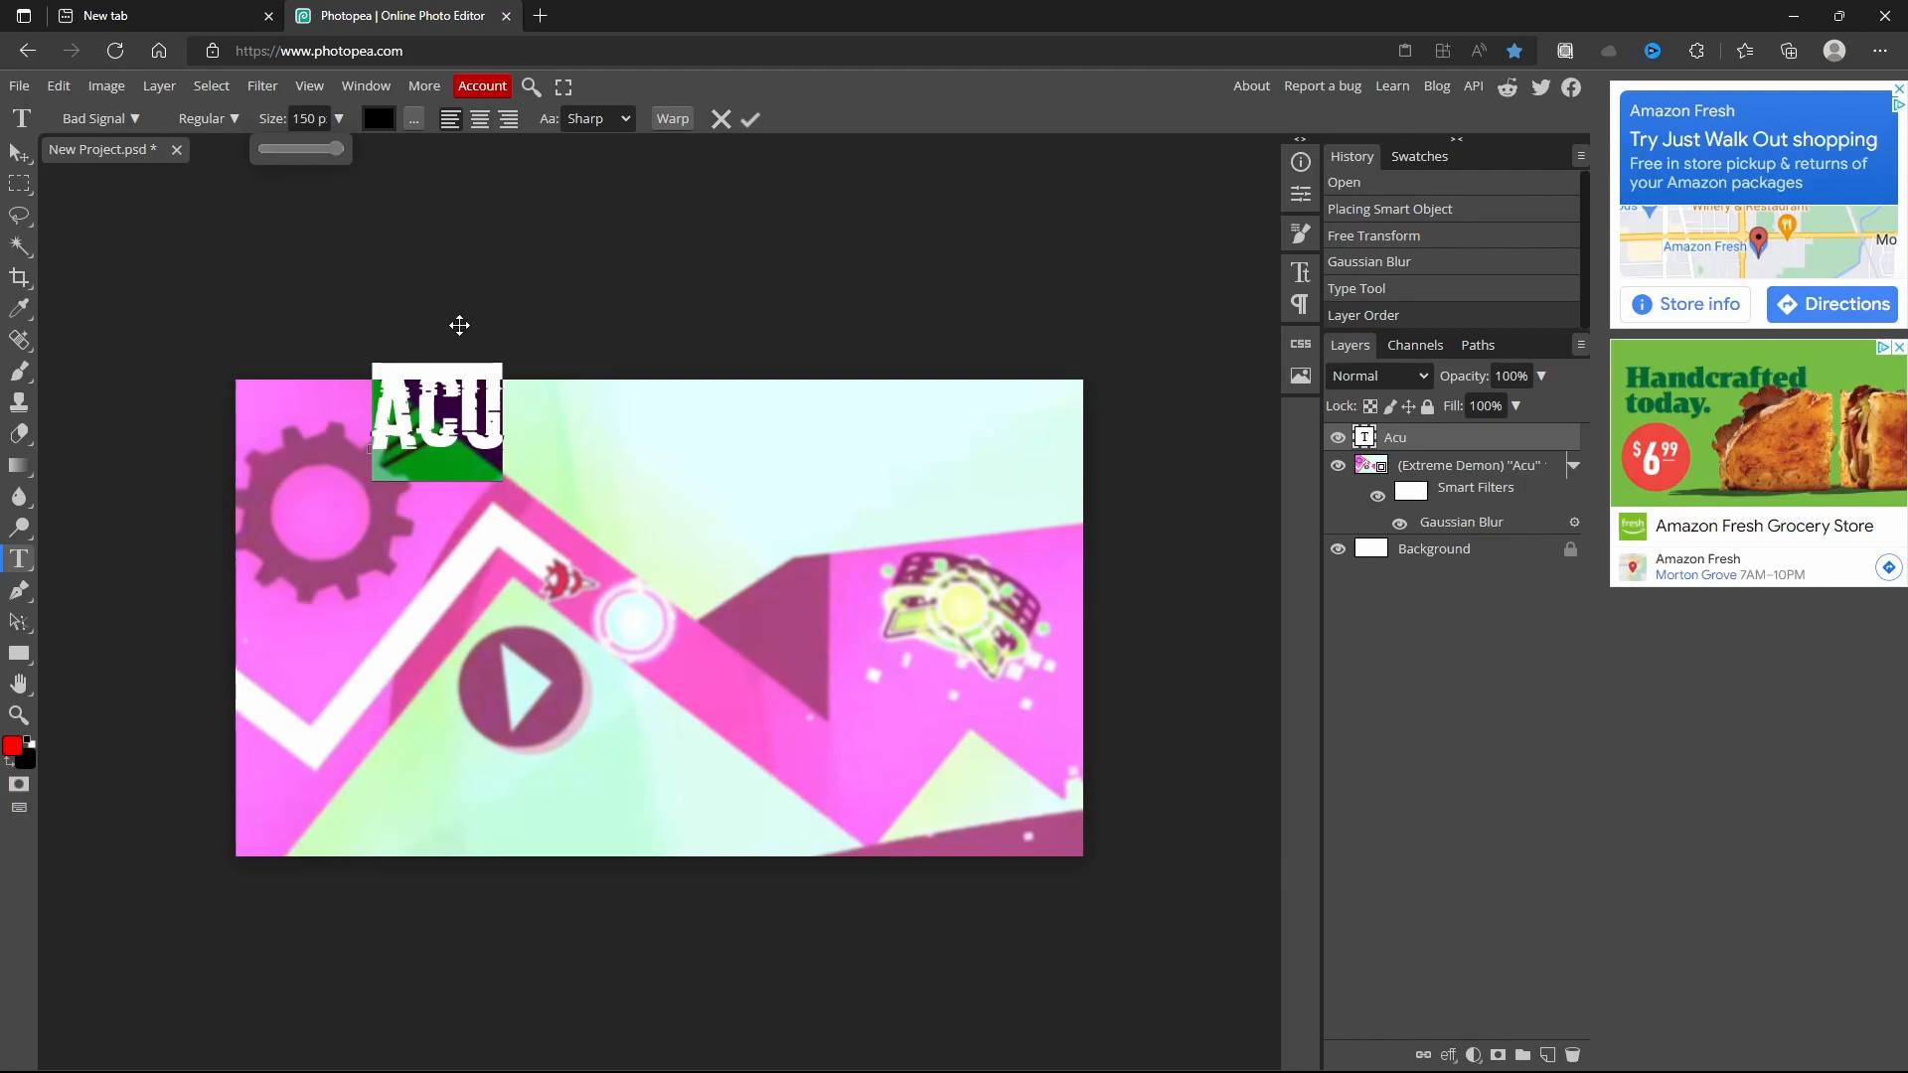
pyautogui.moveTo(442, 429); pyautogui.dragTo(360, 435)
pyautogui.press('BackSpace')
pyautogui.press('BackSpace')
pyautogui.press('BackSpace')
pyautogui.write('200')
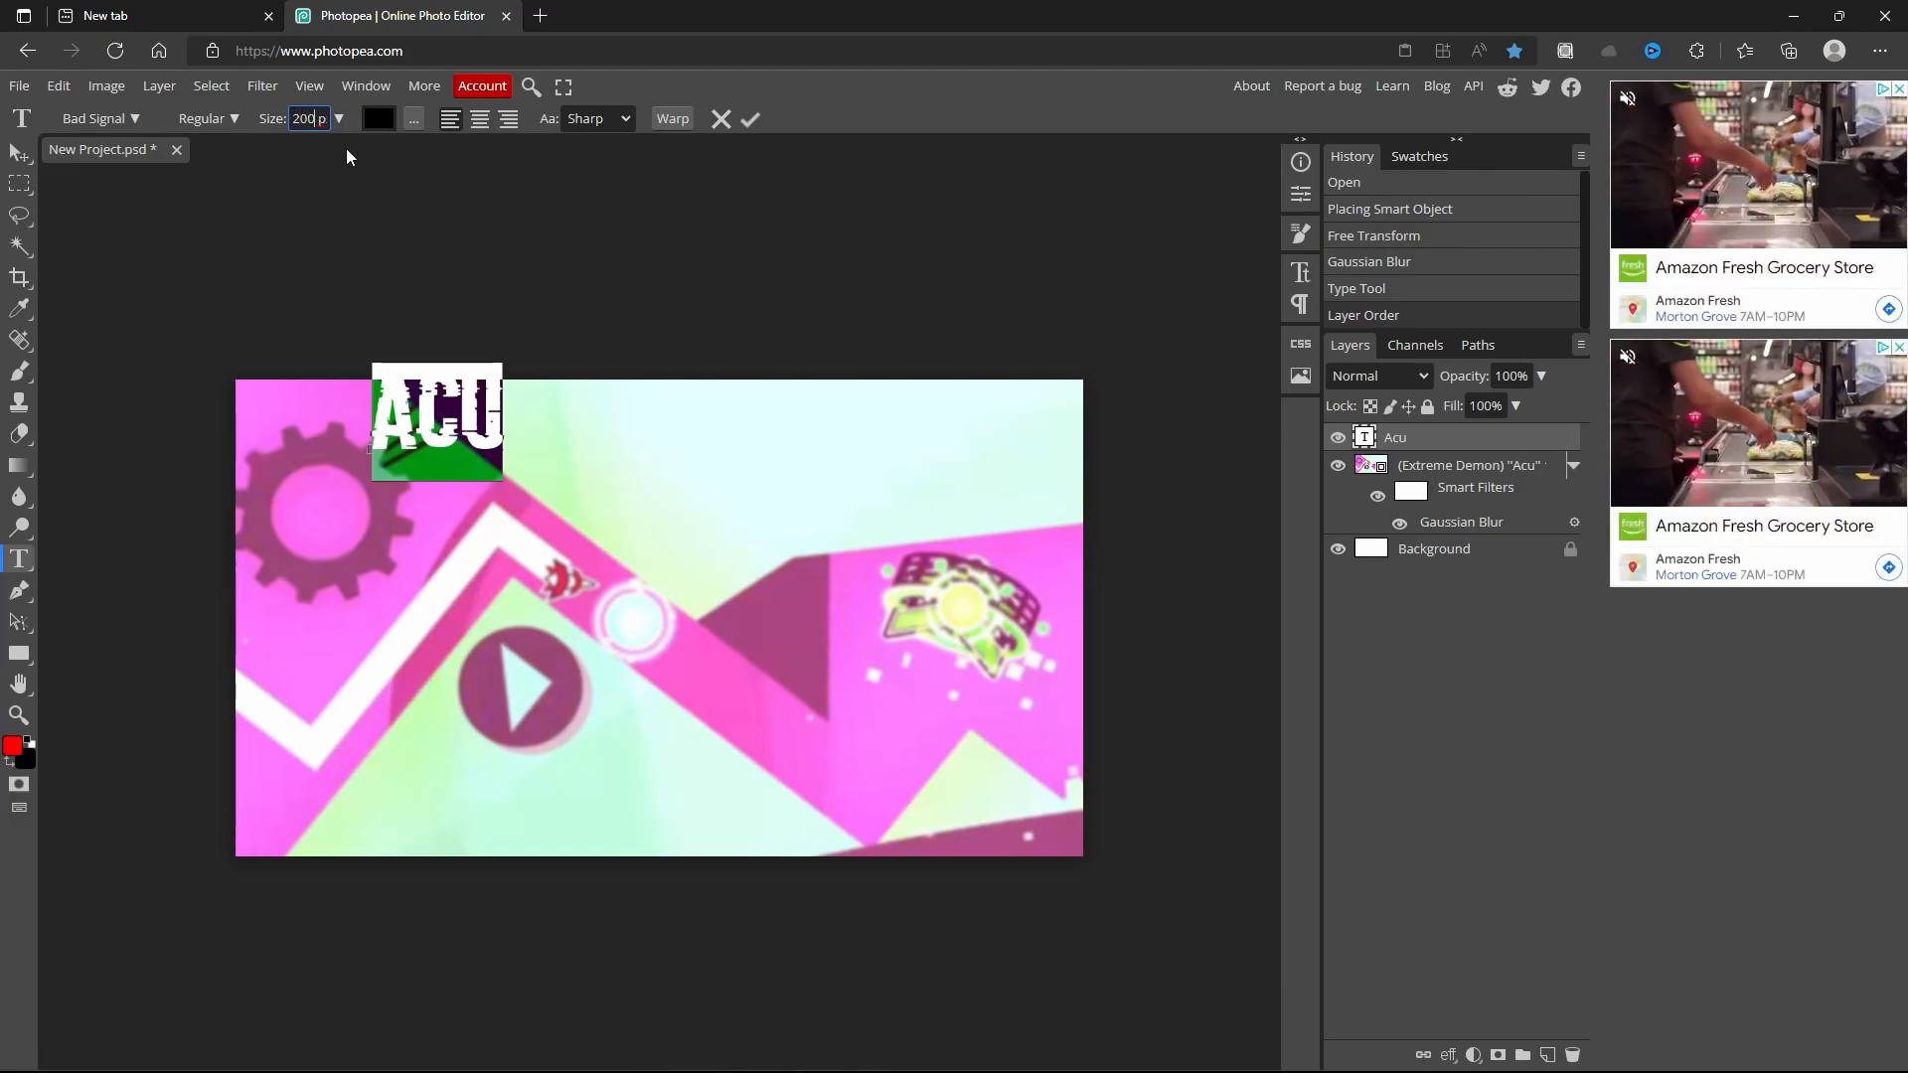
pyautogui.press('BackSpace')
pyautogui.press('BackSpace')
pyautogui.write('50')
pyautogui.press('Return')
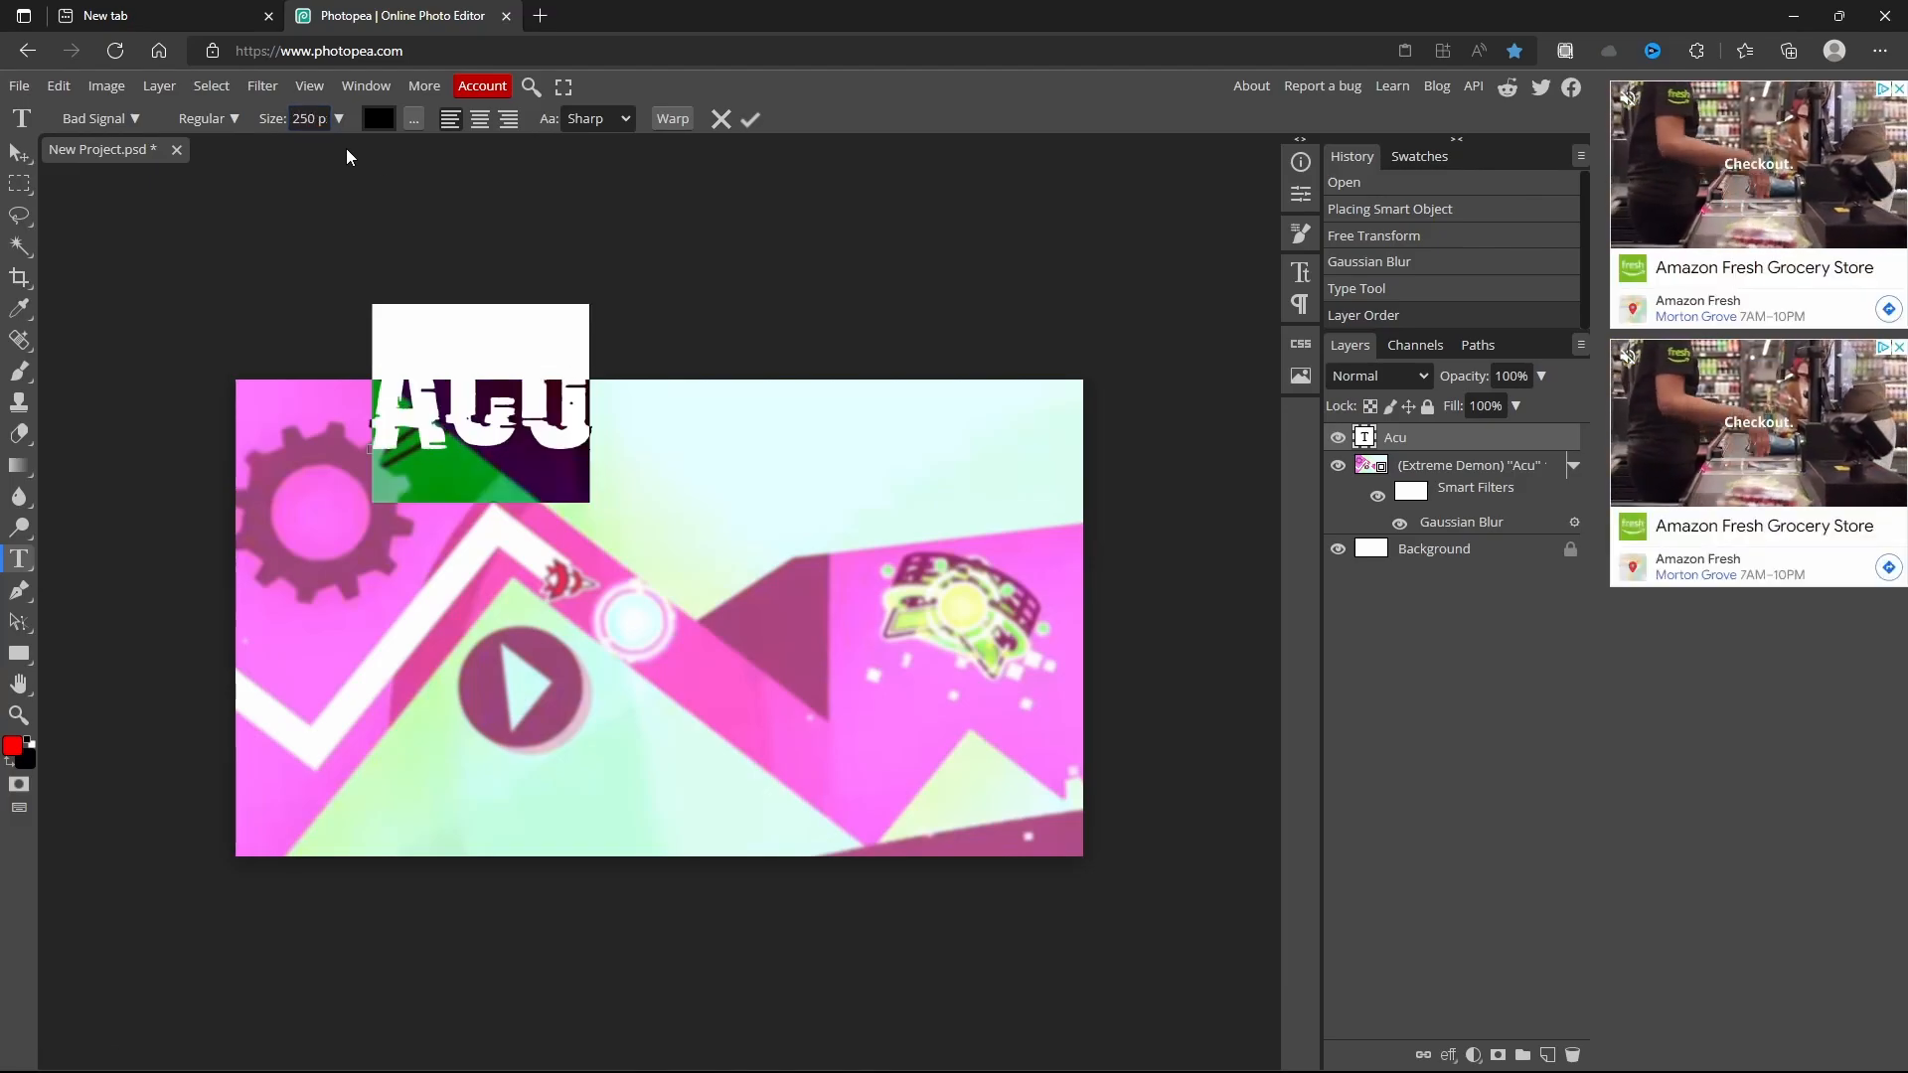
pyautogui.click(520, 453)
pyautogui.moveTo(332, 378); pyautogui.dragTo(499, 571)
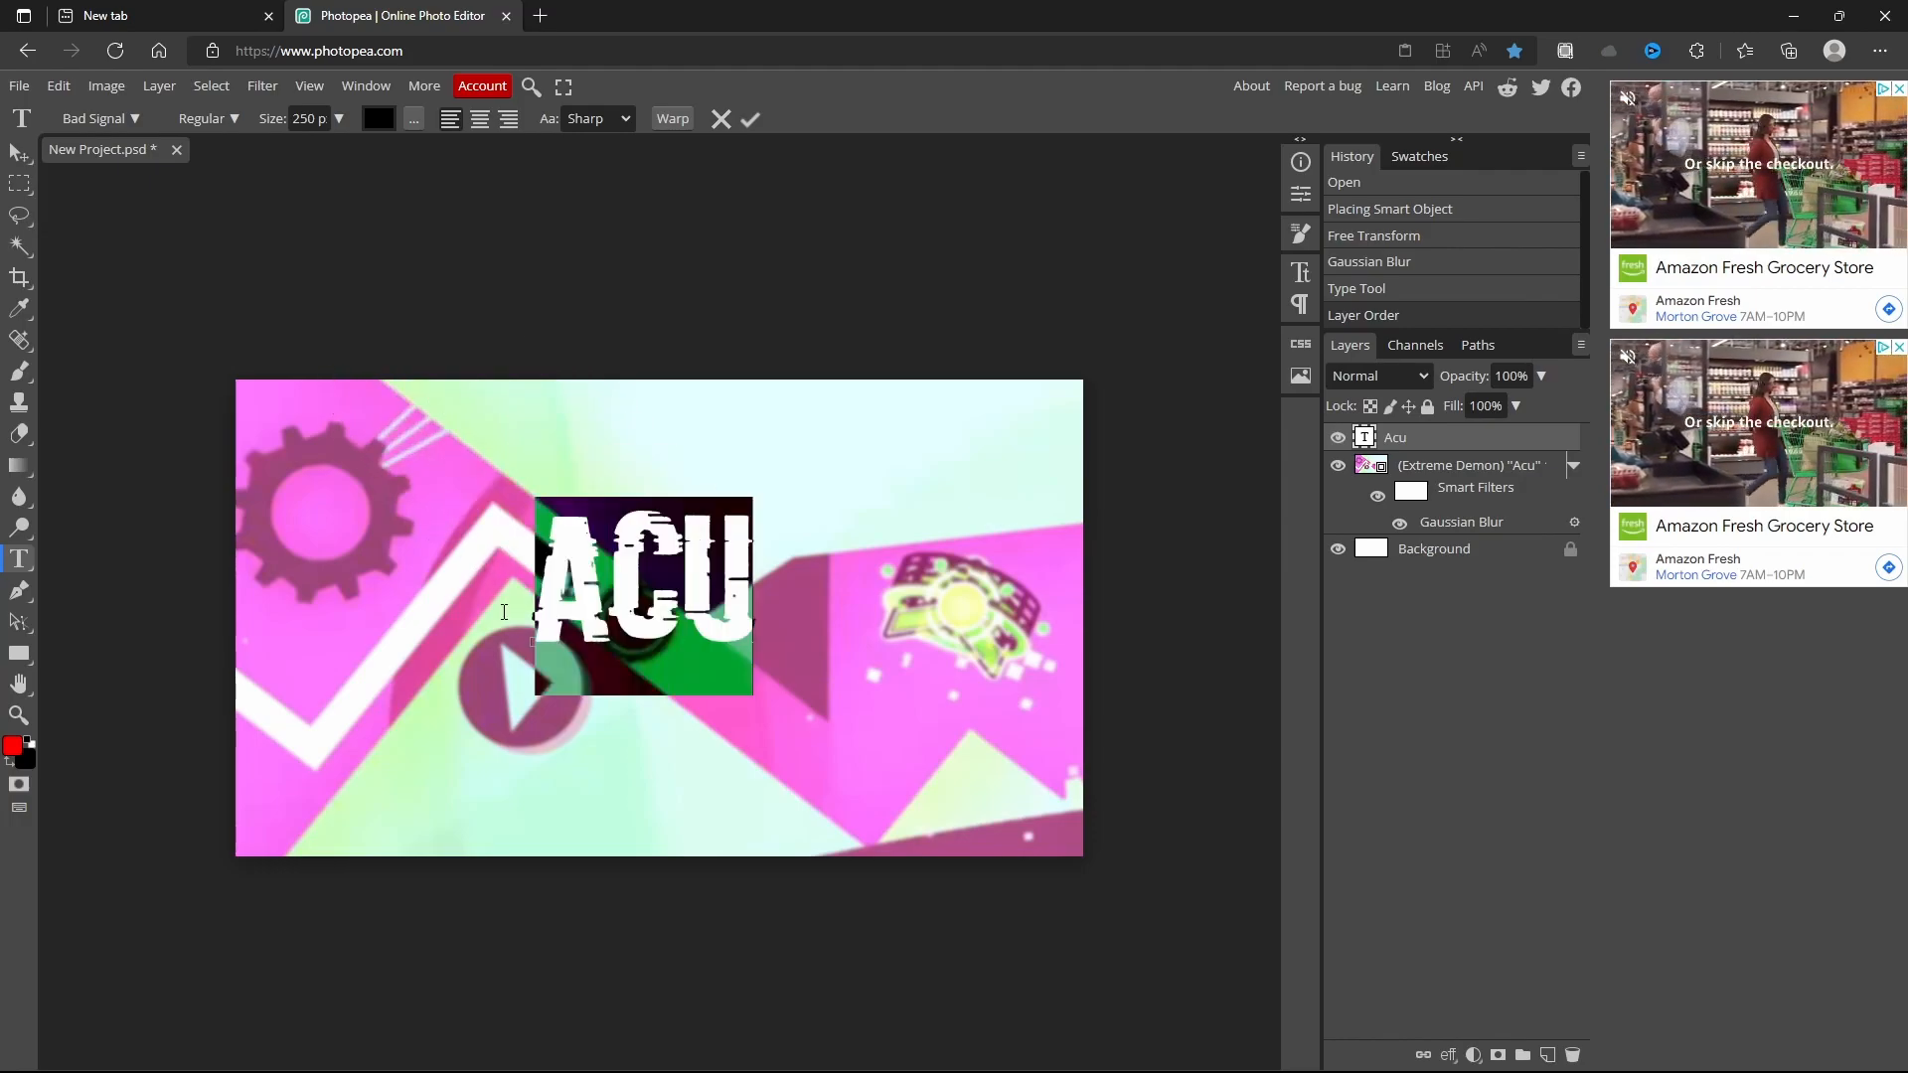
pyautogui.click(19, 86)
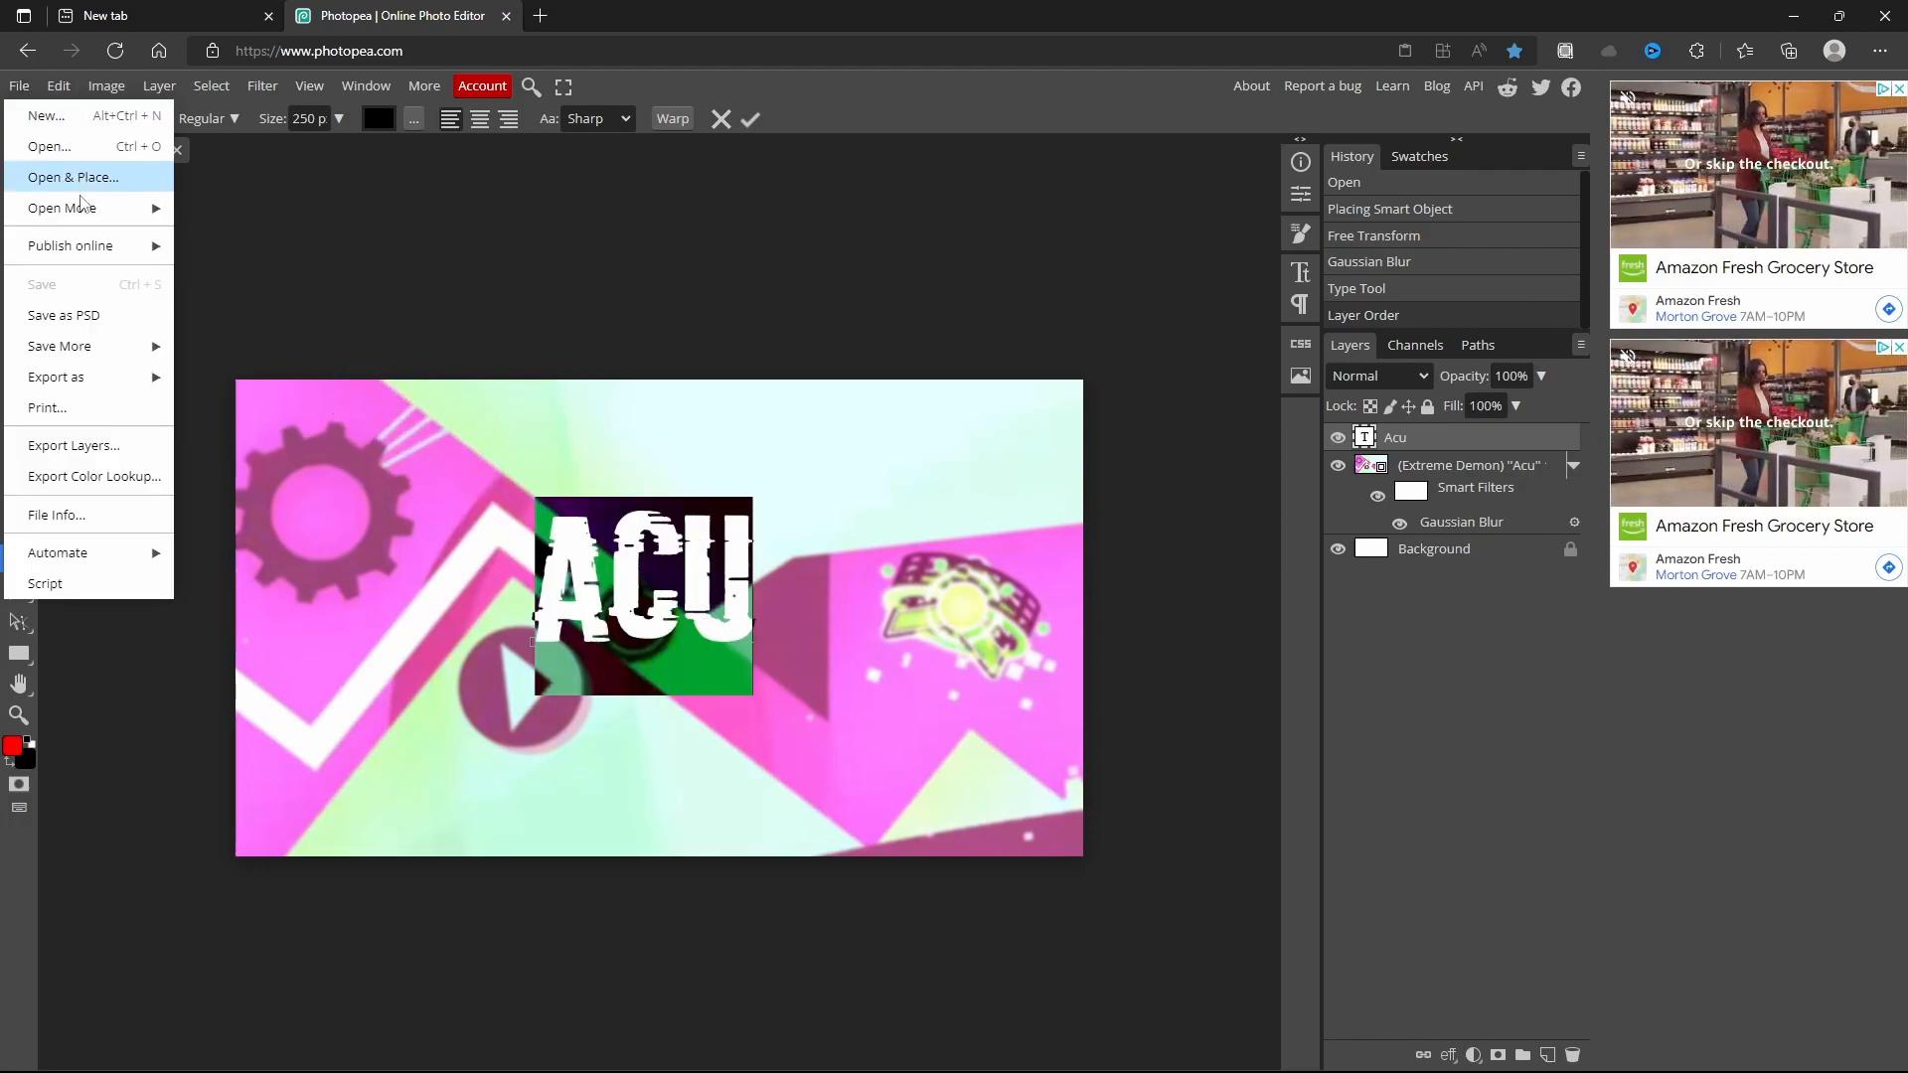
pyautogui.moveTo(89, 346)
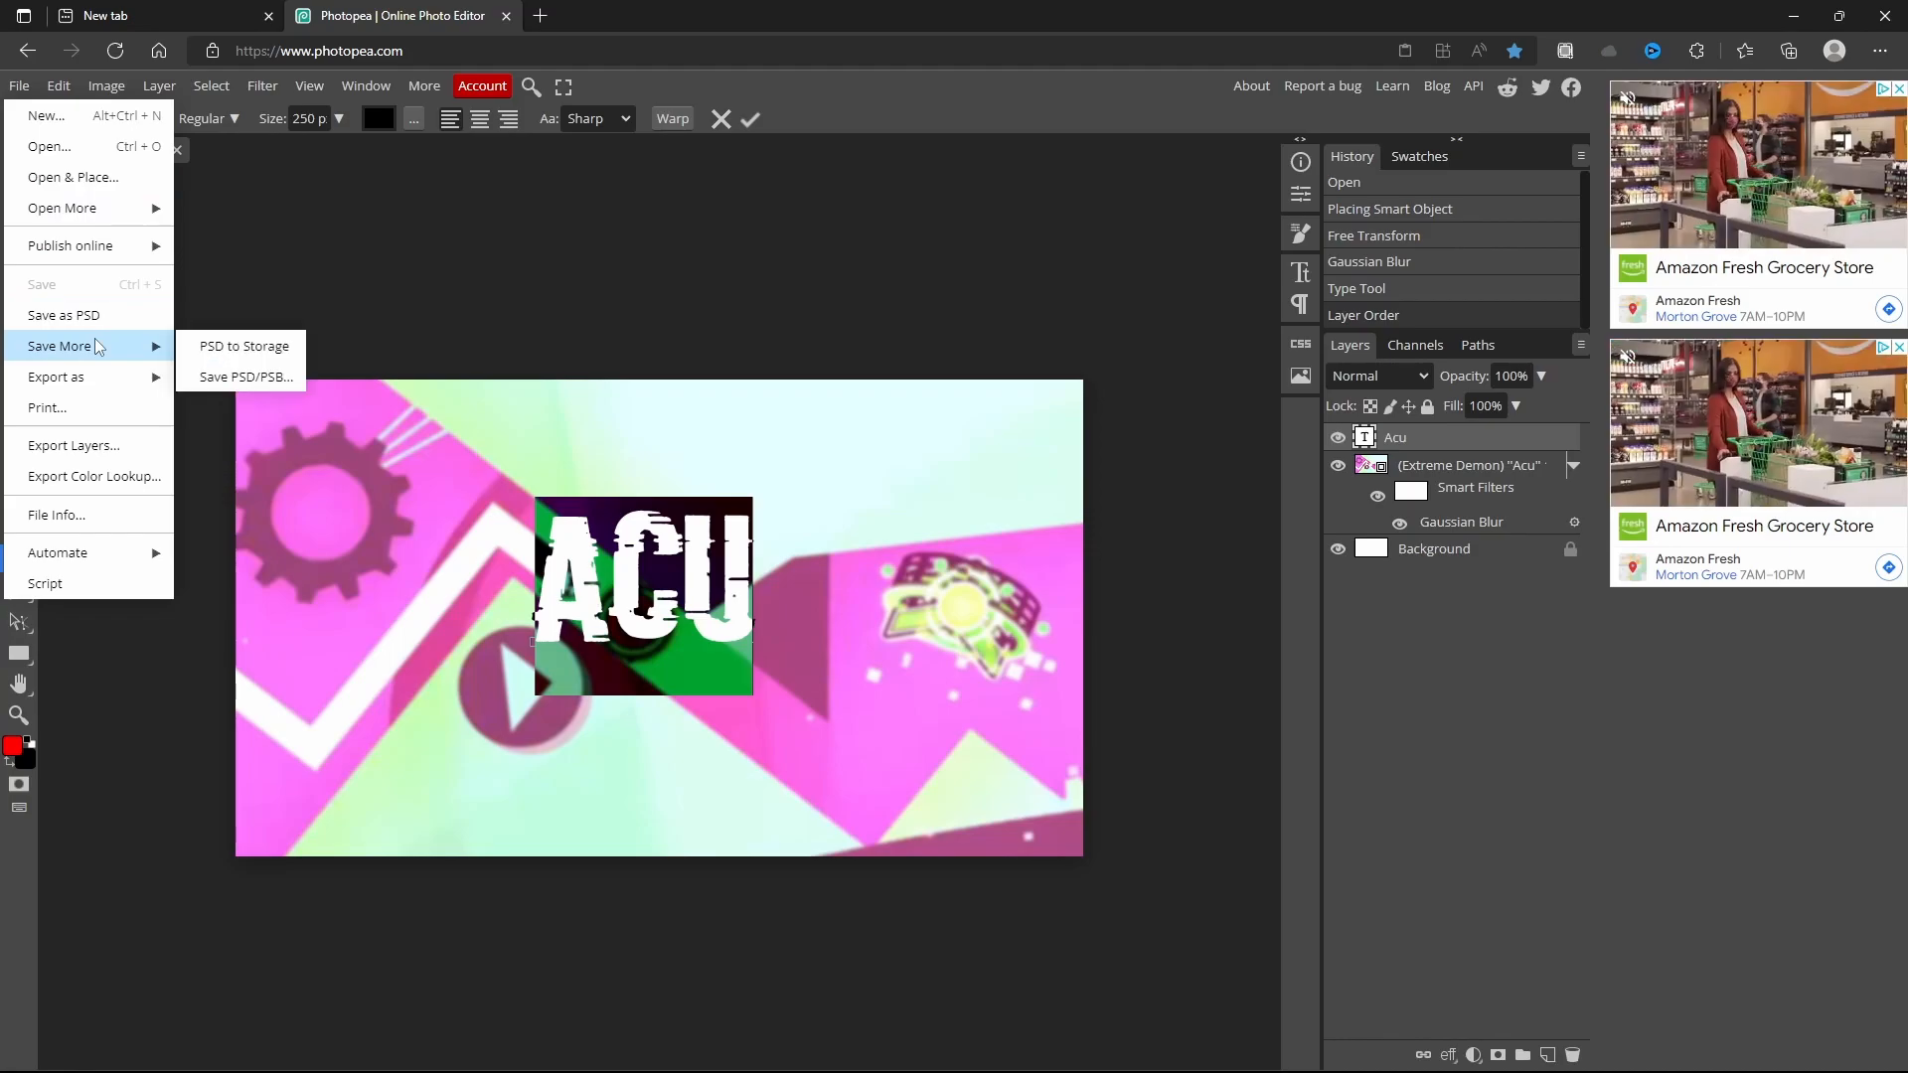
pyautogui.click(279, 208)
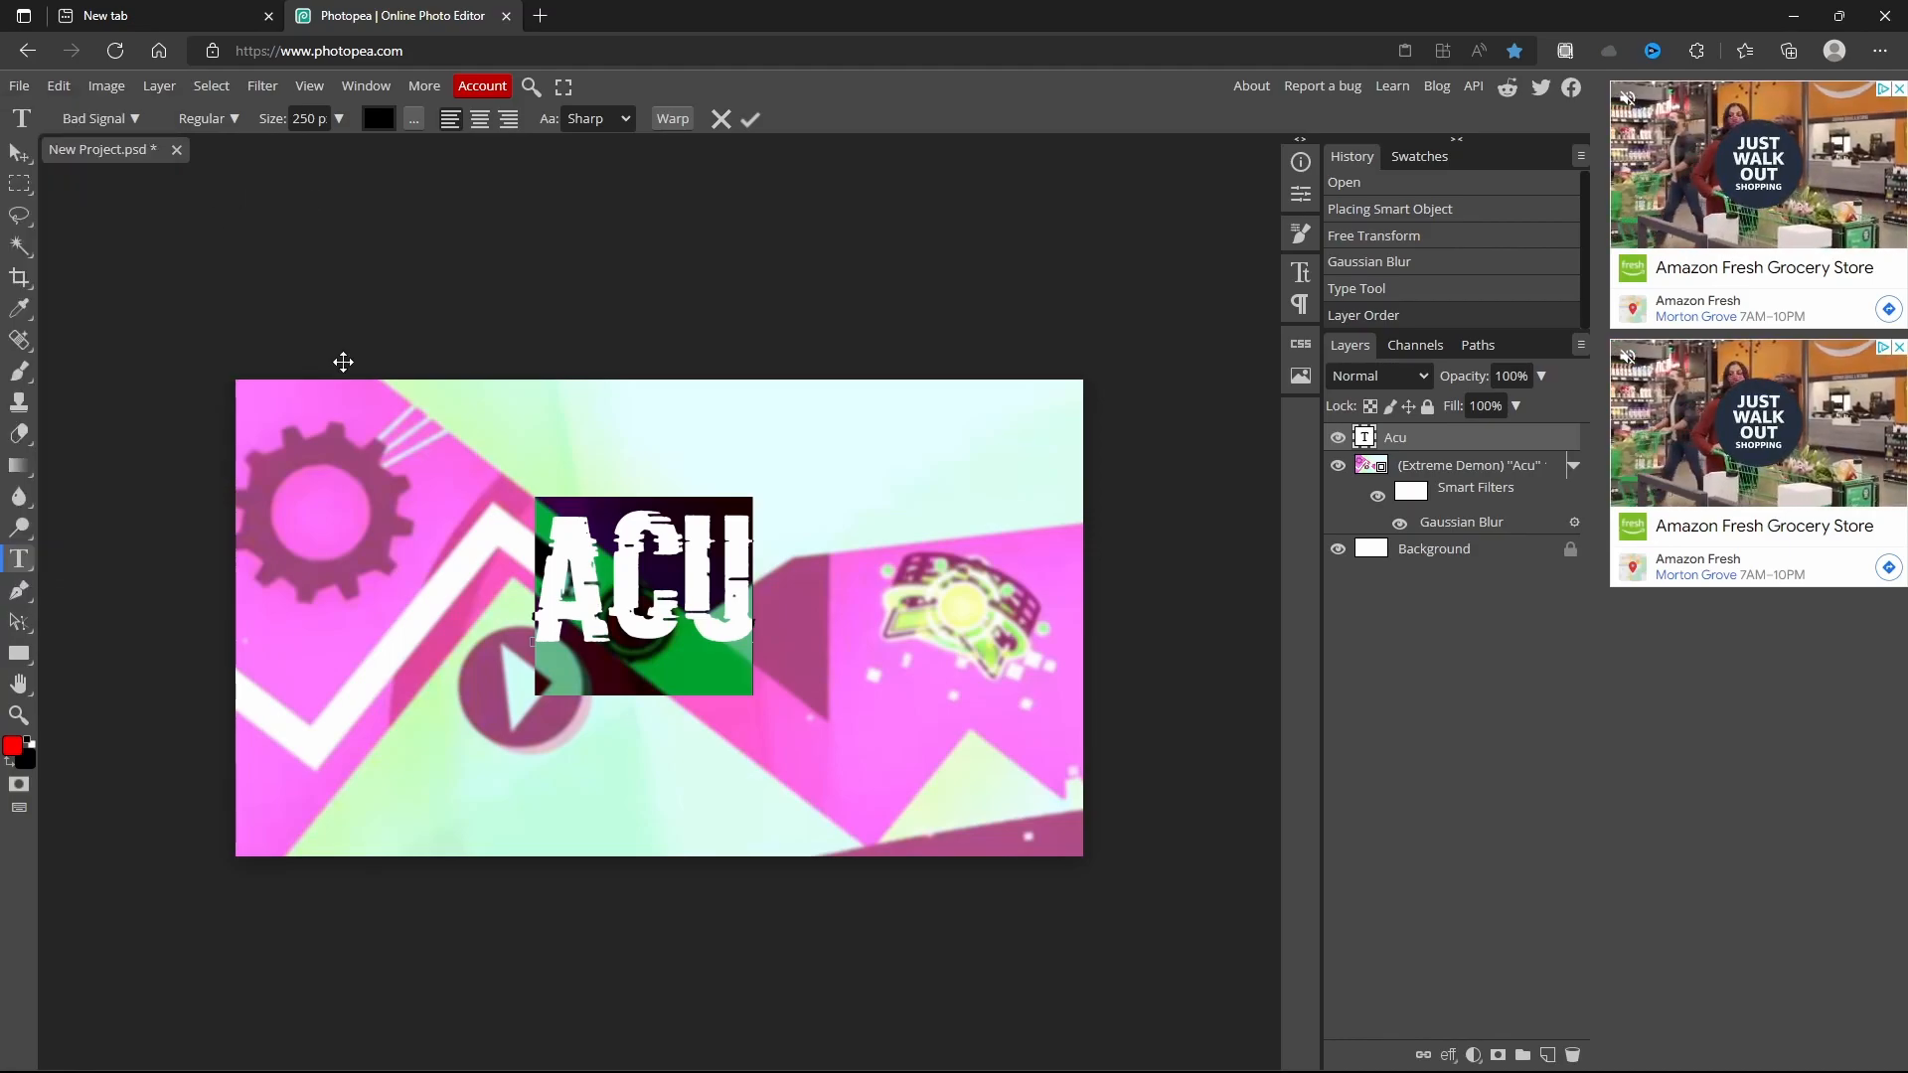
# - Show only the favourite fonts and change the Acu text's font to Pusab
pyautogui.click(109, 117)
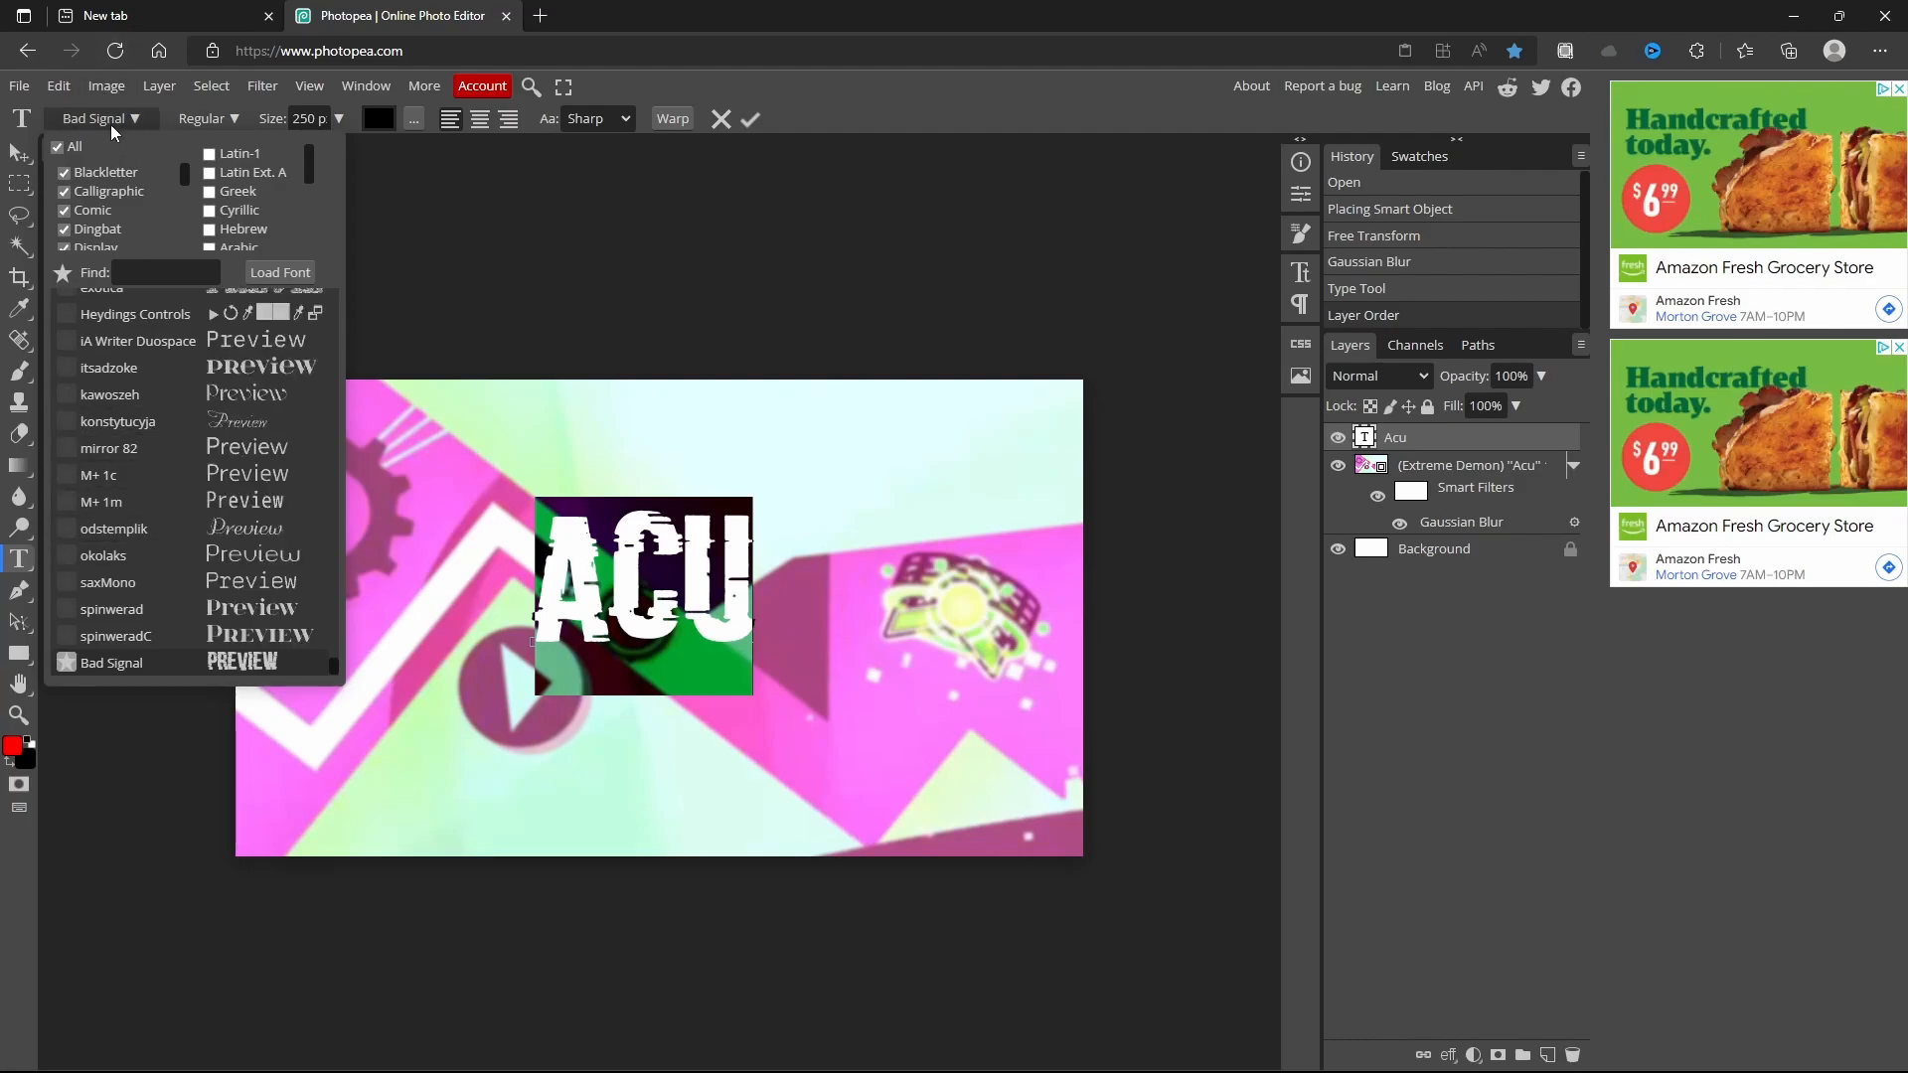
pyautogui.scroll(-15, 217, 518)
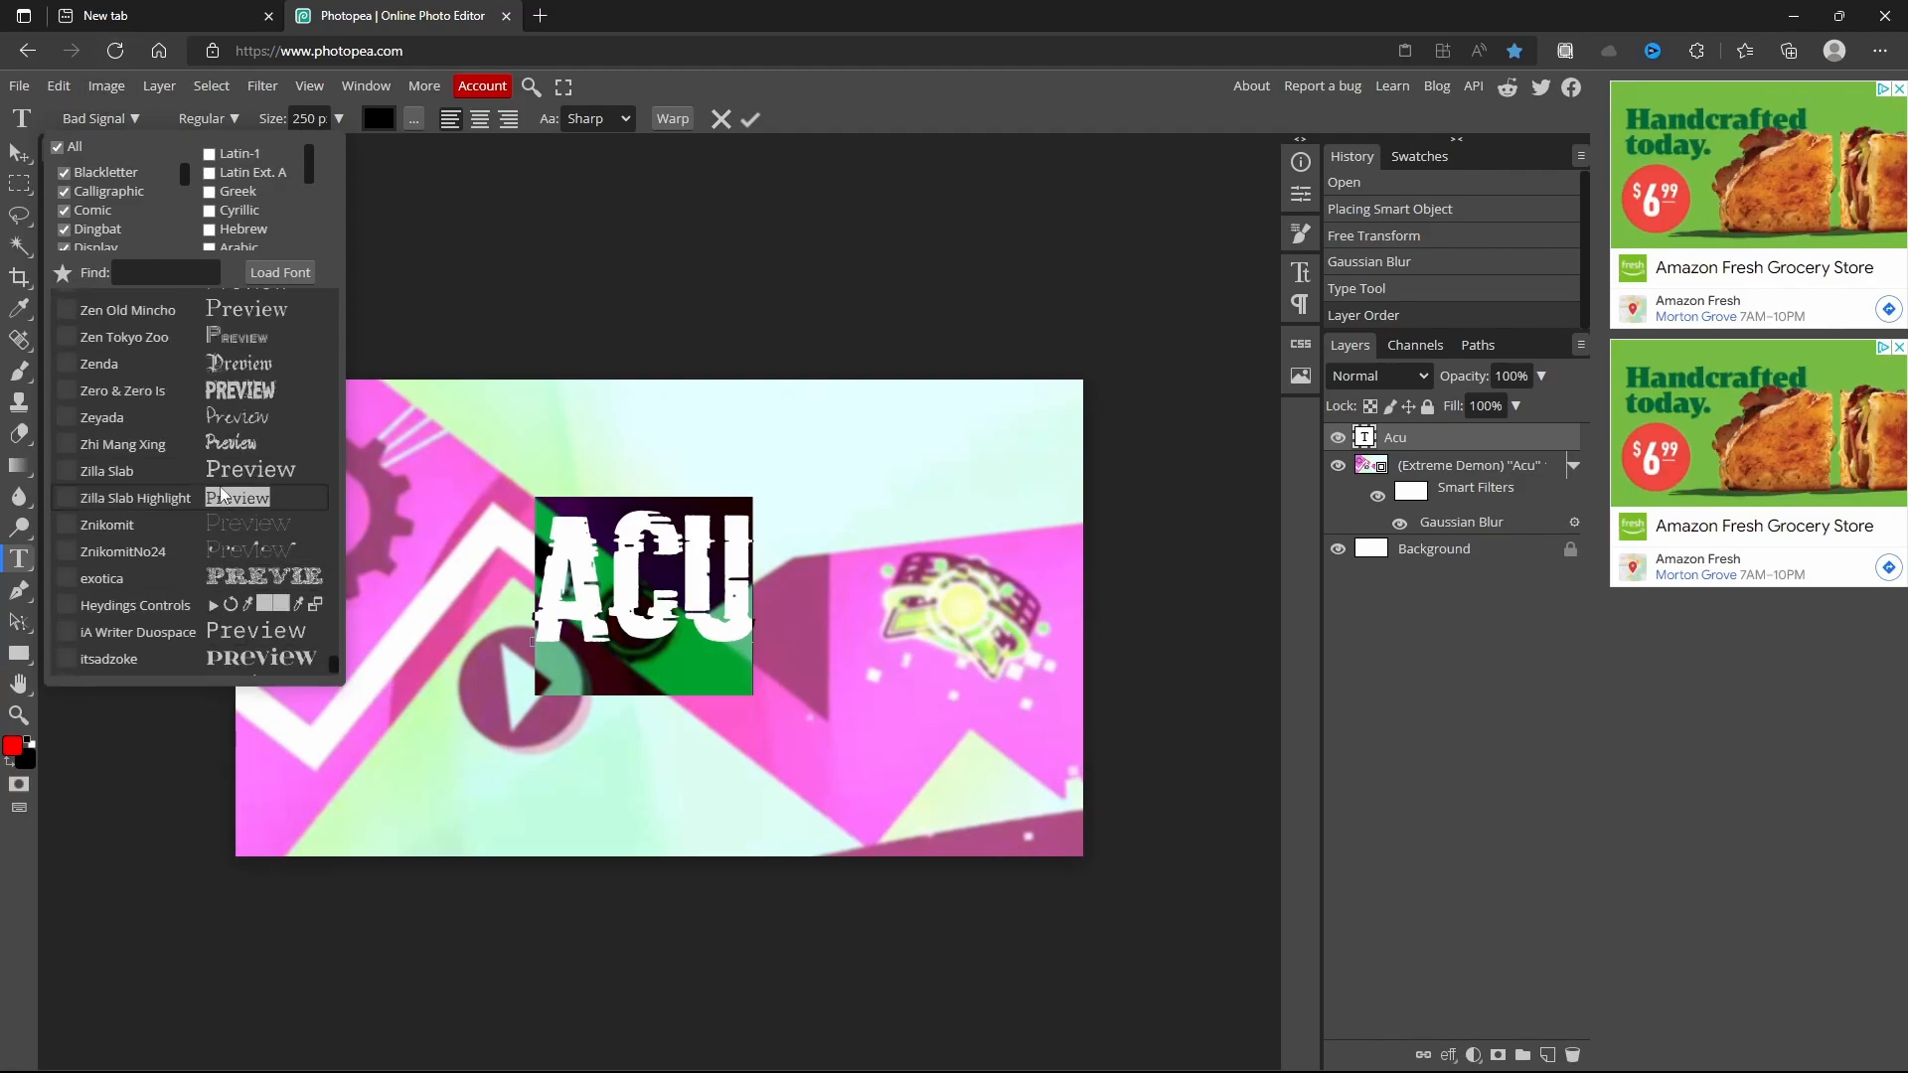
pyautogui.click(63, 273)
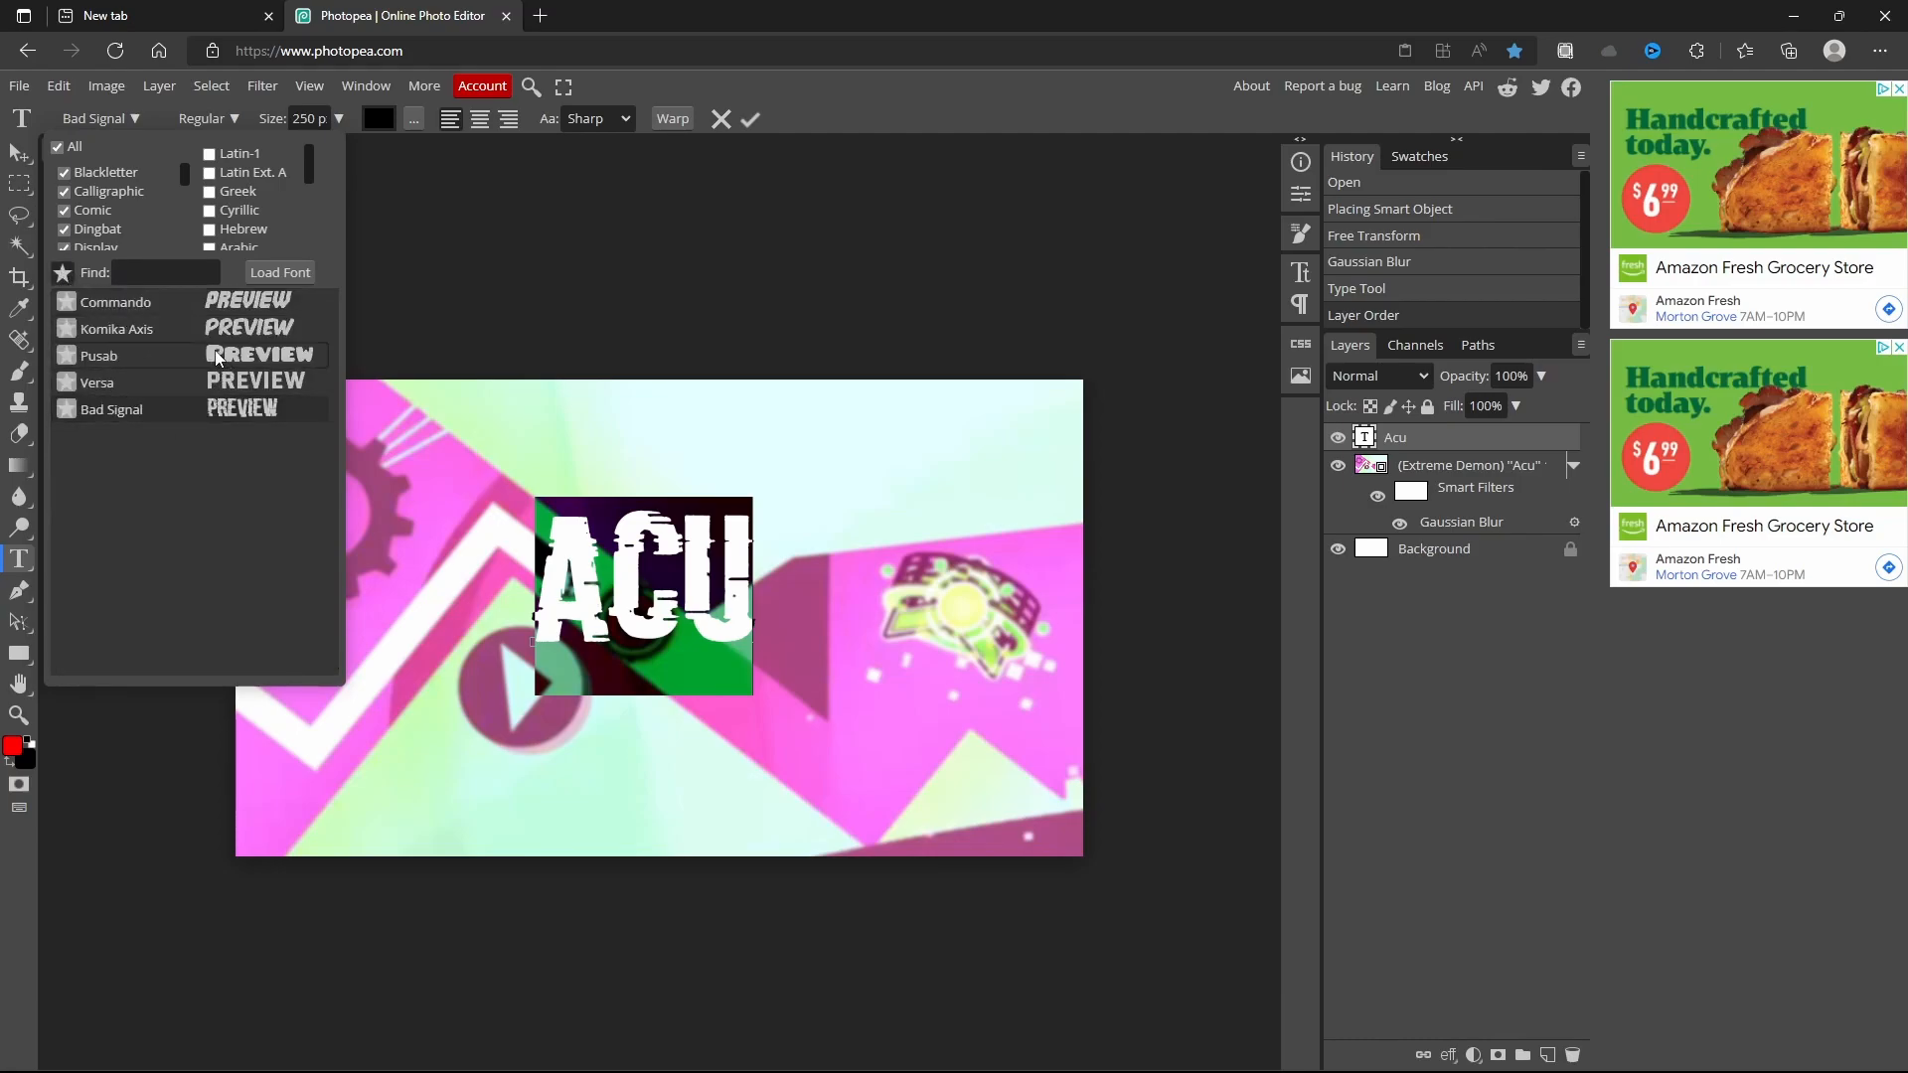
pyautogui.click(187, 361)
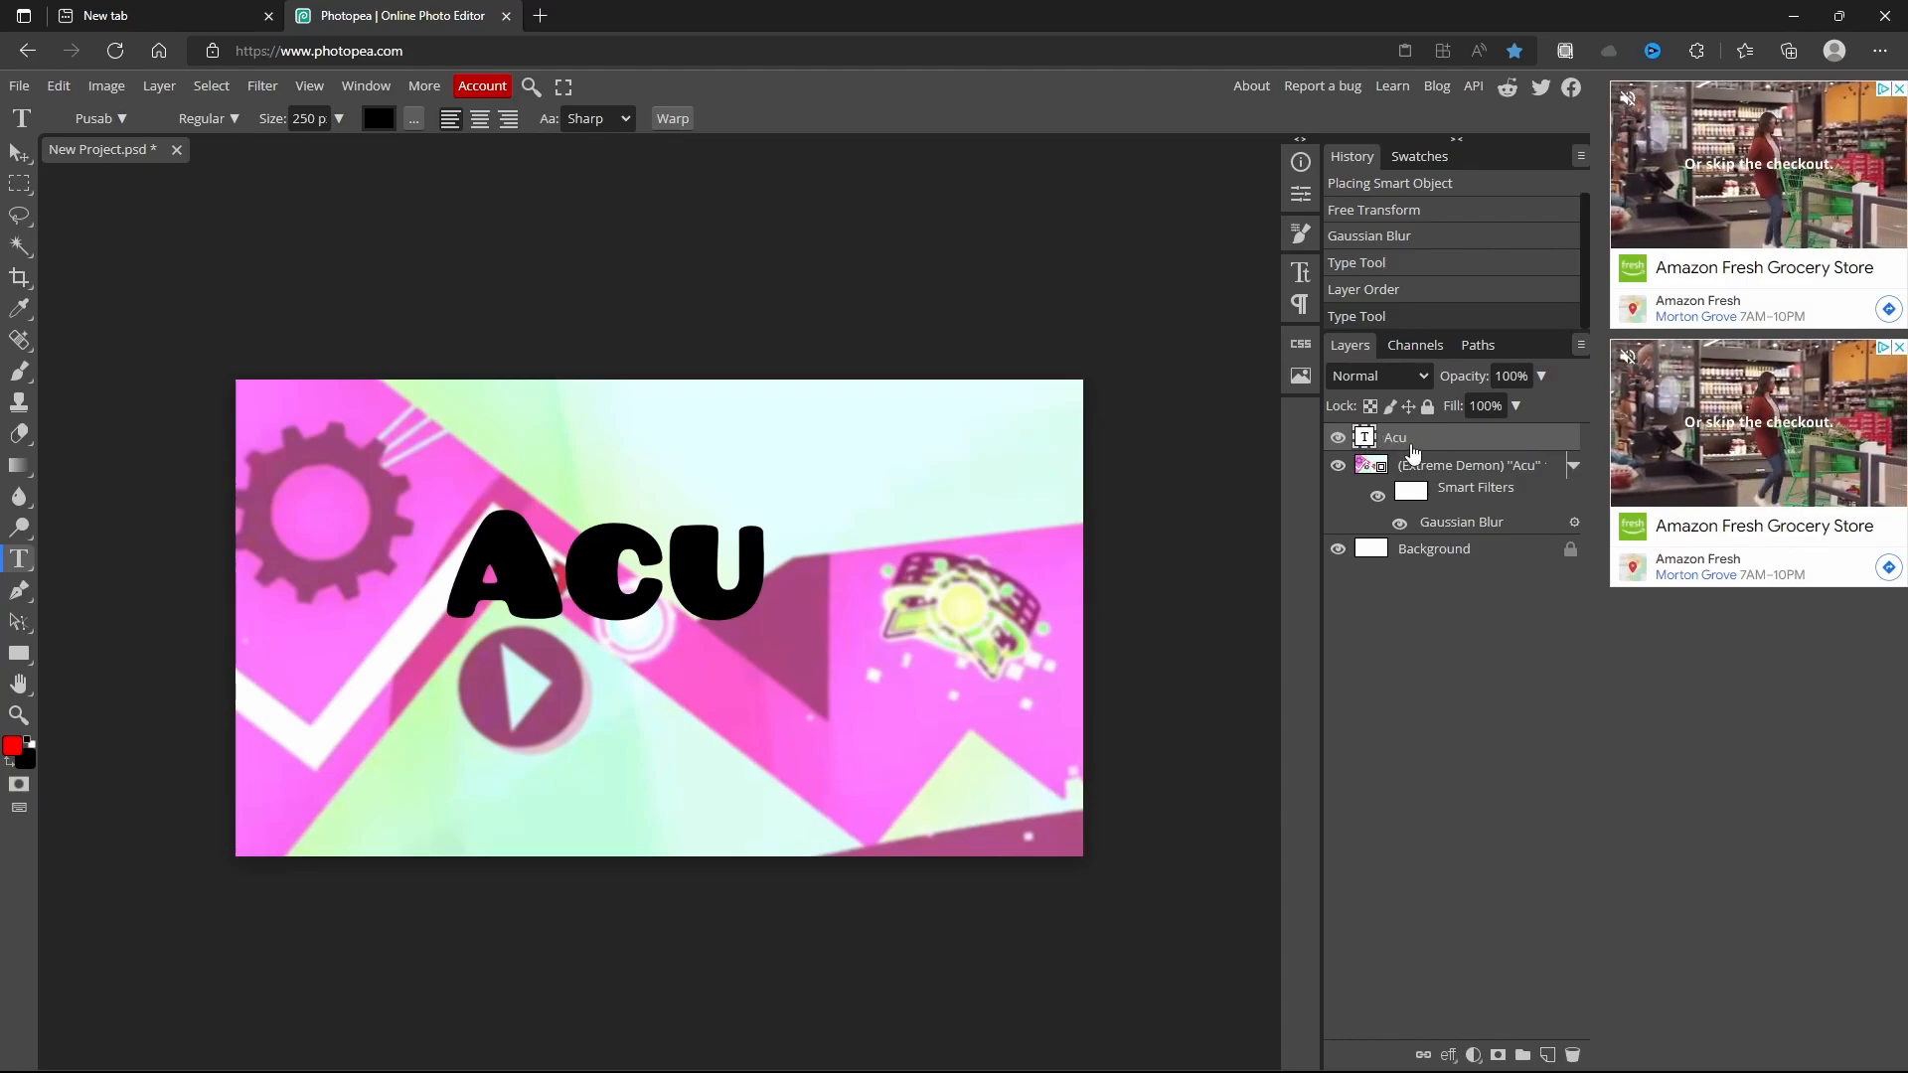
# - Open the Acu text layer's layer style settings and enable a Gradient Overlay
pyautogui.doubleClick(1521, 437)
pyautogui.moveTo(460, 240); pyautogui.dragTo(1158, 313)
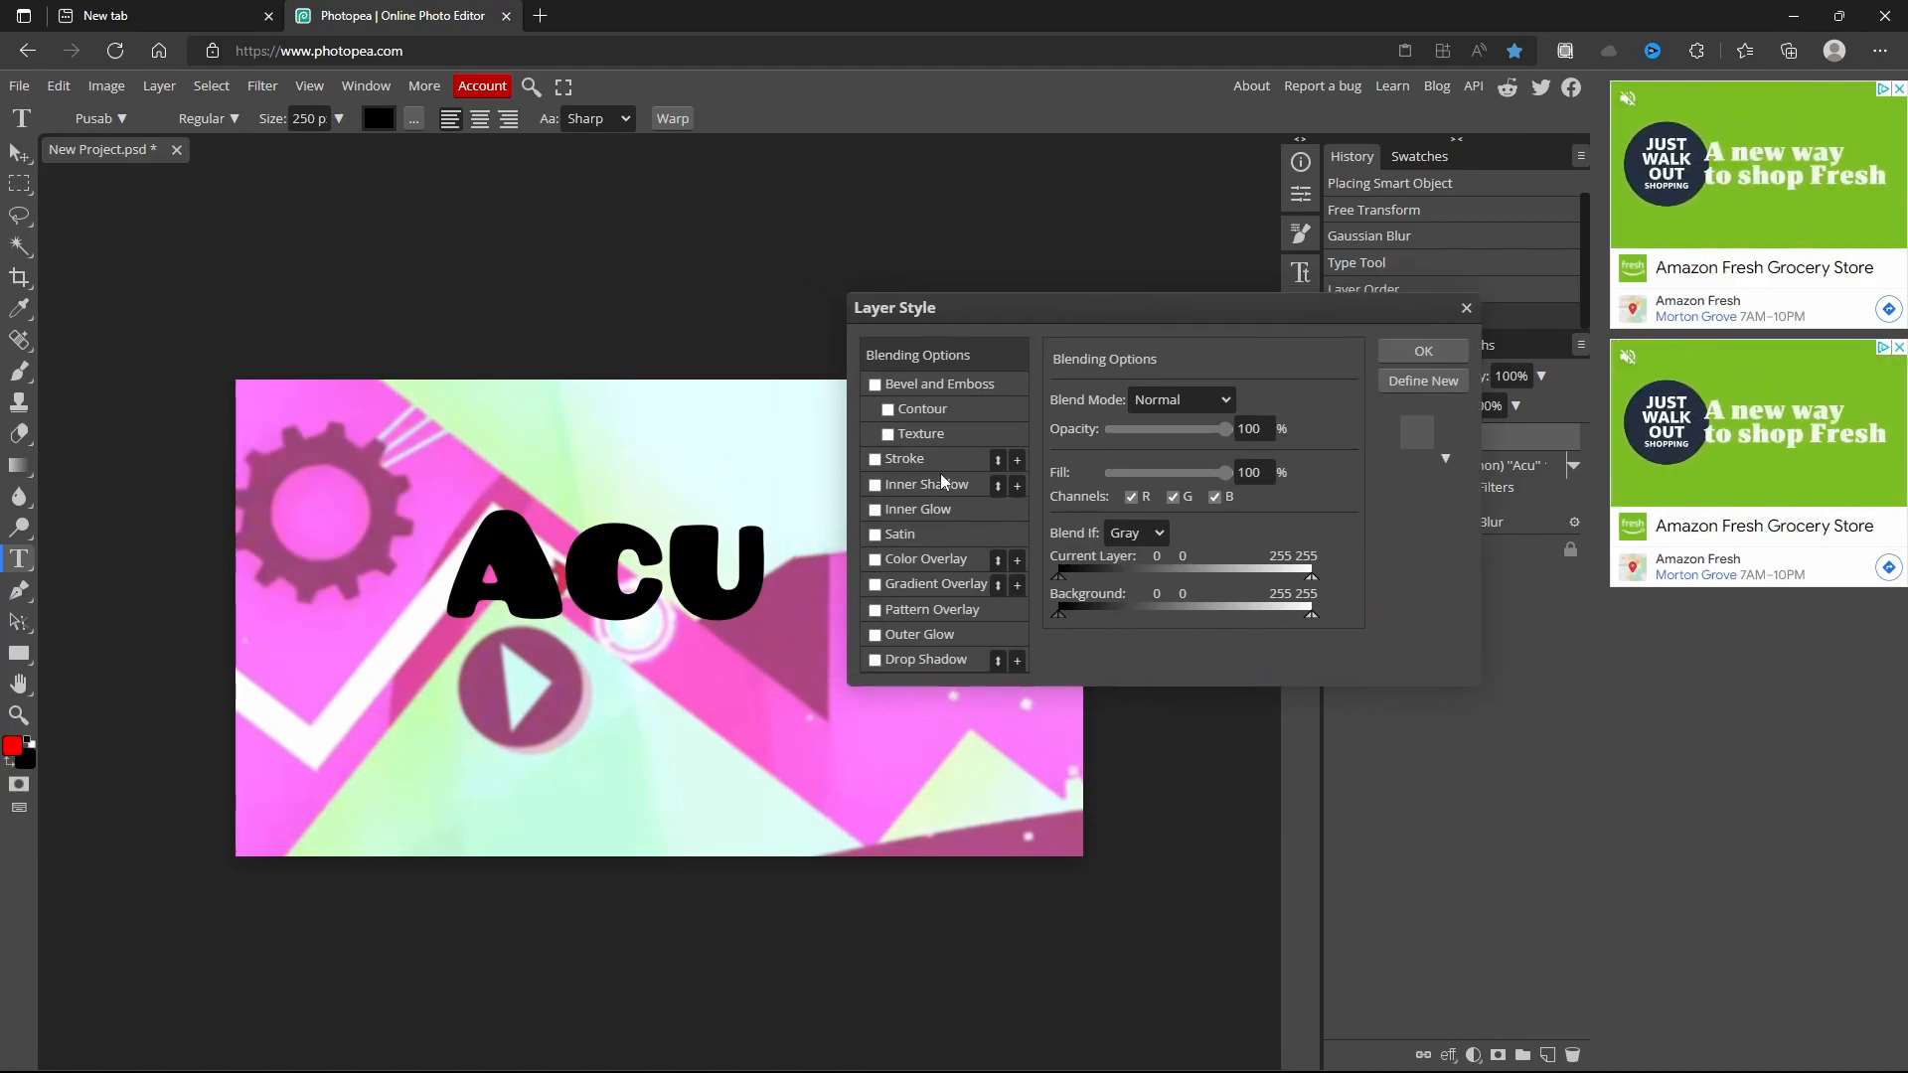
pyautogui.click(916, 510)
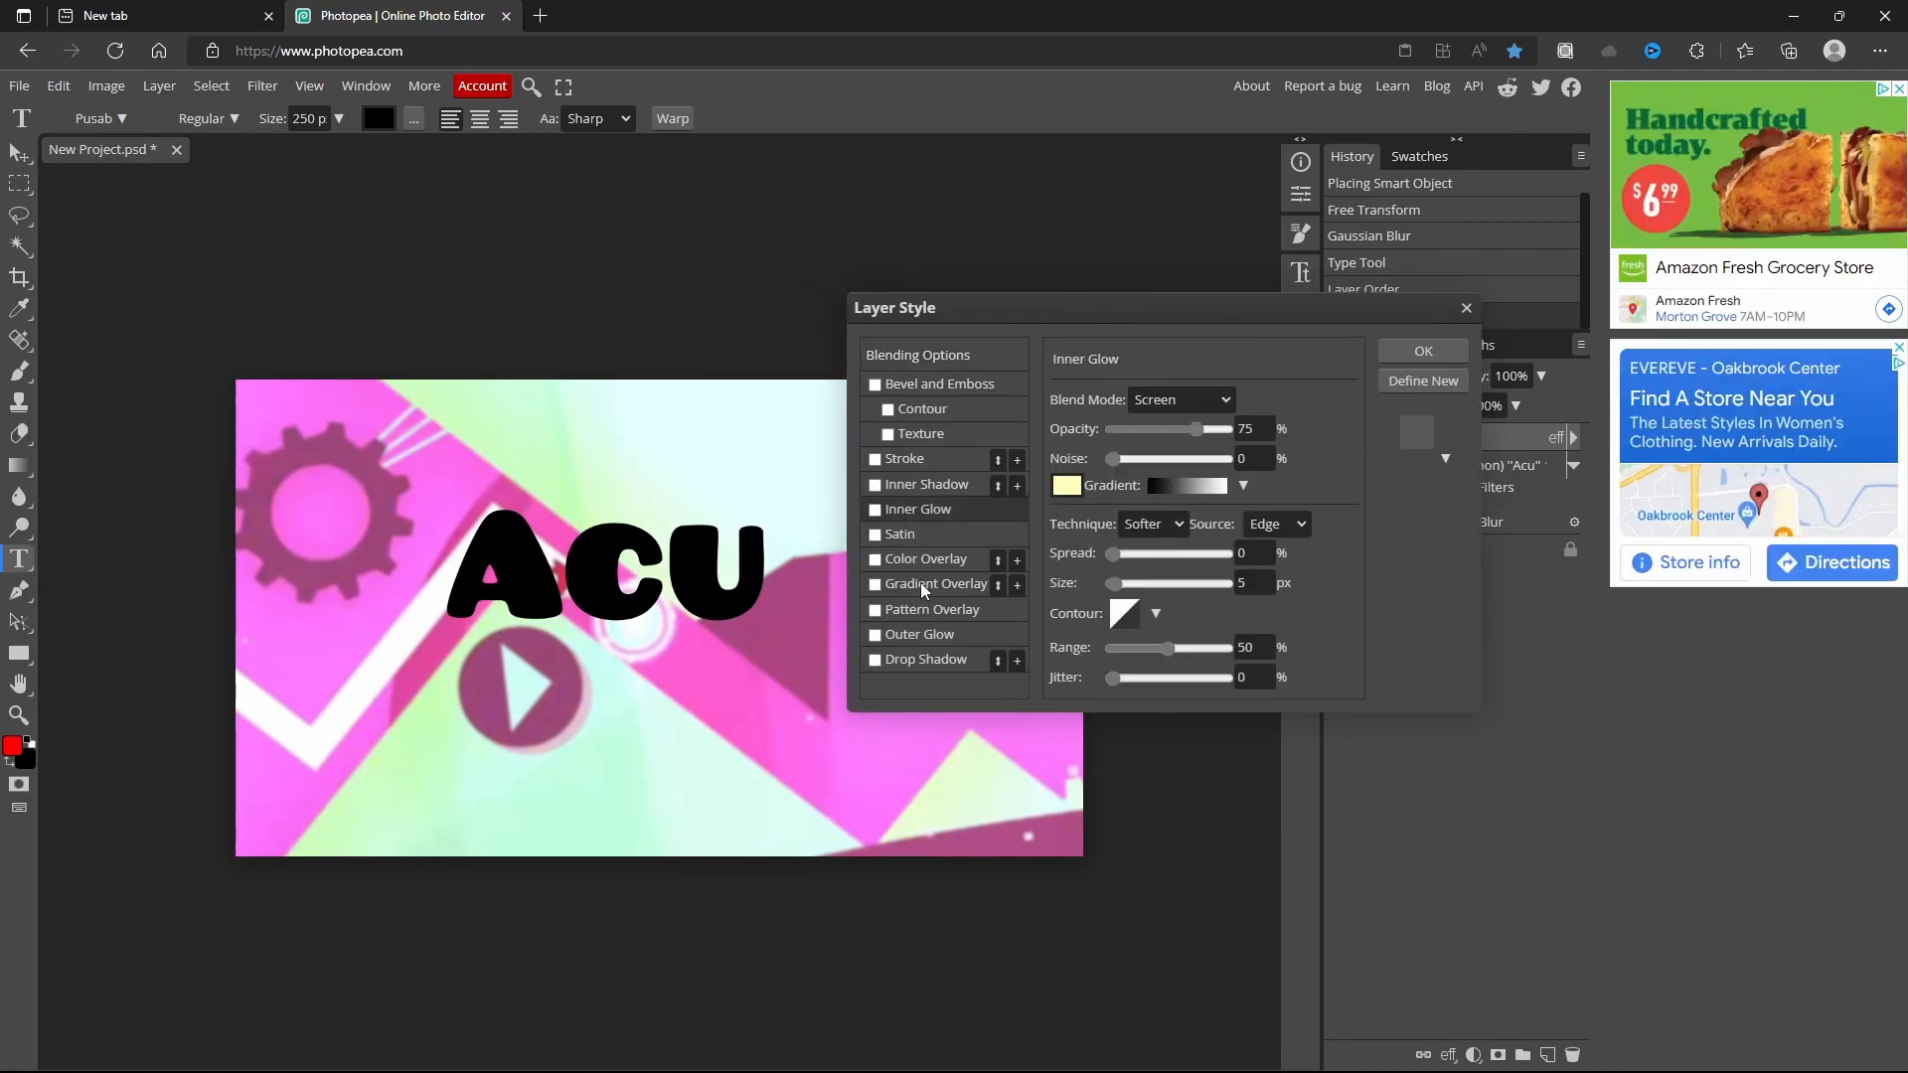
pyautogui.click(876, 587)
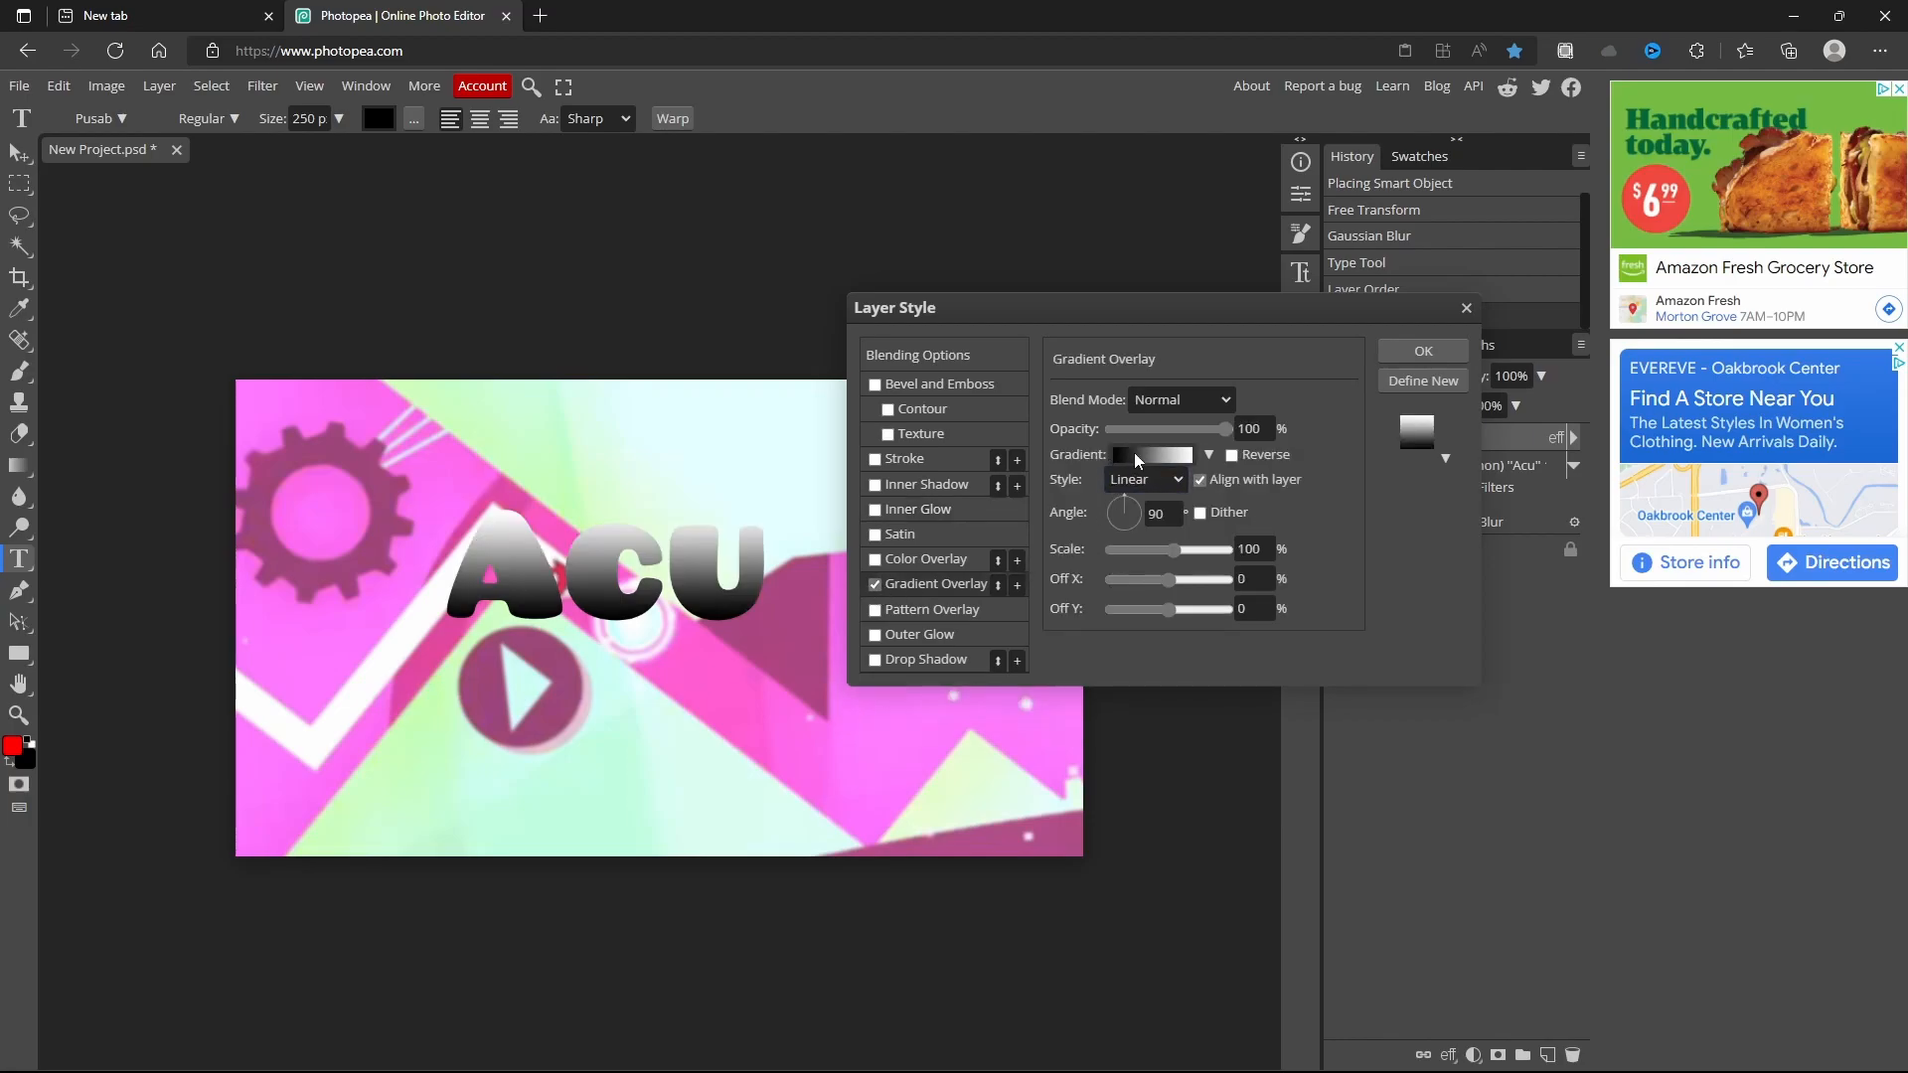
# - Set the overlay gradient's starting color stop to the pink fd72fd, sampled from the backdrop
pyautogui.click(1133, 453)
pyautogui.moveTo(499, 395); pyautogui.dragTo(959, 207)
pyautogui.click(787, 450)
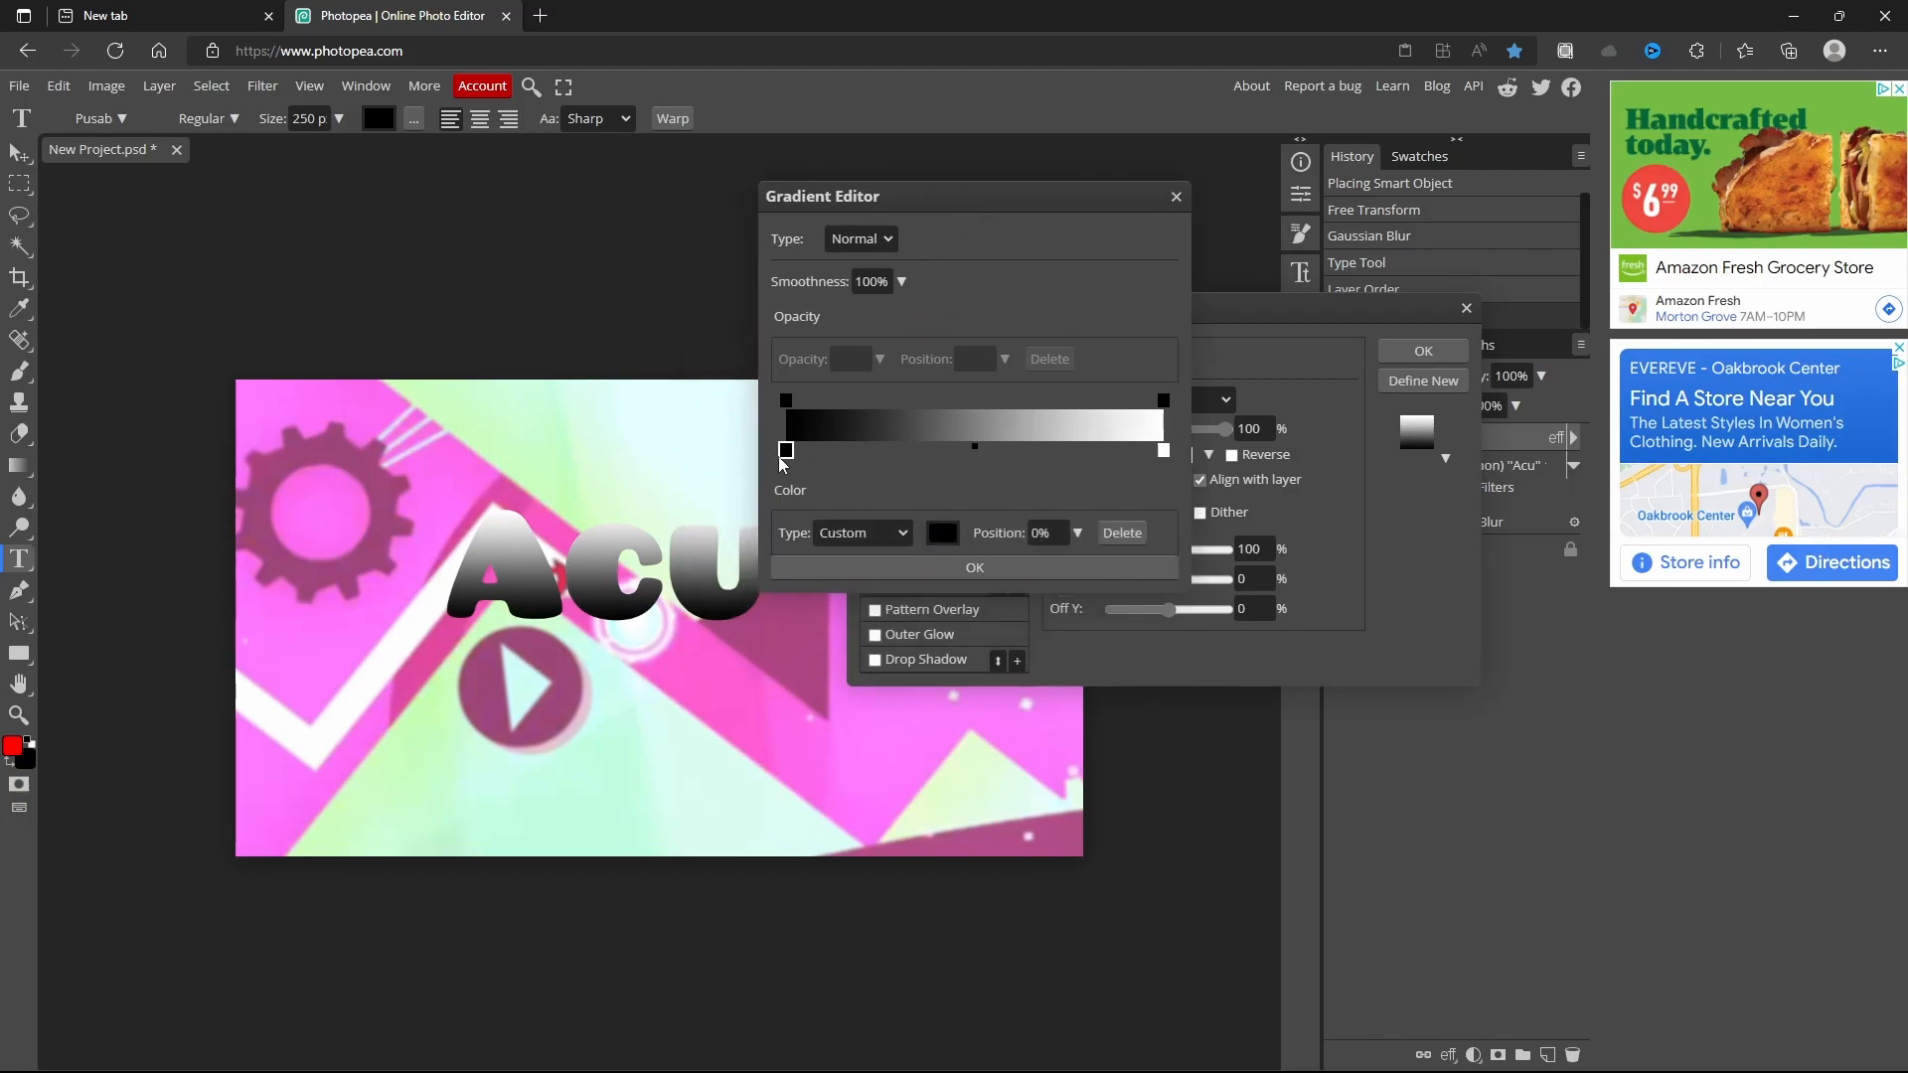
pyautogui.click(942, 534)
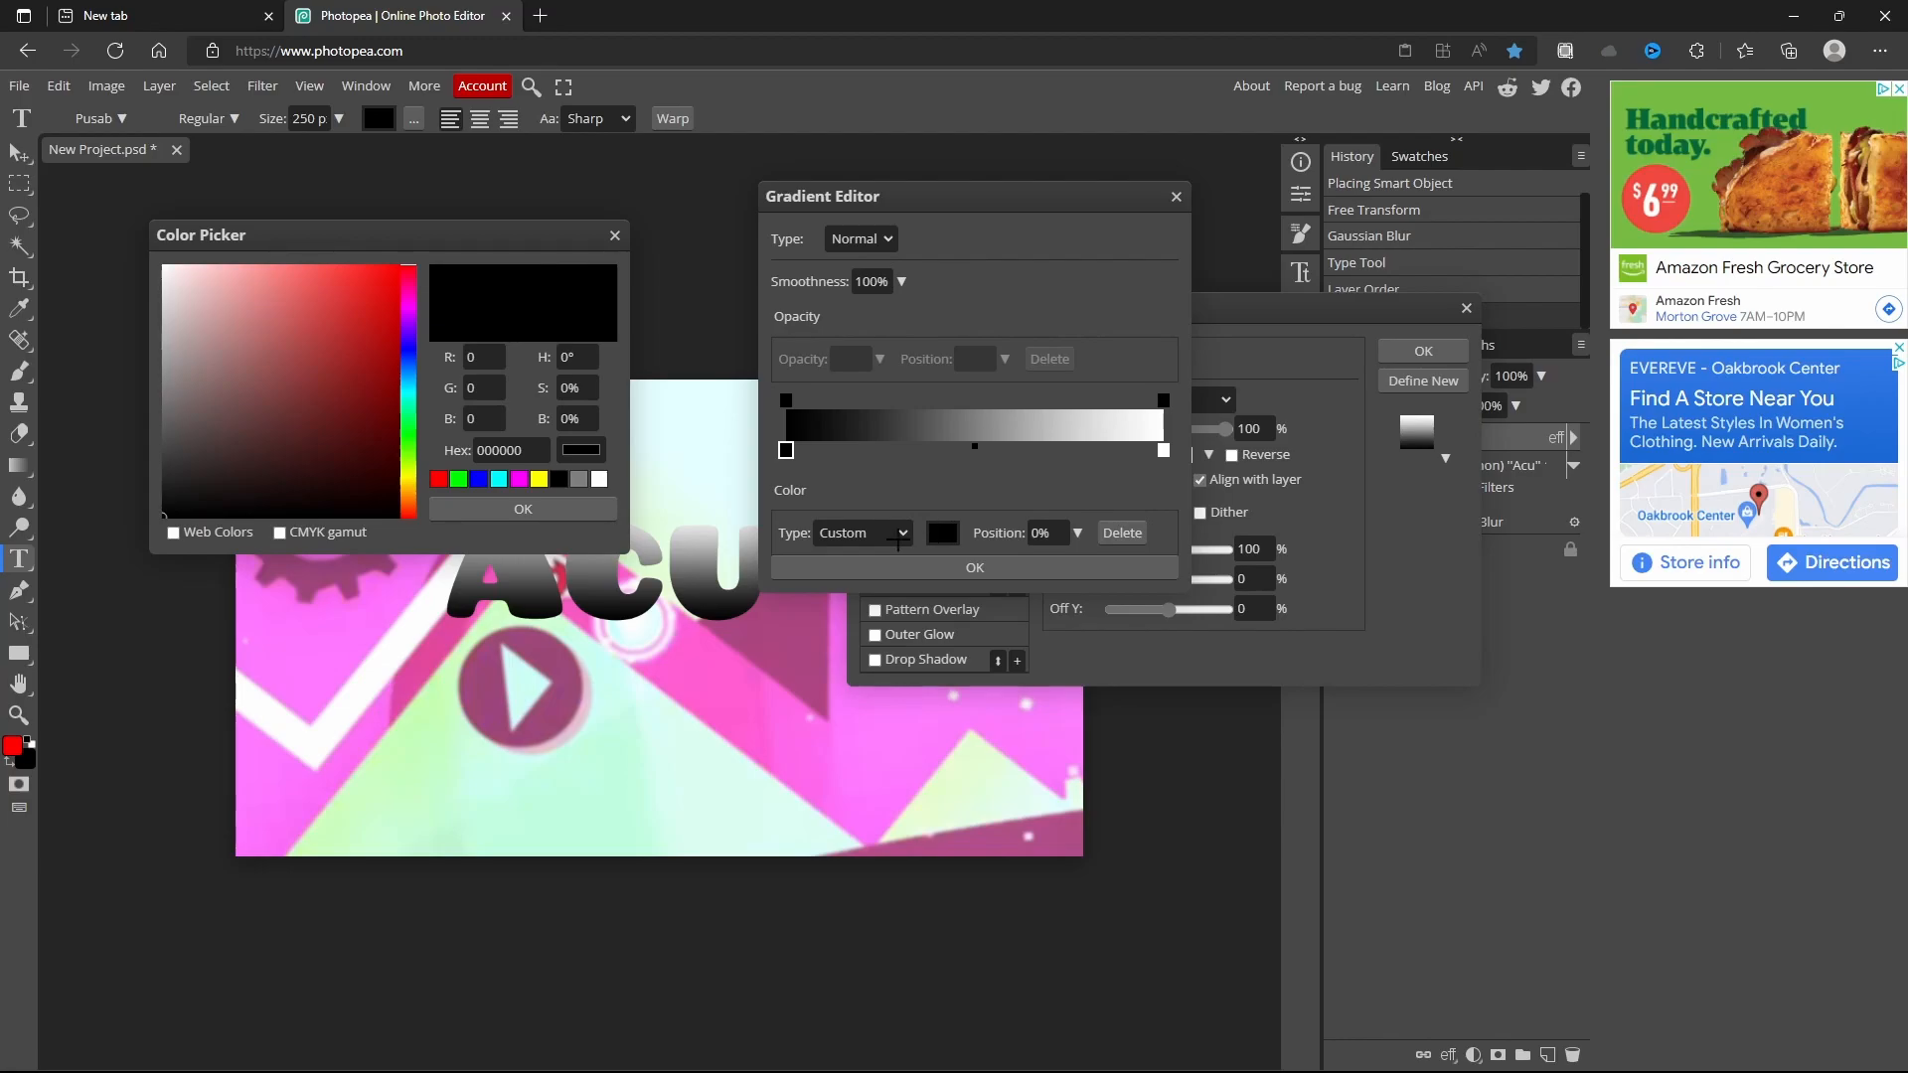
pyautogui.click(287, 784)
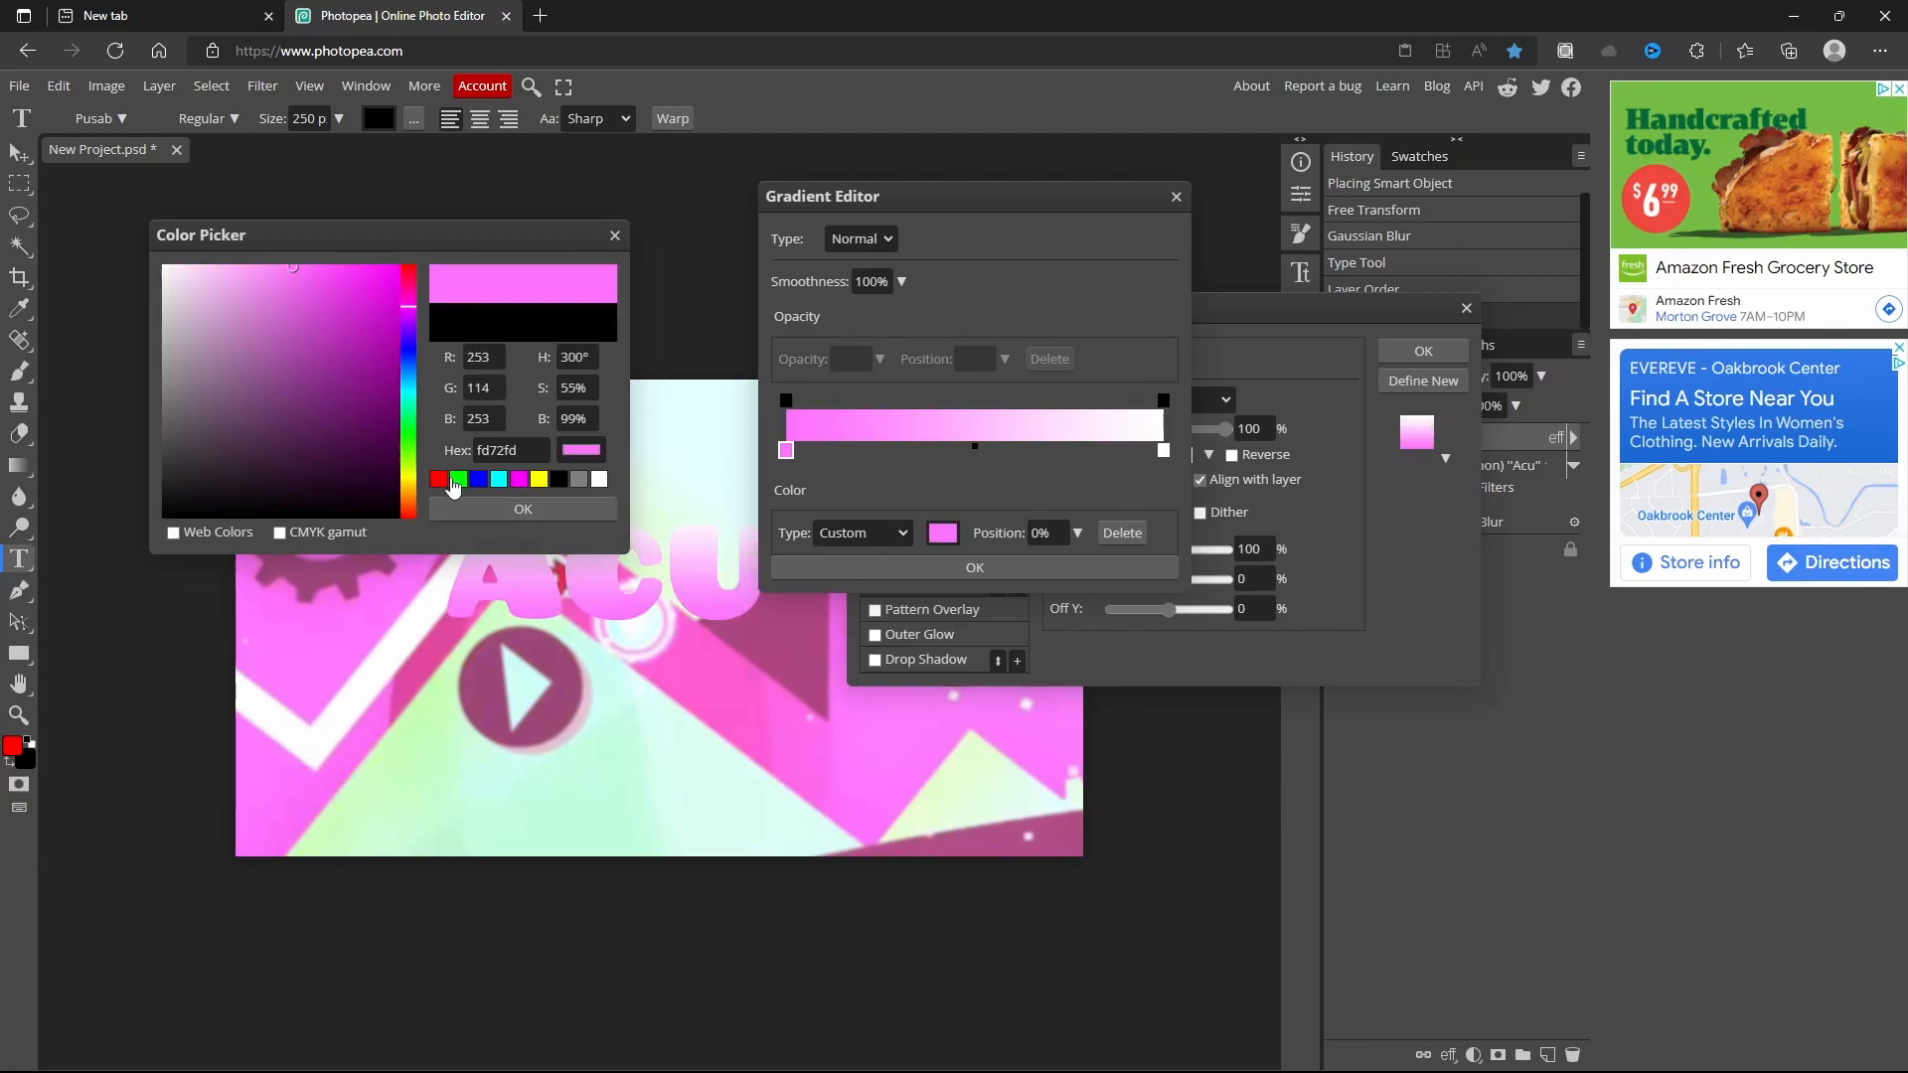
pyautogui.click(559, 509)
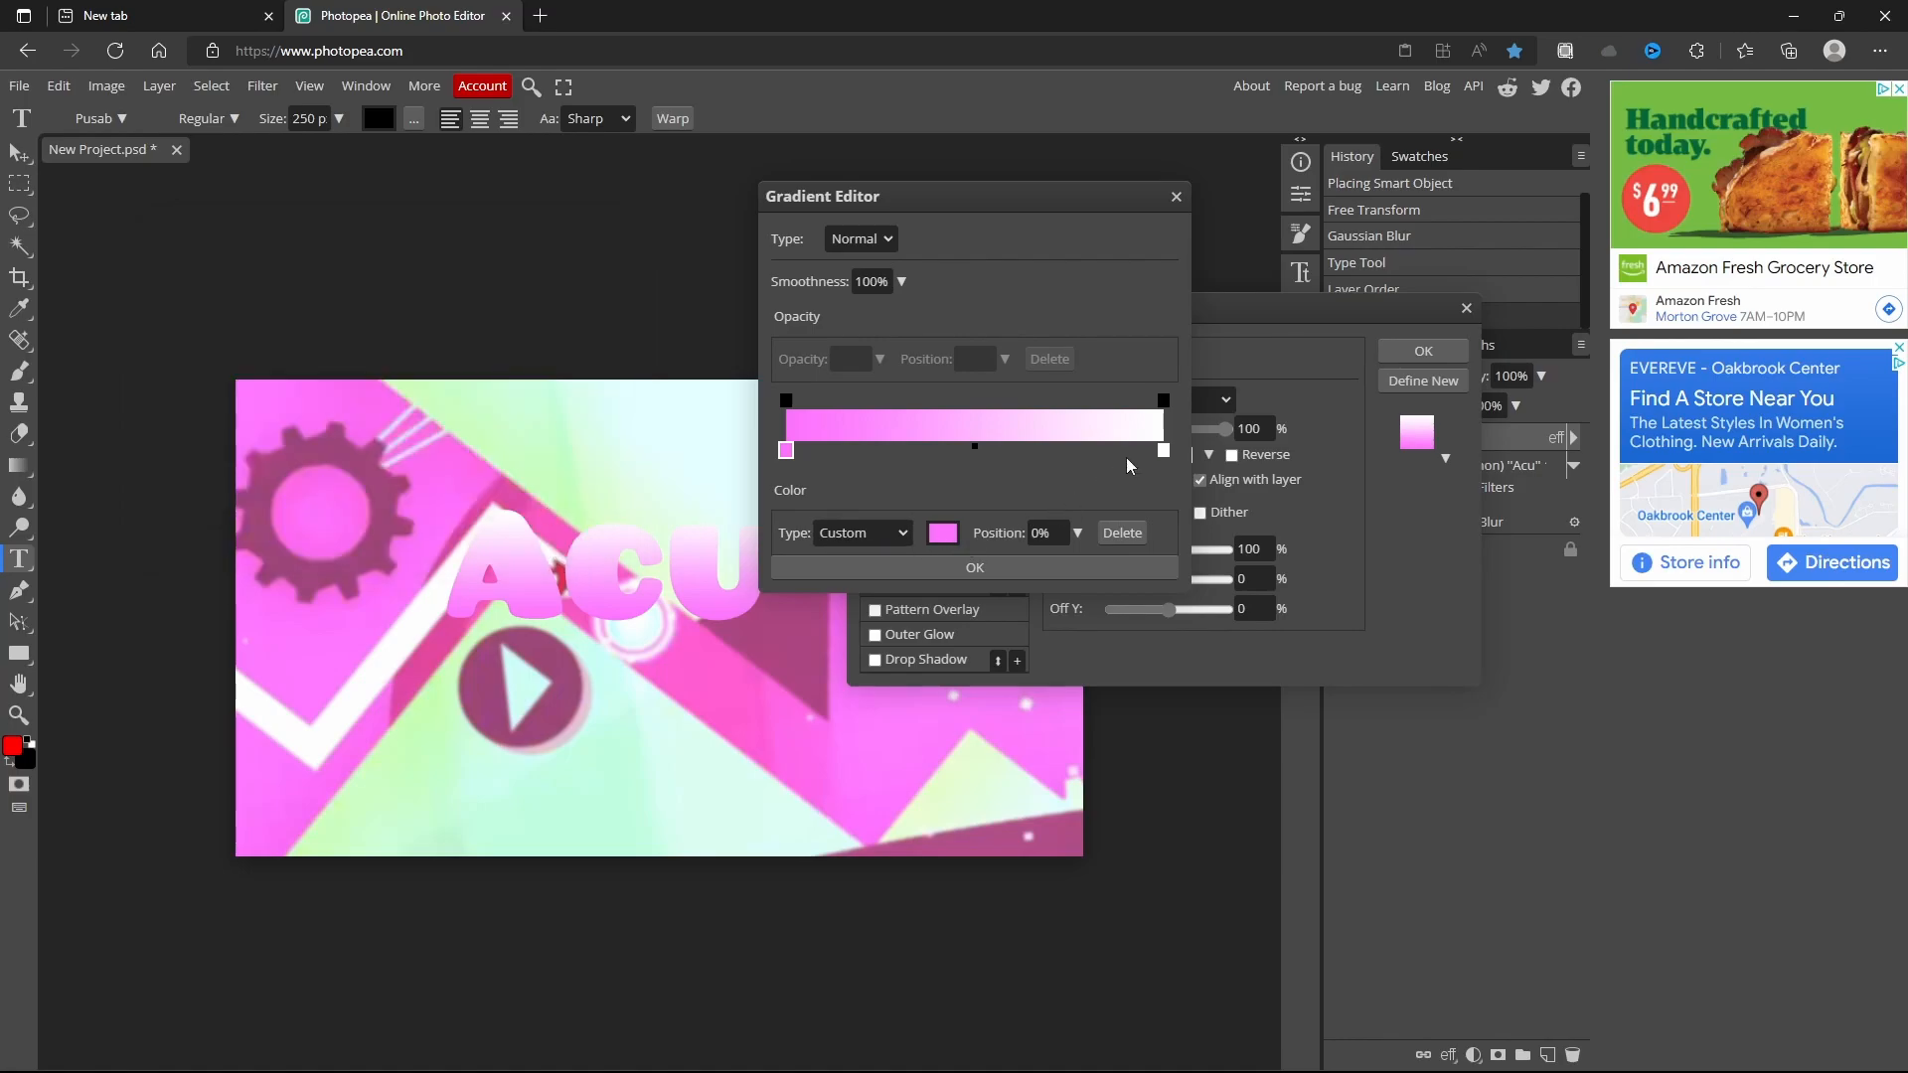
# - Set the gradient's ending color stop to the darker magenta c11bbf and accept the edited gradient
pyautogui.click(1163, 453)
pyautogui.click(942, 533)
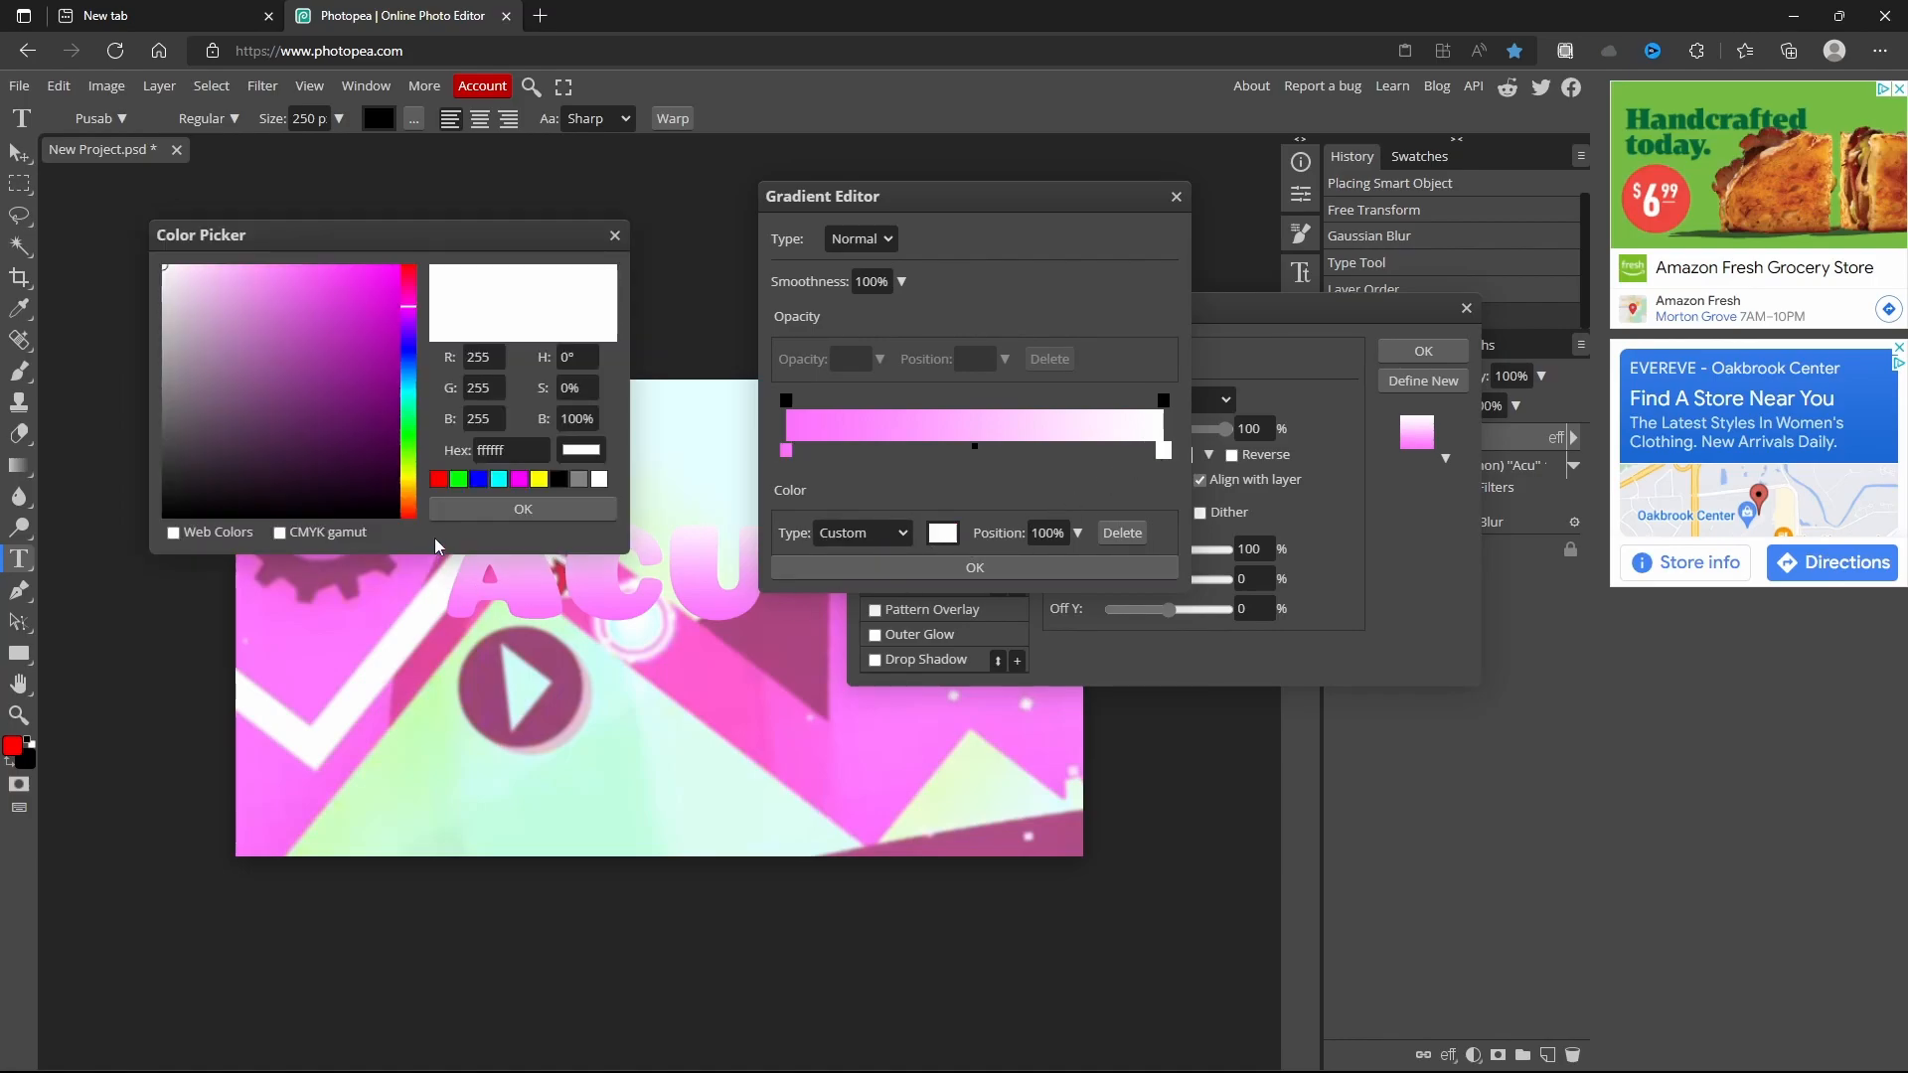
pyautogui.click(273, 815)
pyautogui.moveTo(306, 287); pyautogui.dragTo(367, 326)
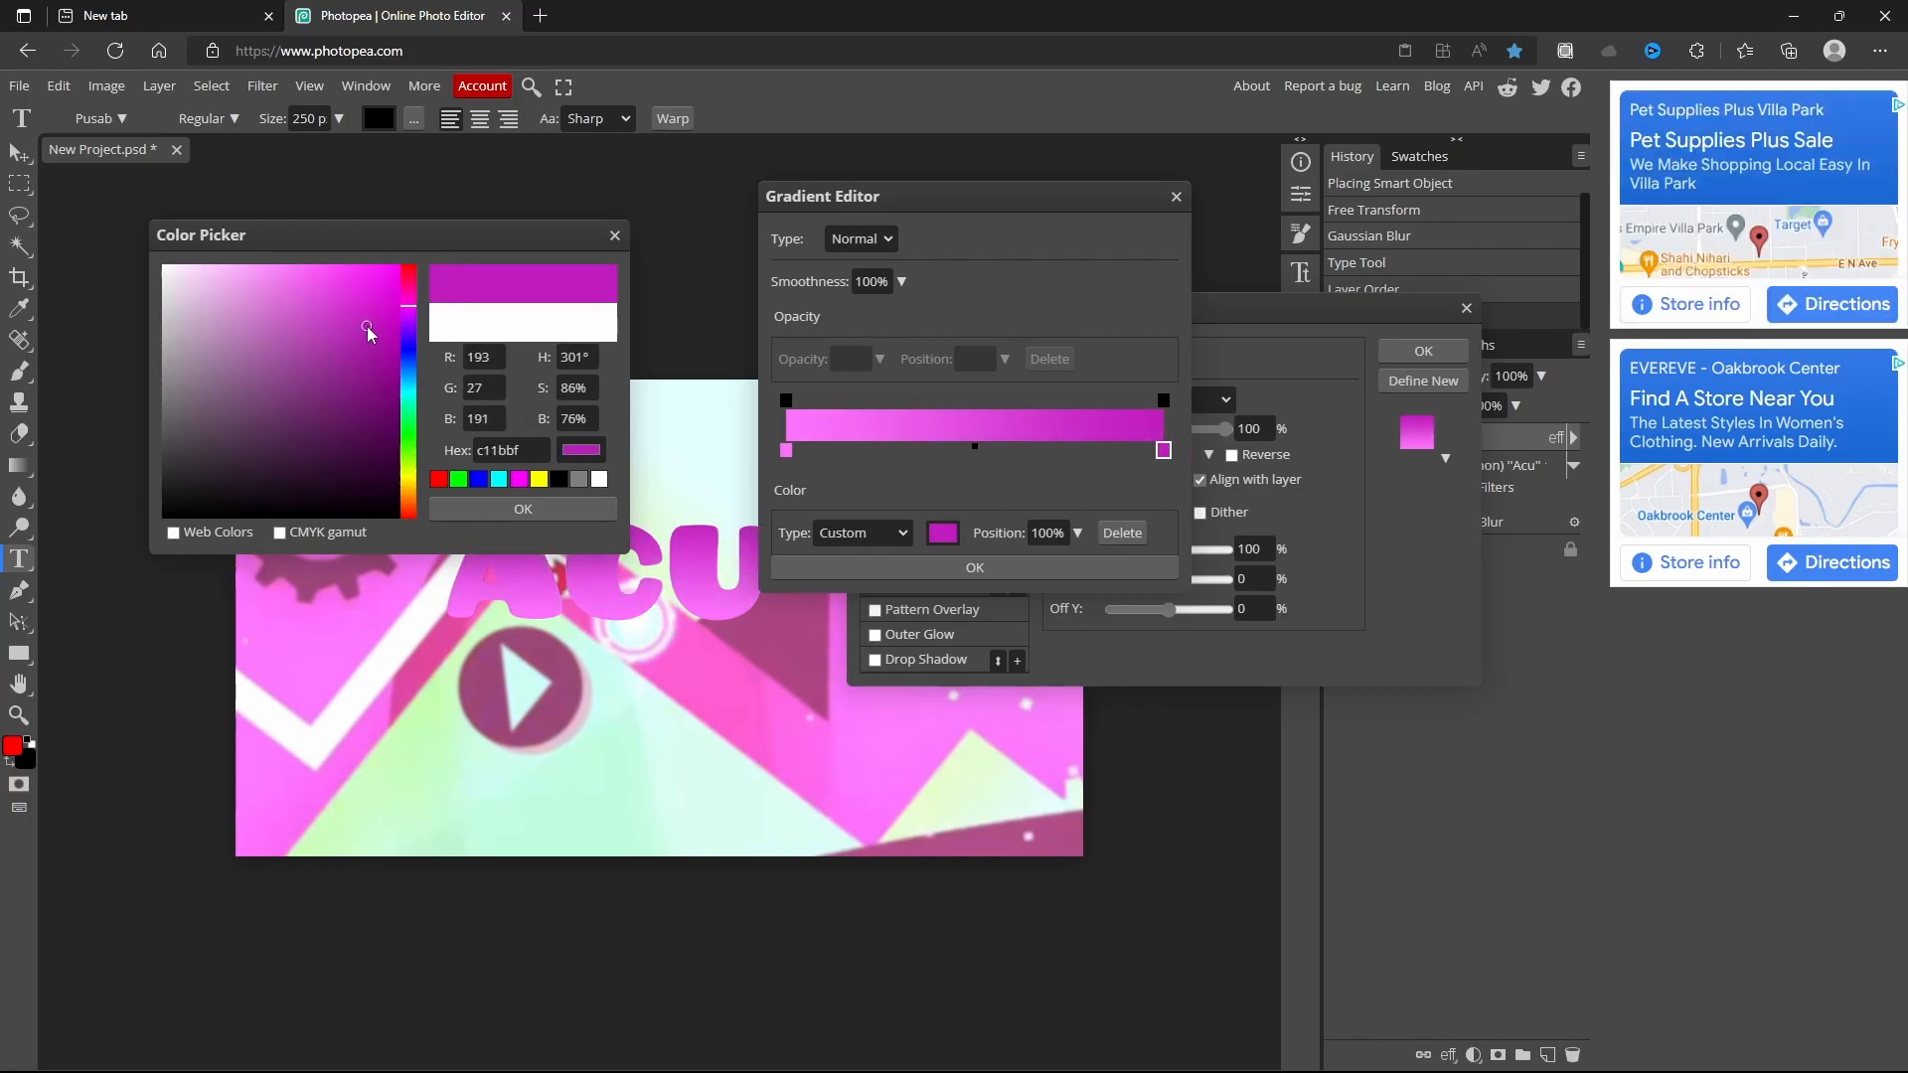
pyautogui.click(550, 511)
pyautogui.click(1030, 573)
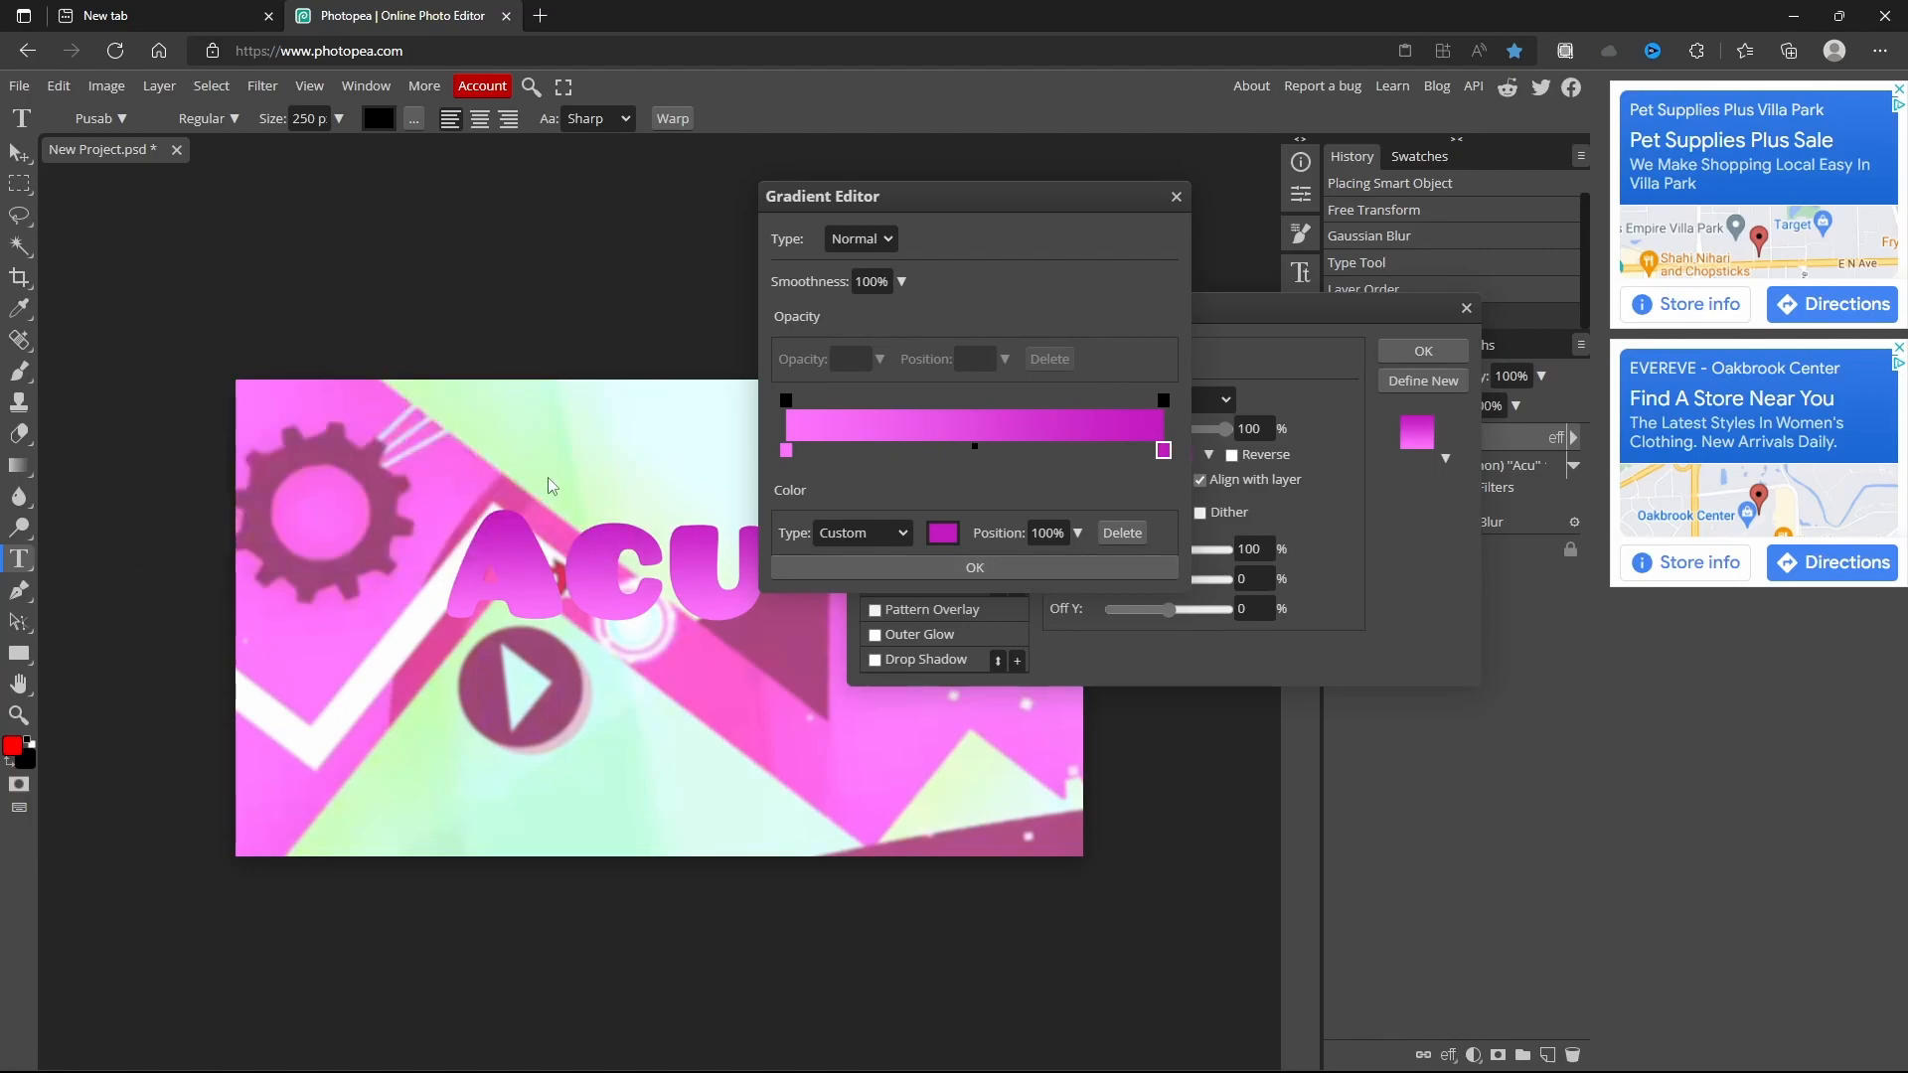
# - Add a black outside stroke 9 px wide to the Acu text
pyautogui.moveTo(1113, 310); pyautogui.dragTo(1047, 240)
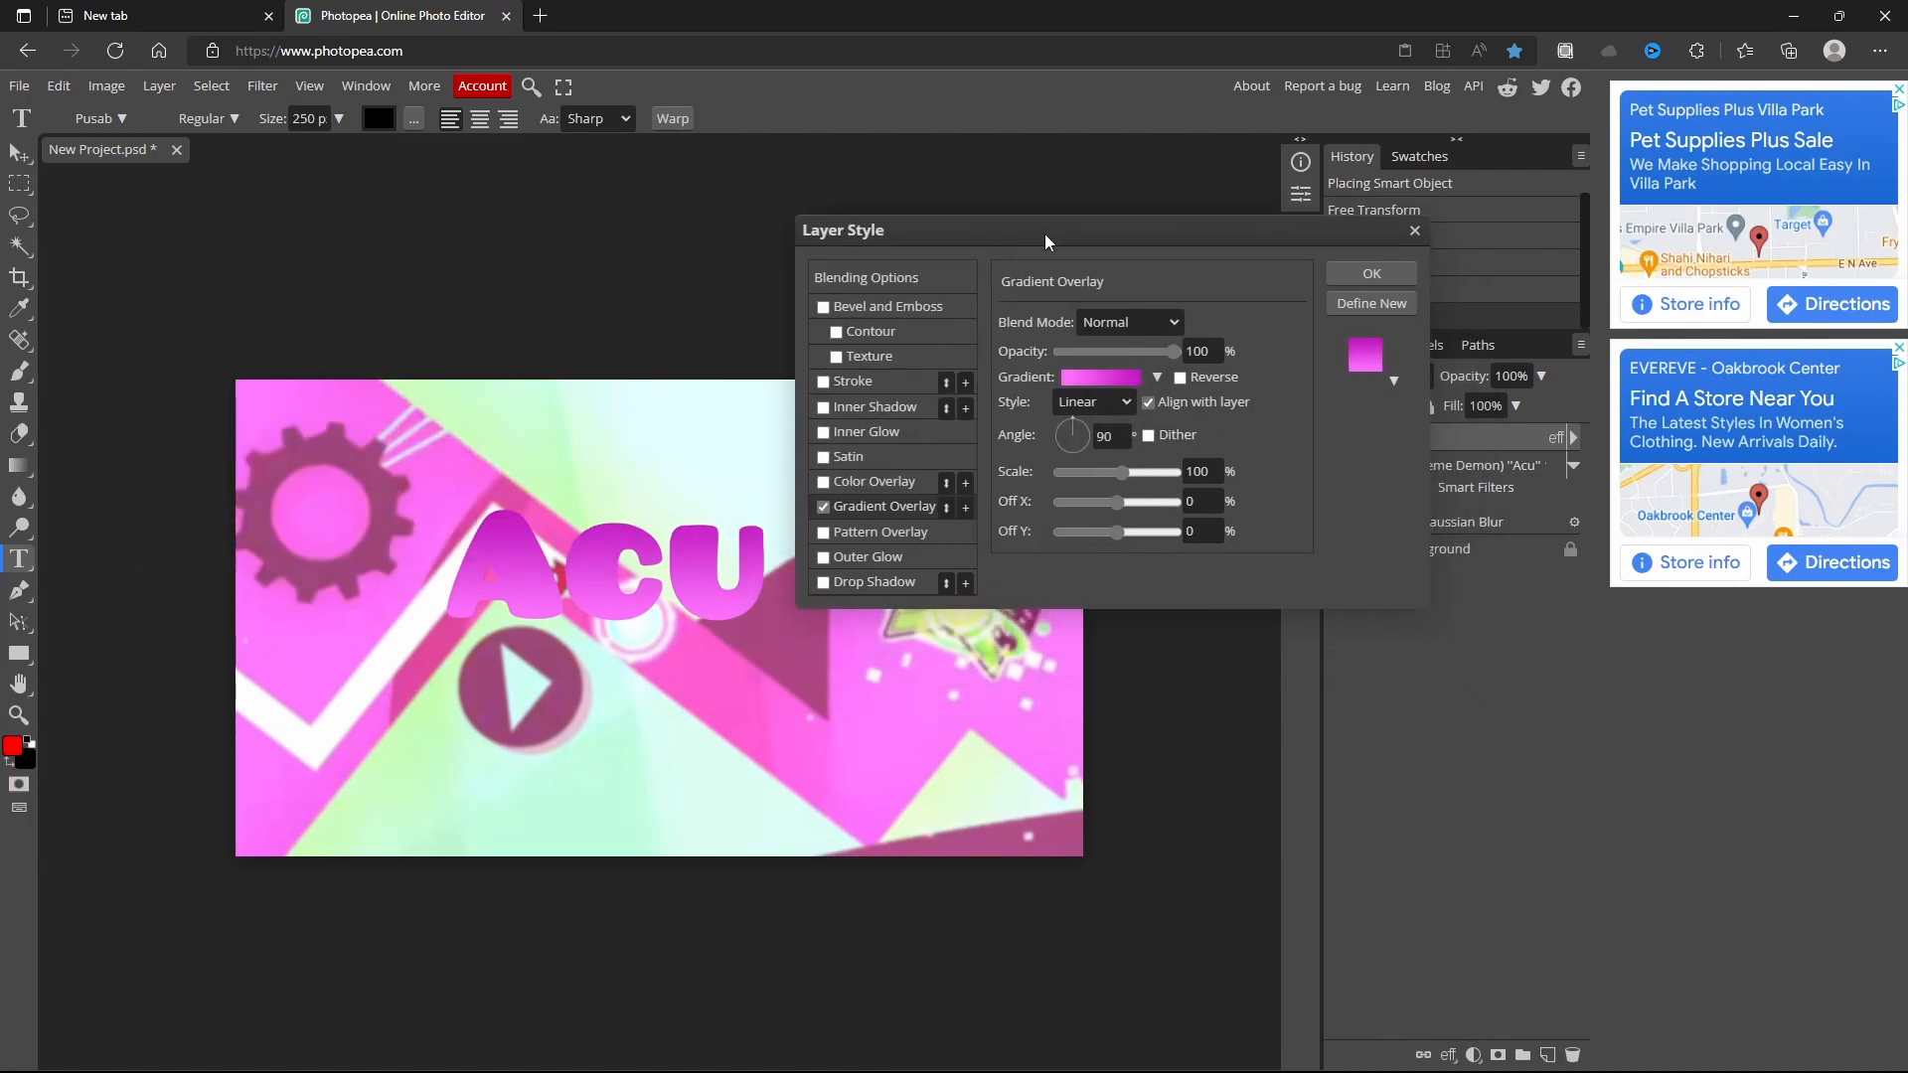
pyautogui.click(824, 383)
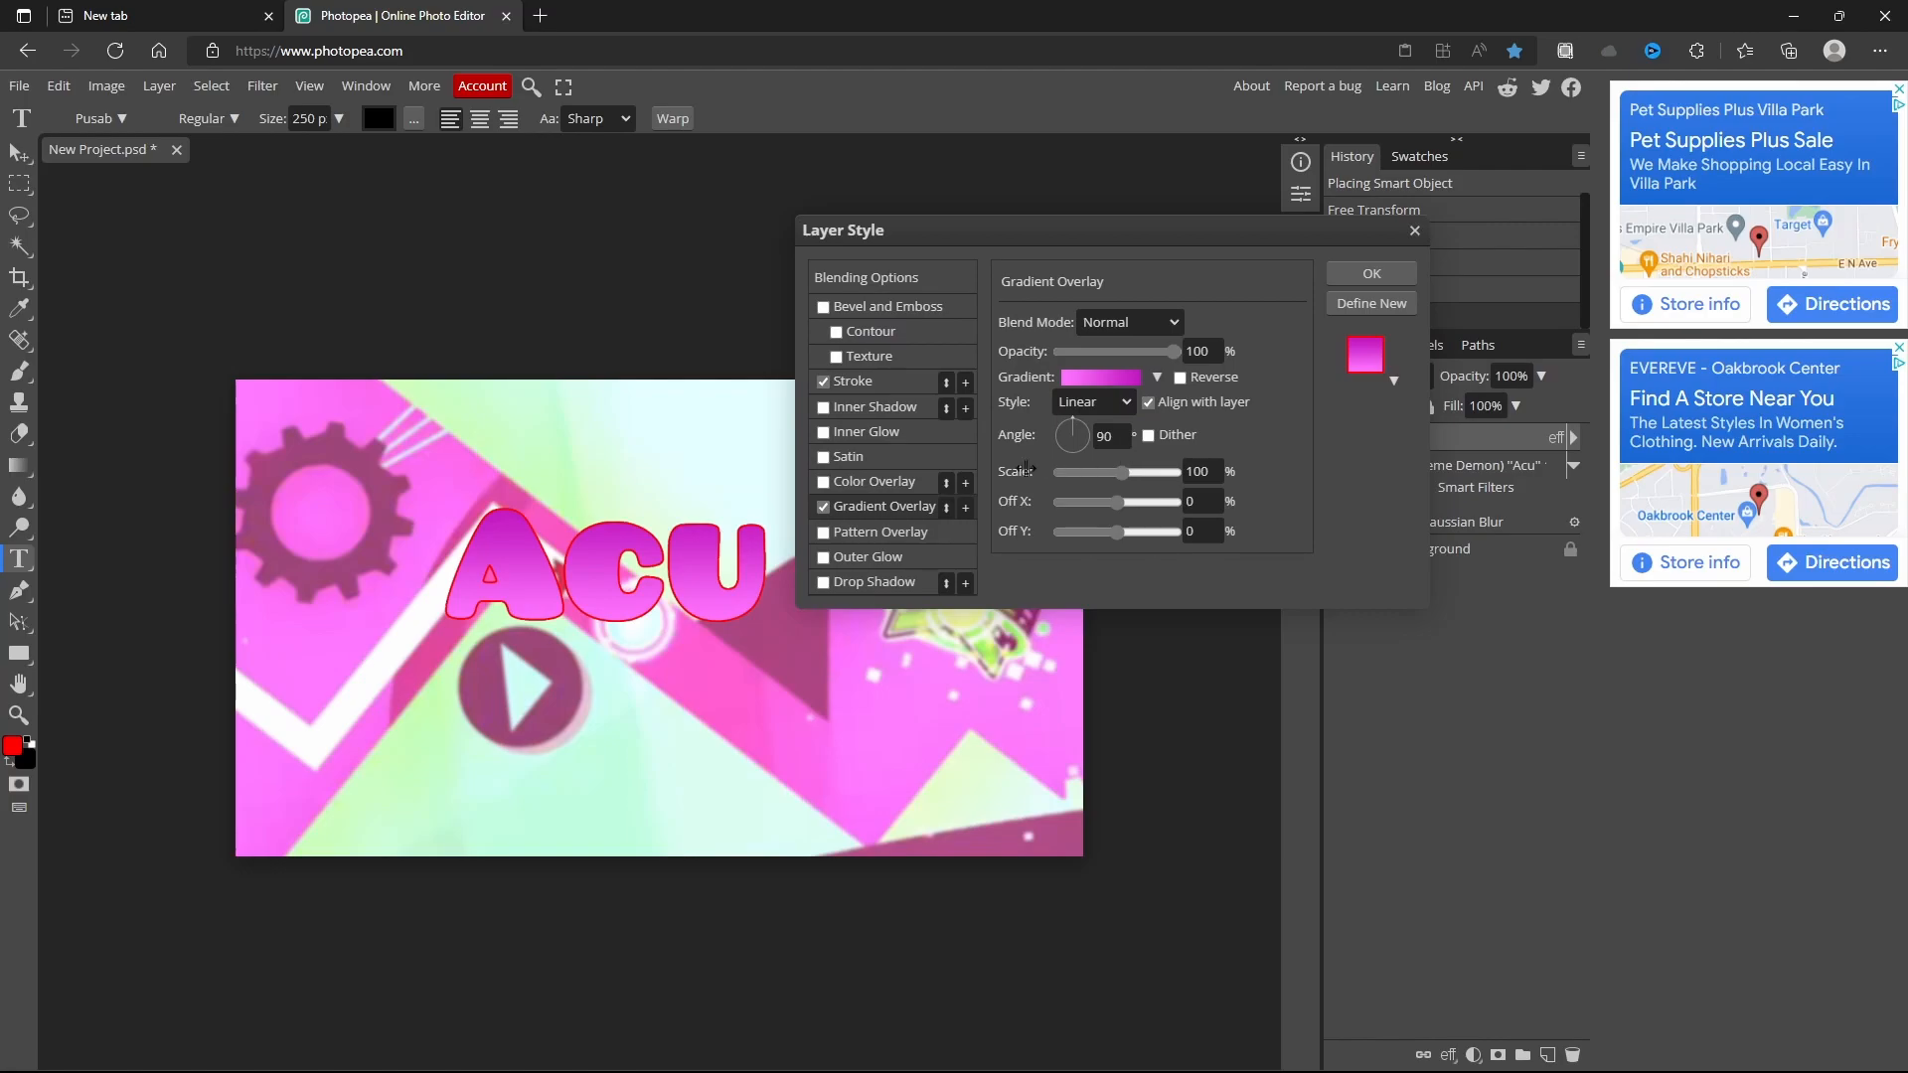
pyautogui.click(883, 381)
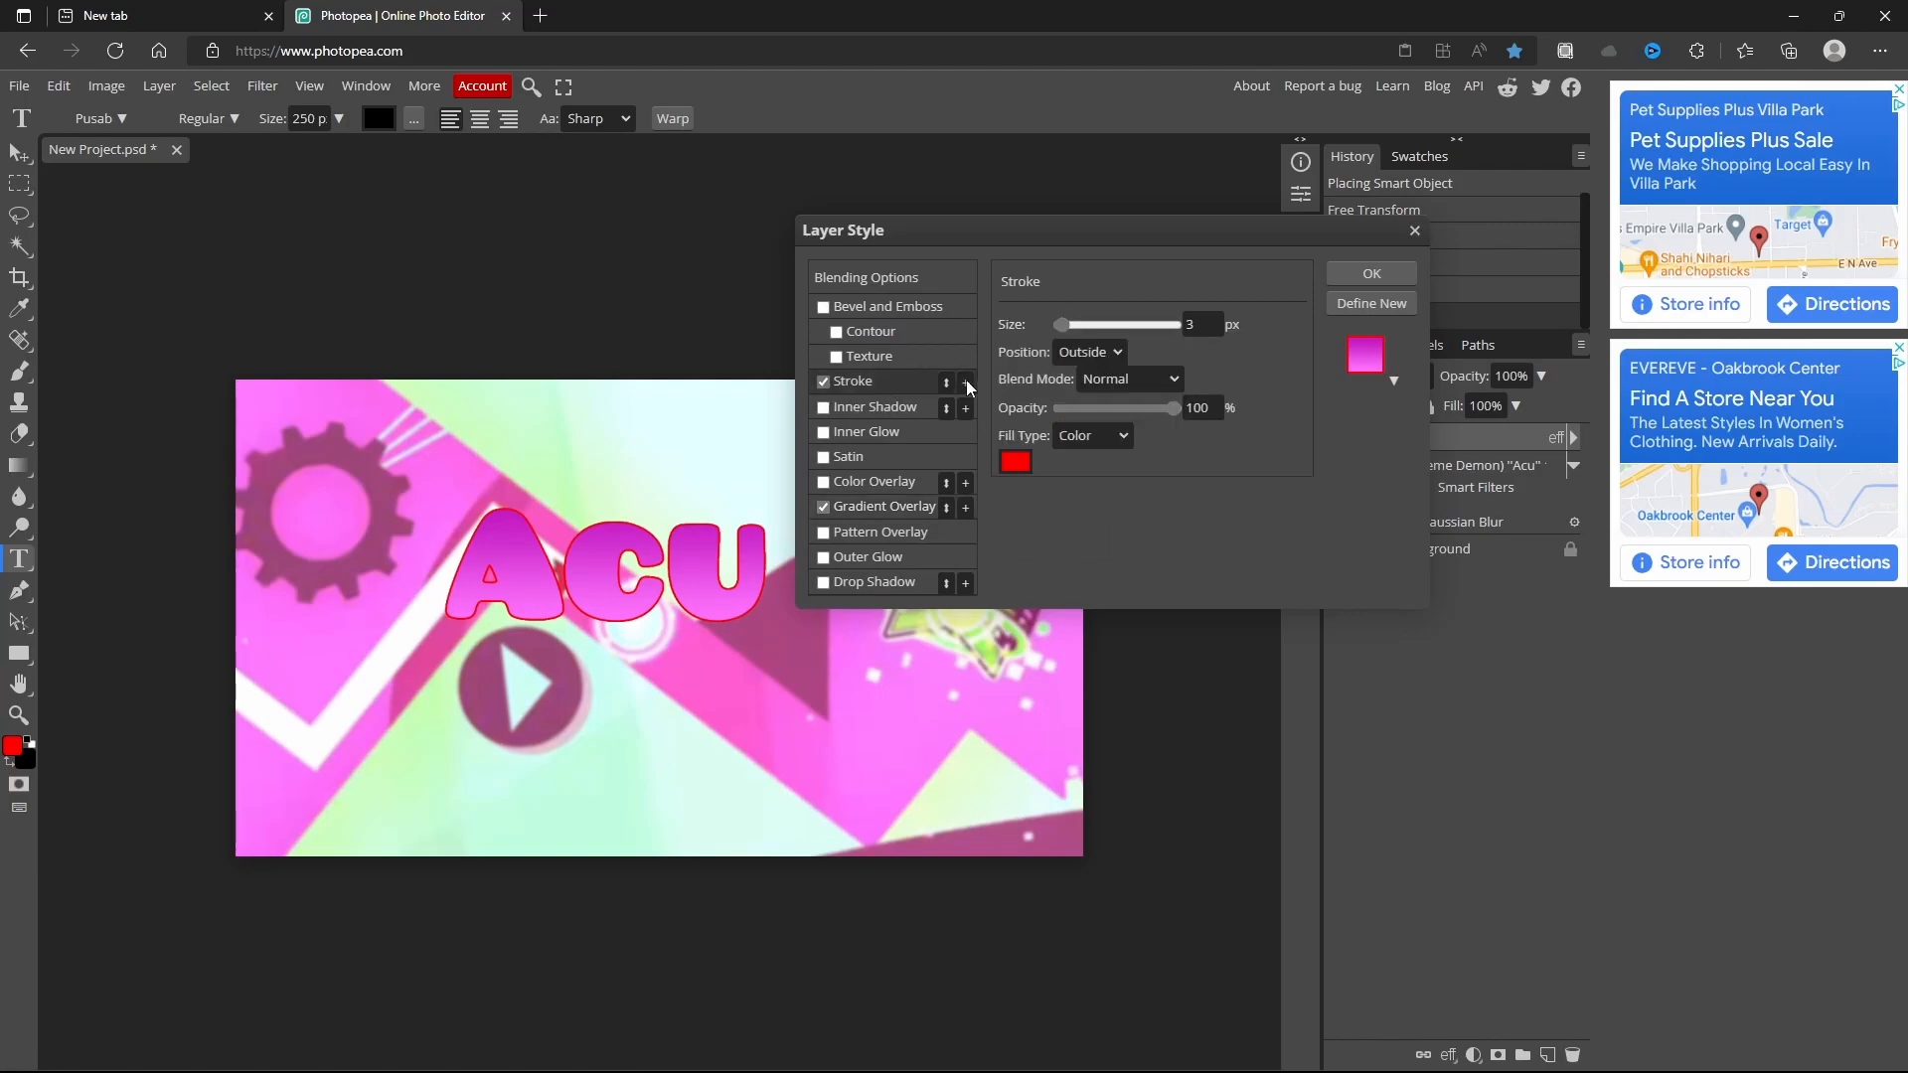
pyautogui.click(1014, 461)
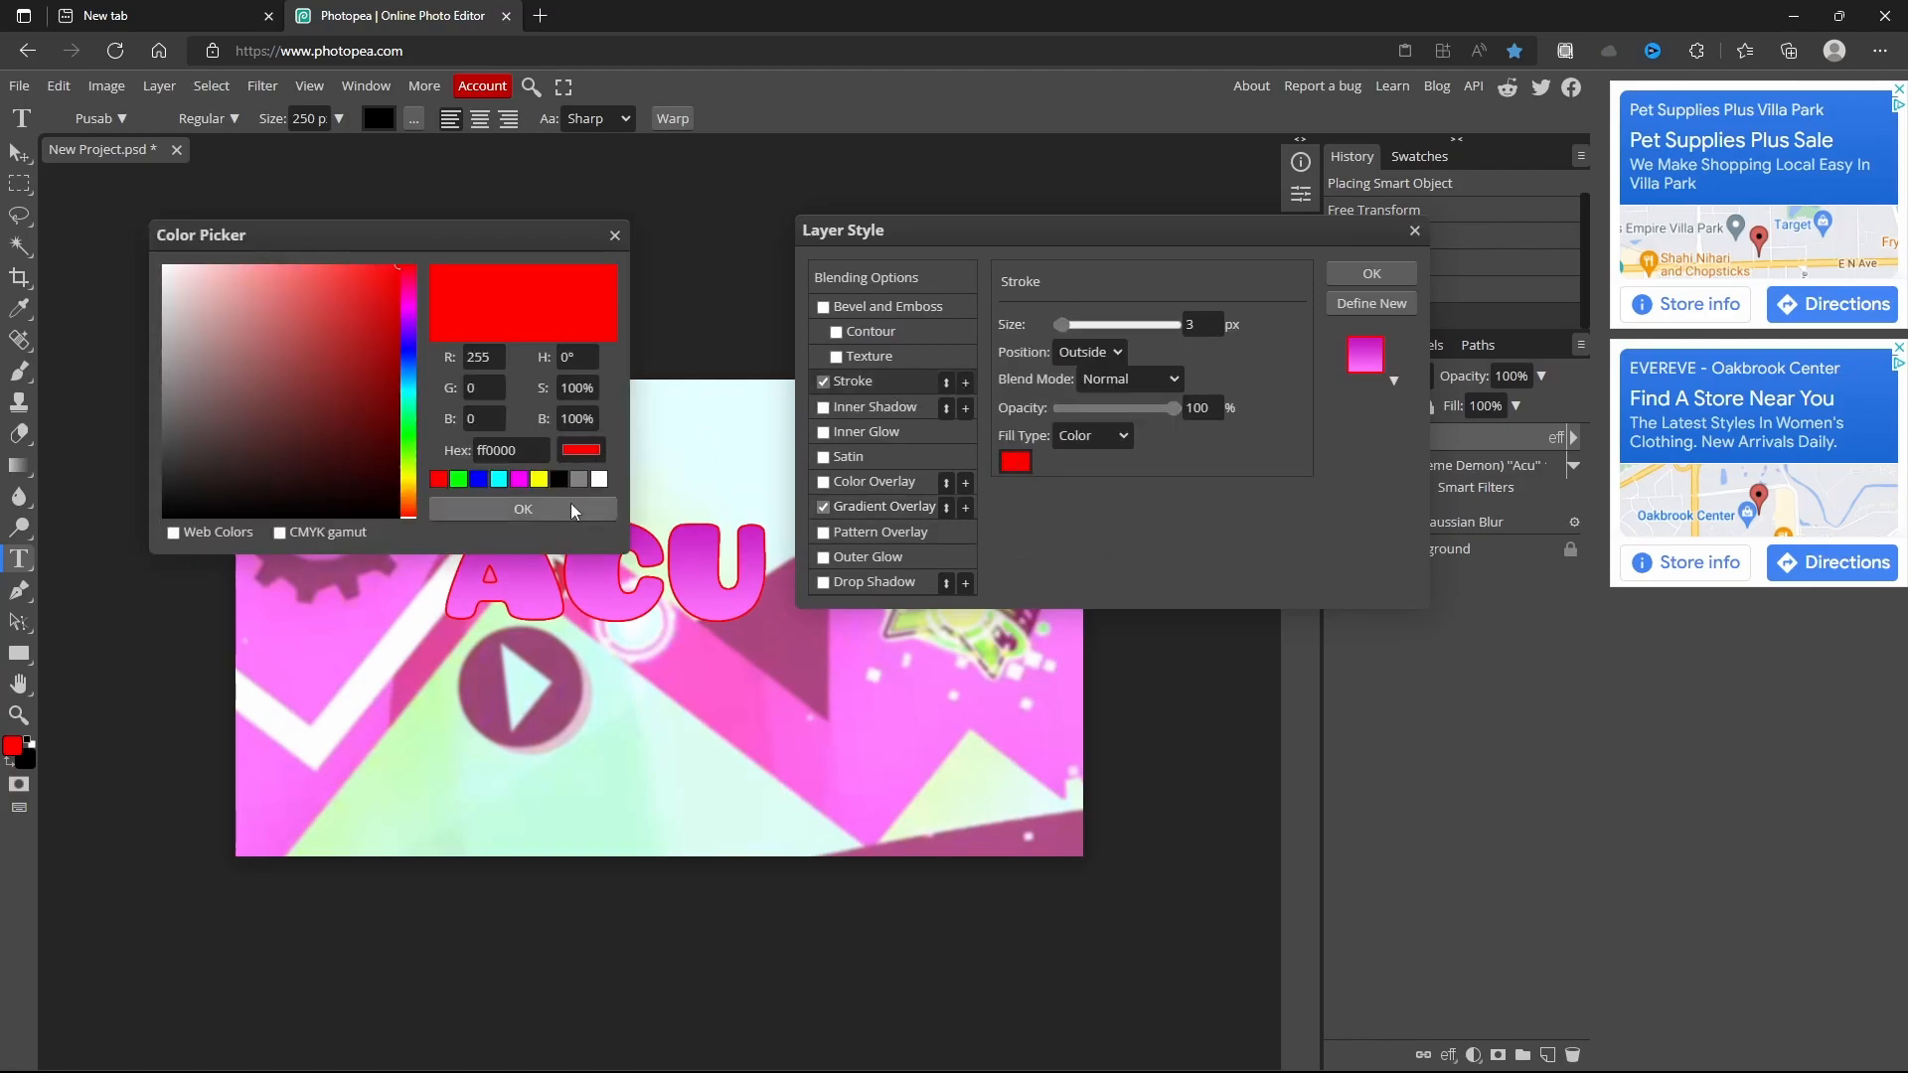
pyautogui.click(559, 480)
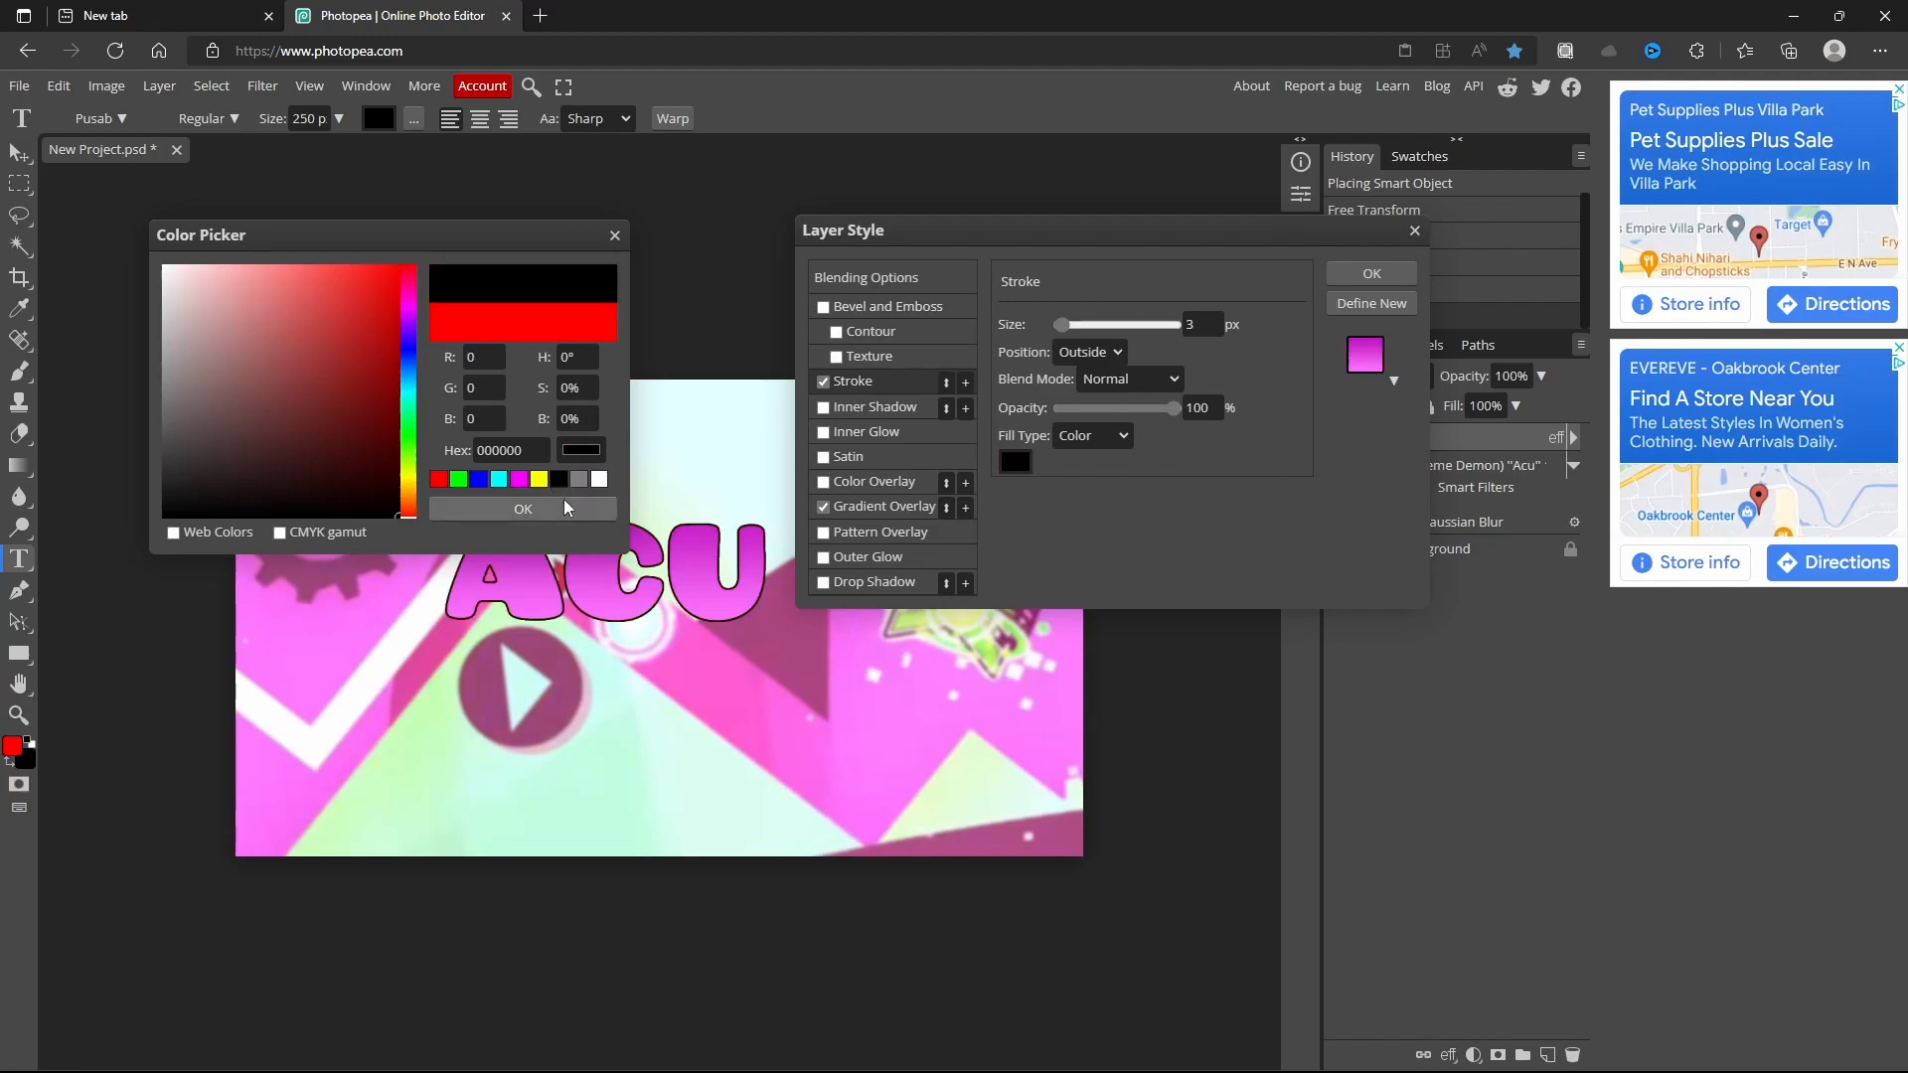
pyautogui.click(562, 511)
pyautogui.moveTo(1062, 325); pyautogui.dragTo(1065, 324)
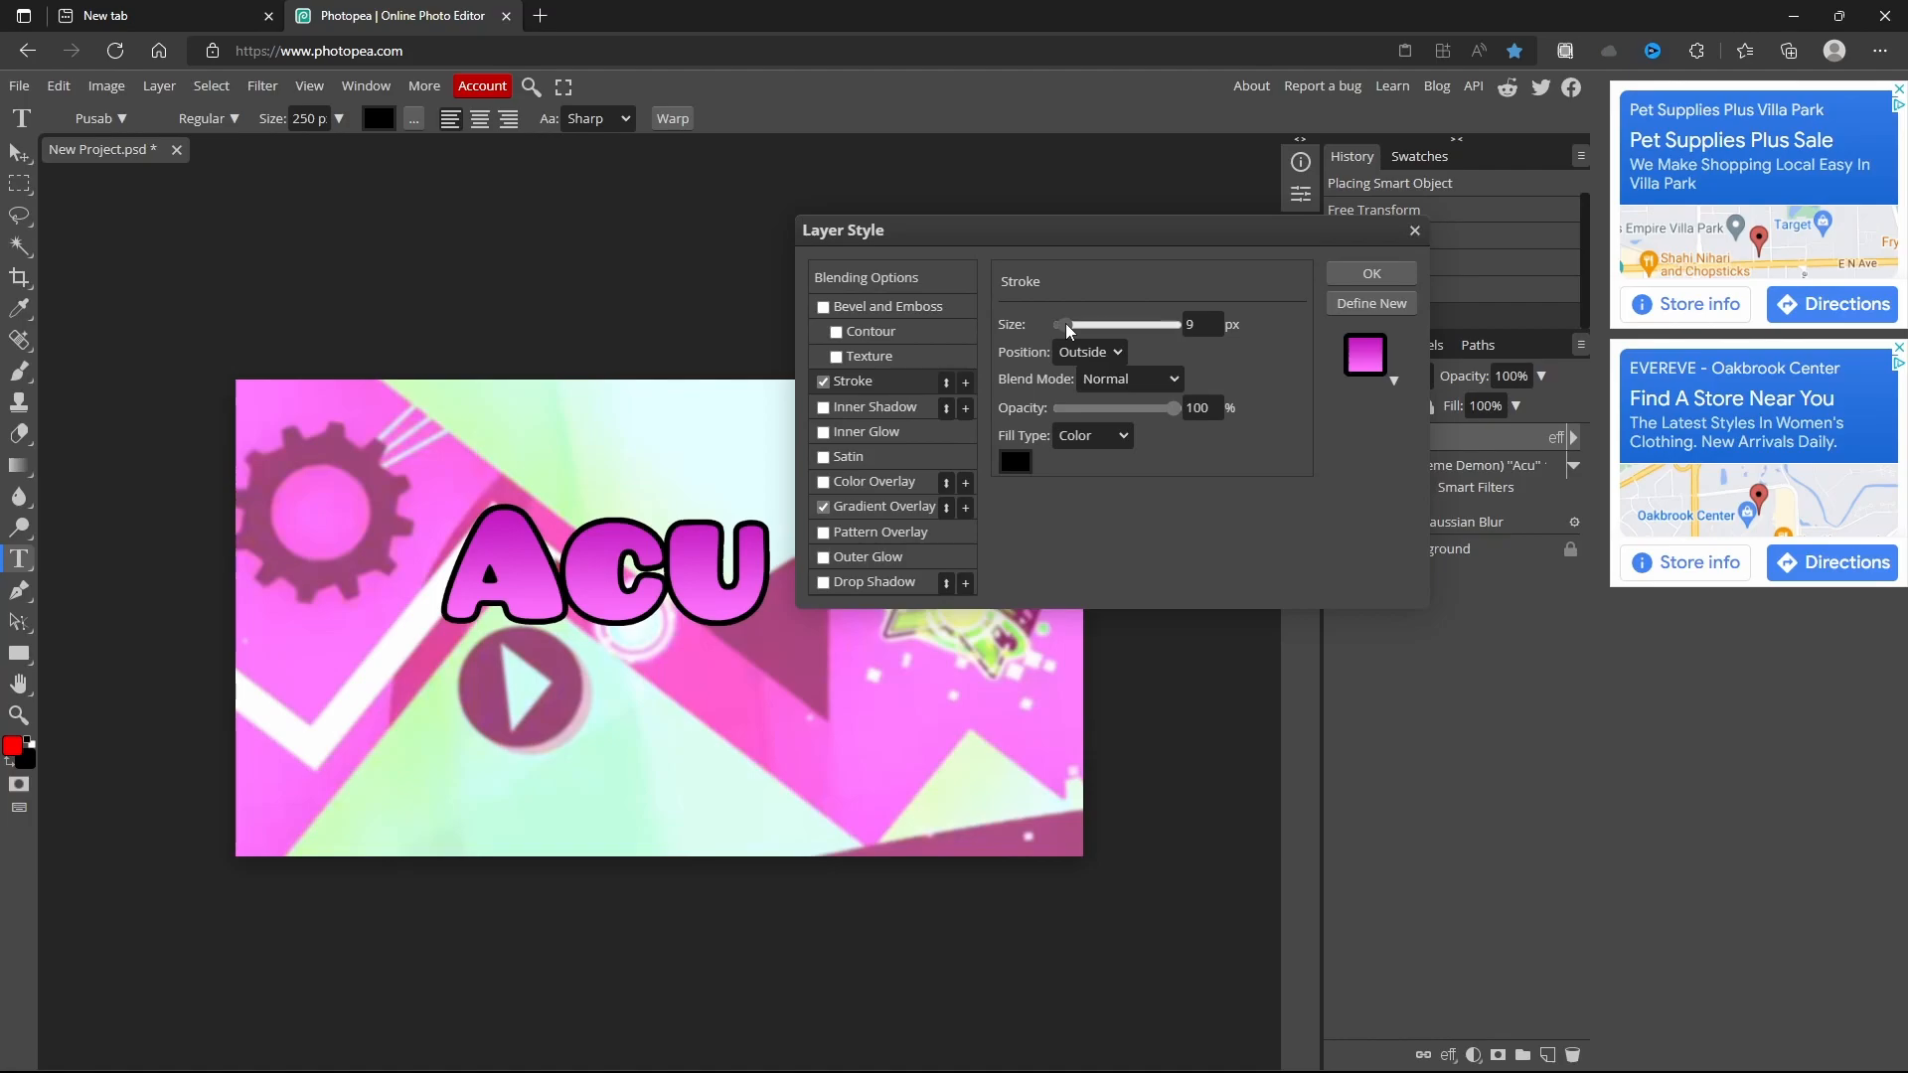
# - Try a second, white 9 px stroke on the Acu text, and turn it off
pyautogui.click(966, 383)
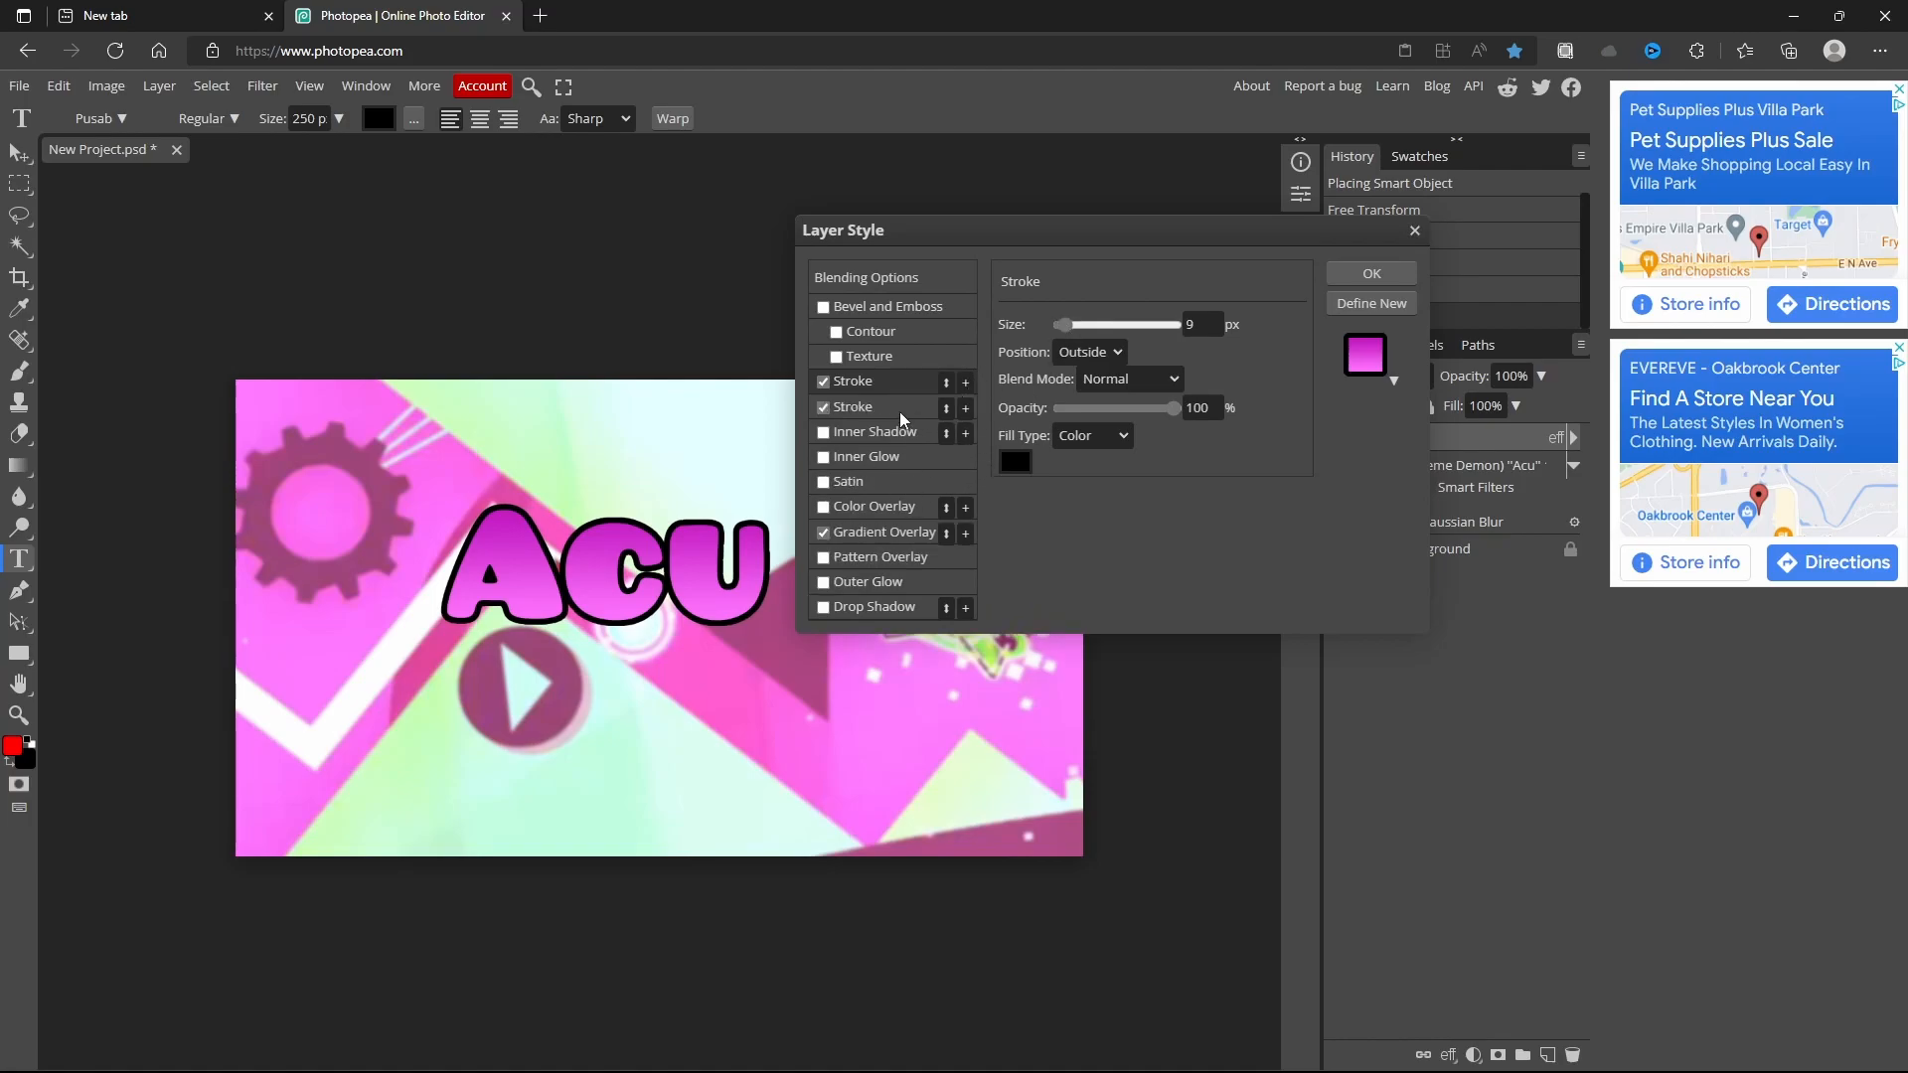
pyautogui.click(1016, 462)
pyautogui.click(599, 480)
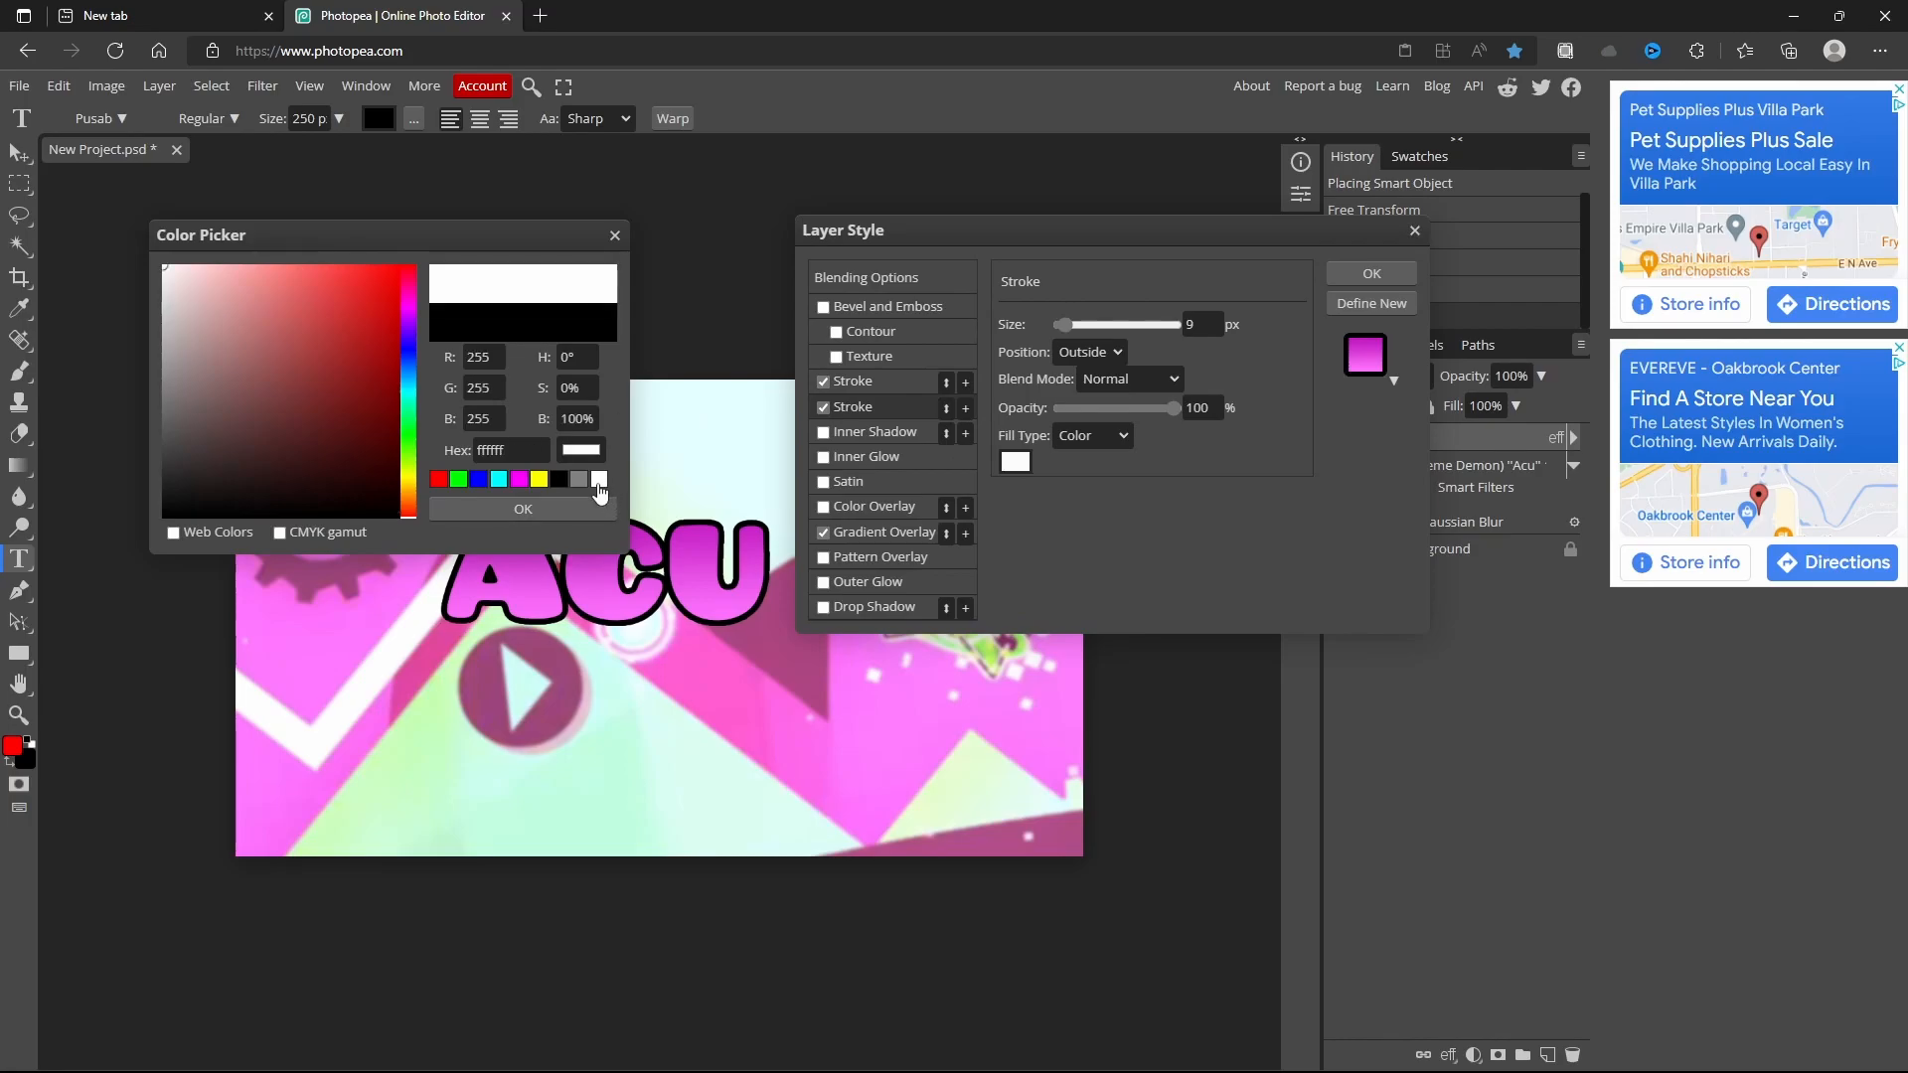
pyautogui.click(552, 506)
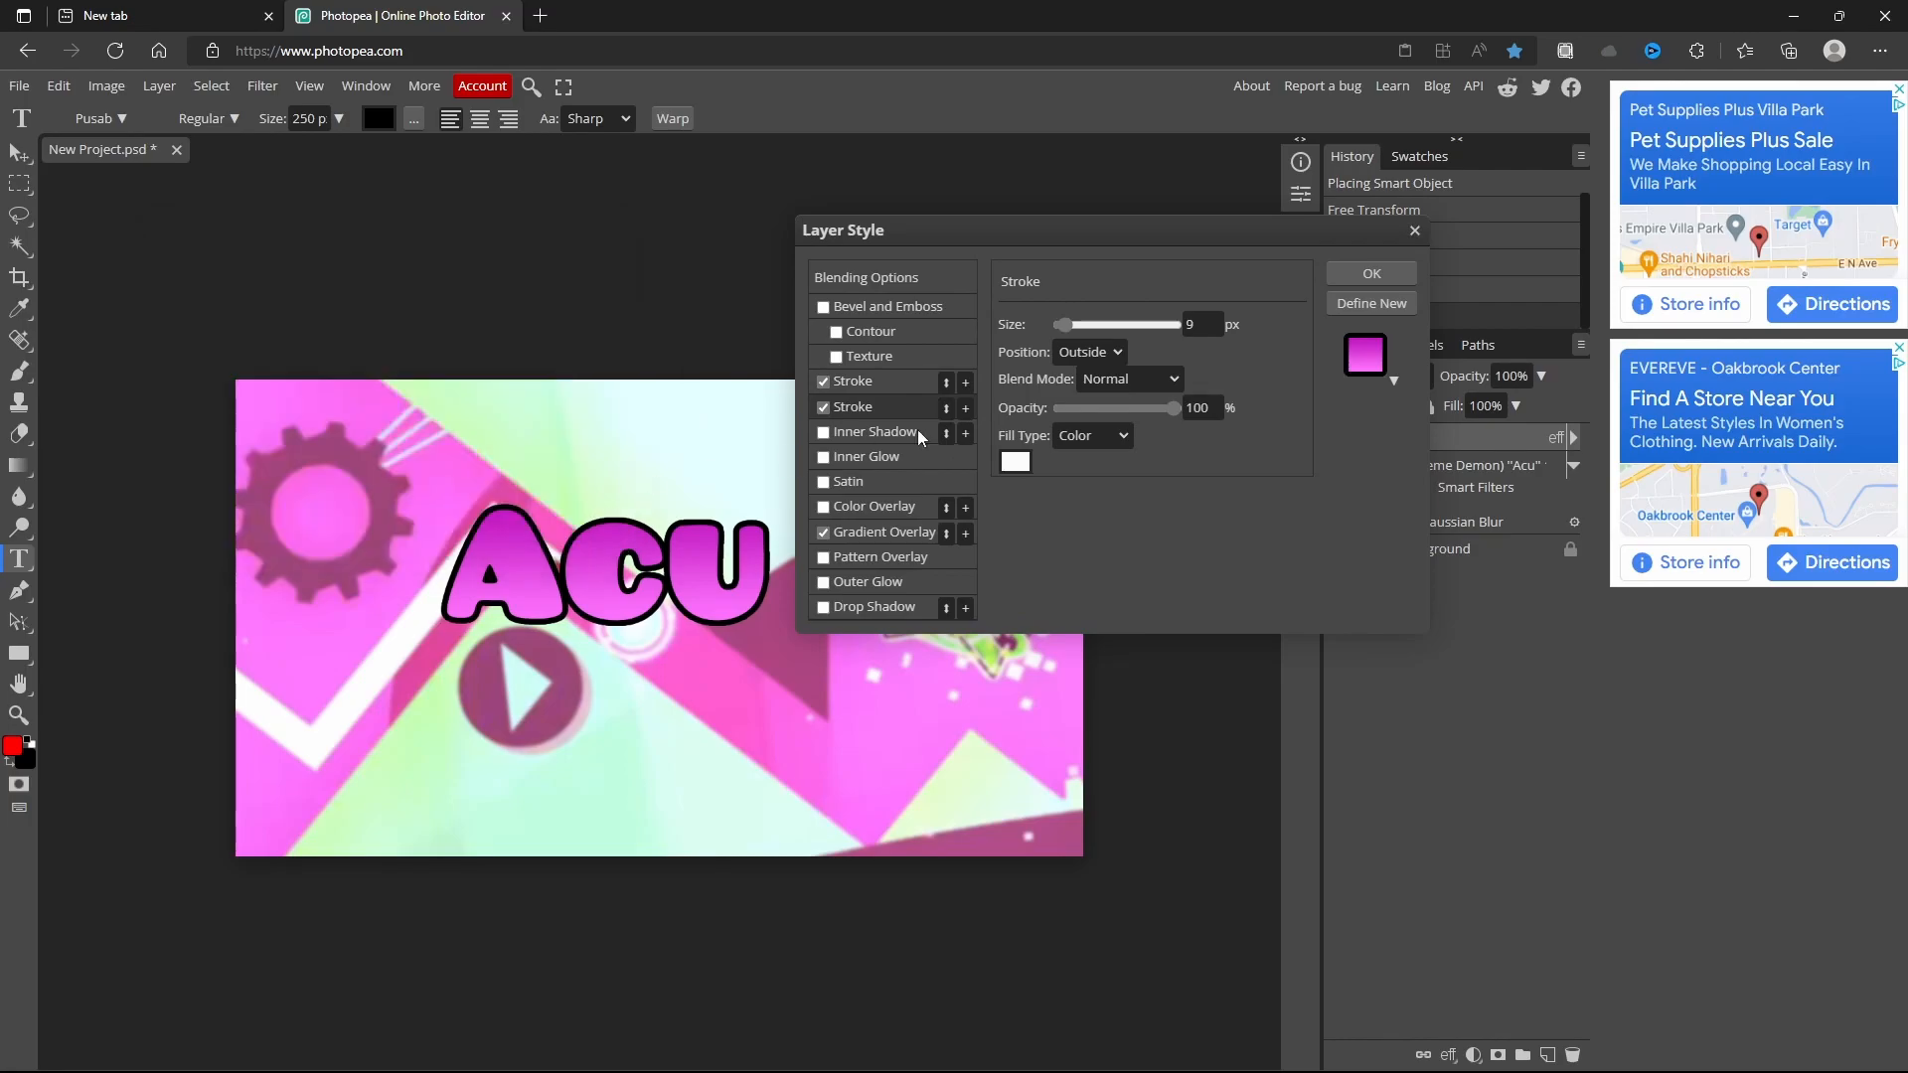
pyautogui.click(890, 401)
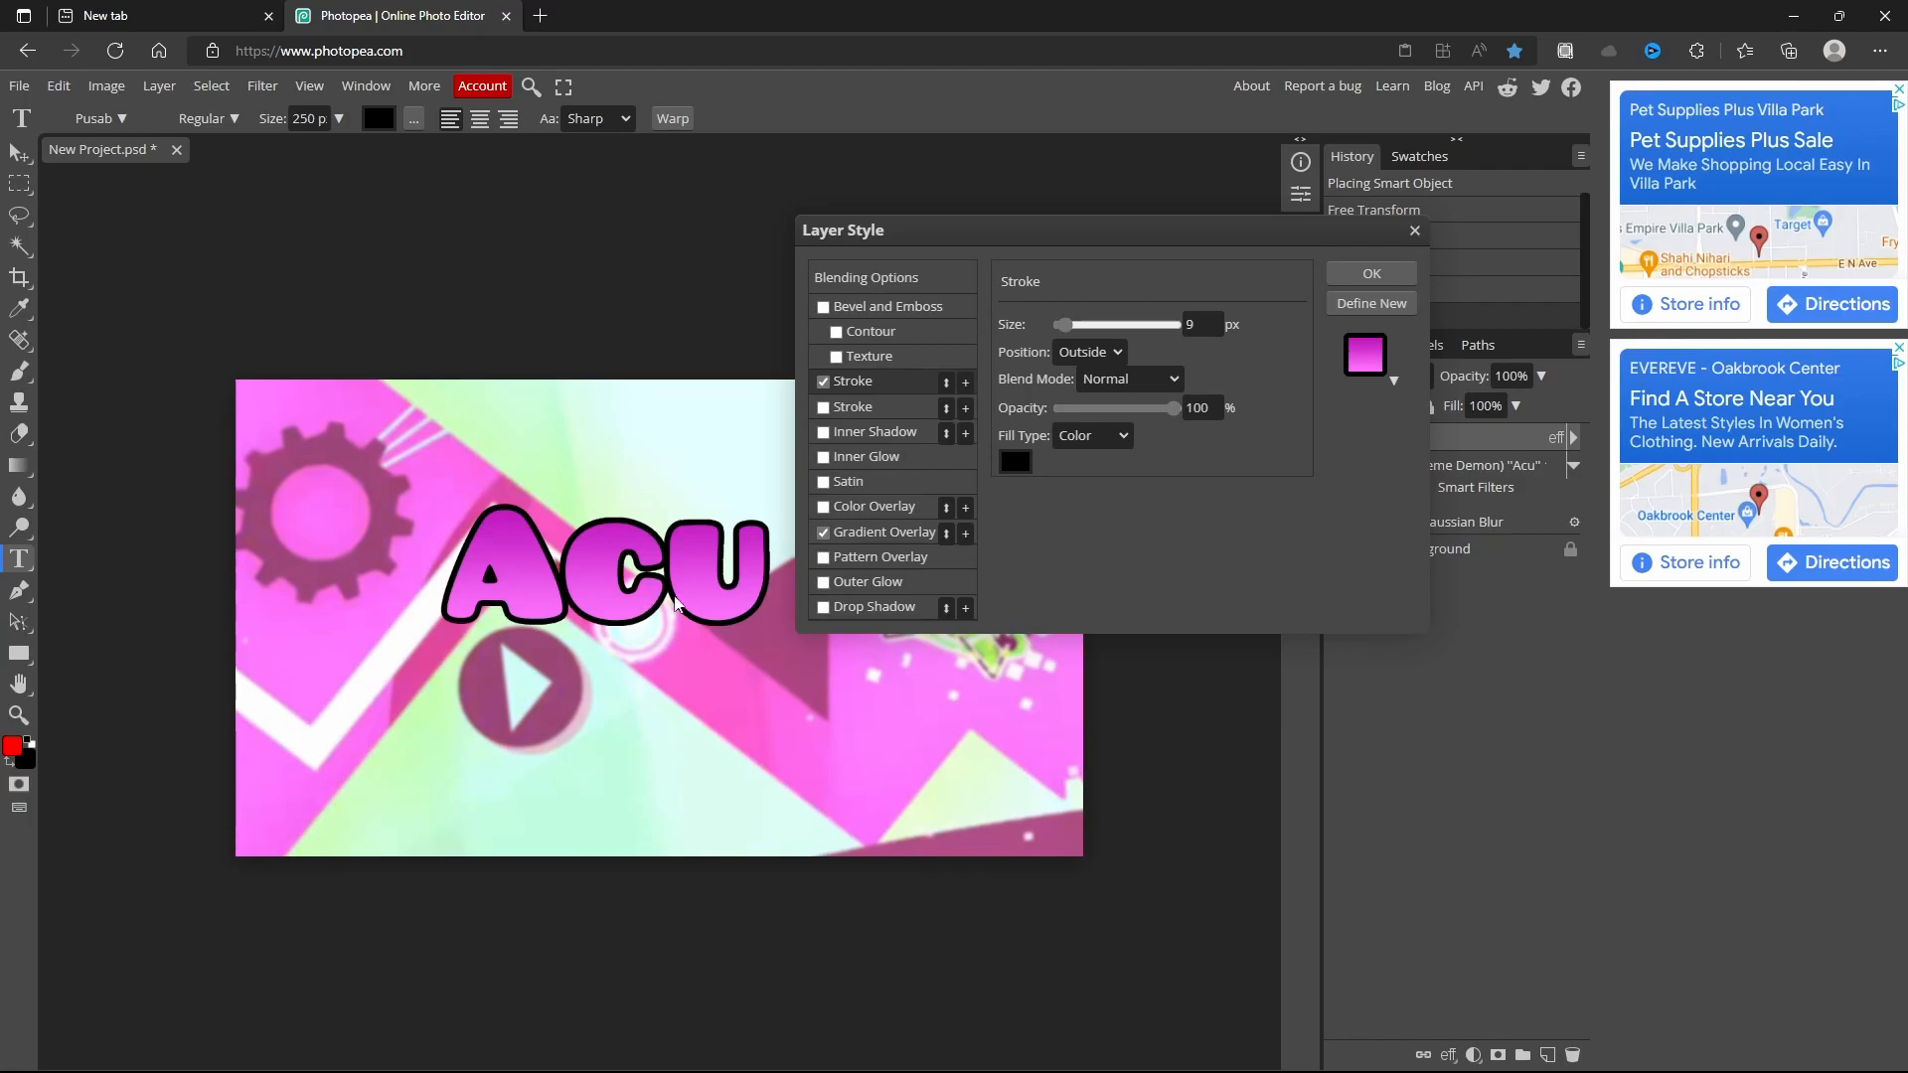
# - Add a magenta ff00ff outer glow to the Acu text with 10% spread and a size of 70 px
pyautogui.click(861, 586)
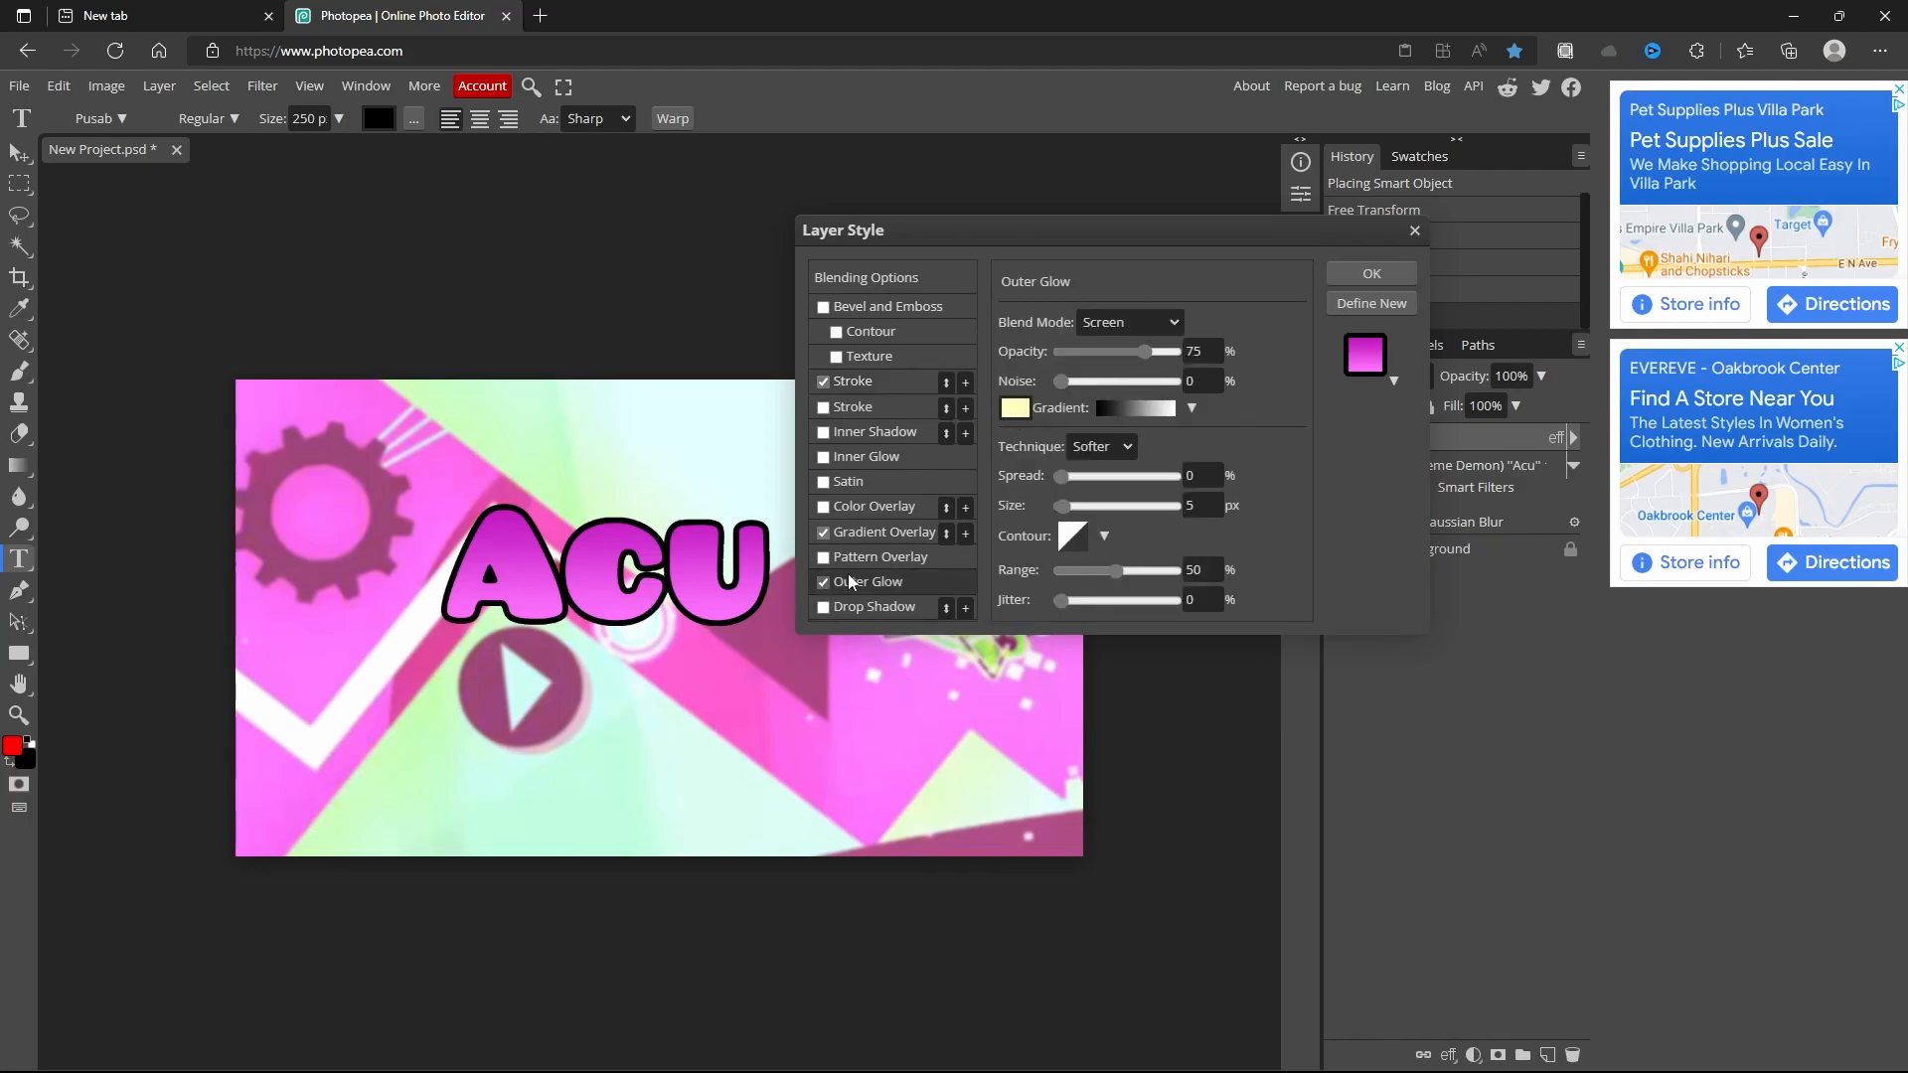
pyautogui.click(1018, 408)
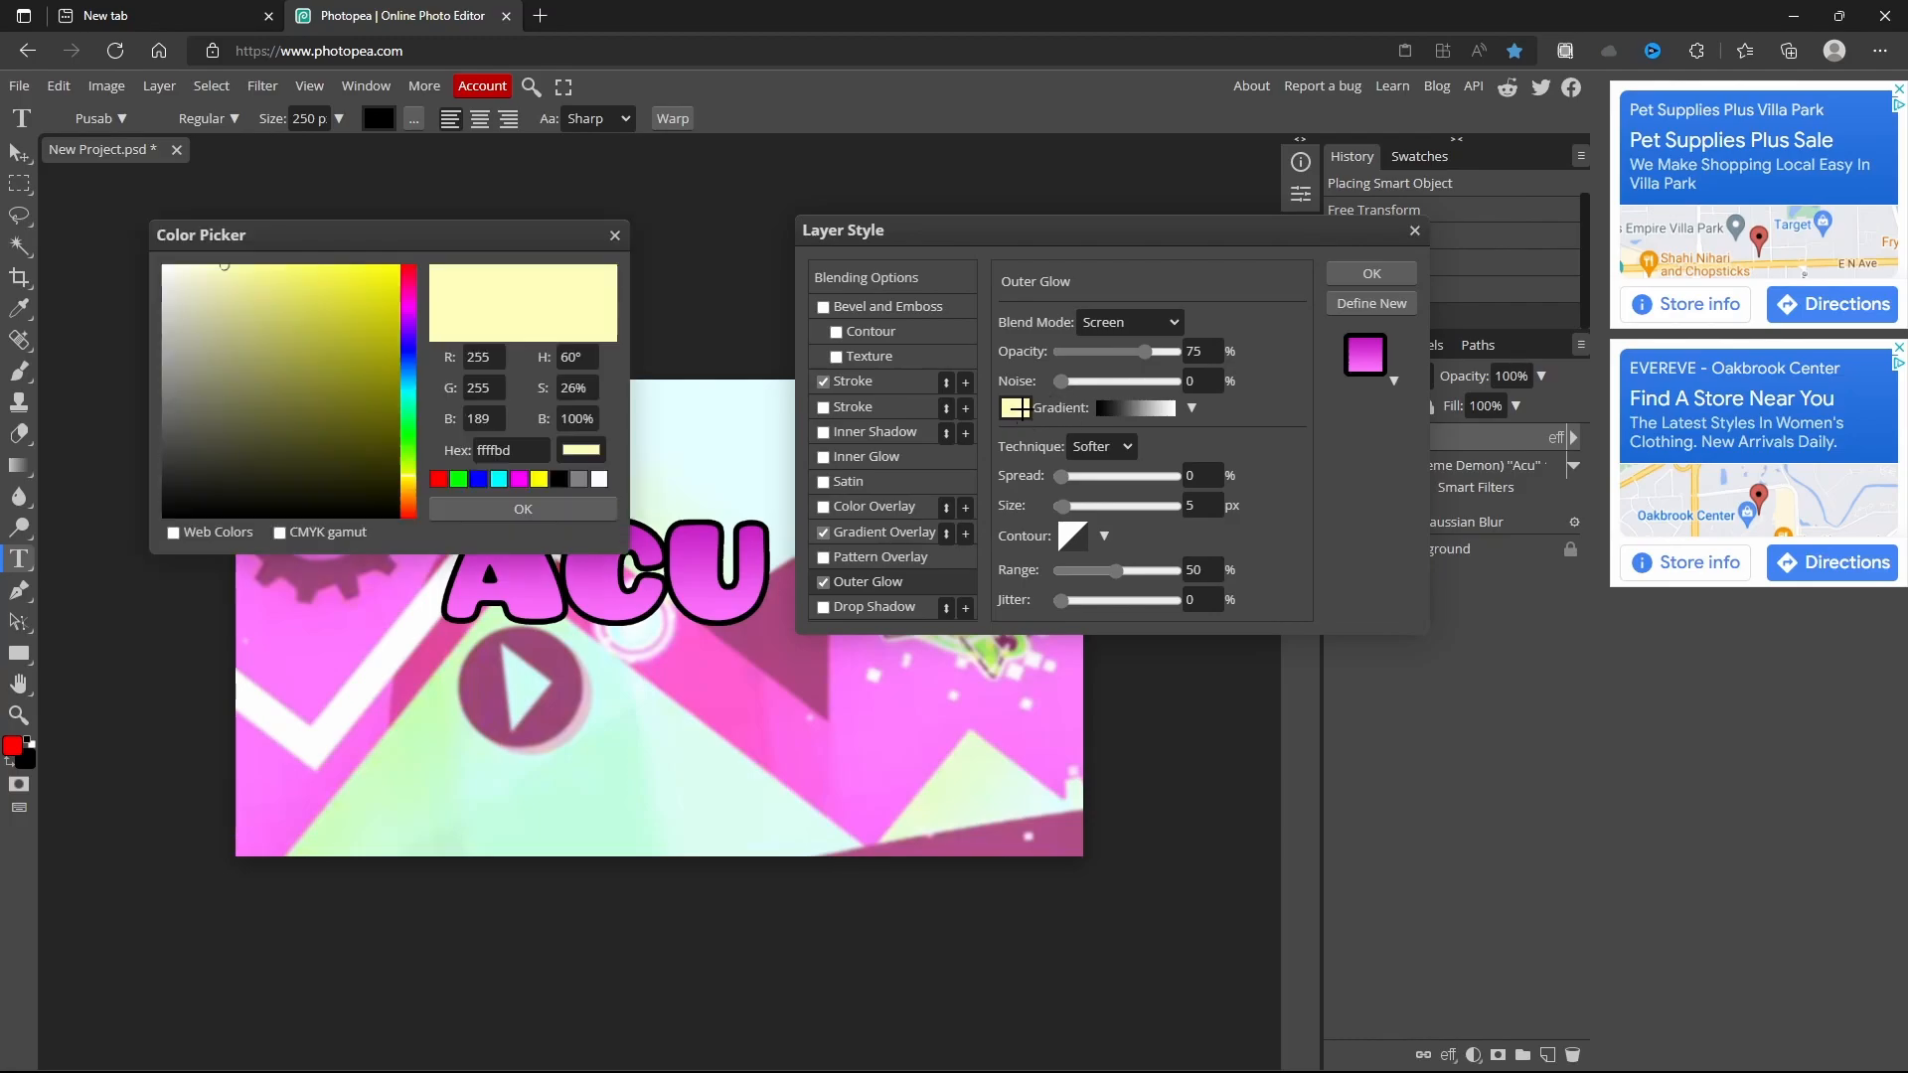
pyautogui.click(519, 480)
pyautogui.click(521, 510)
pyautogui.moveTo(1061, 477); pyautogui.dragTo(1101, 501)
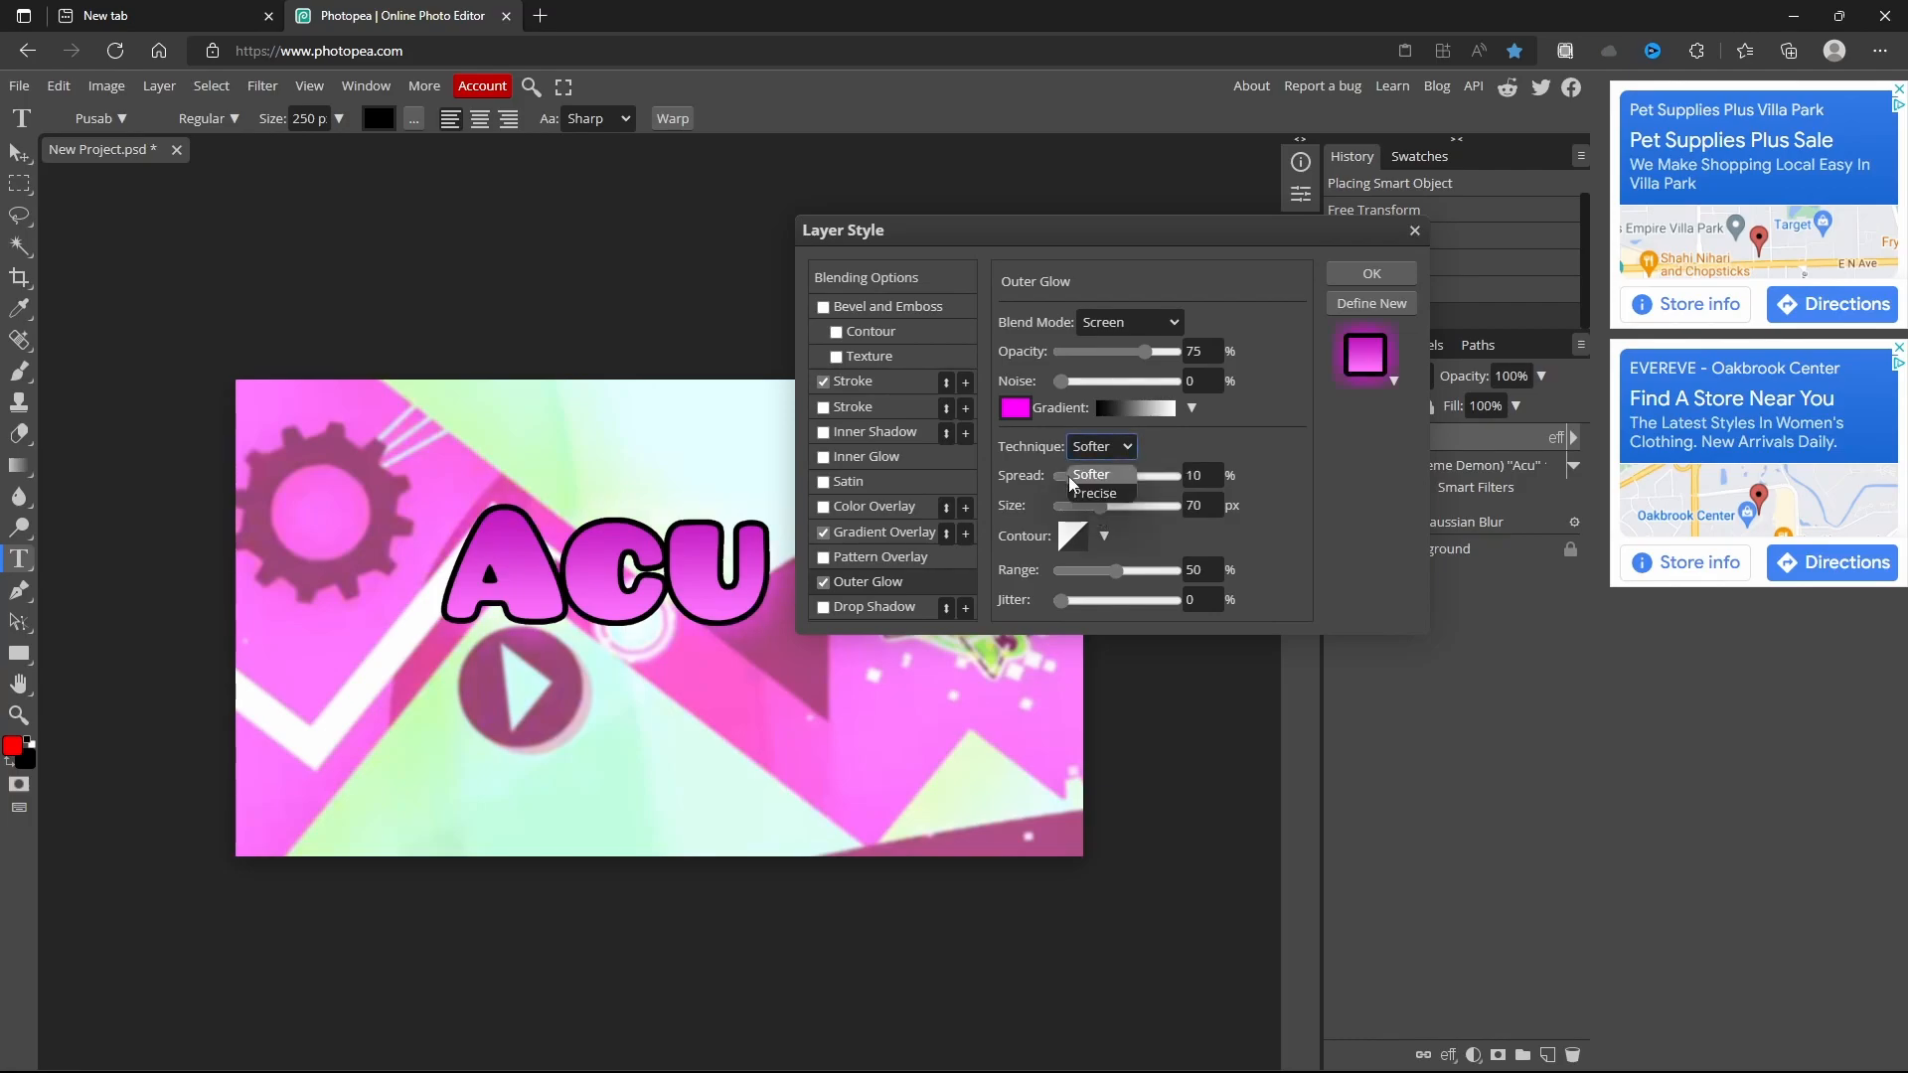
# - Set the outer glow to Normal blending, 6% spread, 52 px size and white color, and accept the layer style
pyautogui.click(1136, 323)
pyautogui.click(1105, 351)
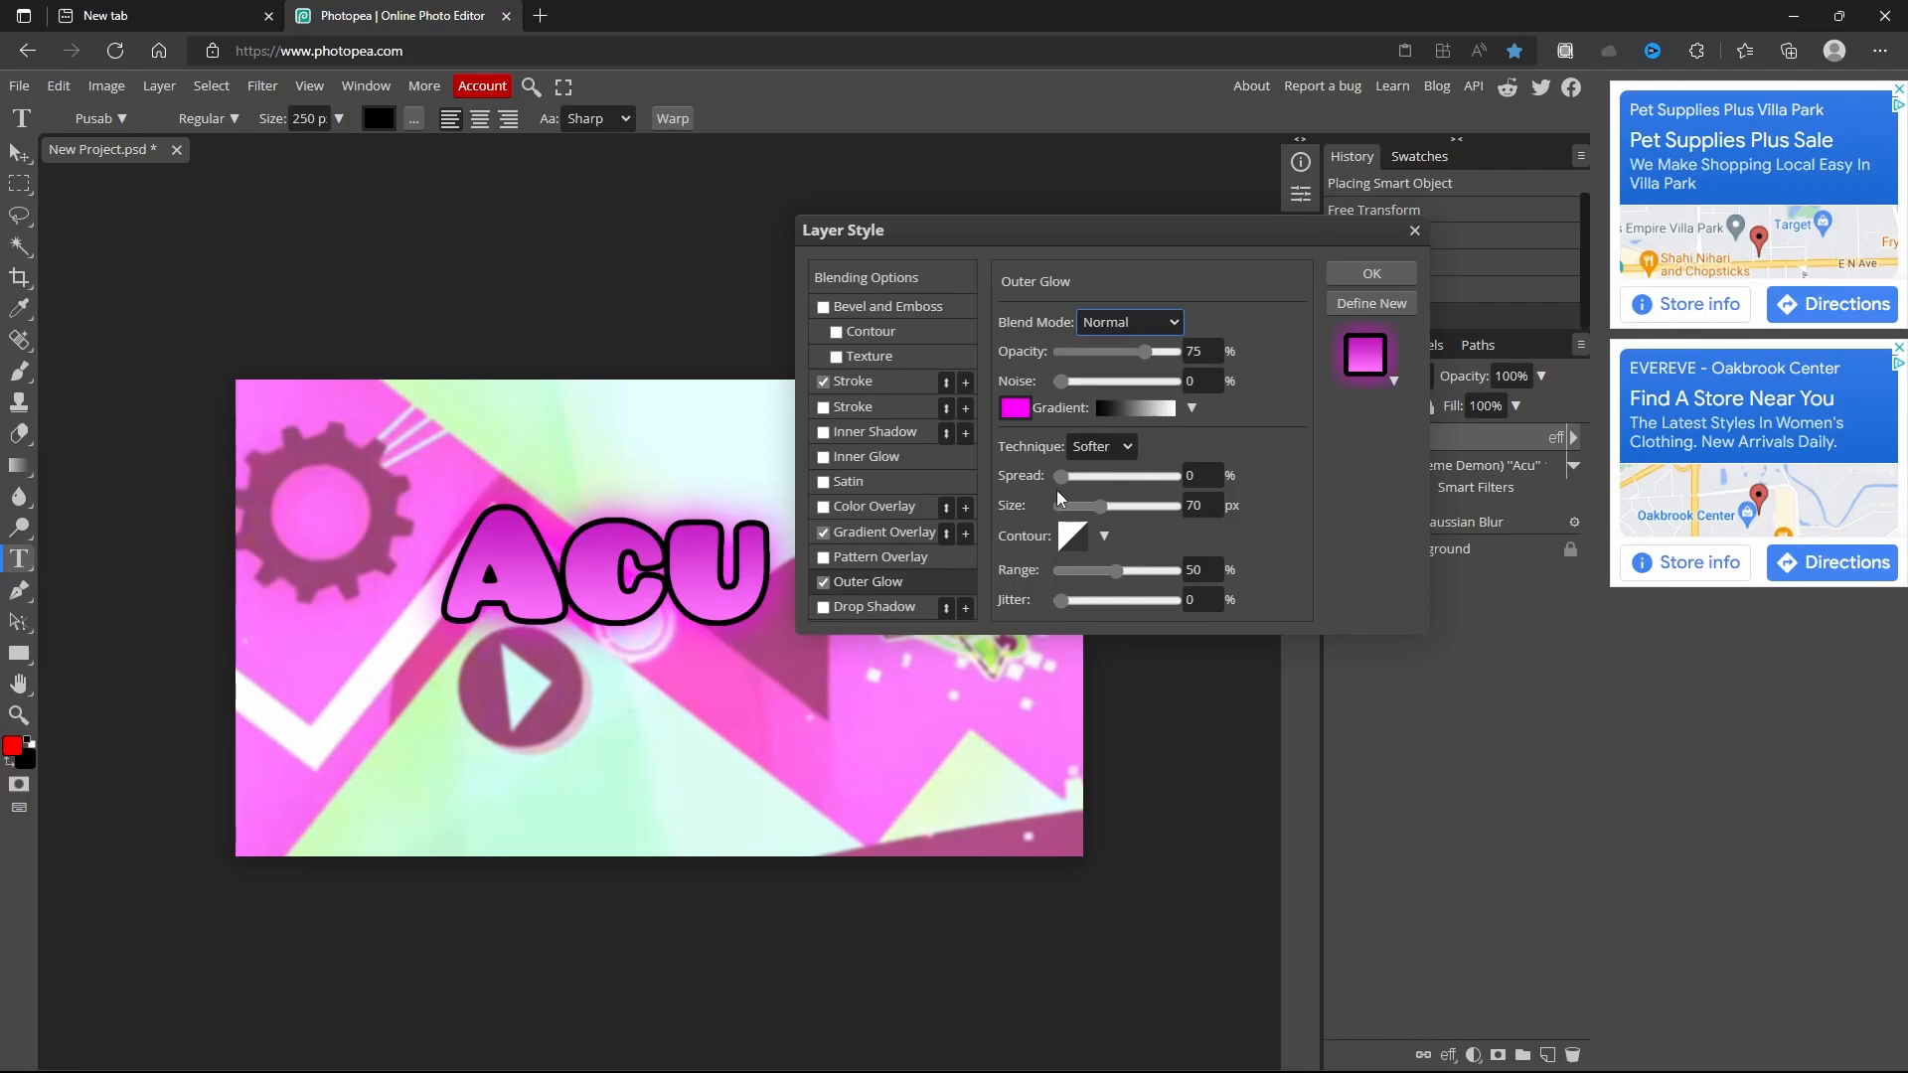
pyautogui.moveTo(1063, 476); pyautogui.dragTo(1109, 478)
pyautogui.click(1116, 321)
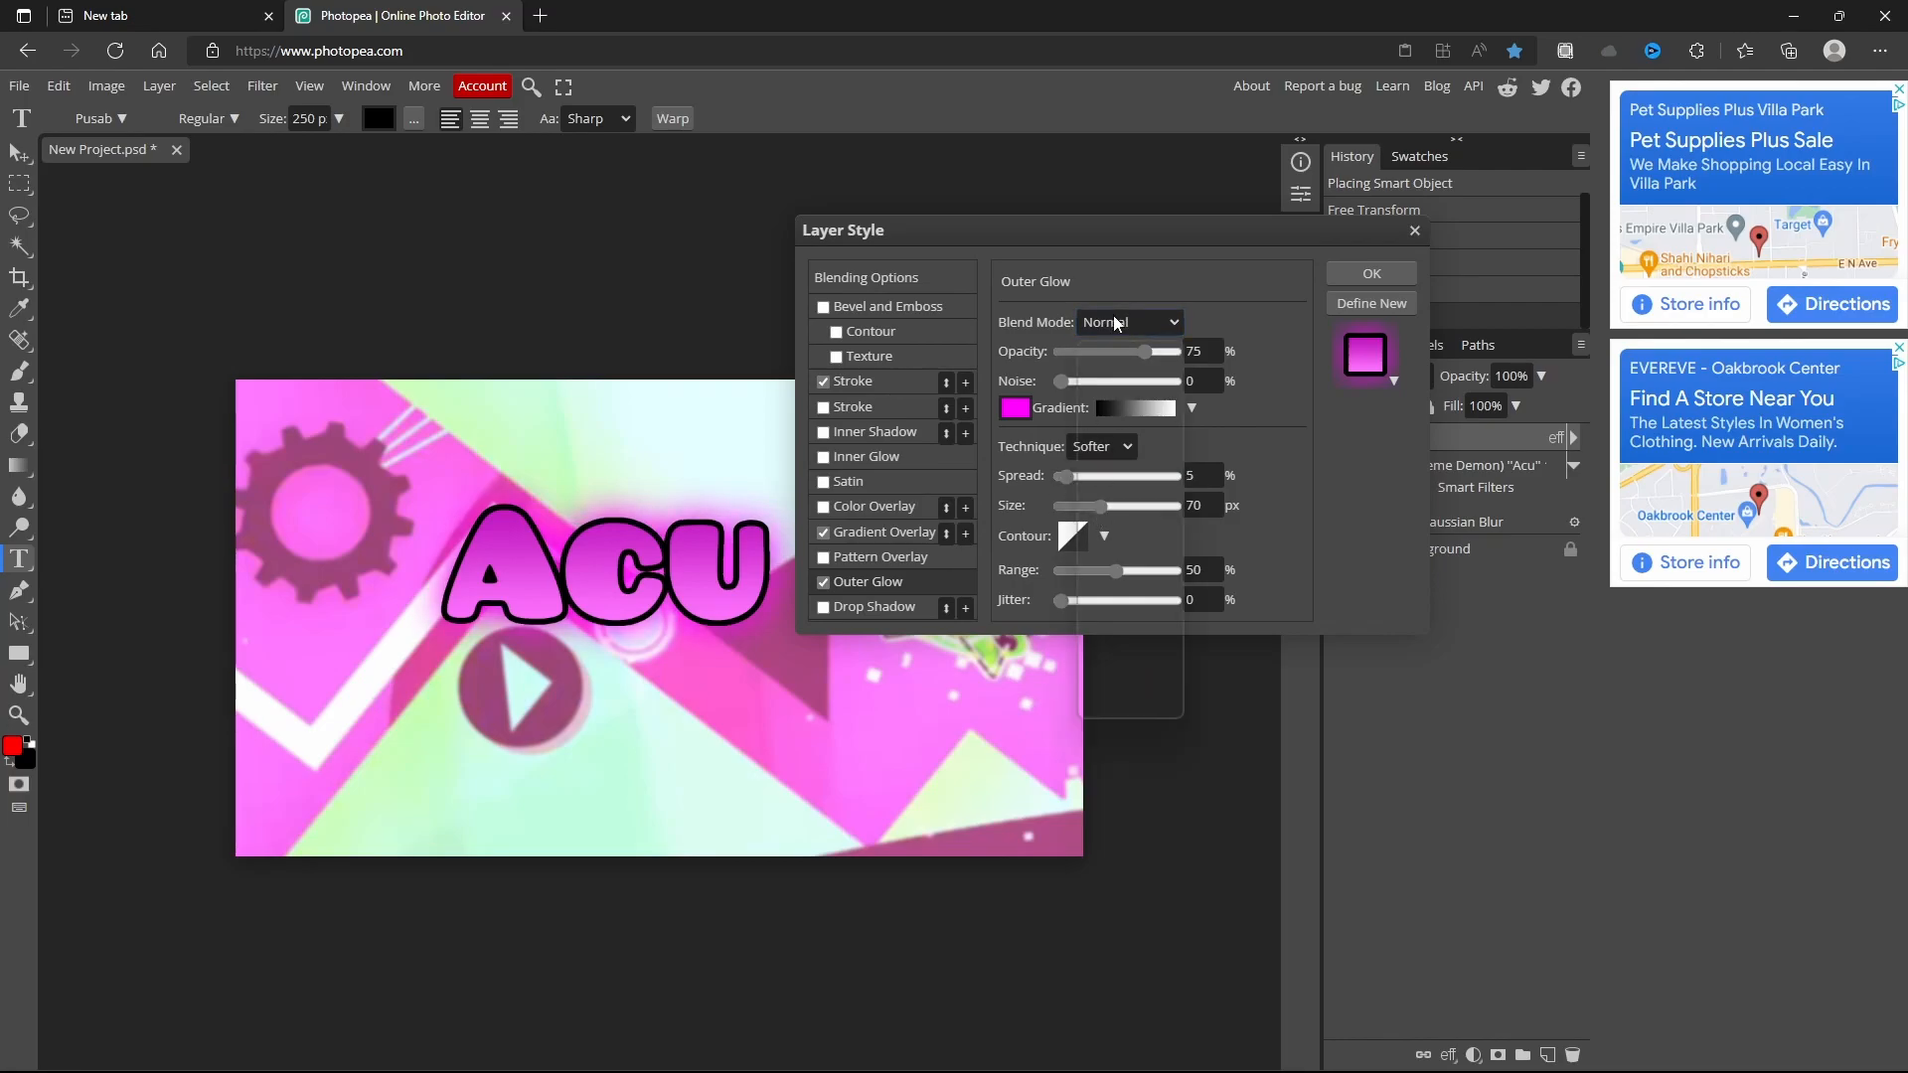
pyautogui.click(1117, 350)
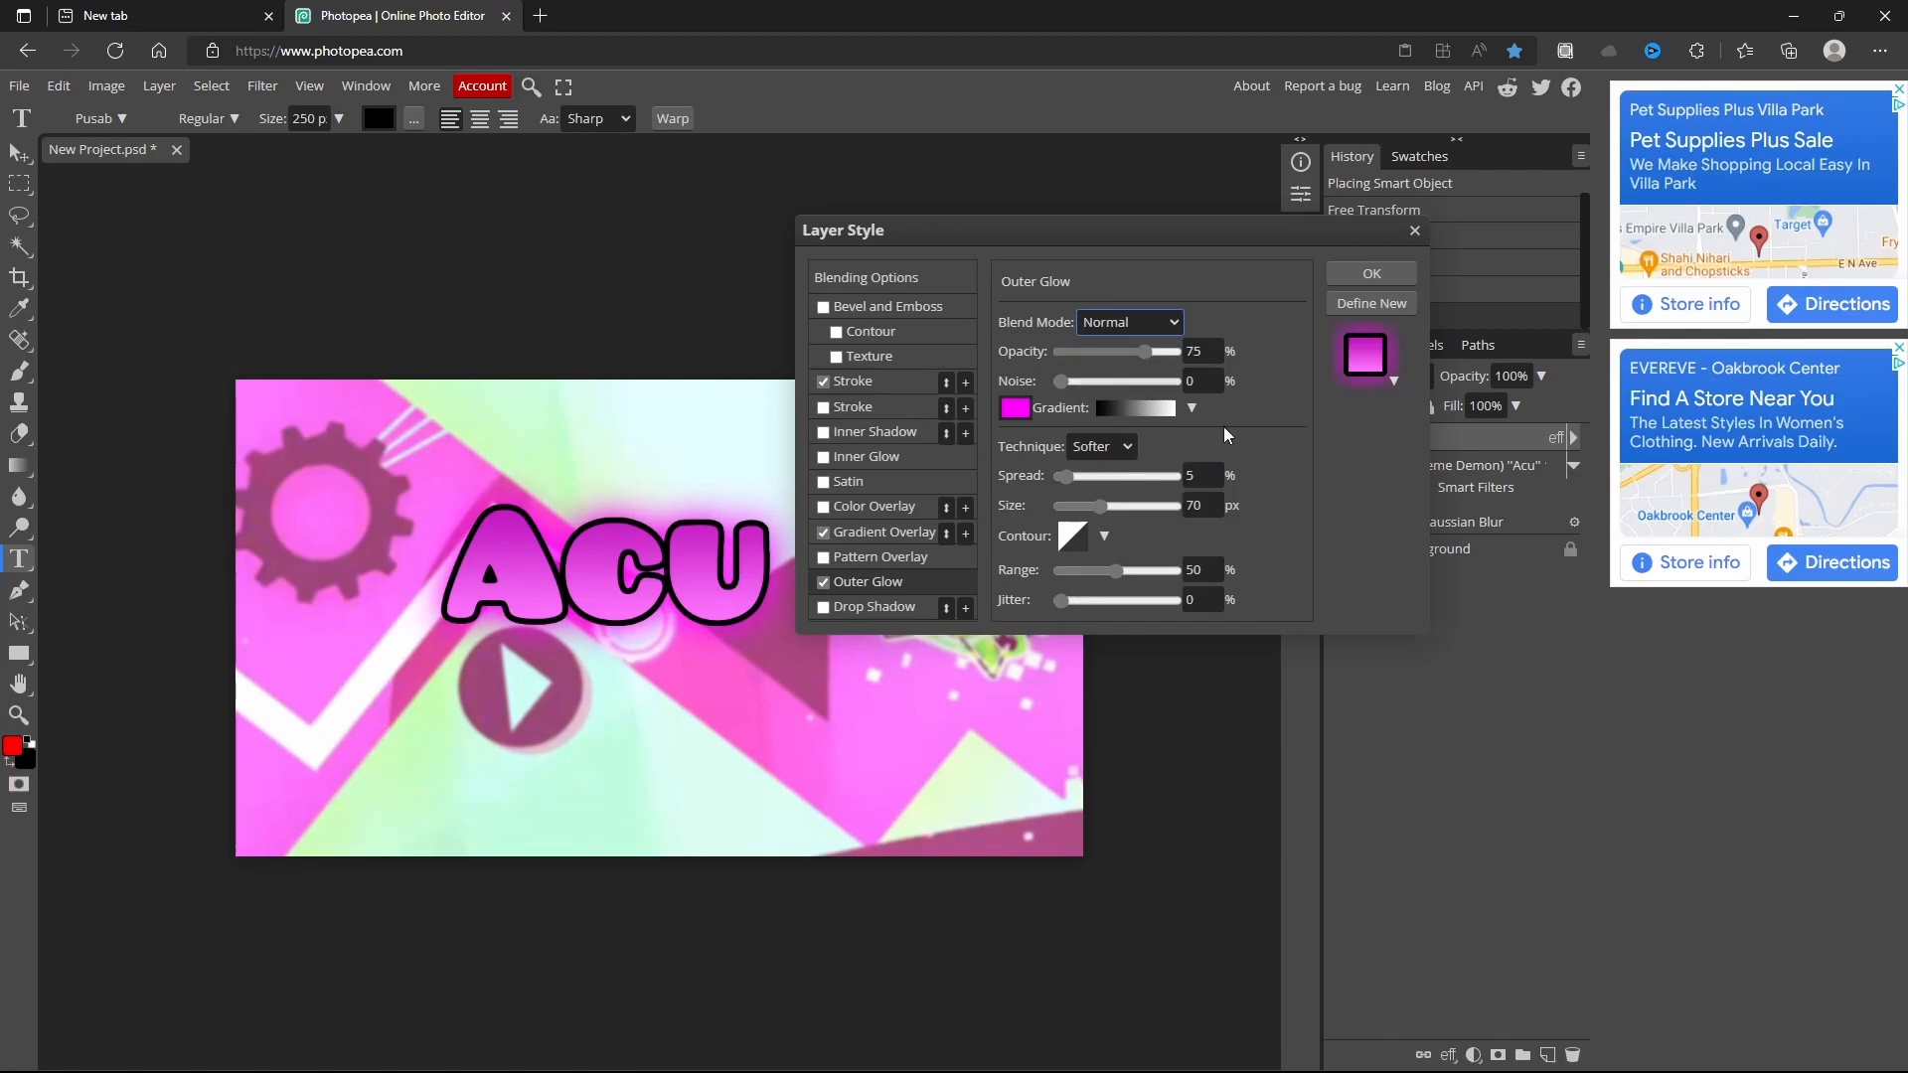
pyautogui.click(1071, 474)
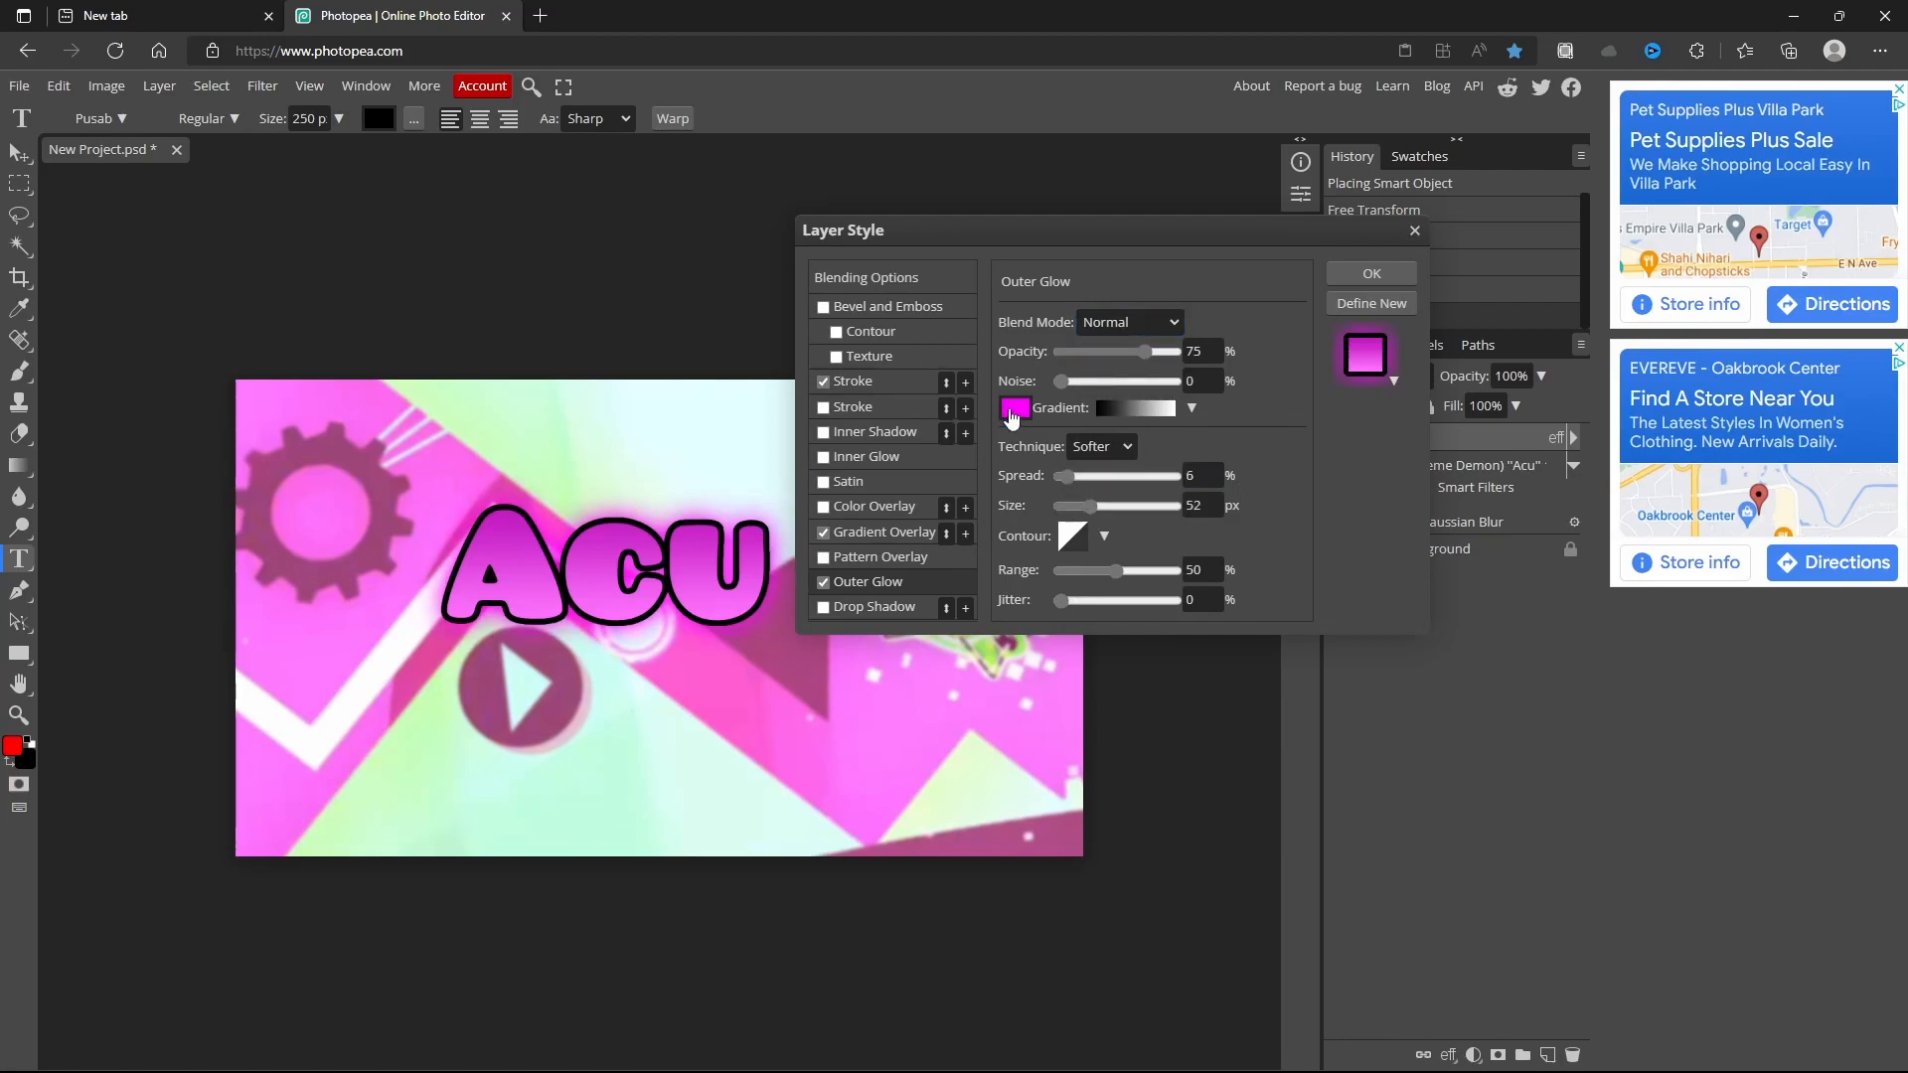
pyautogui.click(1003, 414)
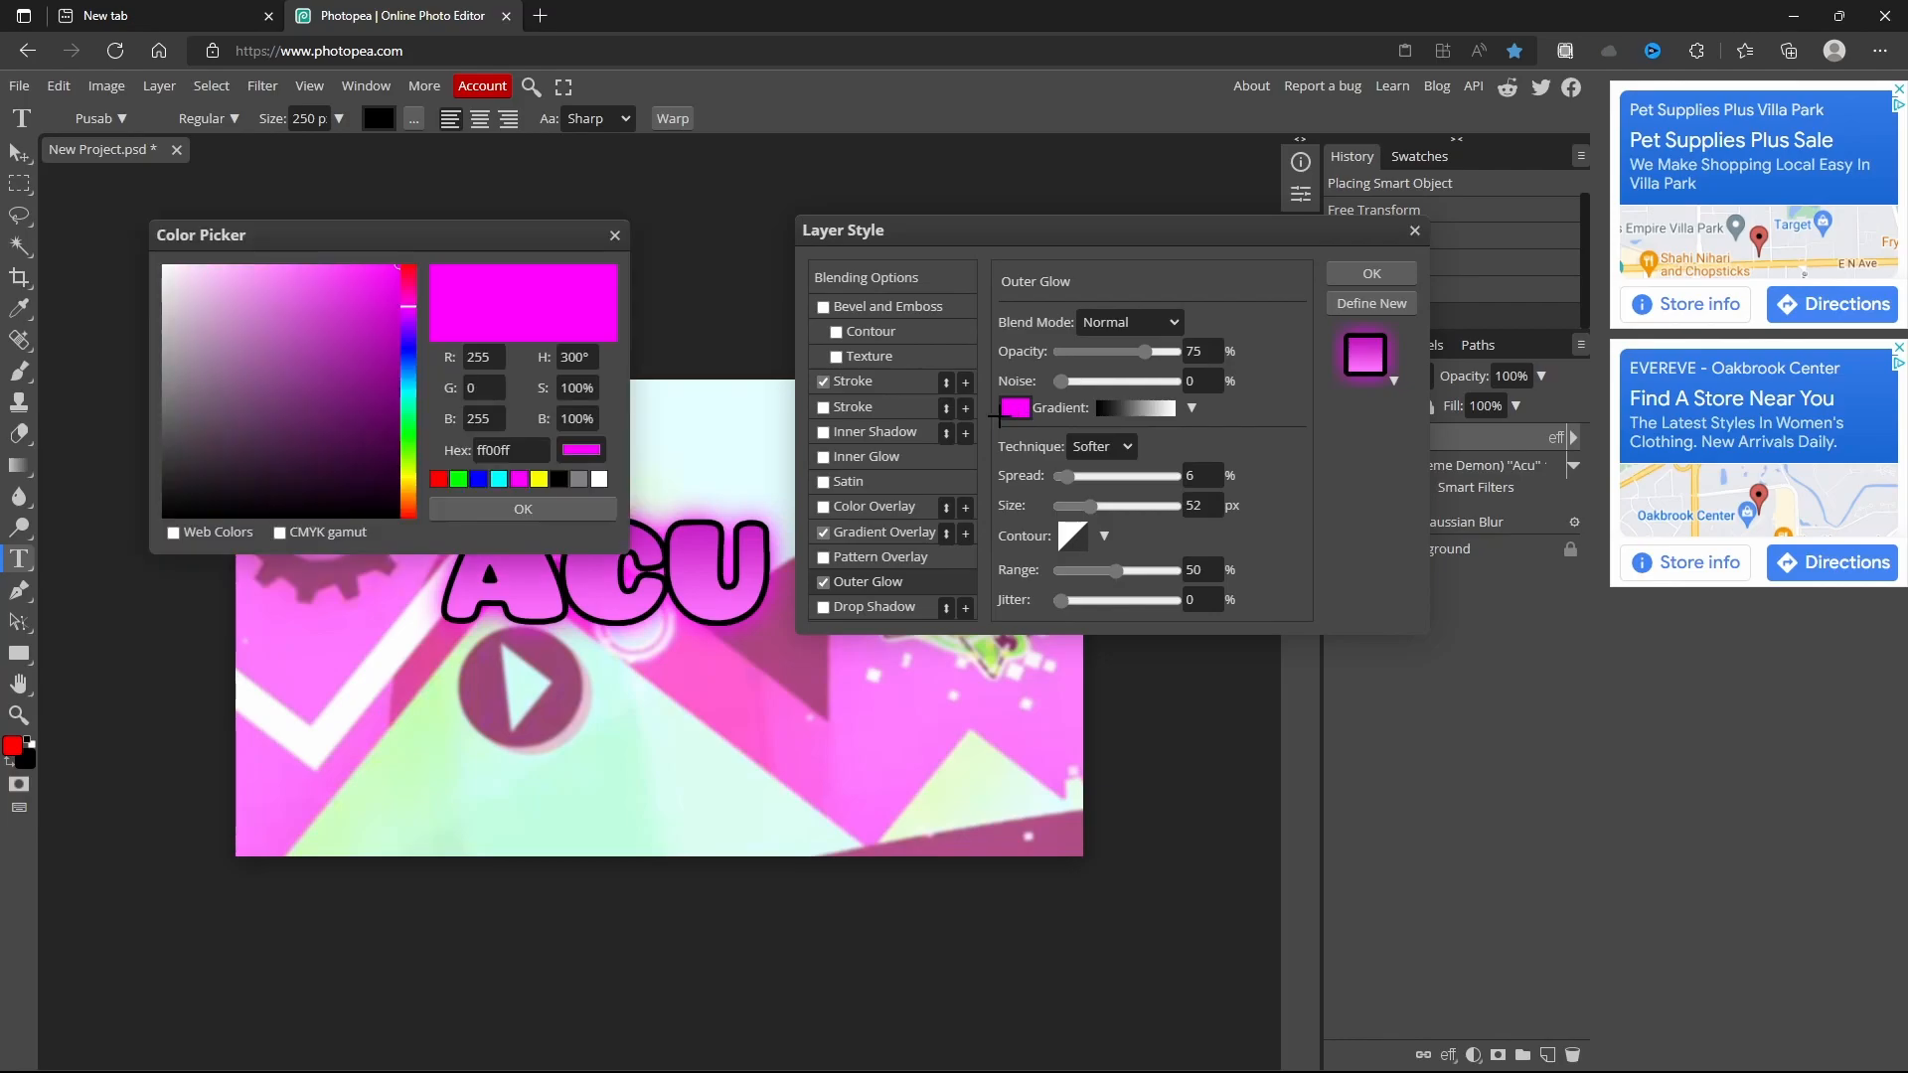
pyautogui.click(600, 481)
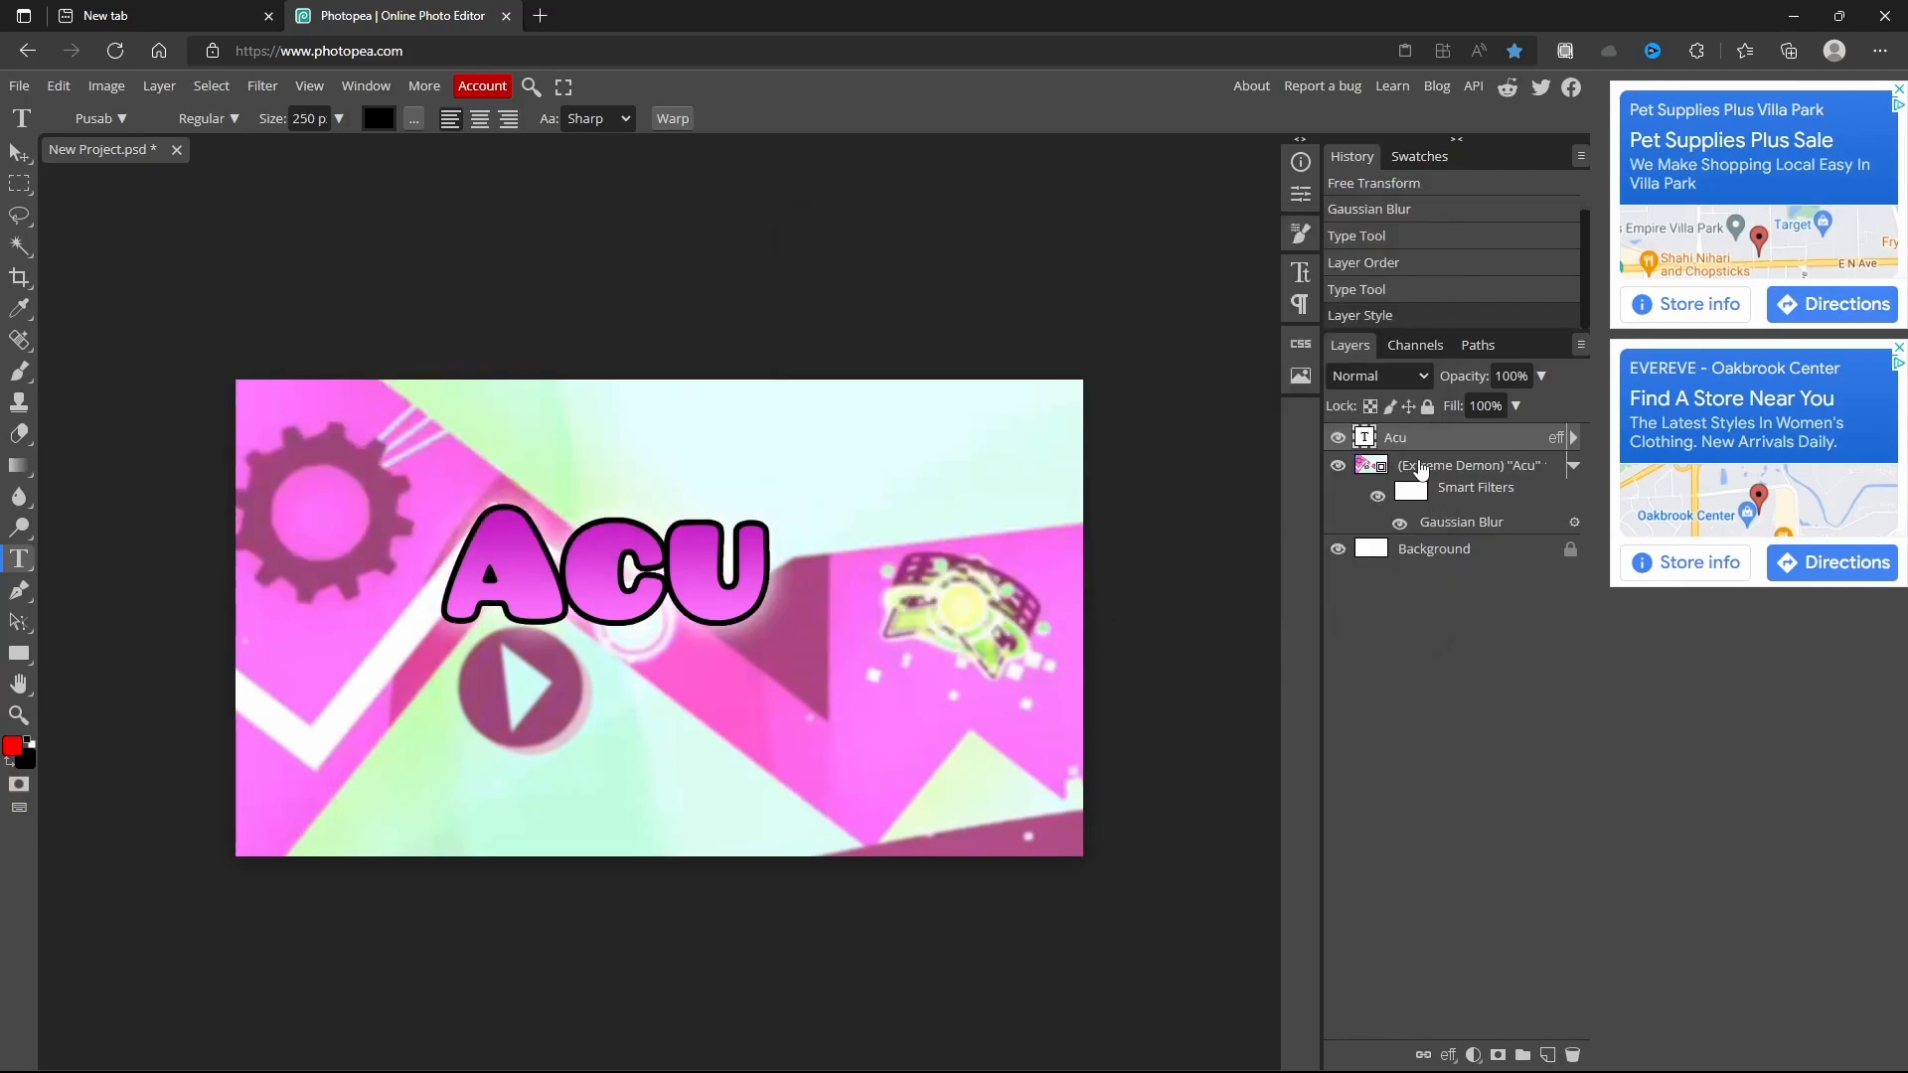
# - Move the Acu text up to the upper middle of the thumbnail
pyautogui.click(20, 151)
pyautogui.moveTo(686, 617); pyautogui.dragTo(721, 517)
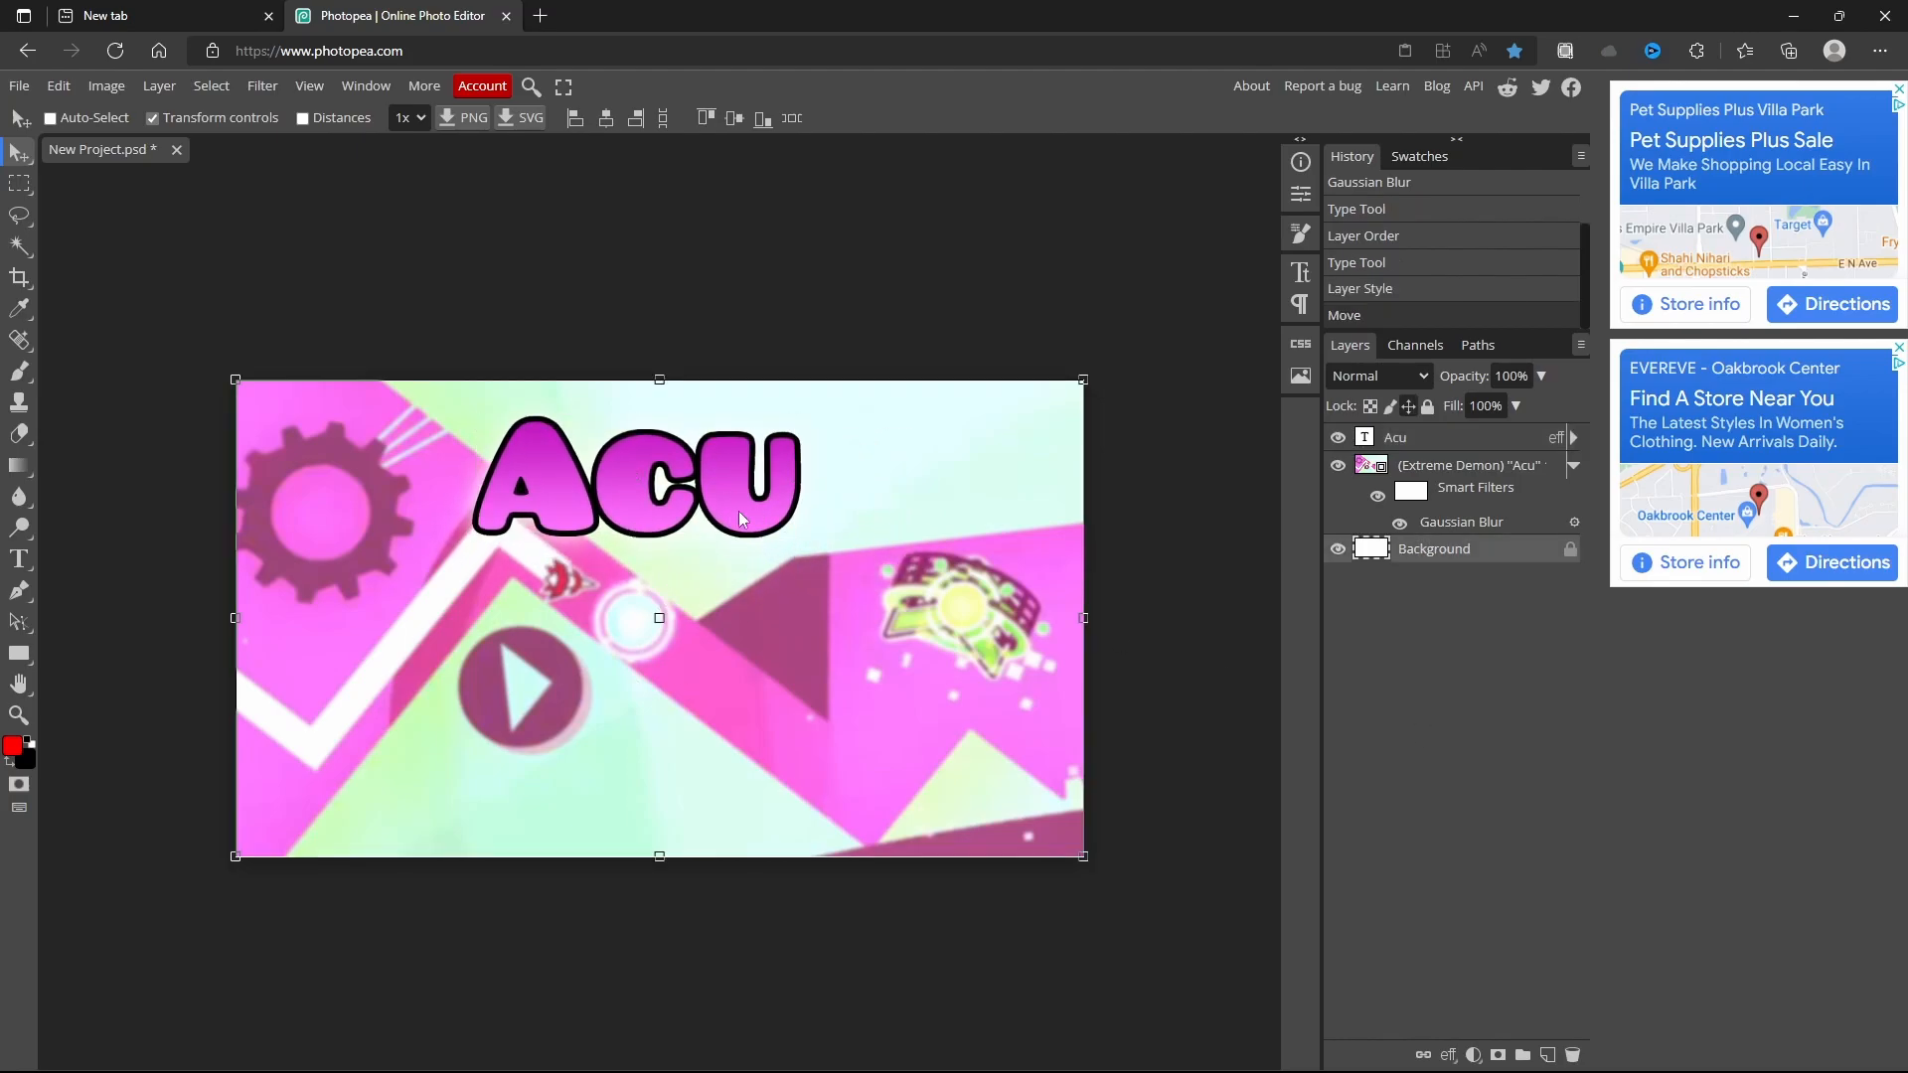
# - Shrink the browser window to uncover the desktop and open the Mad Thumbnail Pack folder beside it
pyautogui.click(1839, 16)
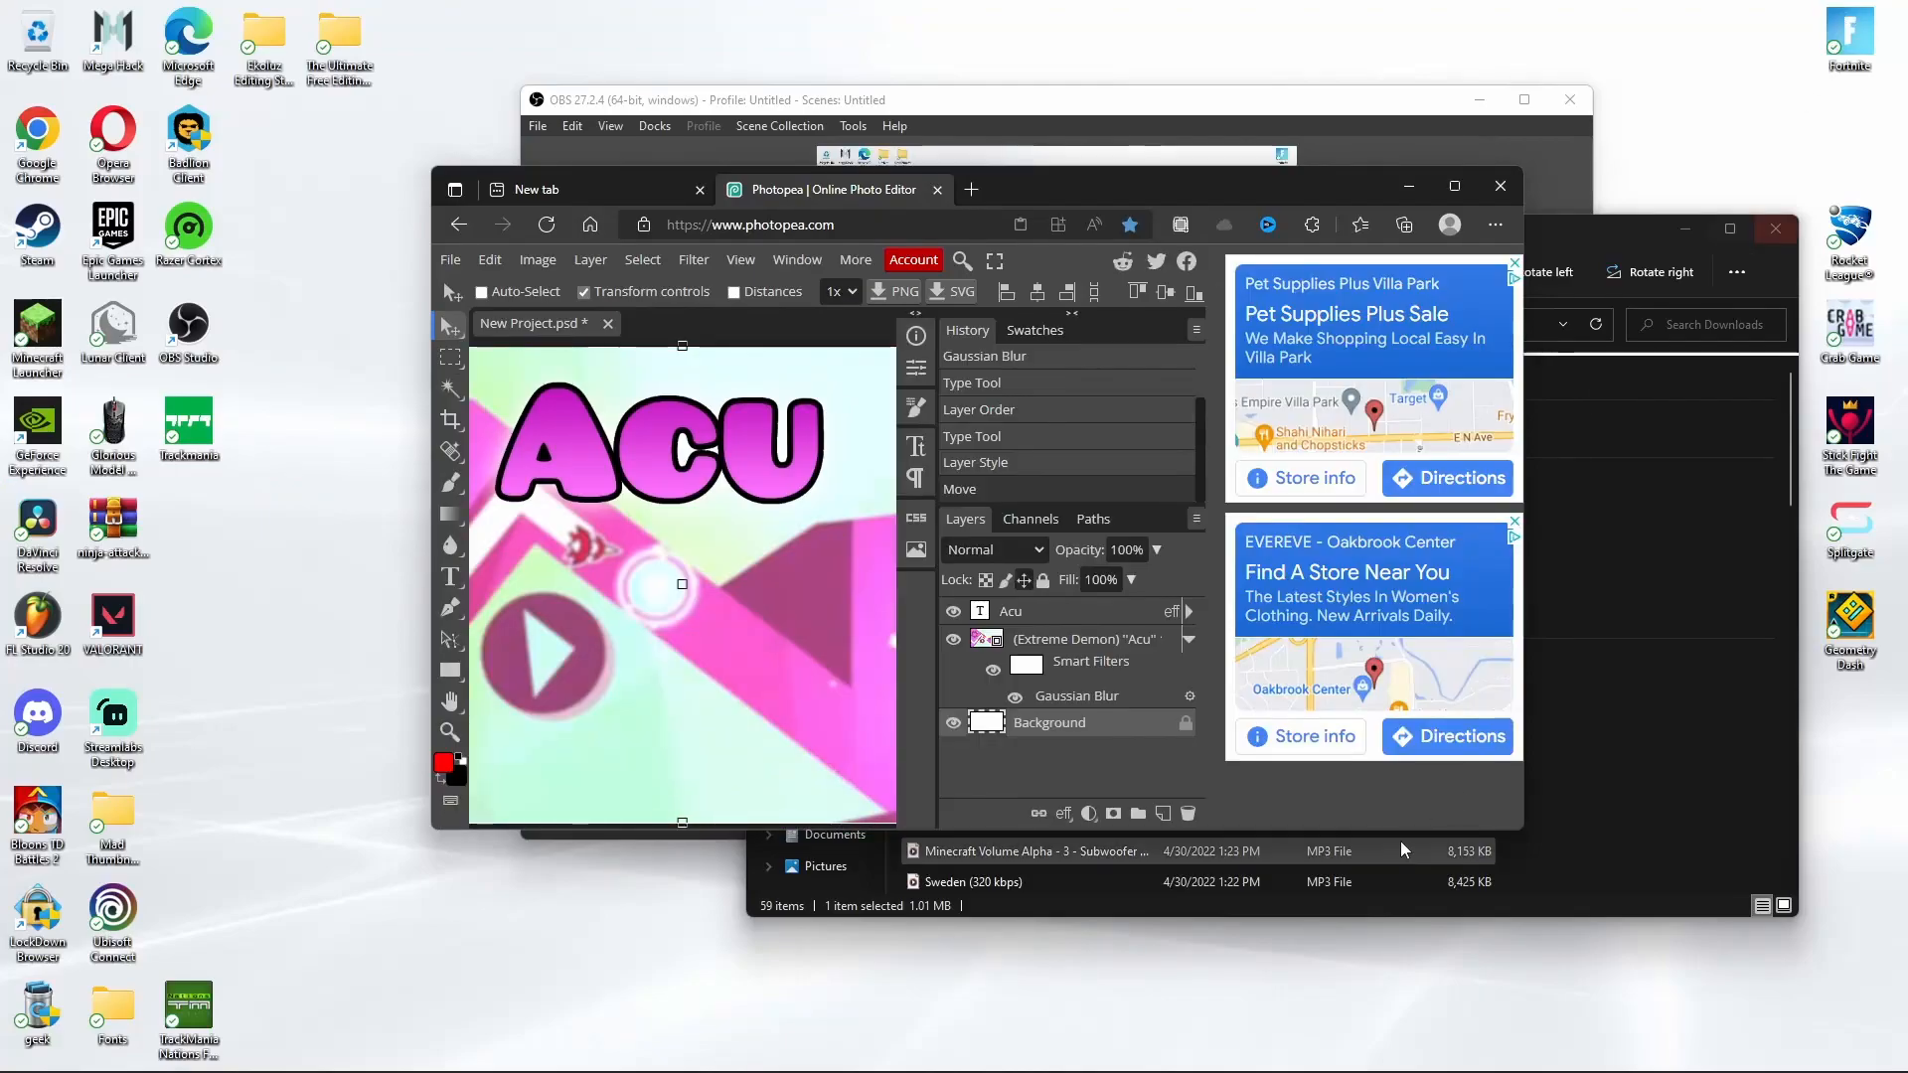
pyautogui.moveTo(1548, 843); pyautogui.dragTo(1770, 988)
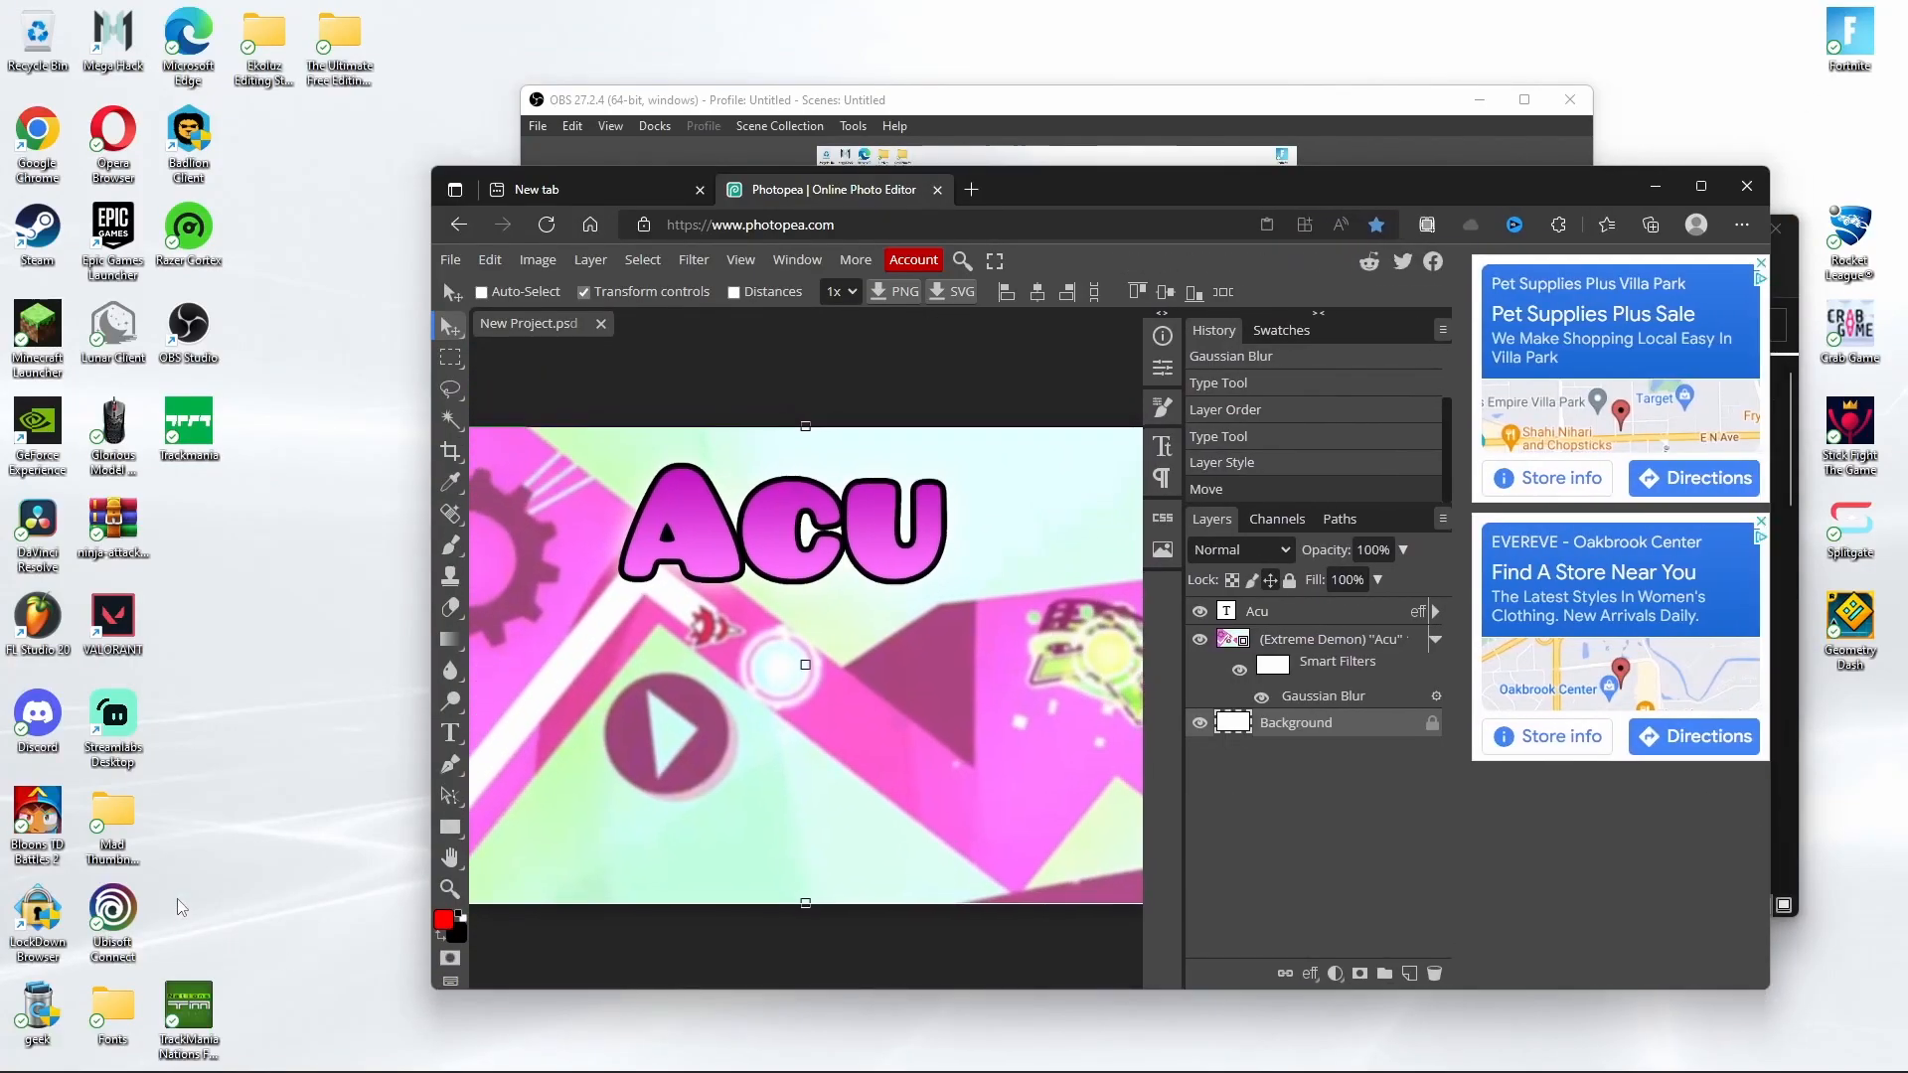
pyautogui.doubleClick(117, 820)
pyautogui.moveTo(956, 253); pyautogui.dragTo(1039, 208)
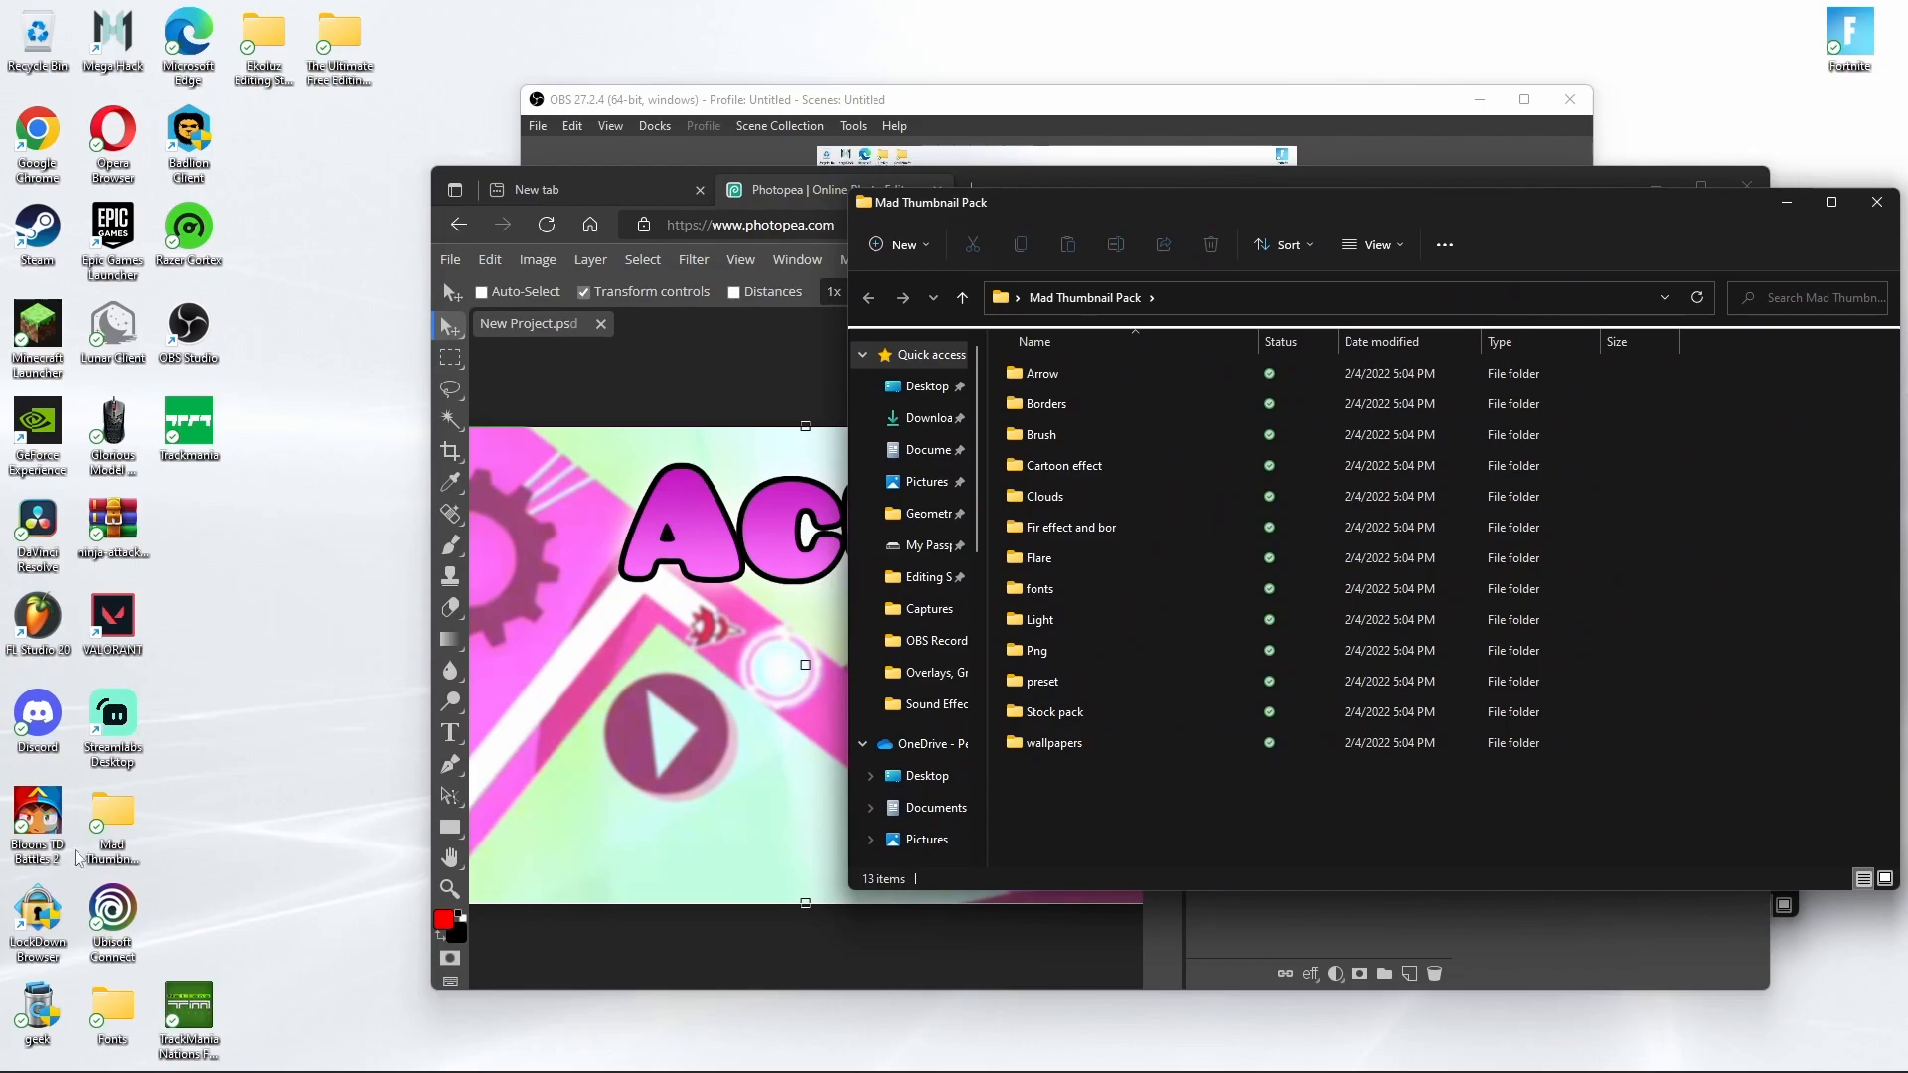
pyautogui.moveTo(1069, 206); pyautogui.dragTo(1045, 205)
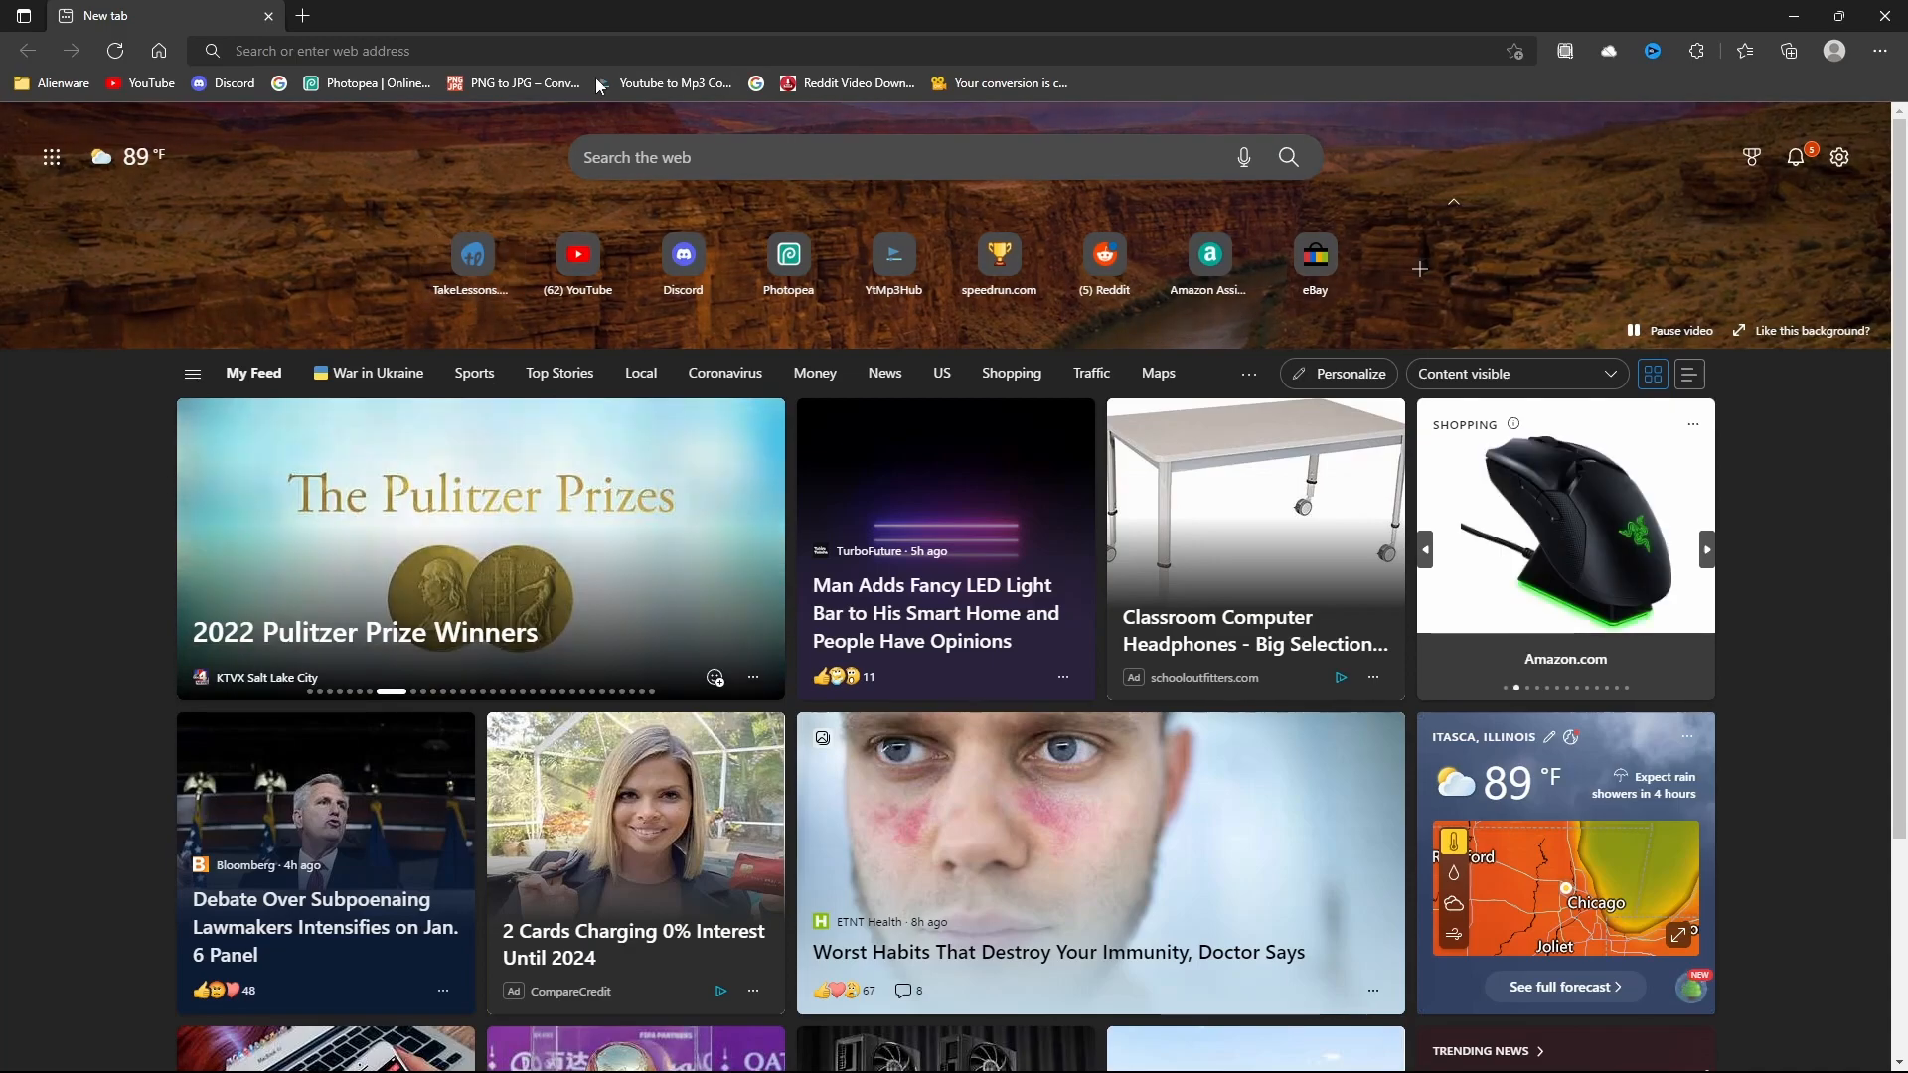
pyautogui.click(605, 48)
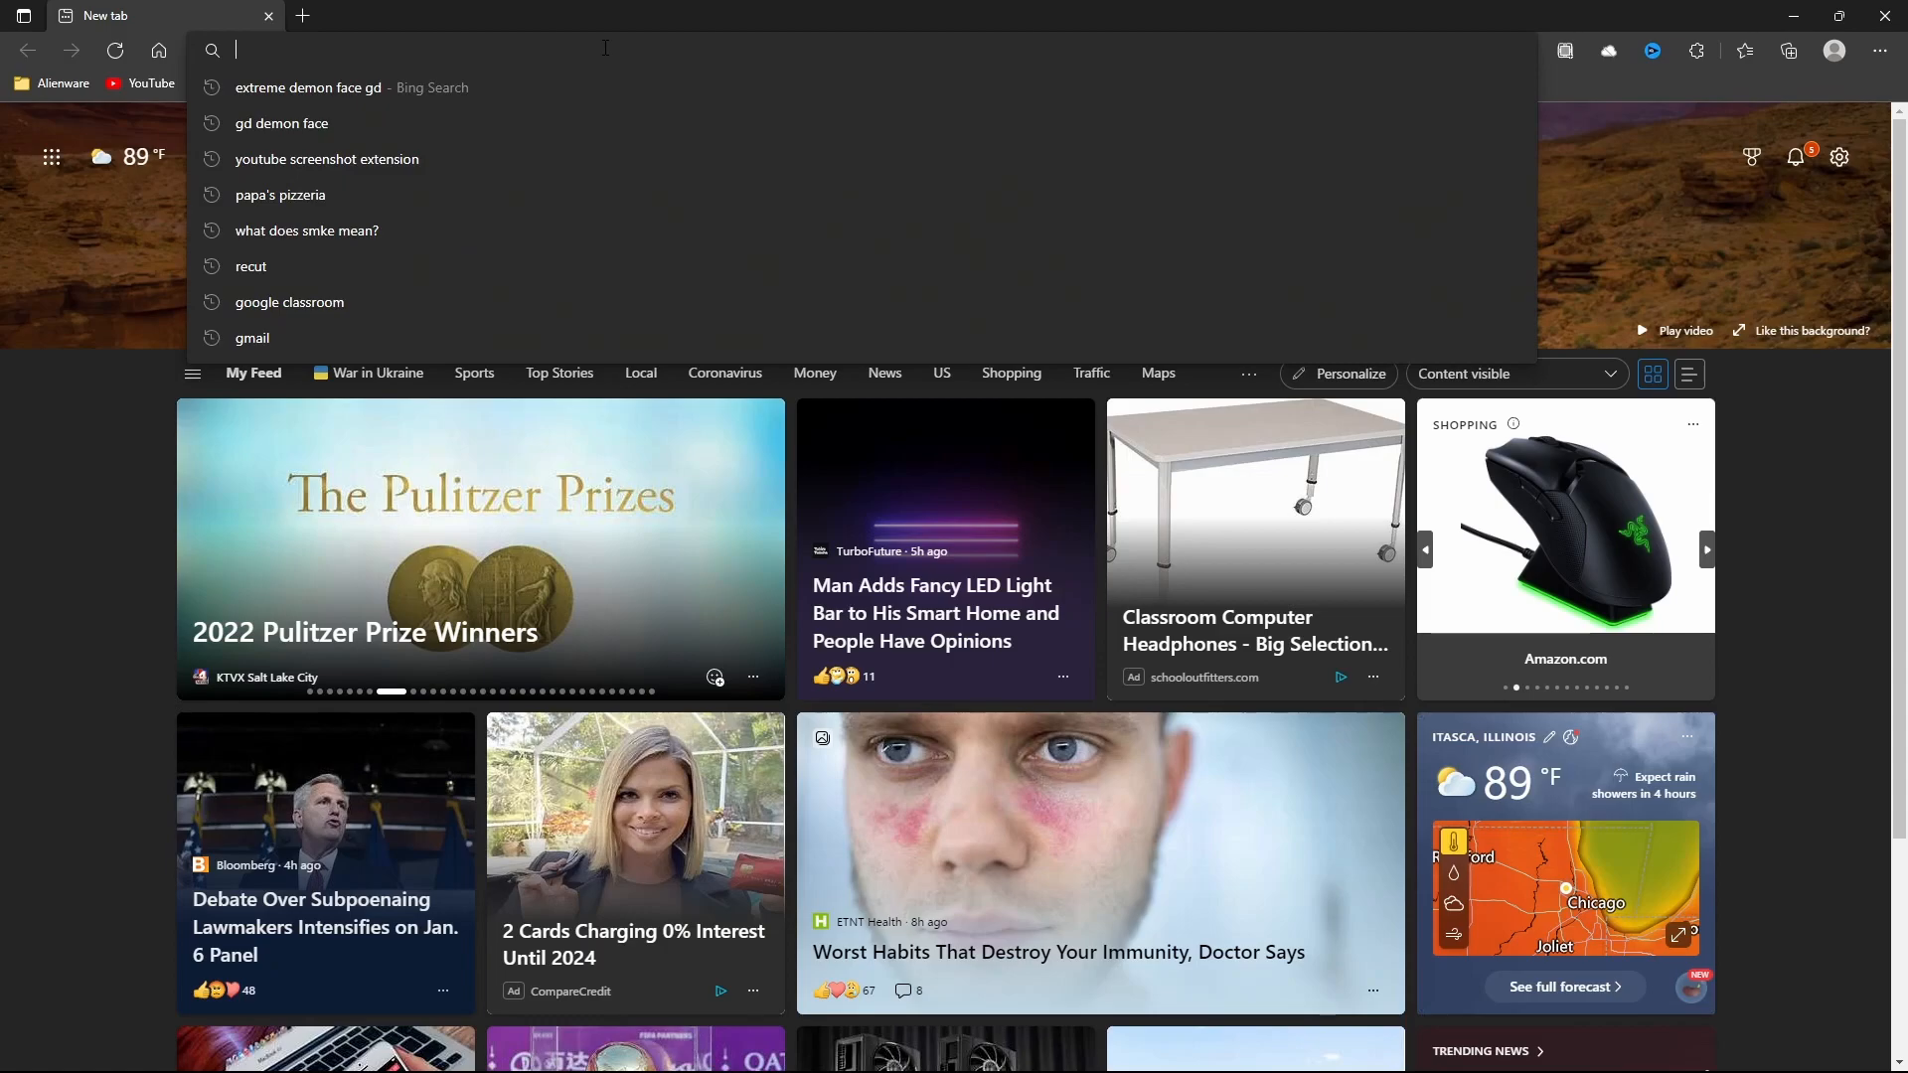
pyautogui.write('https://www.youtube.com/watch?v=AjOy4we_IQg&t=1s')
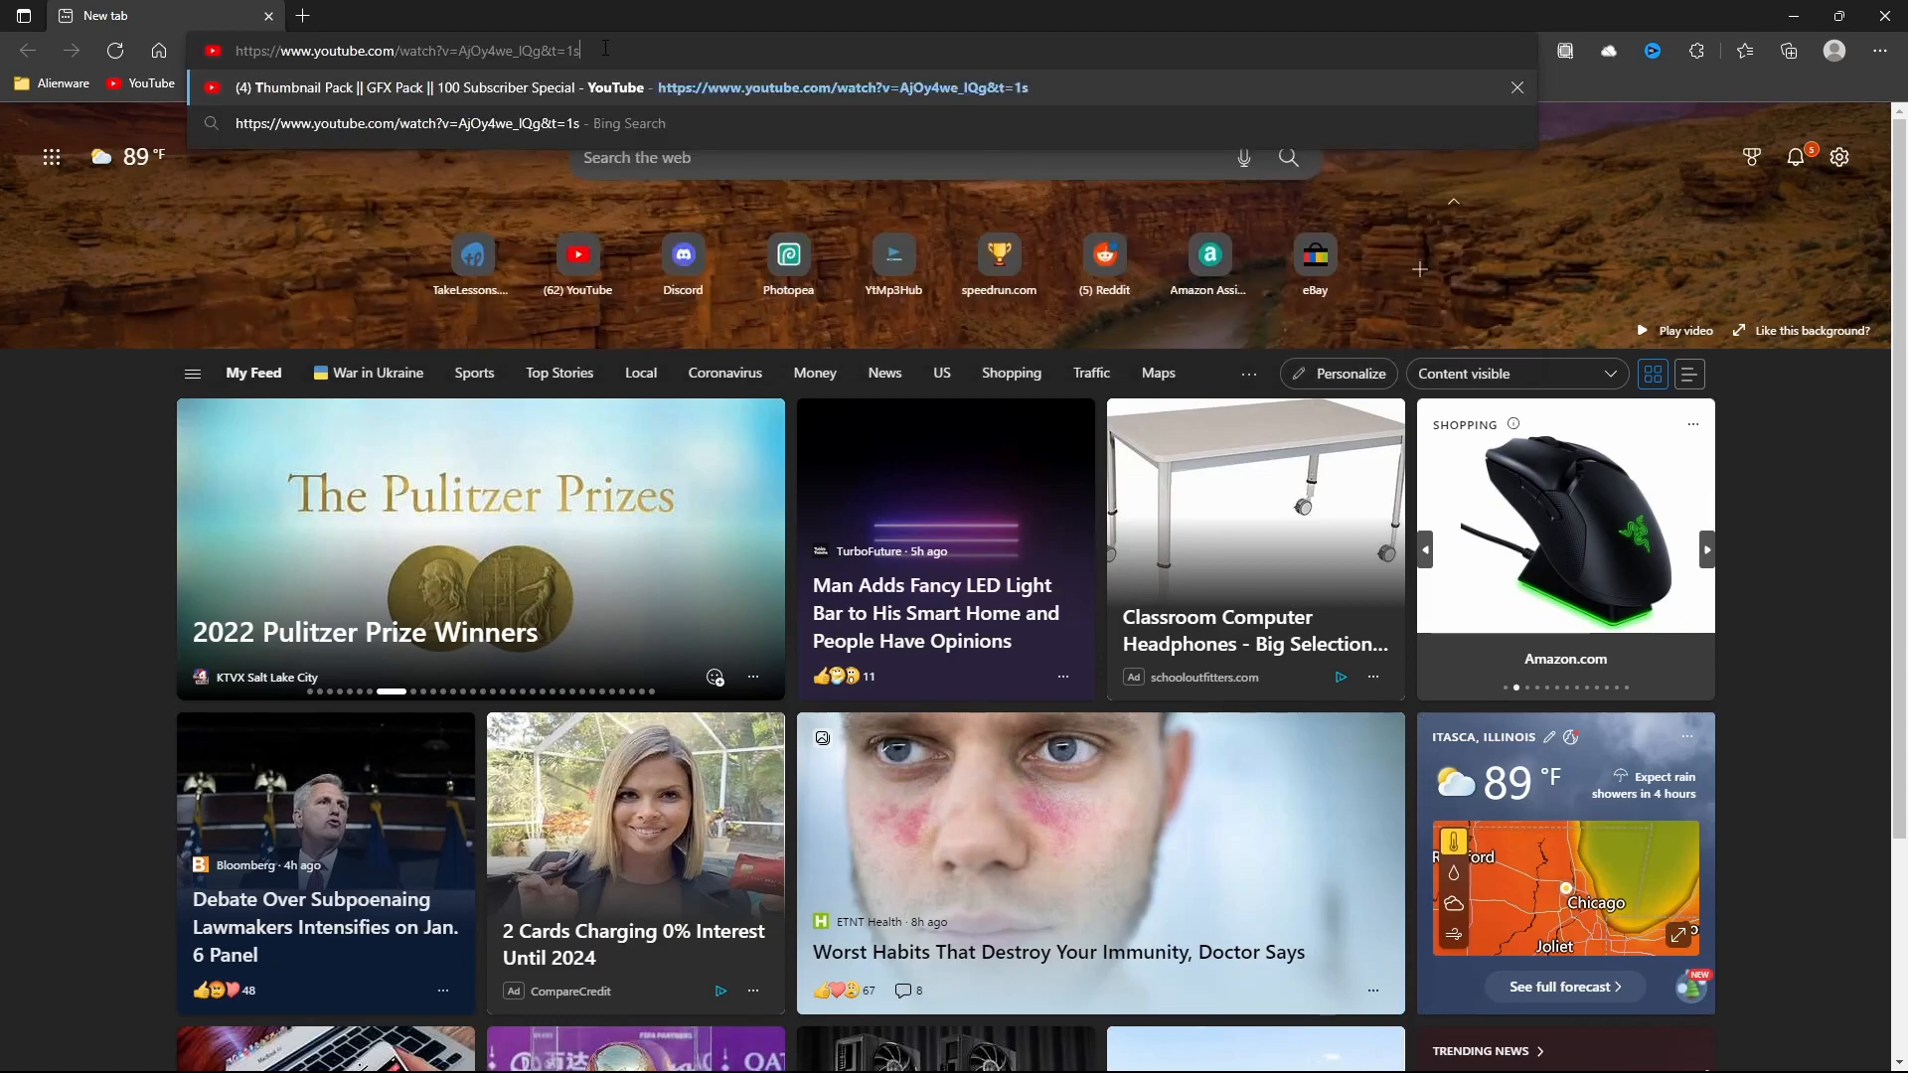
pyautogui.press('Return')
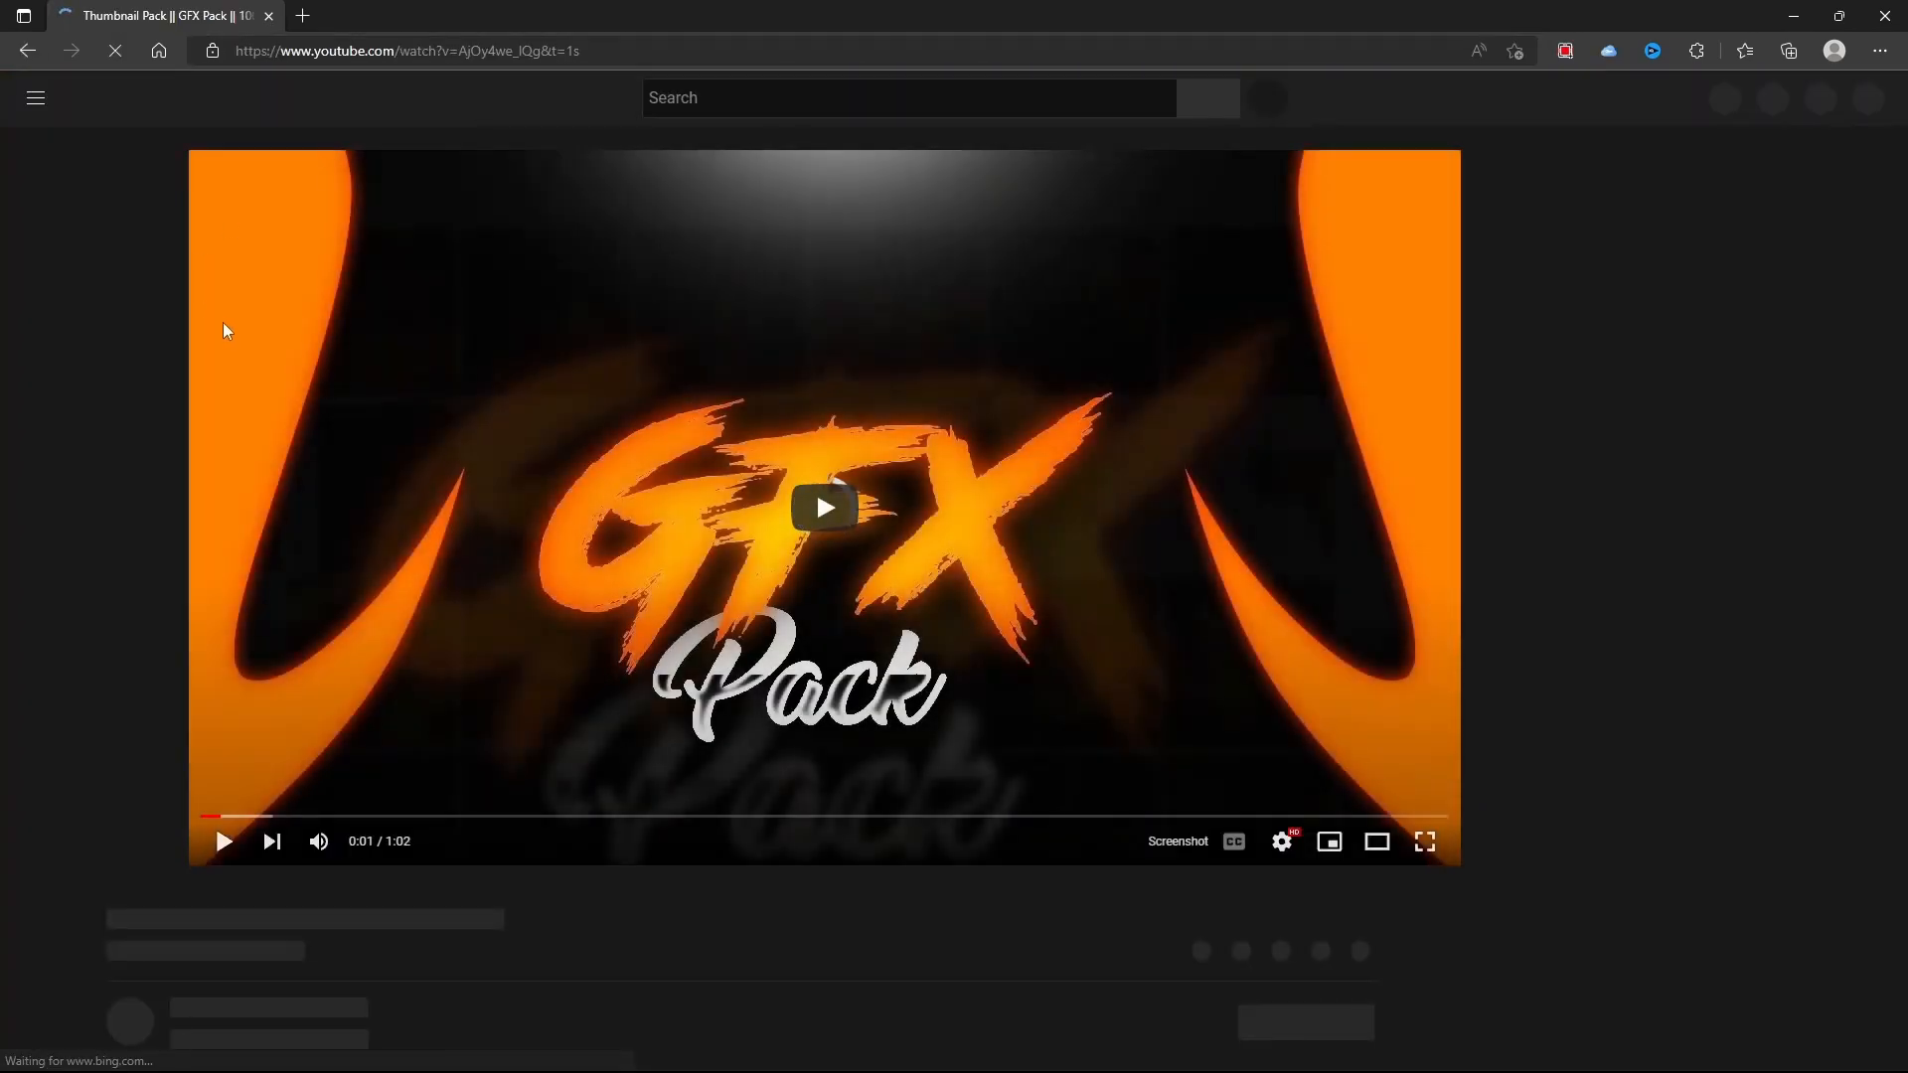
# - Follow the MediaFire link in the video's description and download Mad Thumbnail Pack.zip
pyautogui.click(813, 376)
pyautogui.scroll(-5, 624, 634)
pyautogui.click(594, 517)
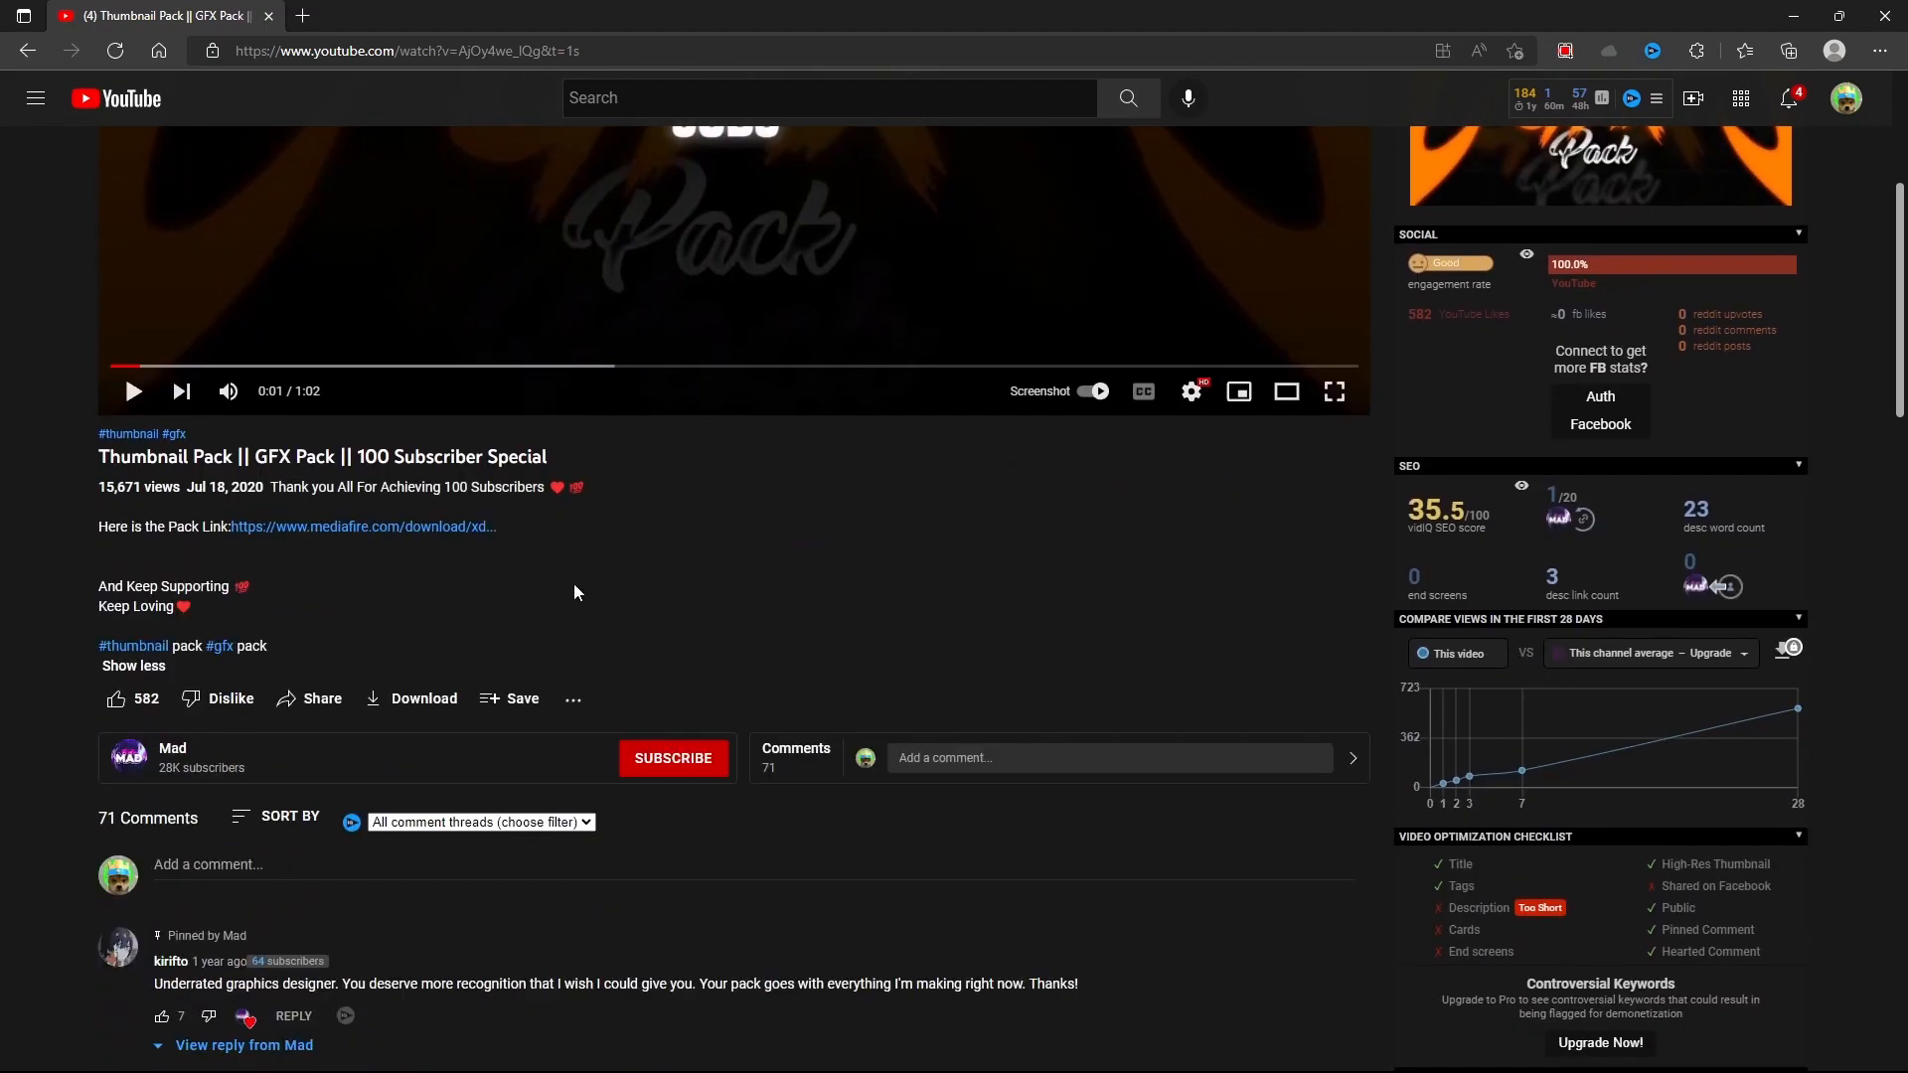
pyautogui.click(315, 528)
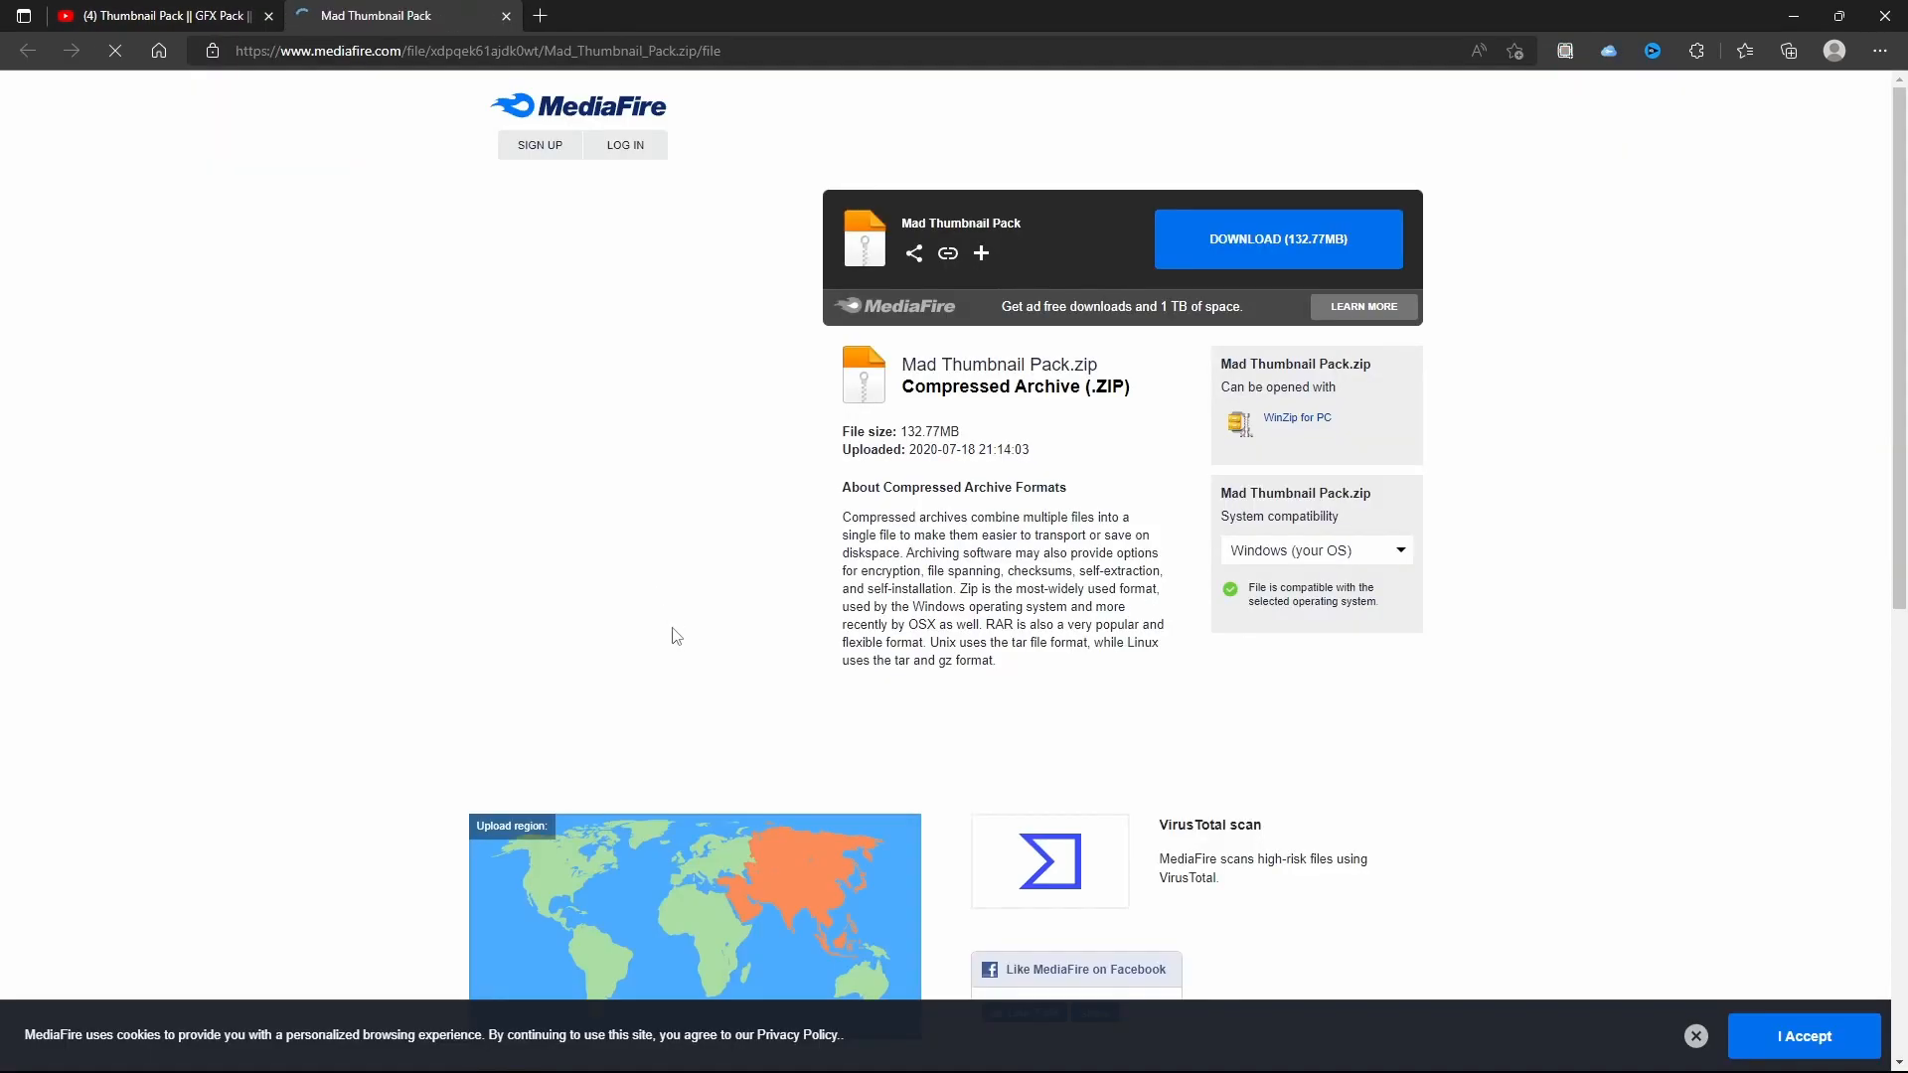
pyautogui.click(1271, 249)
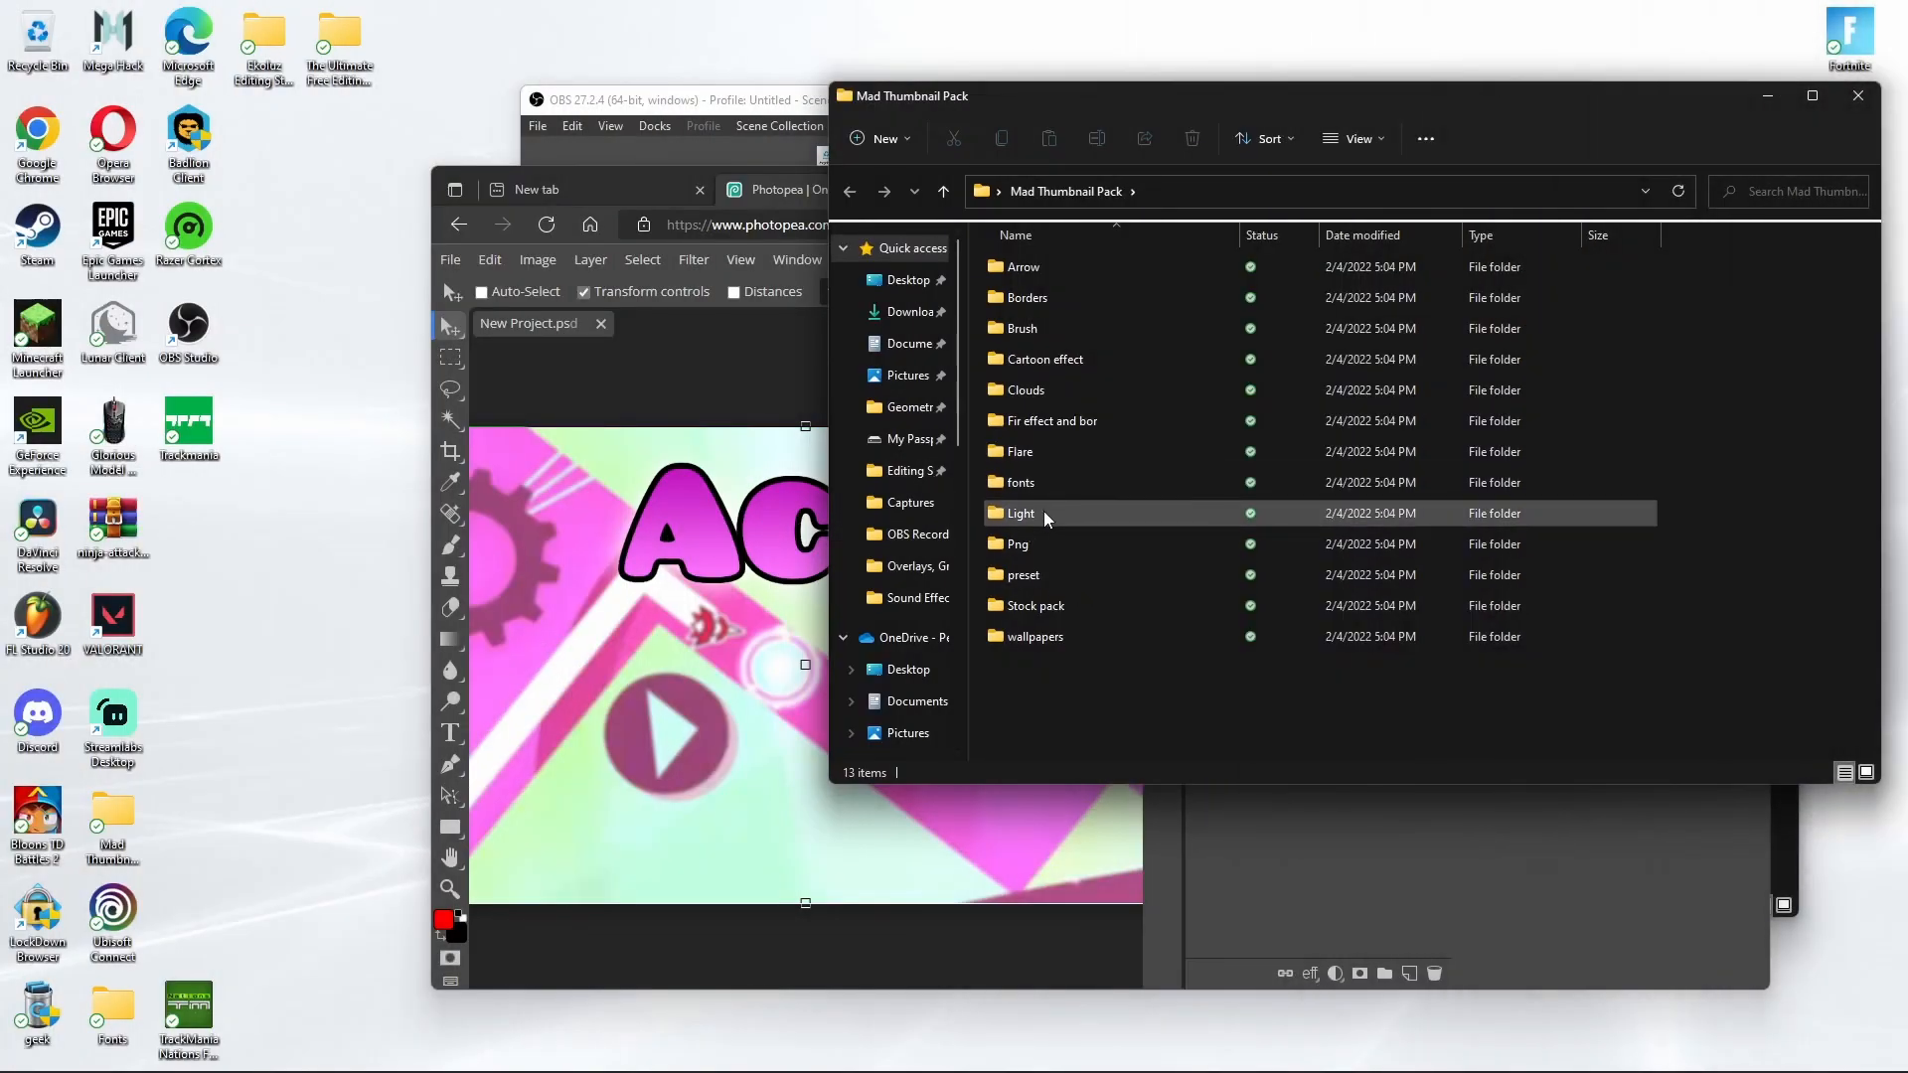
# - Place Particle (4) from the pack's Light folder into the project and move its layer directly above the level screenshot
pyautogui.doubleClick(1043, 511)
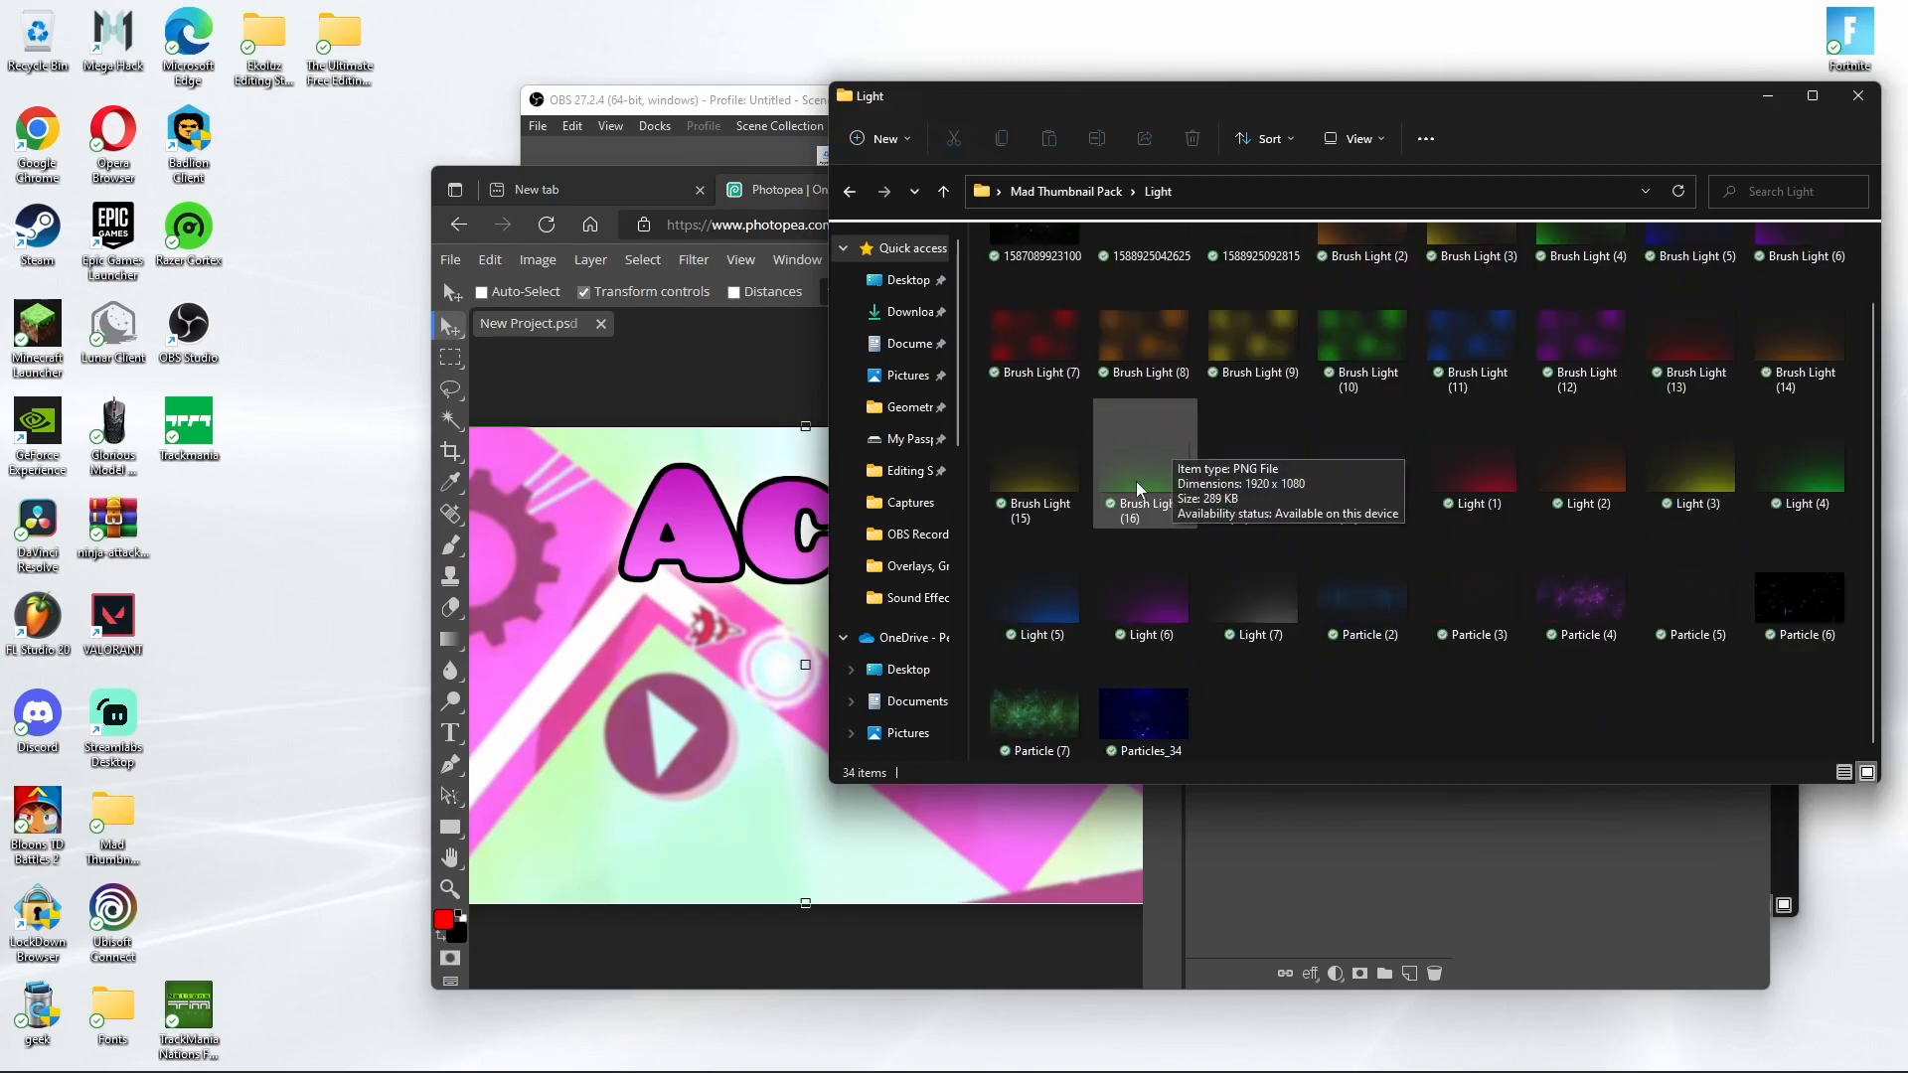
pyautogui.moveTo(1143, 596); pyautogui.dragTo(1183, 646)
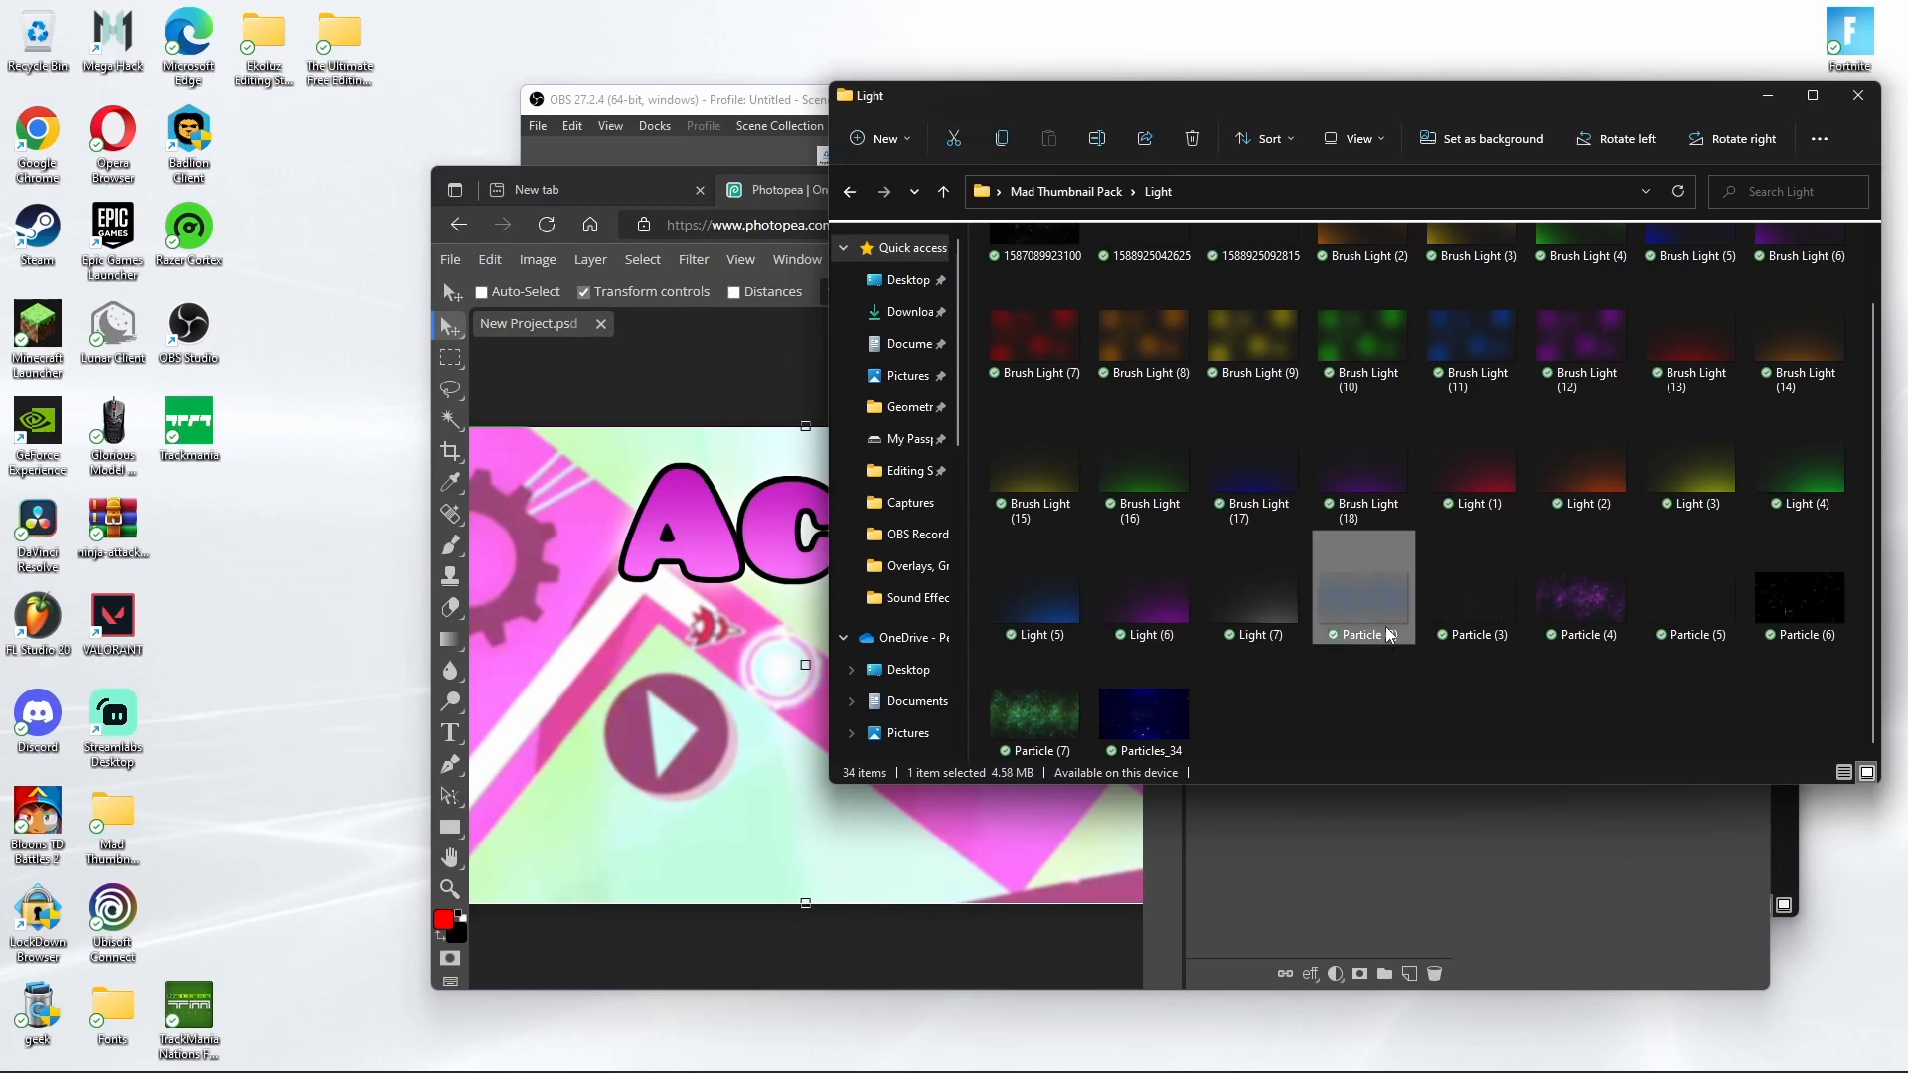
pyautogui.moveTo(1582, 601); pyautogui.dragTo(658, 736)
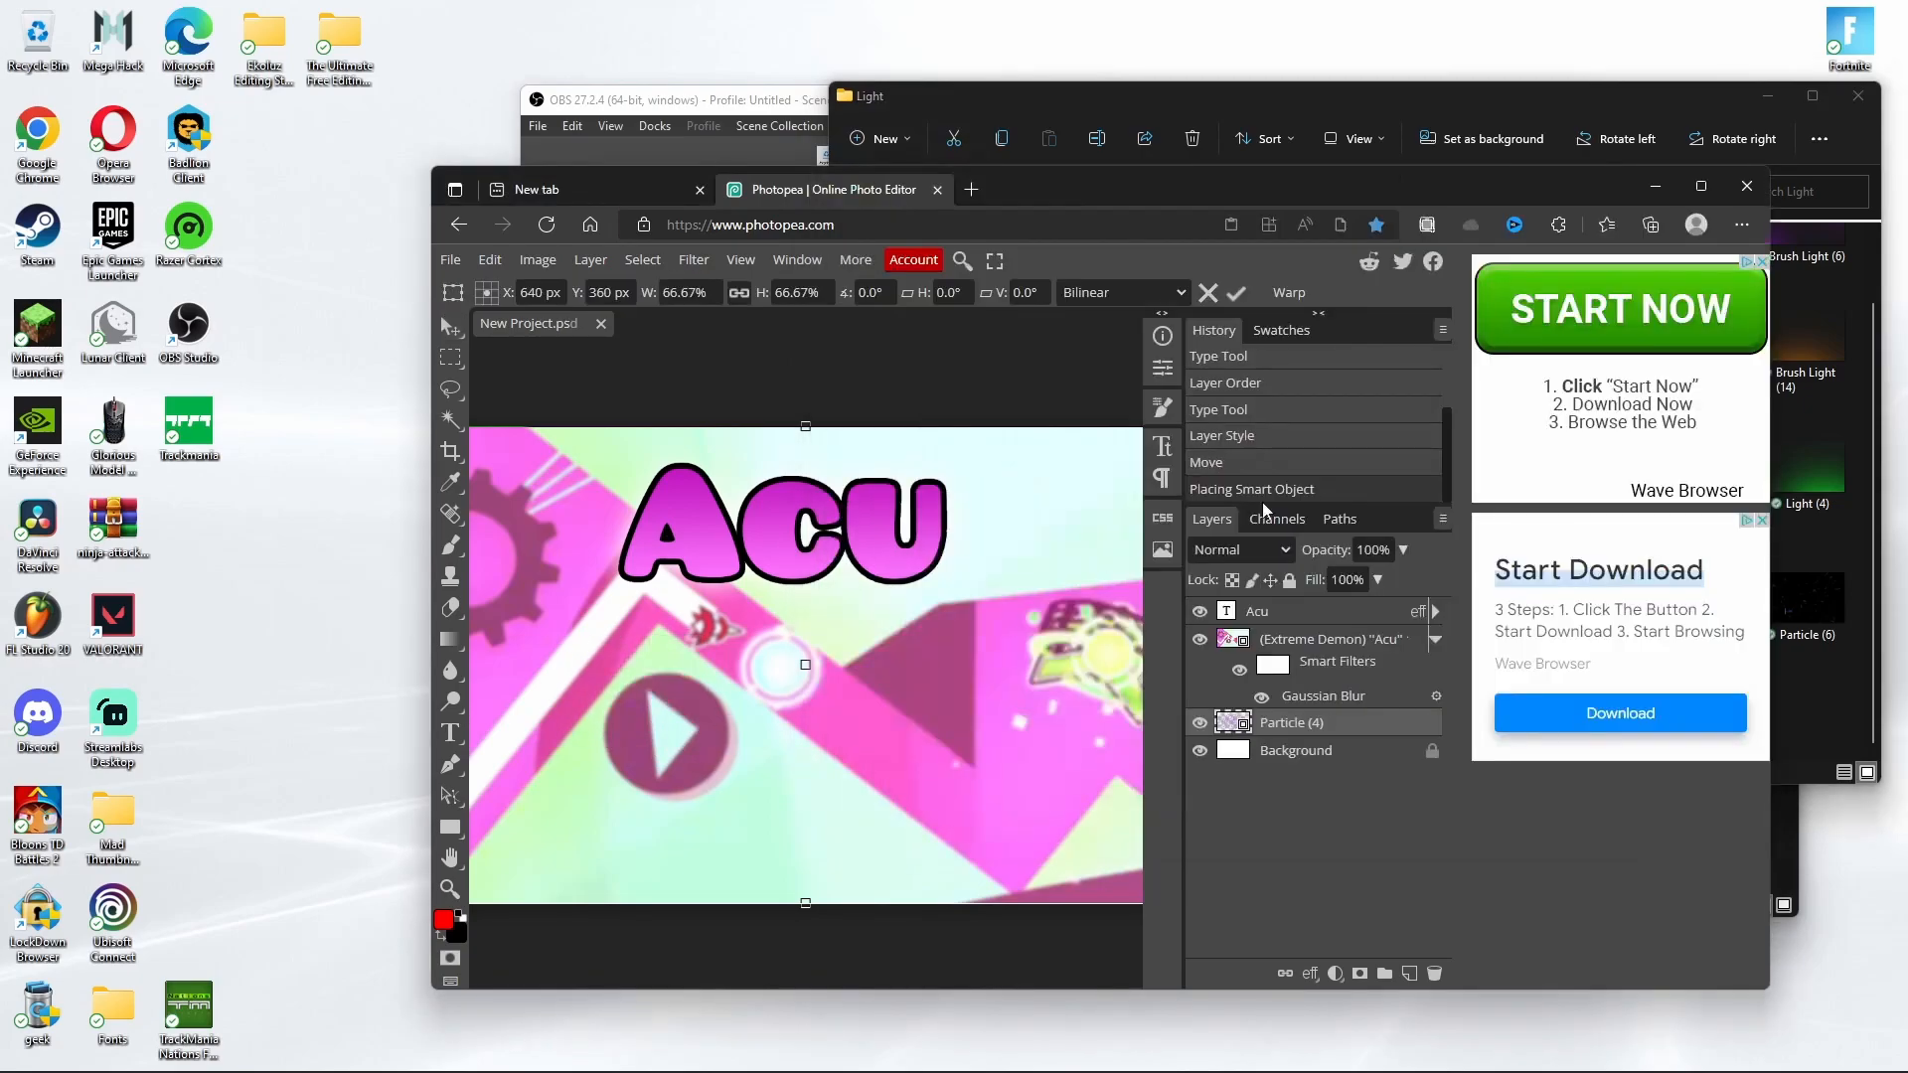
pyautogui.click(1699, 189)
pyautogui.moveTo(1436, 553); pyautogui.dragTo(1428, 504)
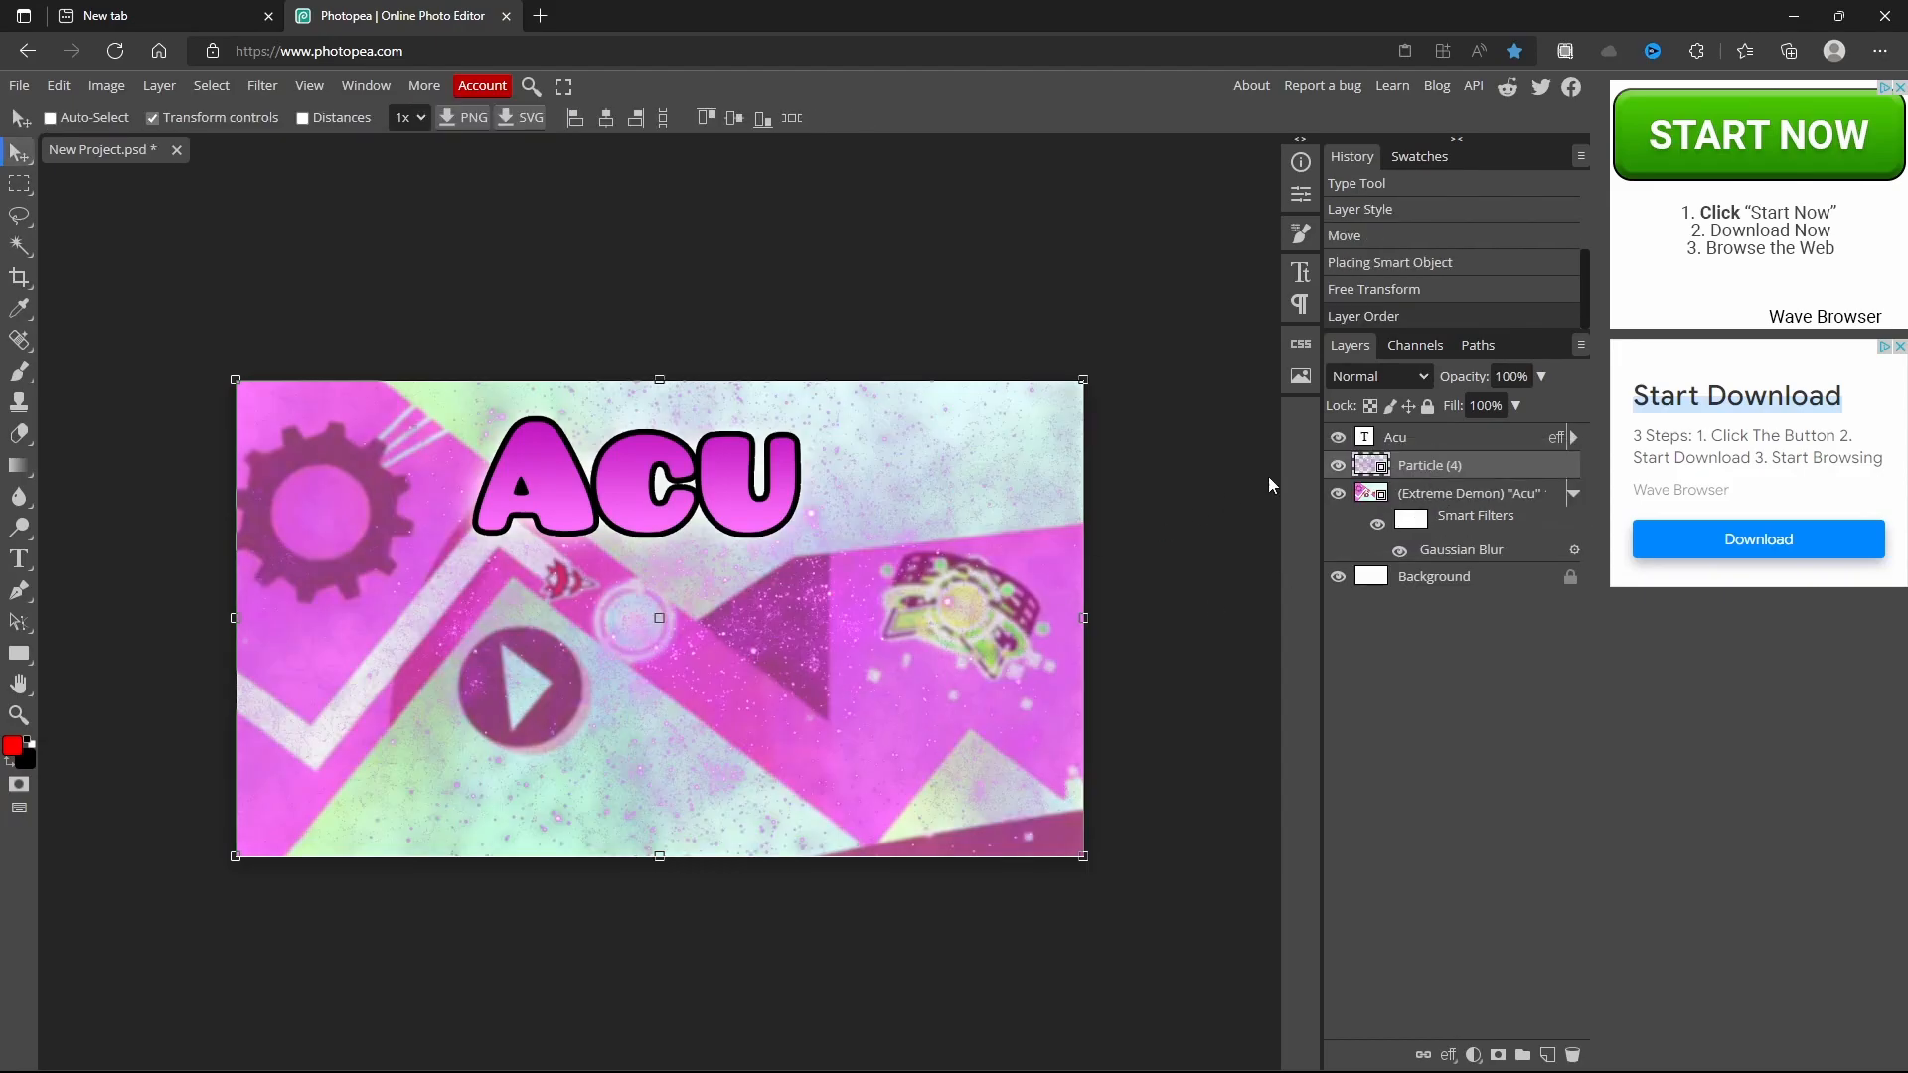
# - Lower the fill opacity of the Particle (4) layer and move the layer above the Acu text
pyautogui.click(1516, 408)
pyautogui.moveTo(1507, 434); pyautogui.dragTo(1402, 484)
pyautogui.click(1496, 580)
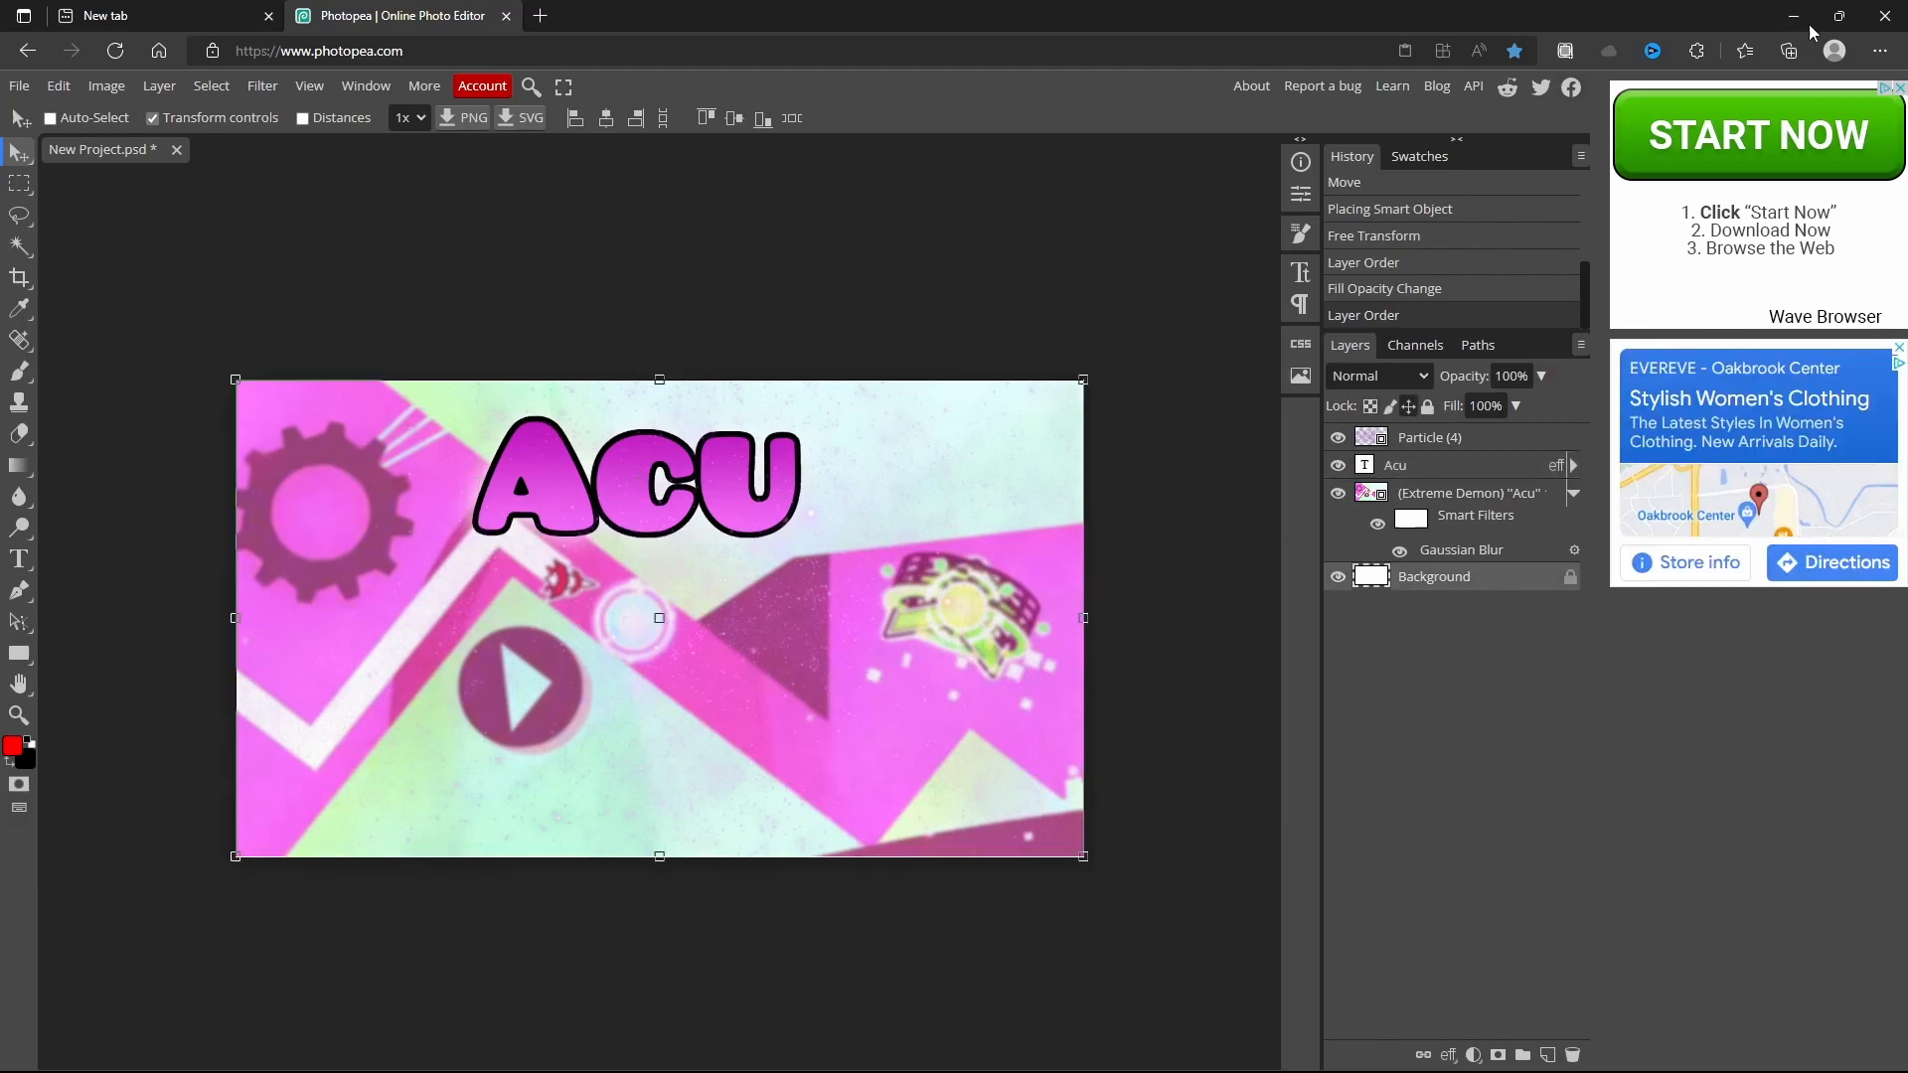
# - Place Light (6) from the Light folder into the project and move its layer between the Acu text and the level screenshot
pyautogui.click(1839, 16)
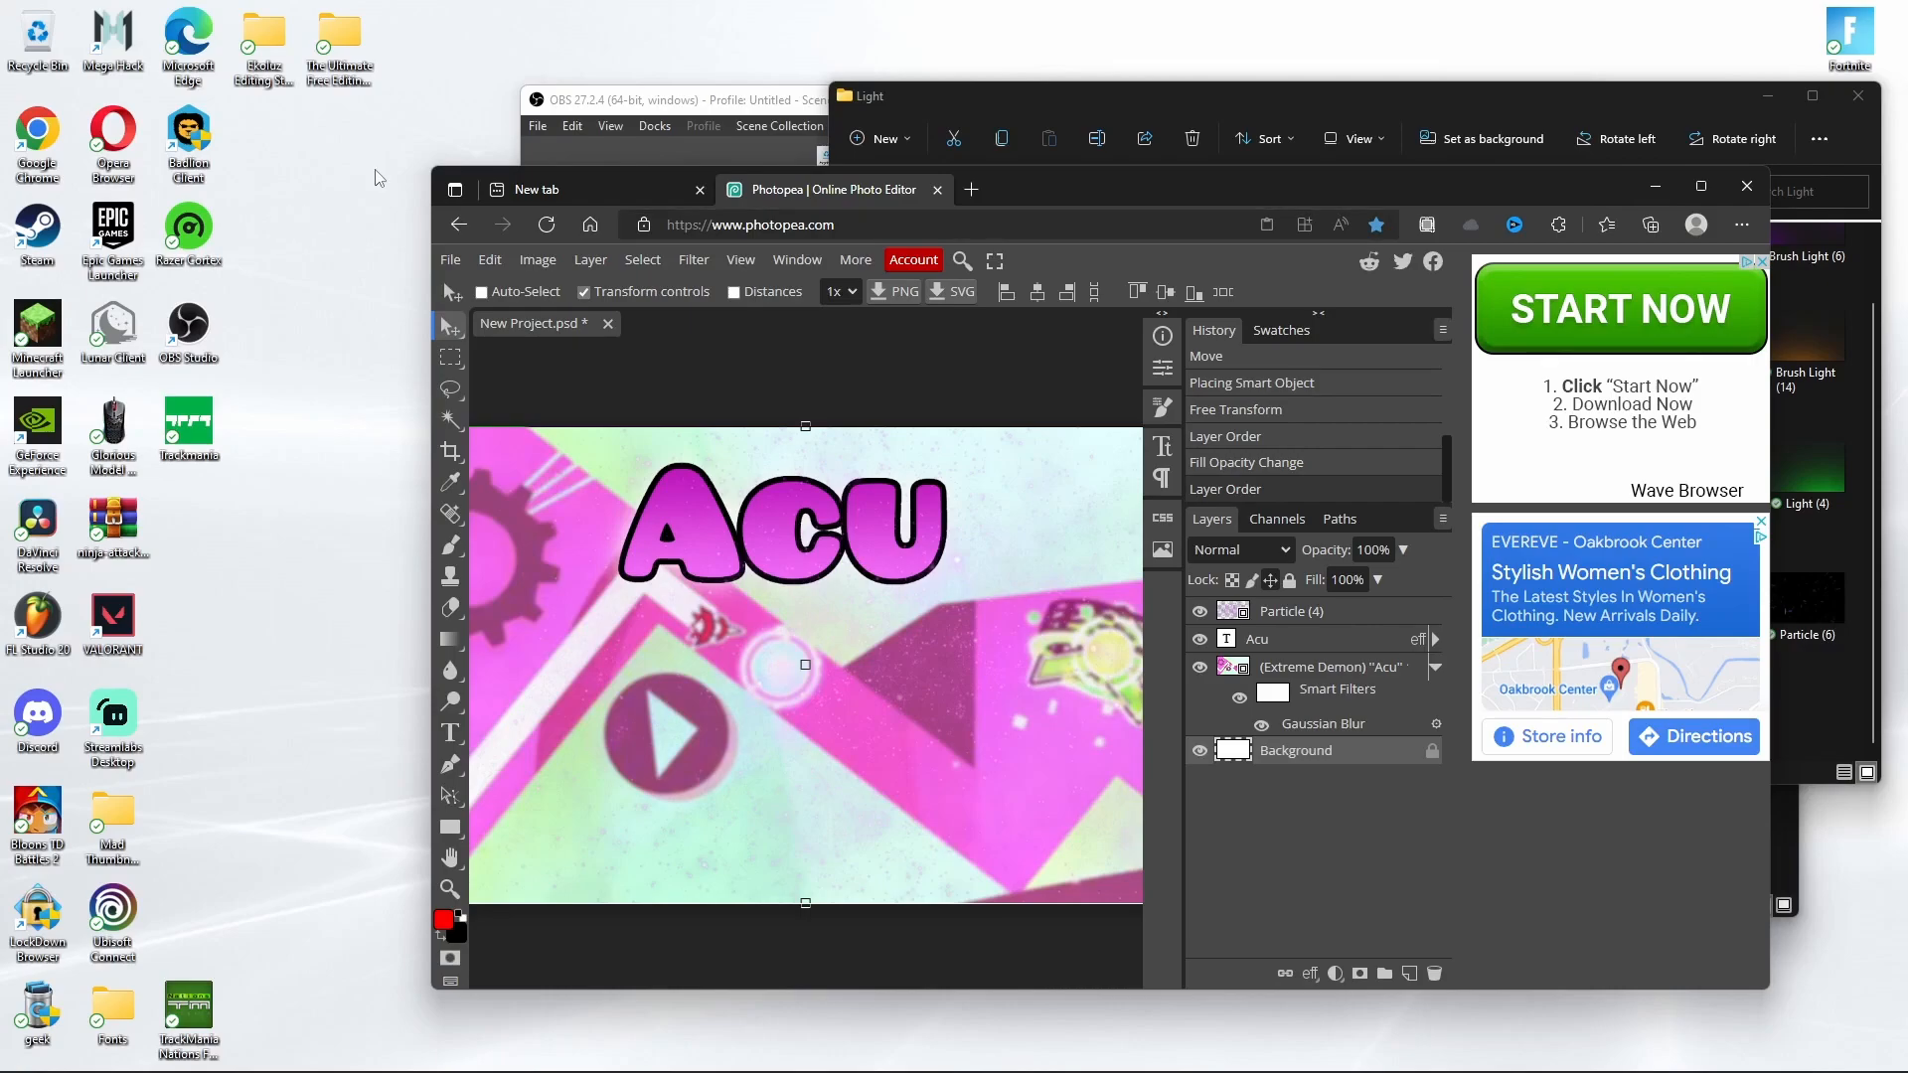
pyautogui.moveTo(432, 168); pyautogui.dragTo(224, 114)
pyautogui.click(1248, 97)
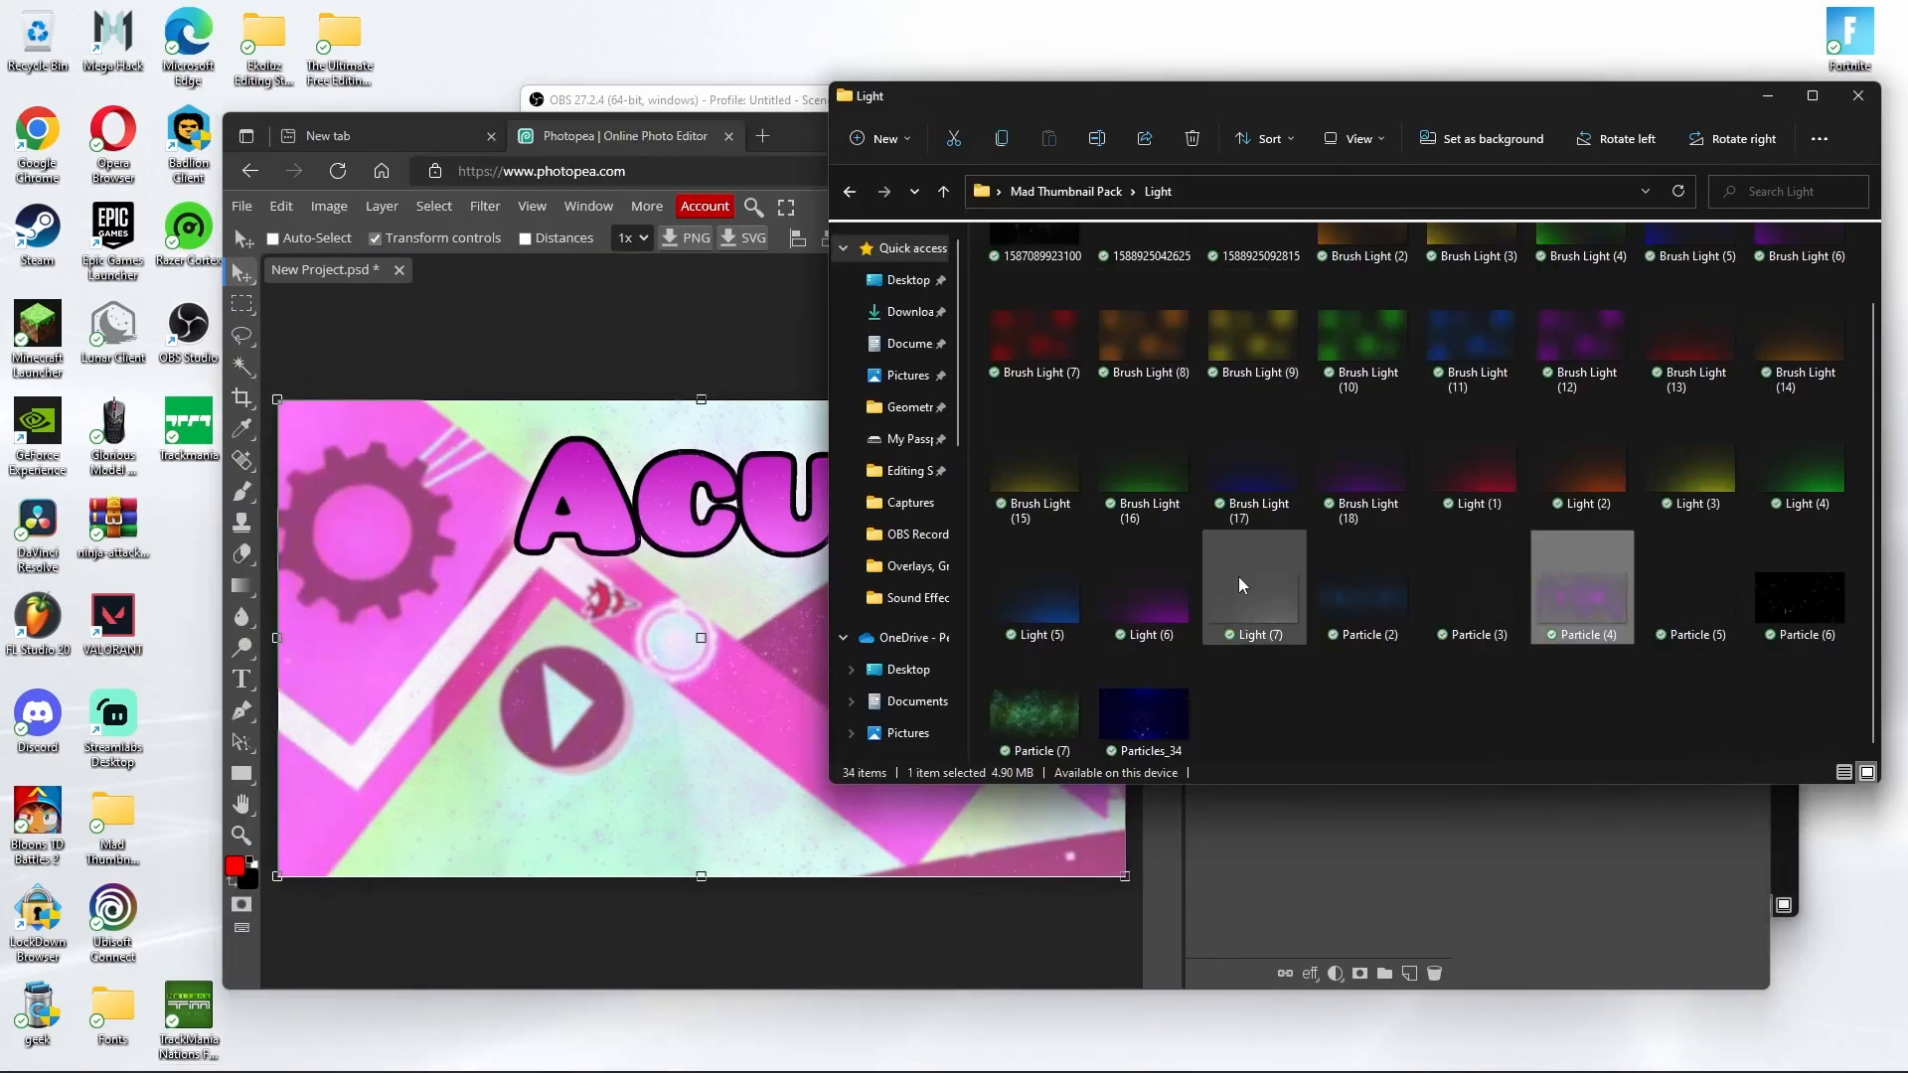
pyautogui.moveTo(1129, 606); pyautogui.dragTo(606, 674)
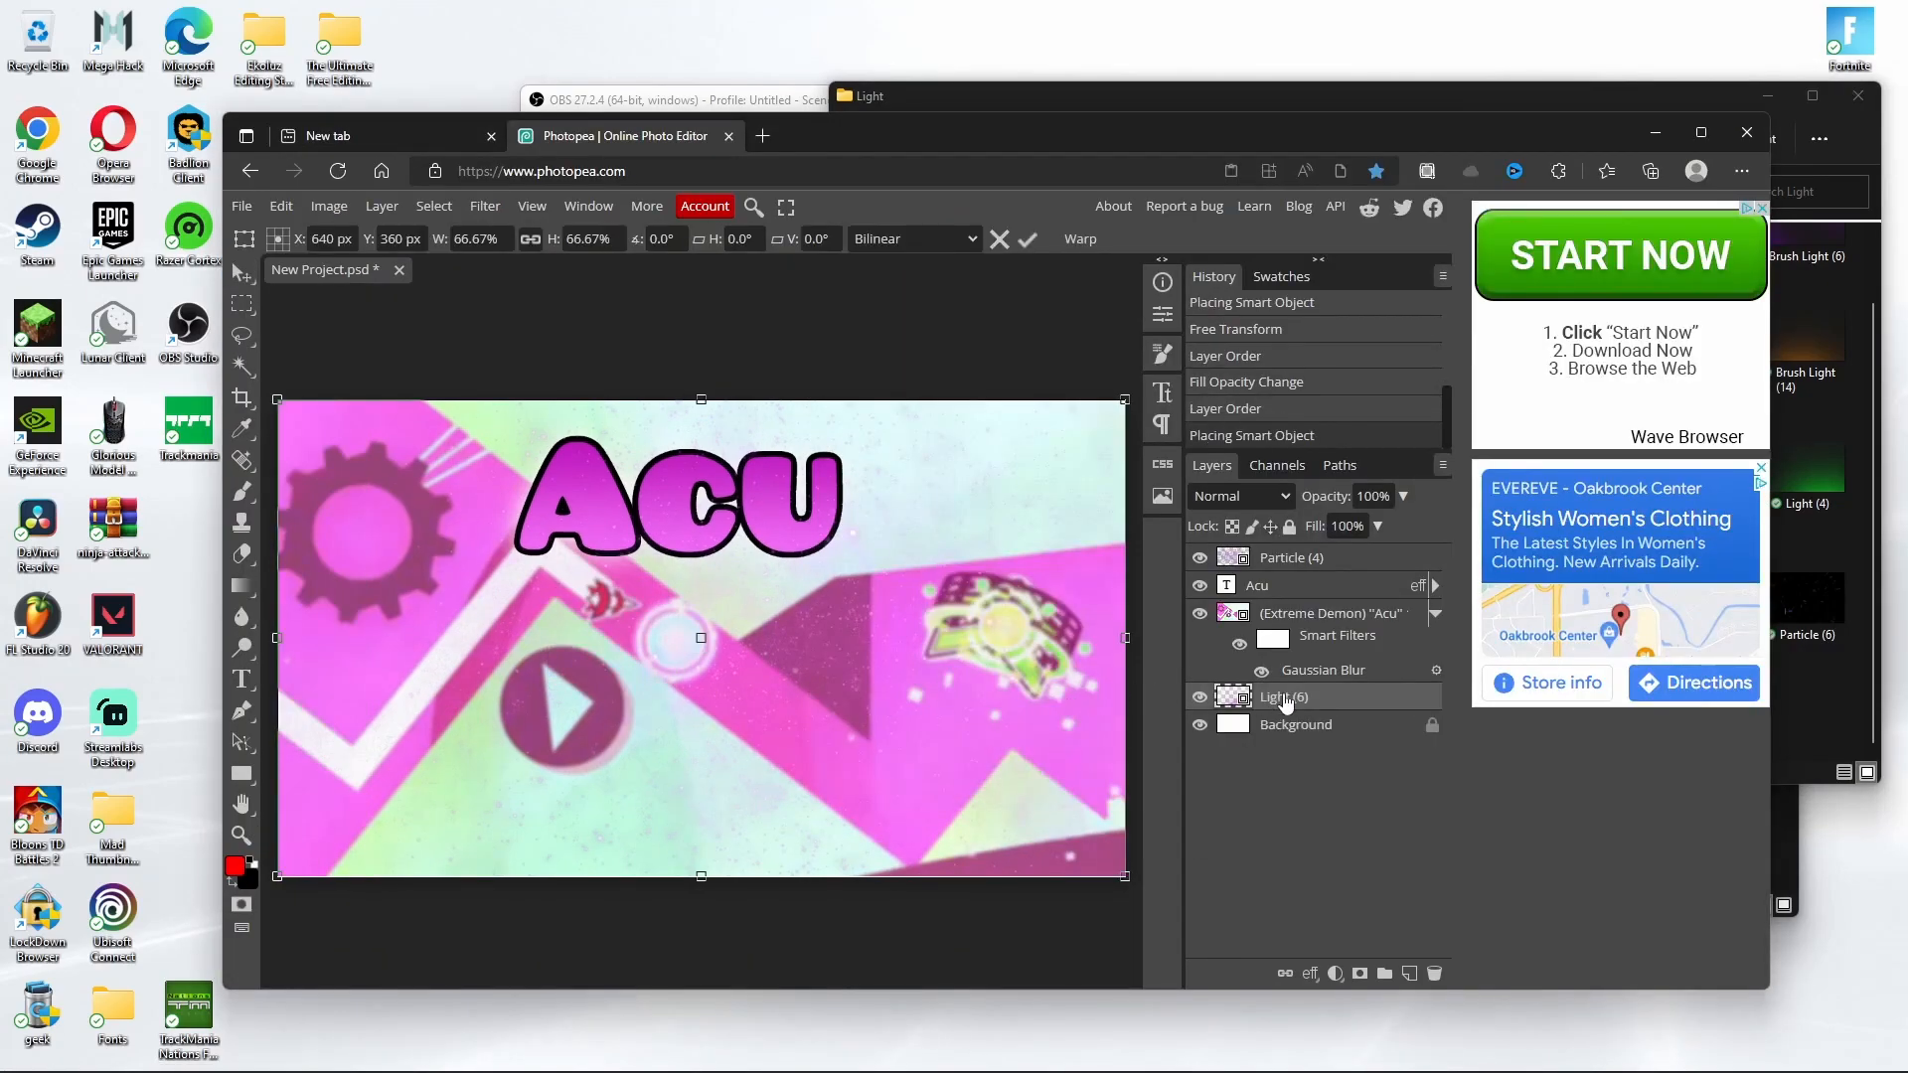
pyautogui.moveTo(1306, 700); pyautogui.dragTo(1302, 618)
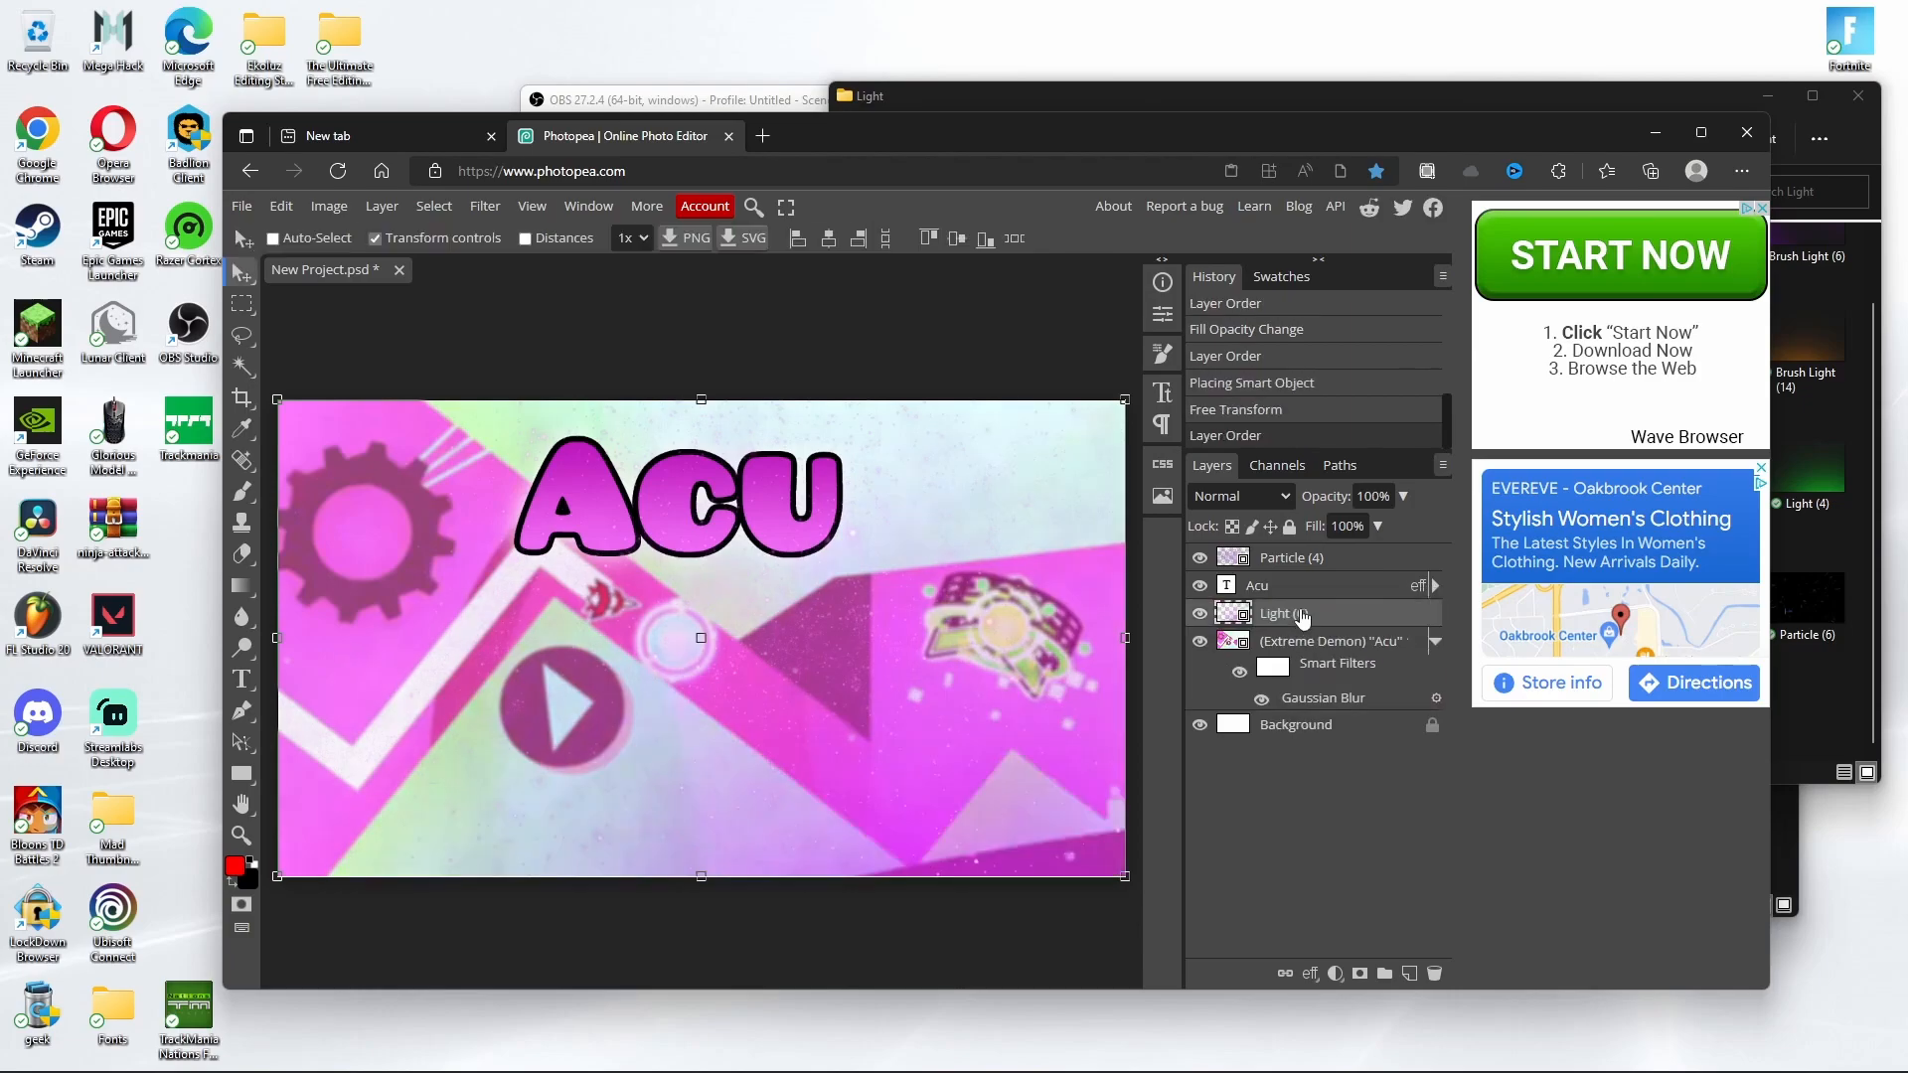
pyautogui.click(1700, 132)
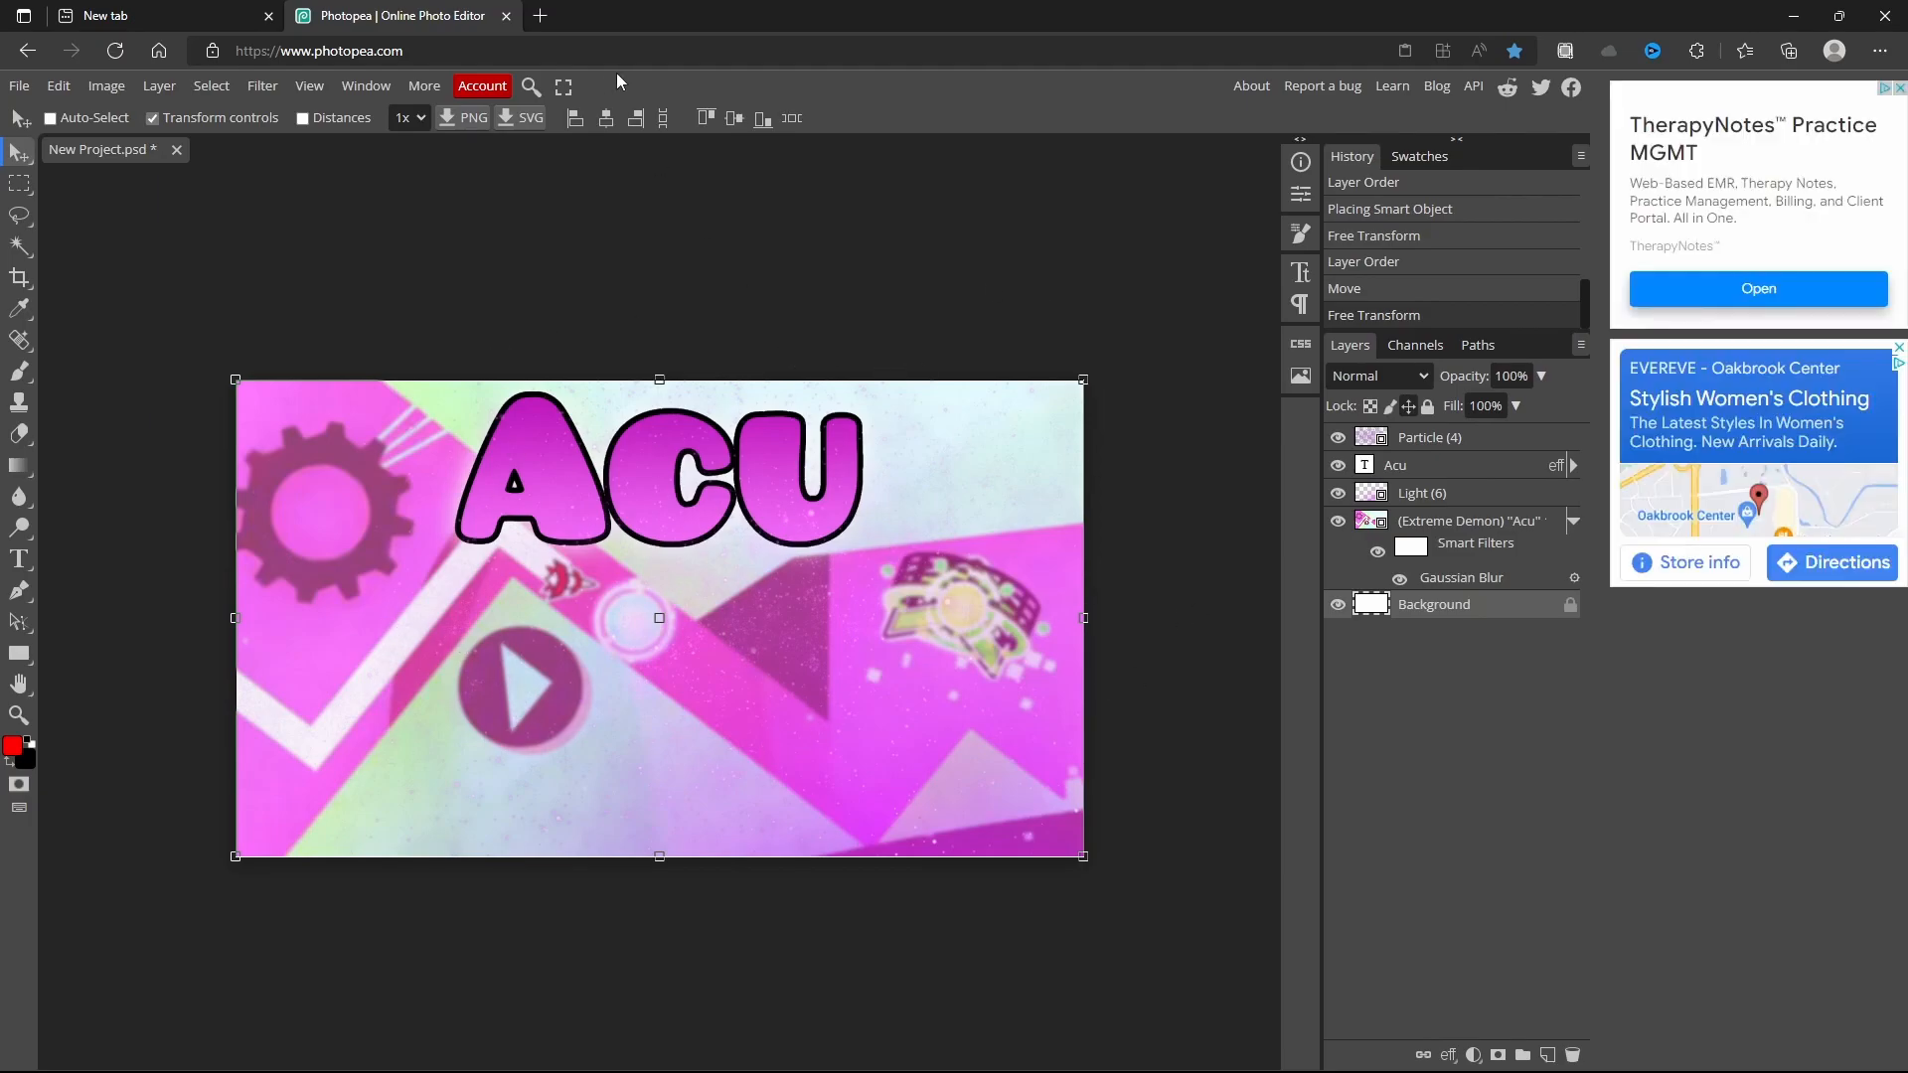
# - Search the web for "gd demon face" in a new browser tab
pyautogui.click(547, 16)
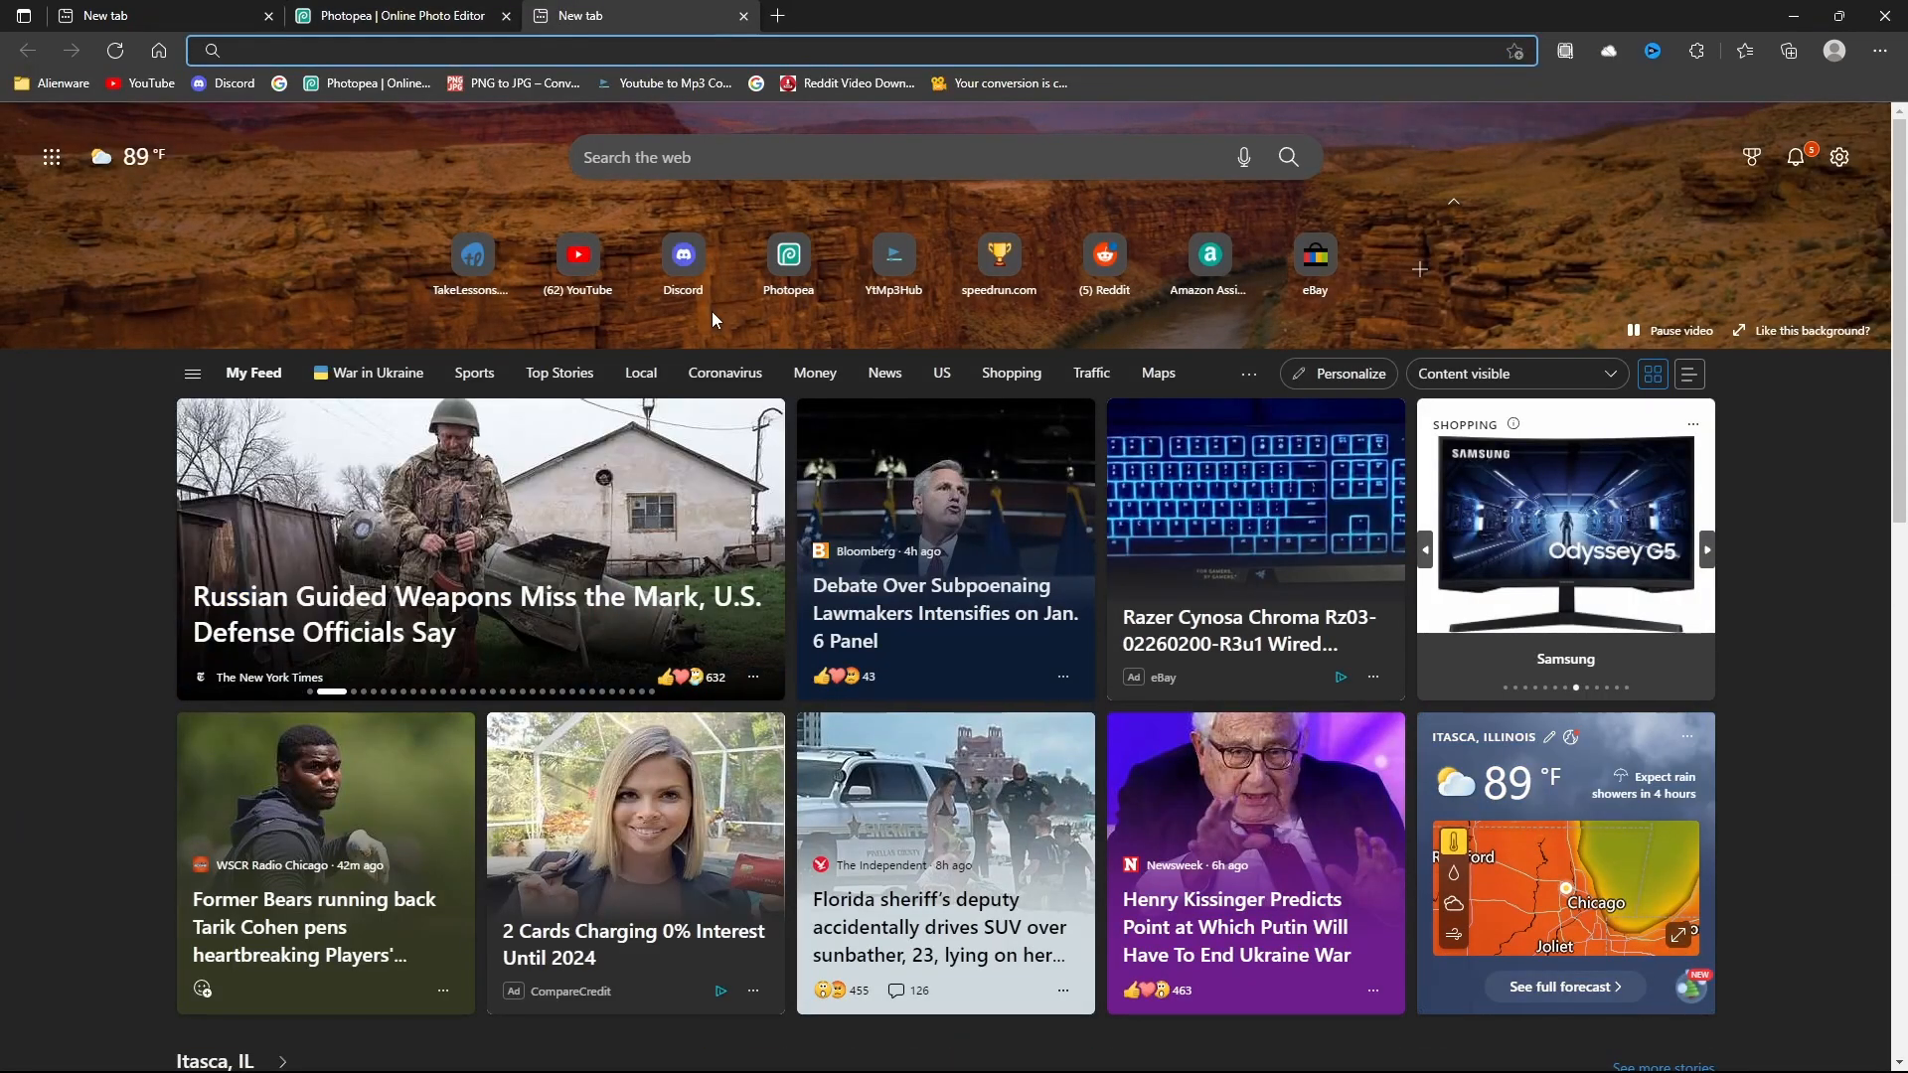
pyautogui.write('gd de')
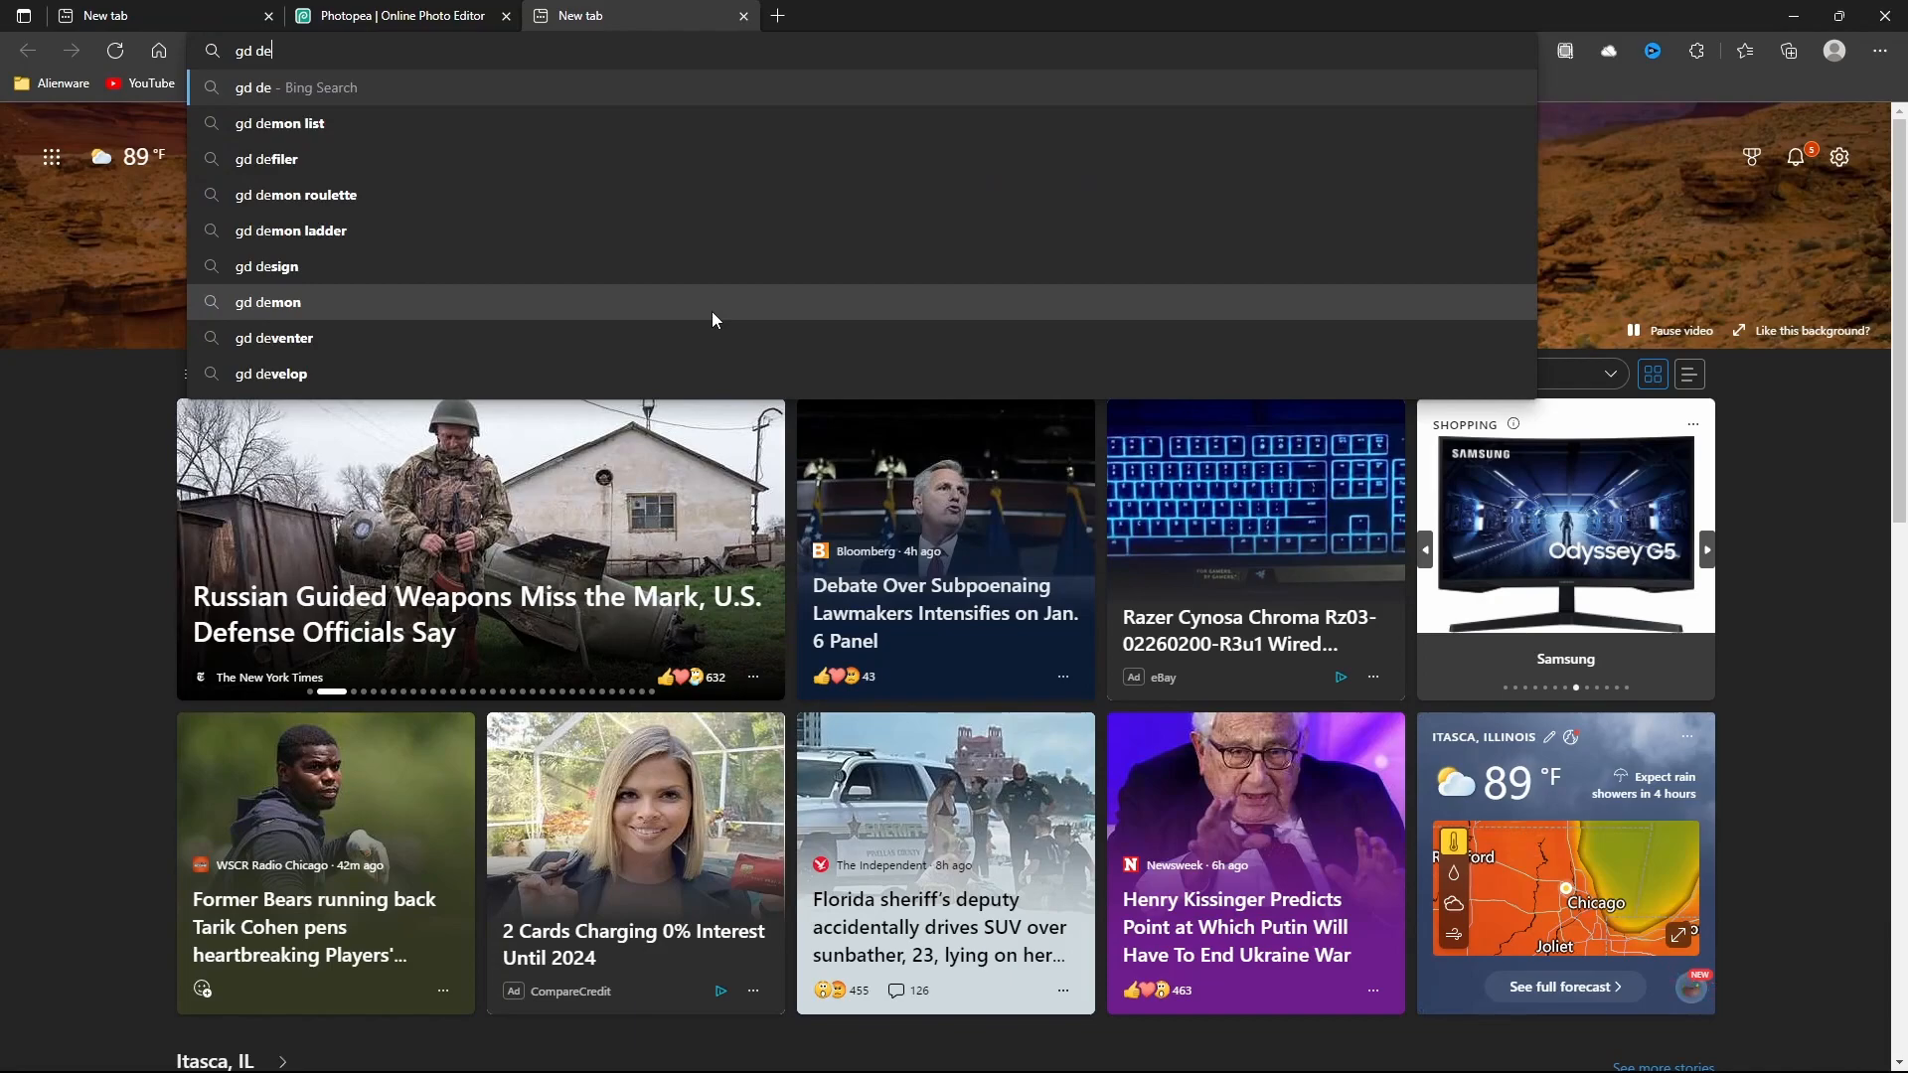
pyautogui.write('mon face')
pyautogui.press('Return')
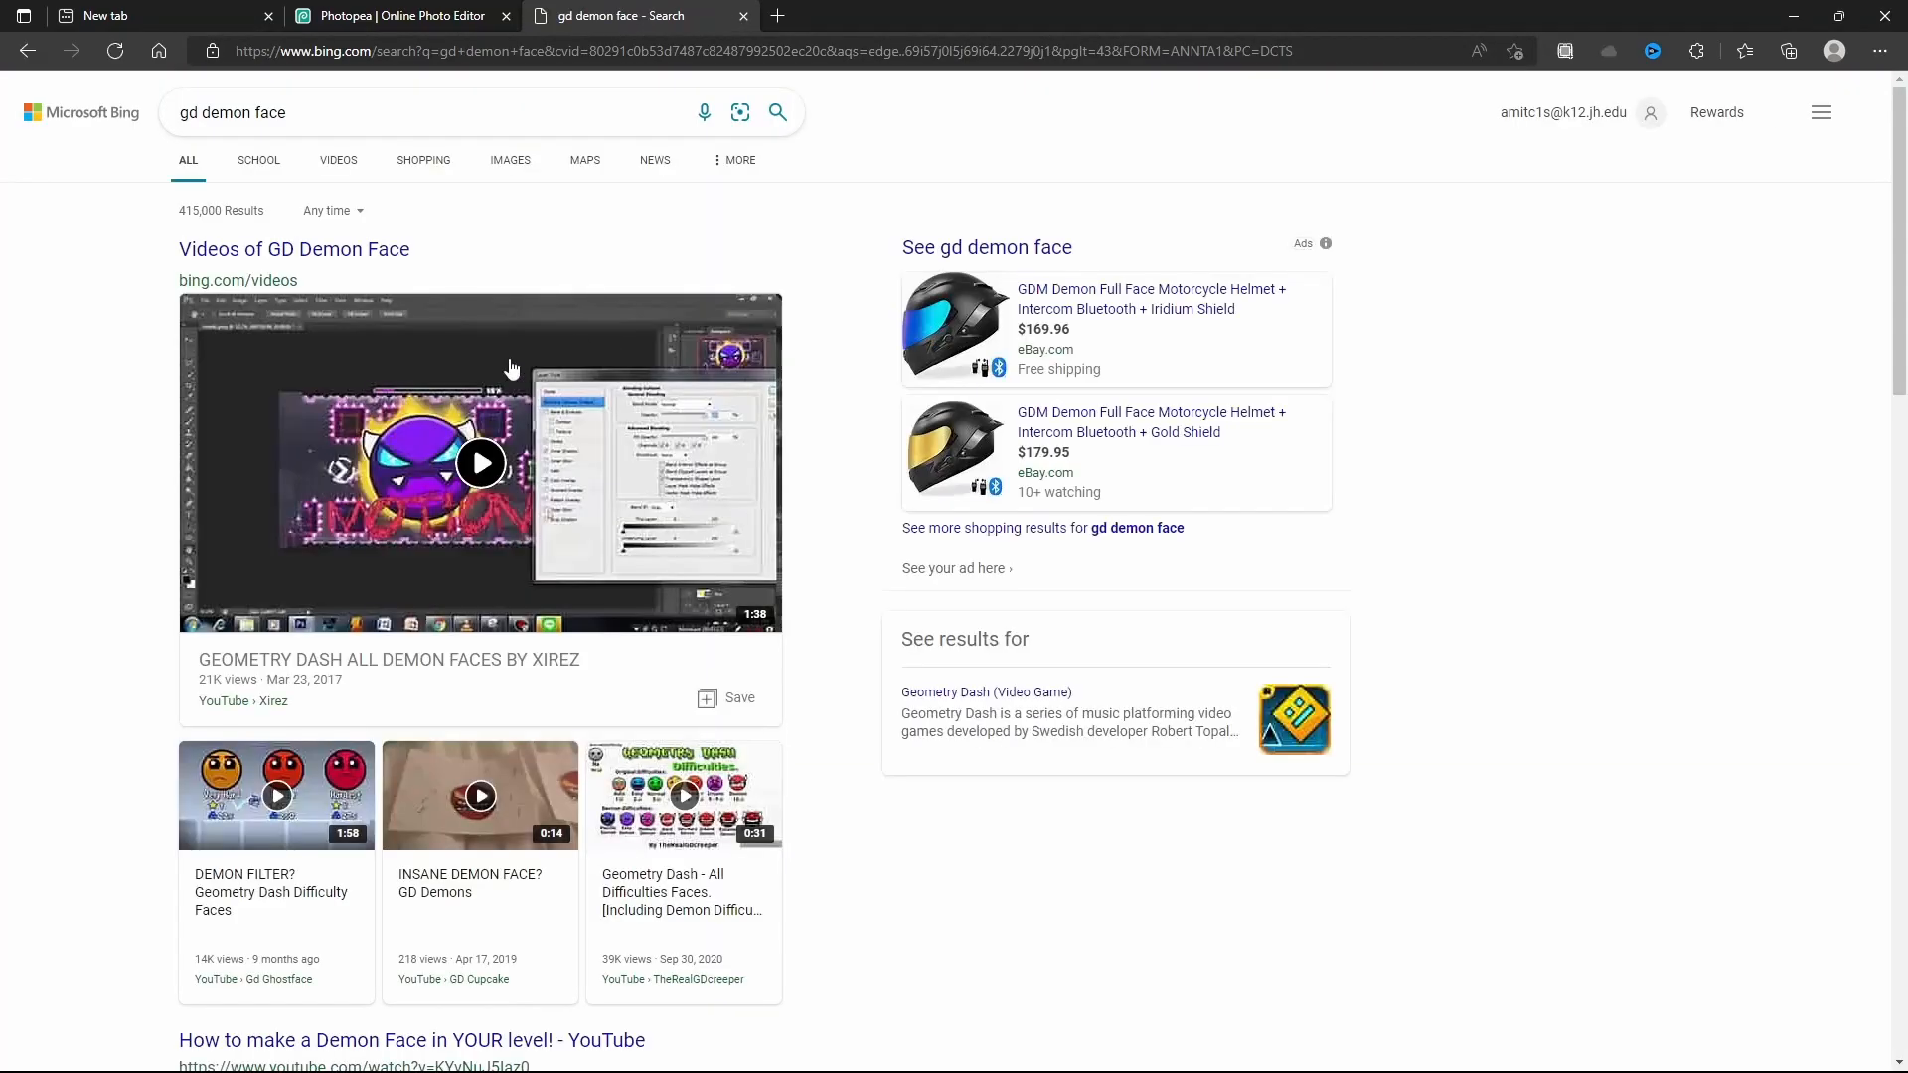
# - Search the web's images for "extreme demon face gd" and open the Terror&Gamers Amino result titled "Las Dificultades En Geometry Dash"
pyautogui.click(428, 123)
pyautogui.write('e')
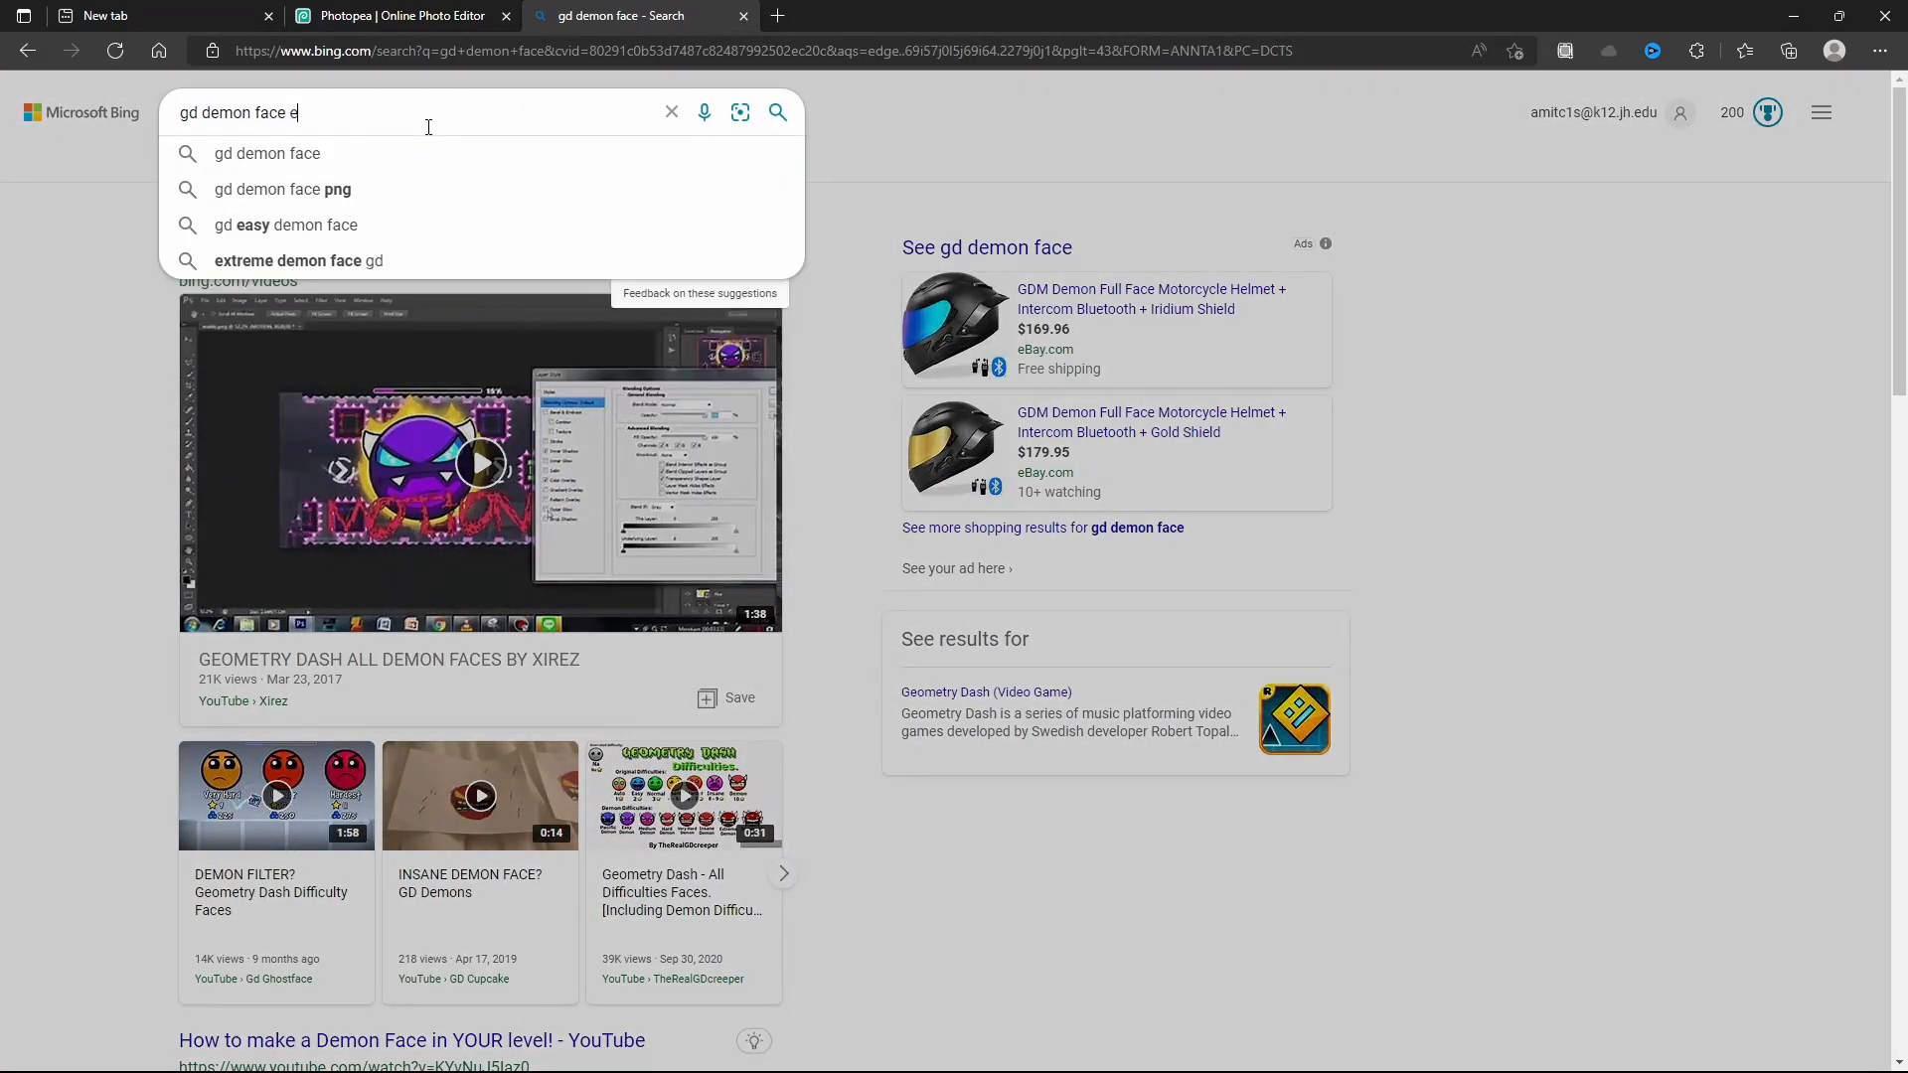
pyautogui.write('xt')
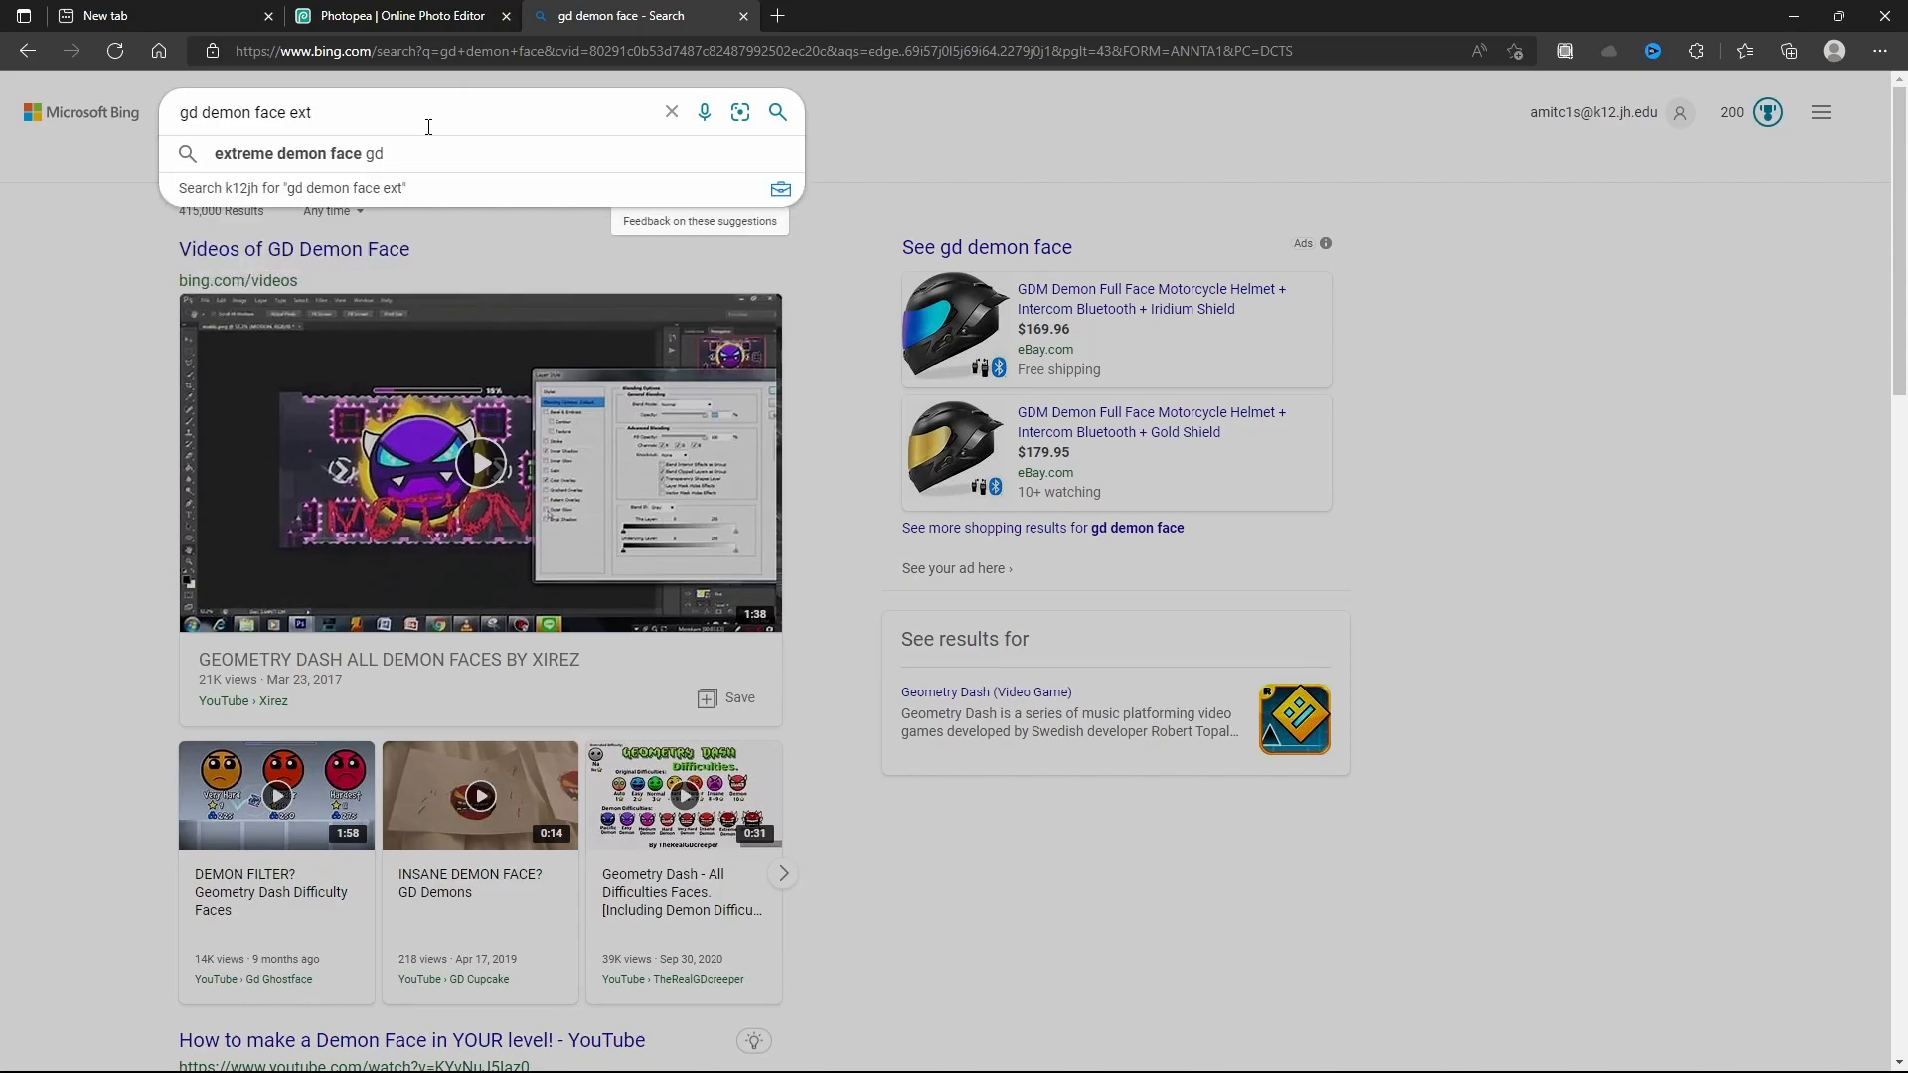
pyautogui.click(402, 153)
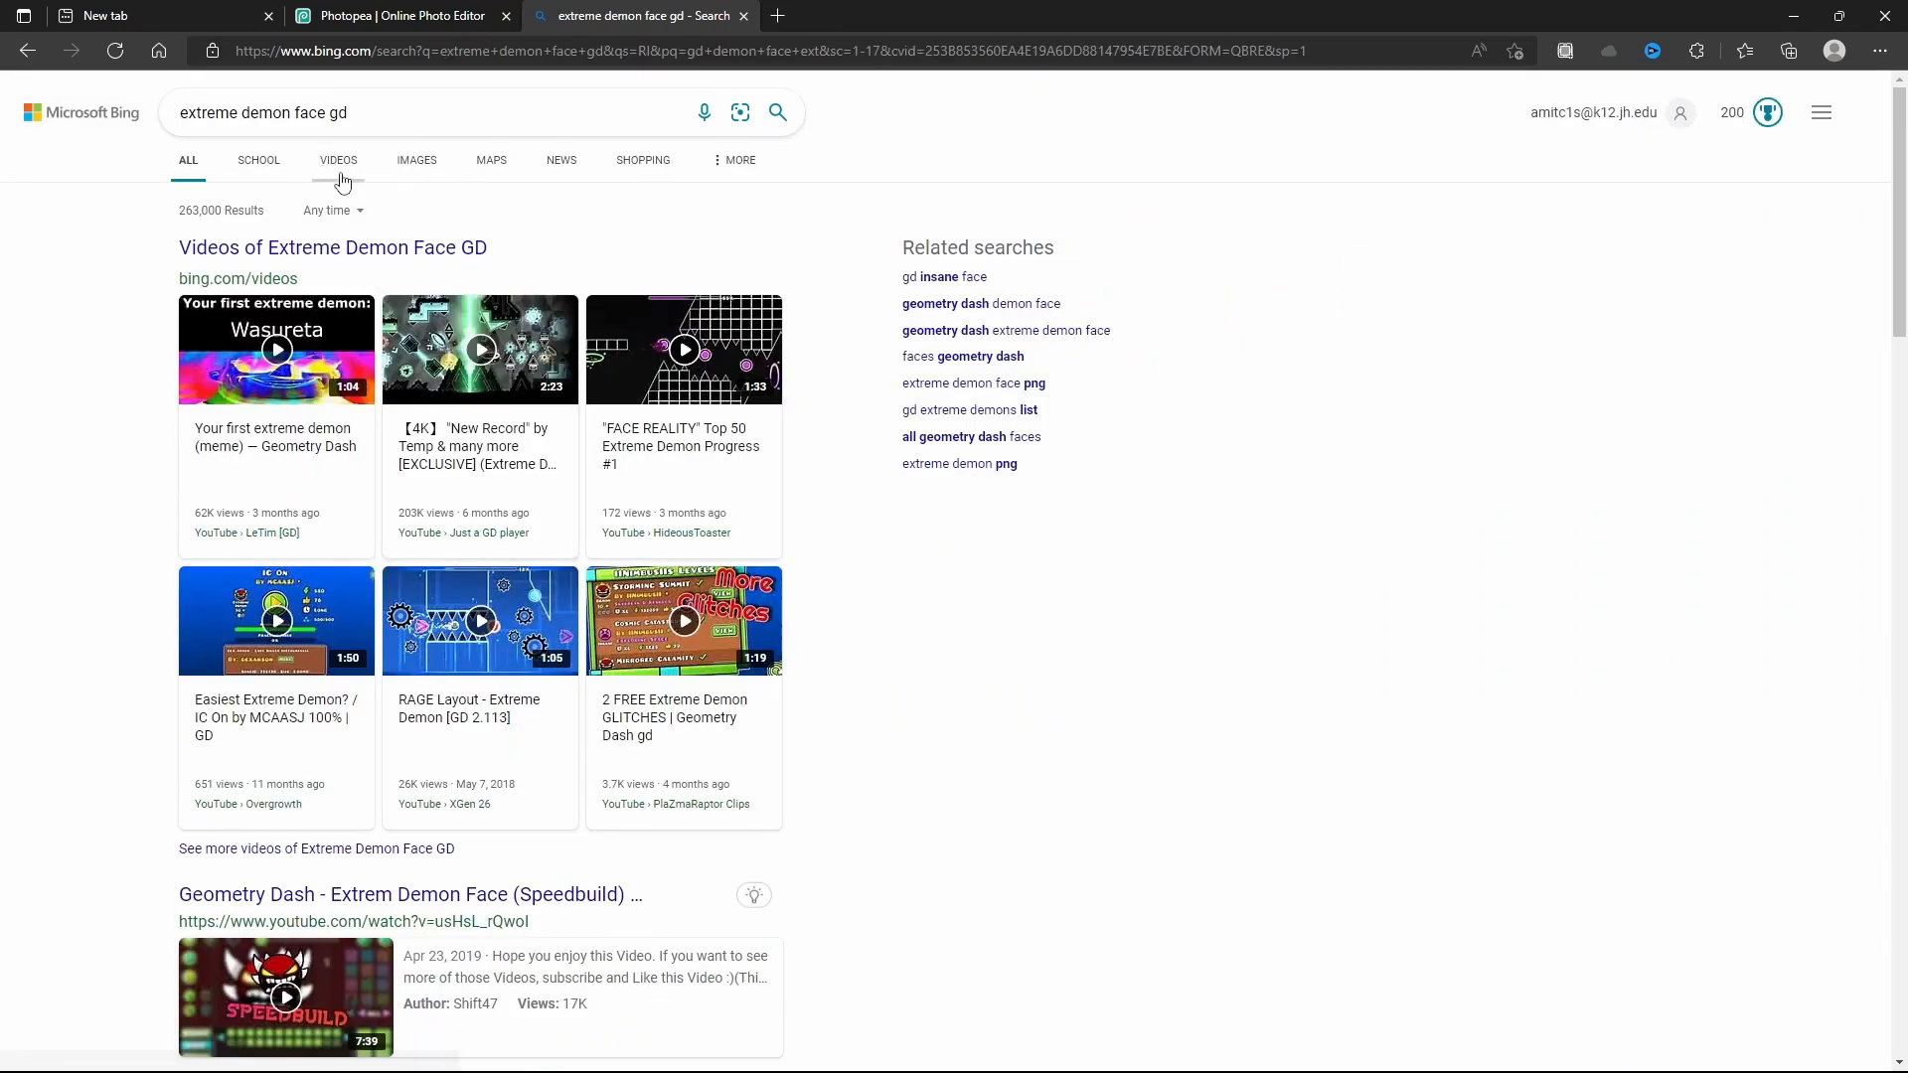
pyautogui.click(416, 165)
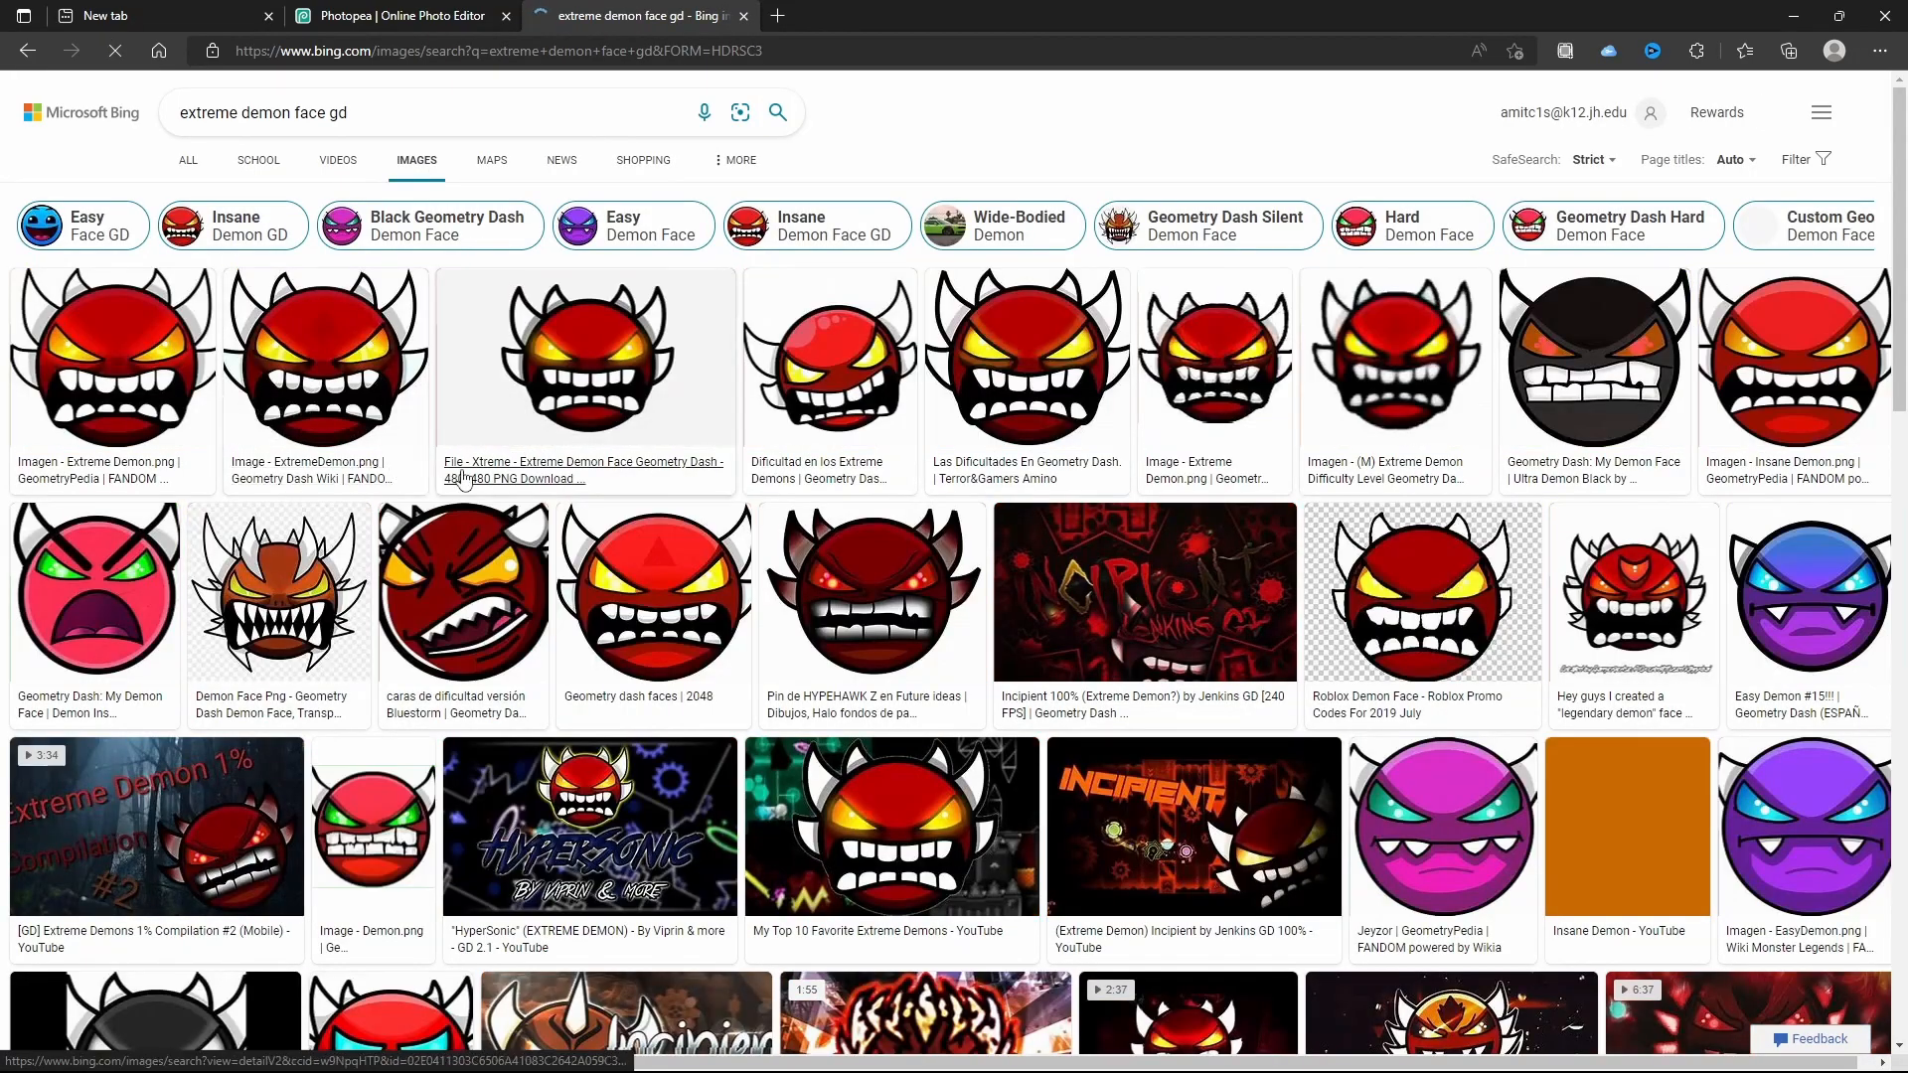
pyautogui.click(894, 427)
pyautogui.rightClick(887, 535)
pyautogui.click(975, 613)
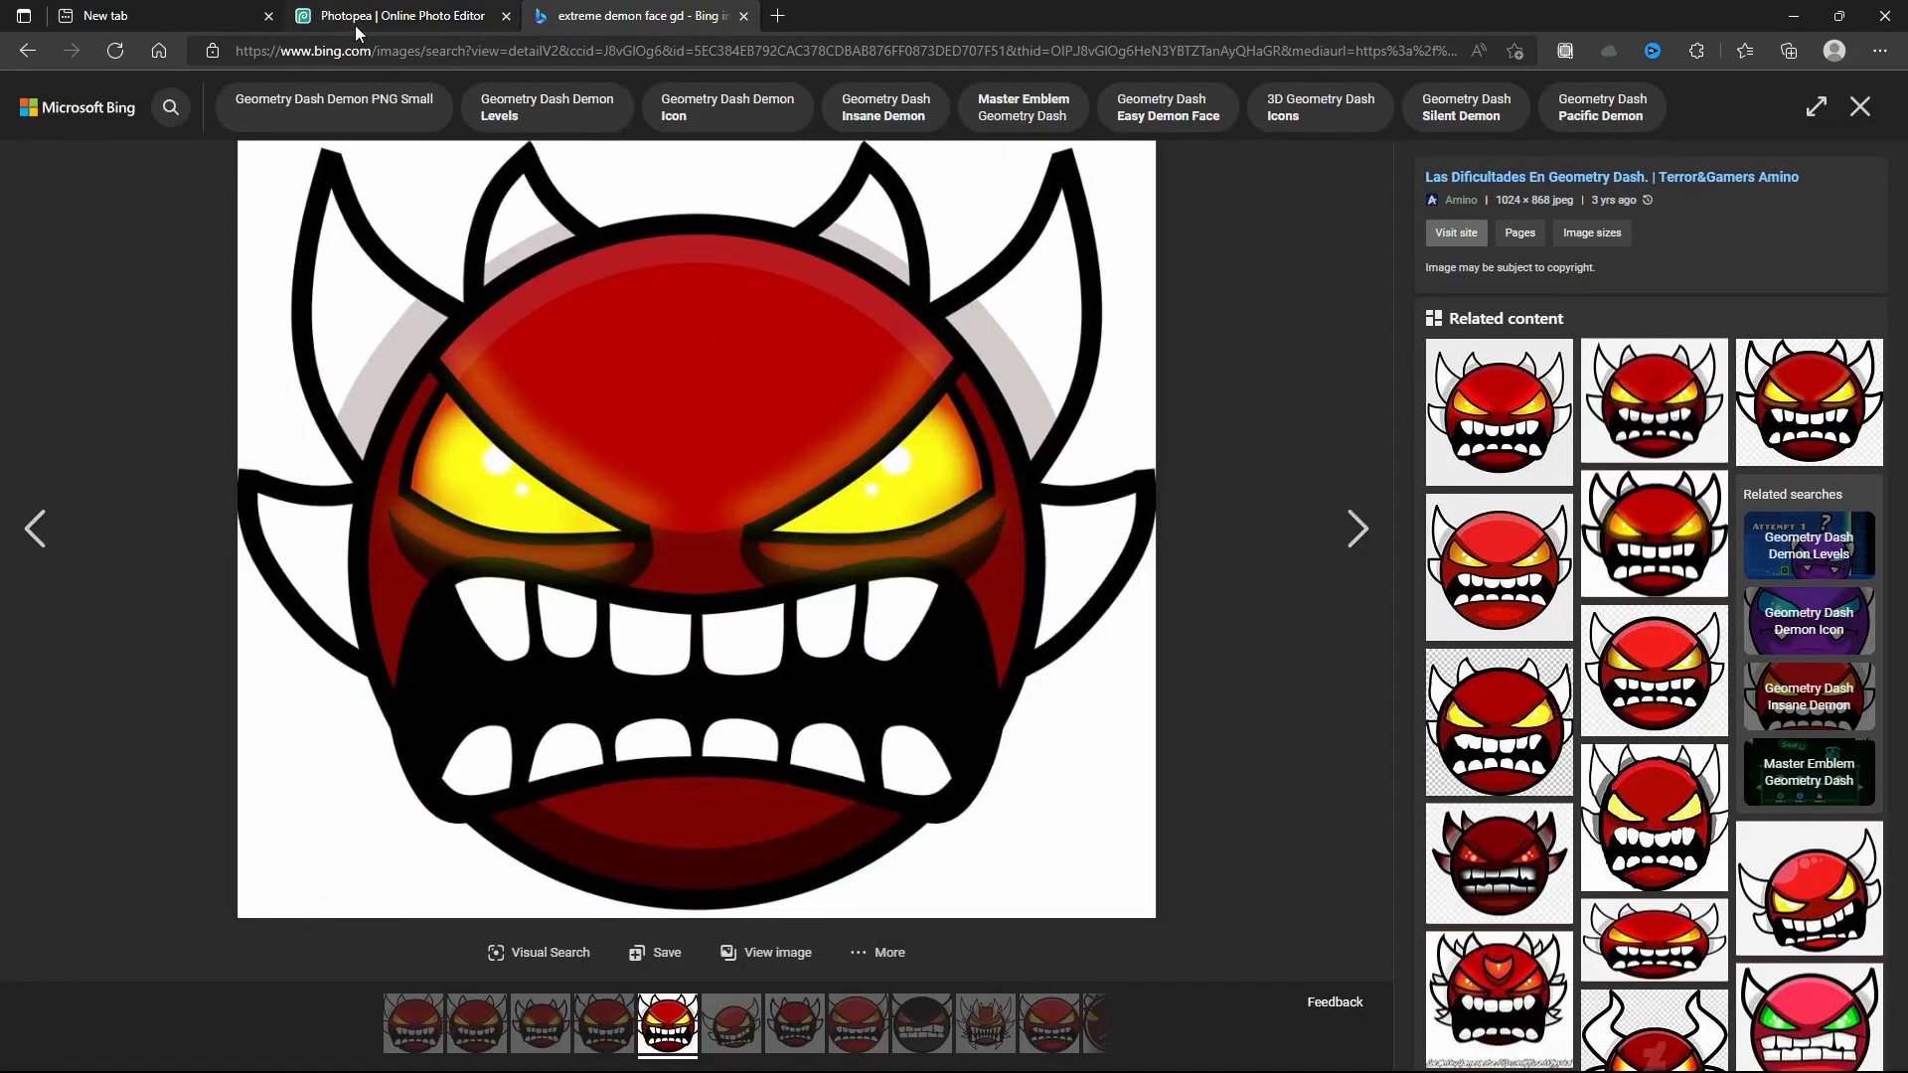
pyautogui.click(355, 22)
pyautogui.click(1191, 718)
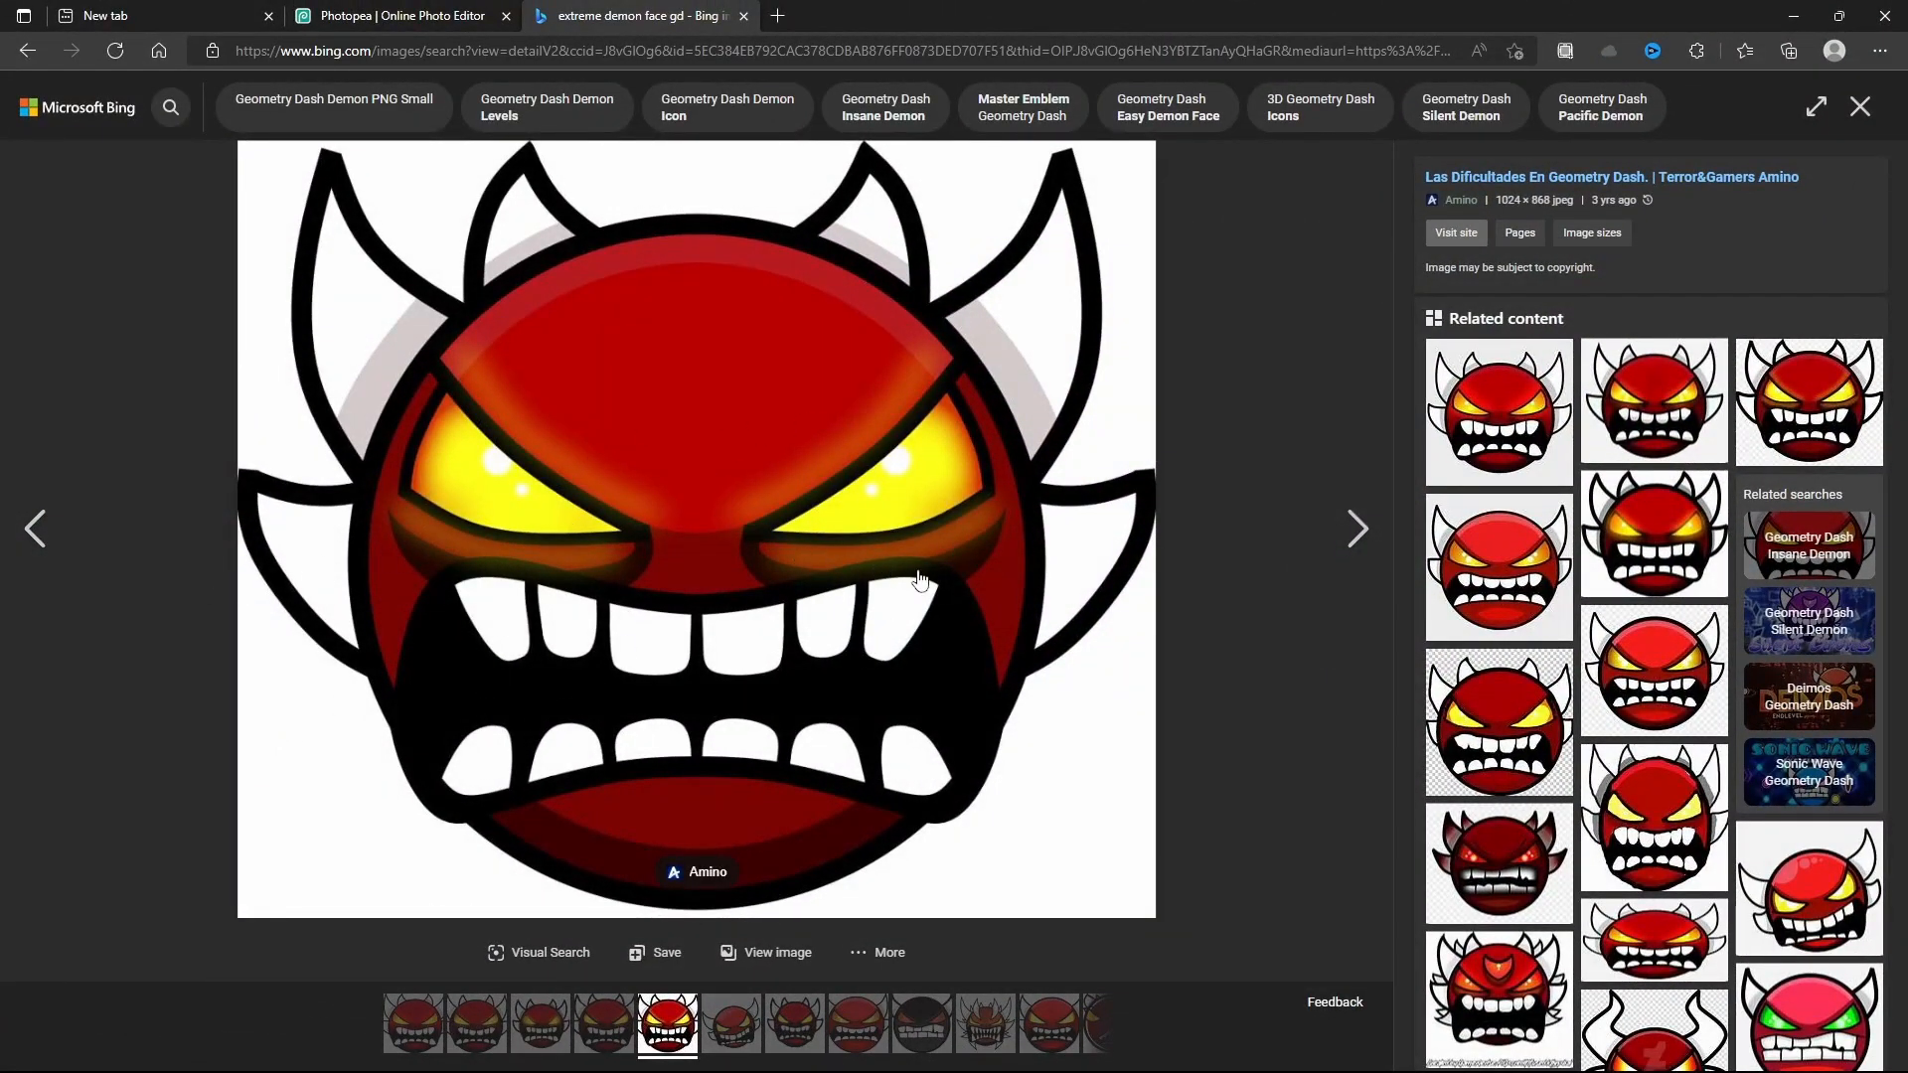
pyautogui.click(390, 18)
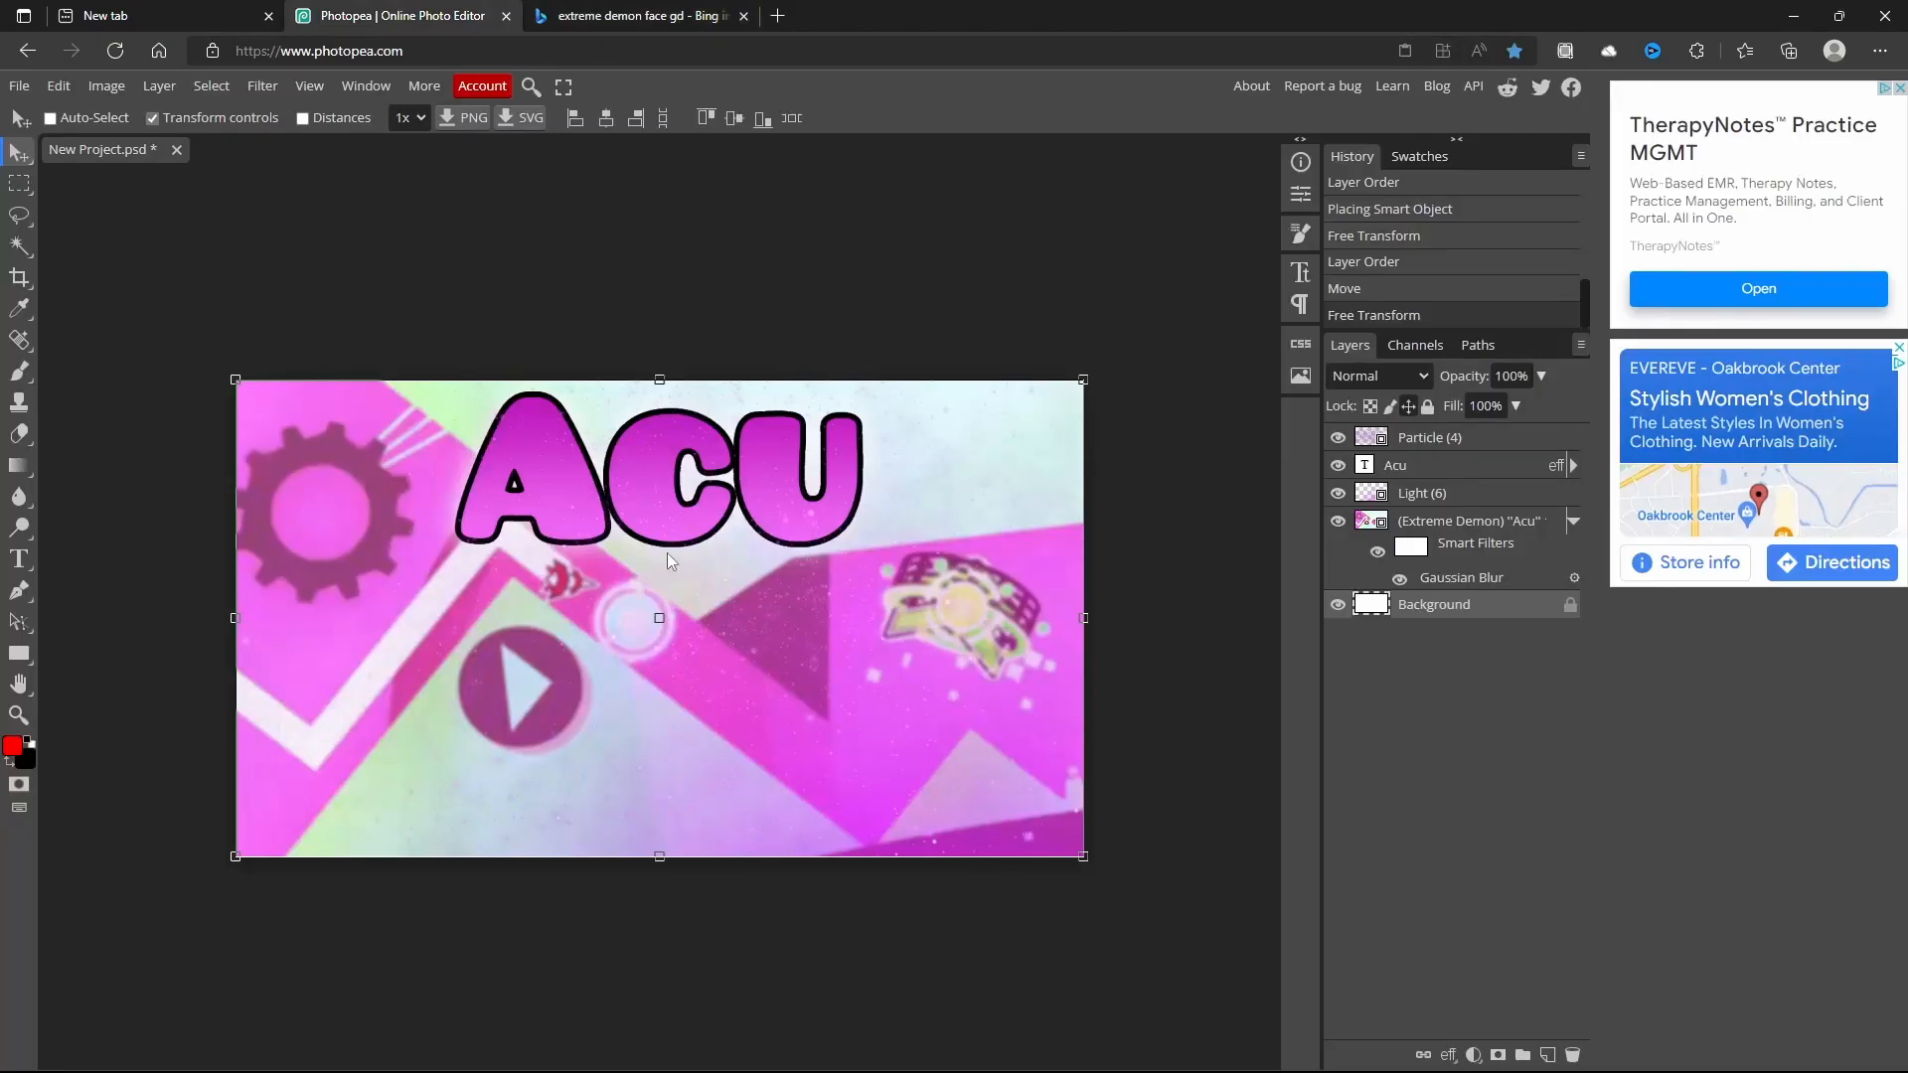
pyautogui.click(636, 17)
# - Save the opened demon face image to the Downloads folder as gd demon extreme
pyautogui.rightClick(766, 563)
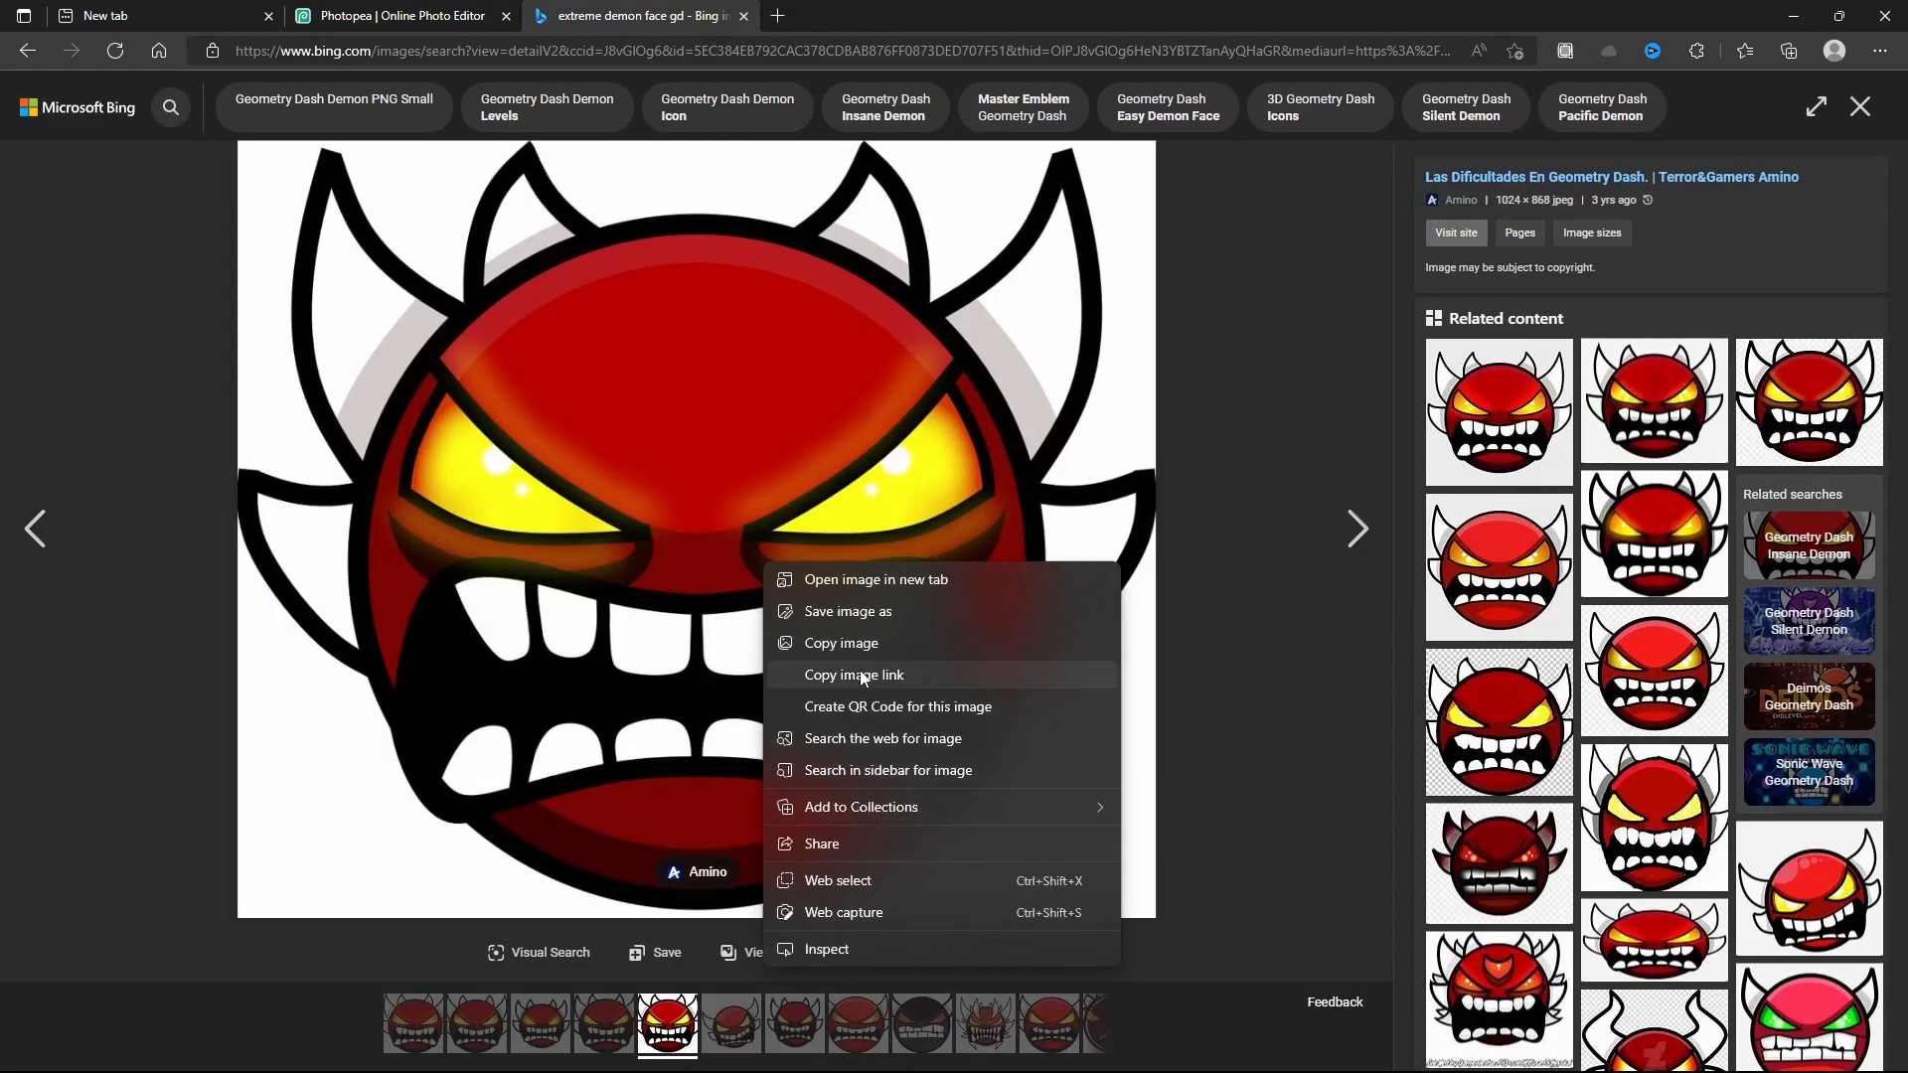
pyautogui.click(875, 612)
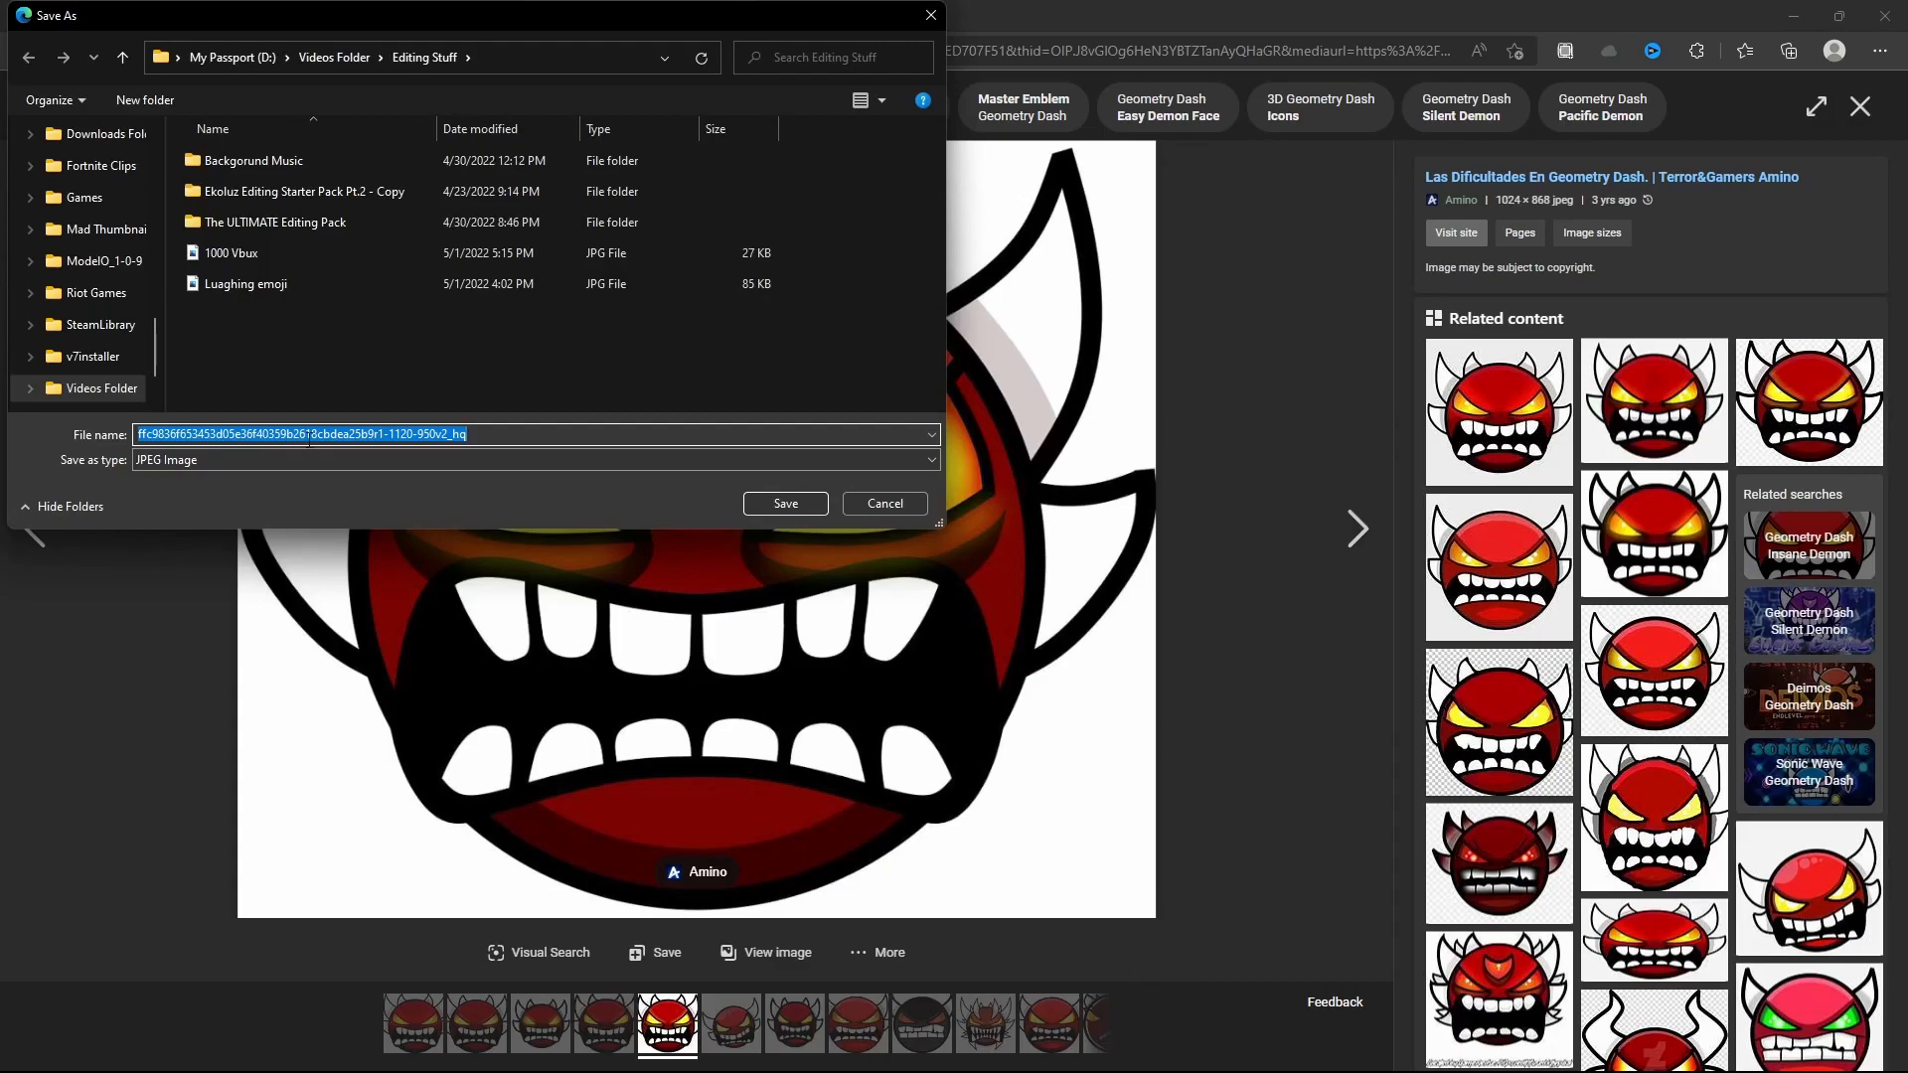
pyautogui.press('BackSpace')
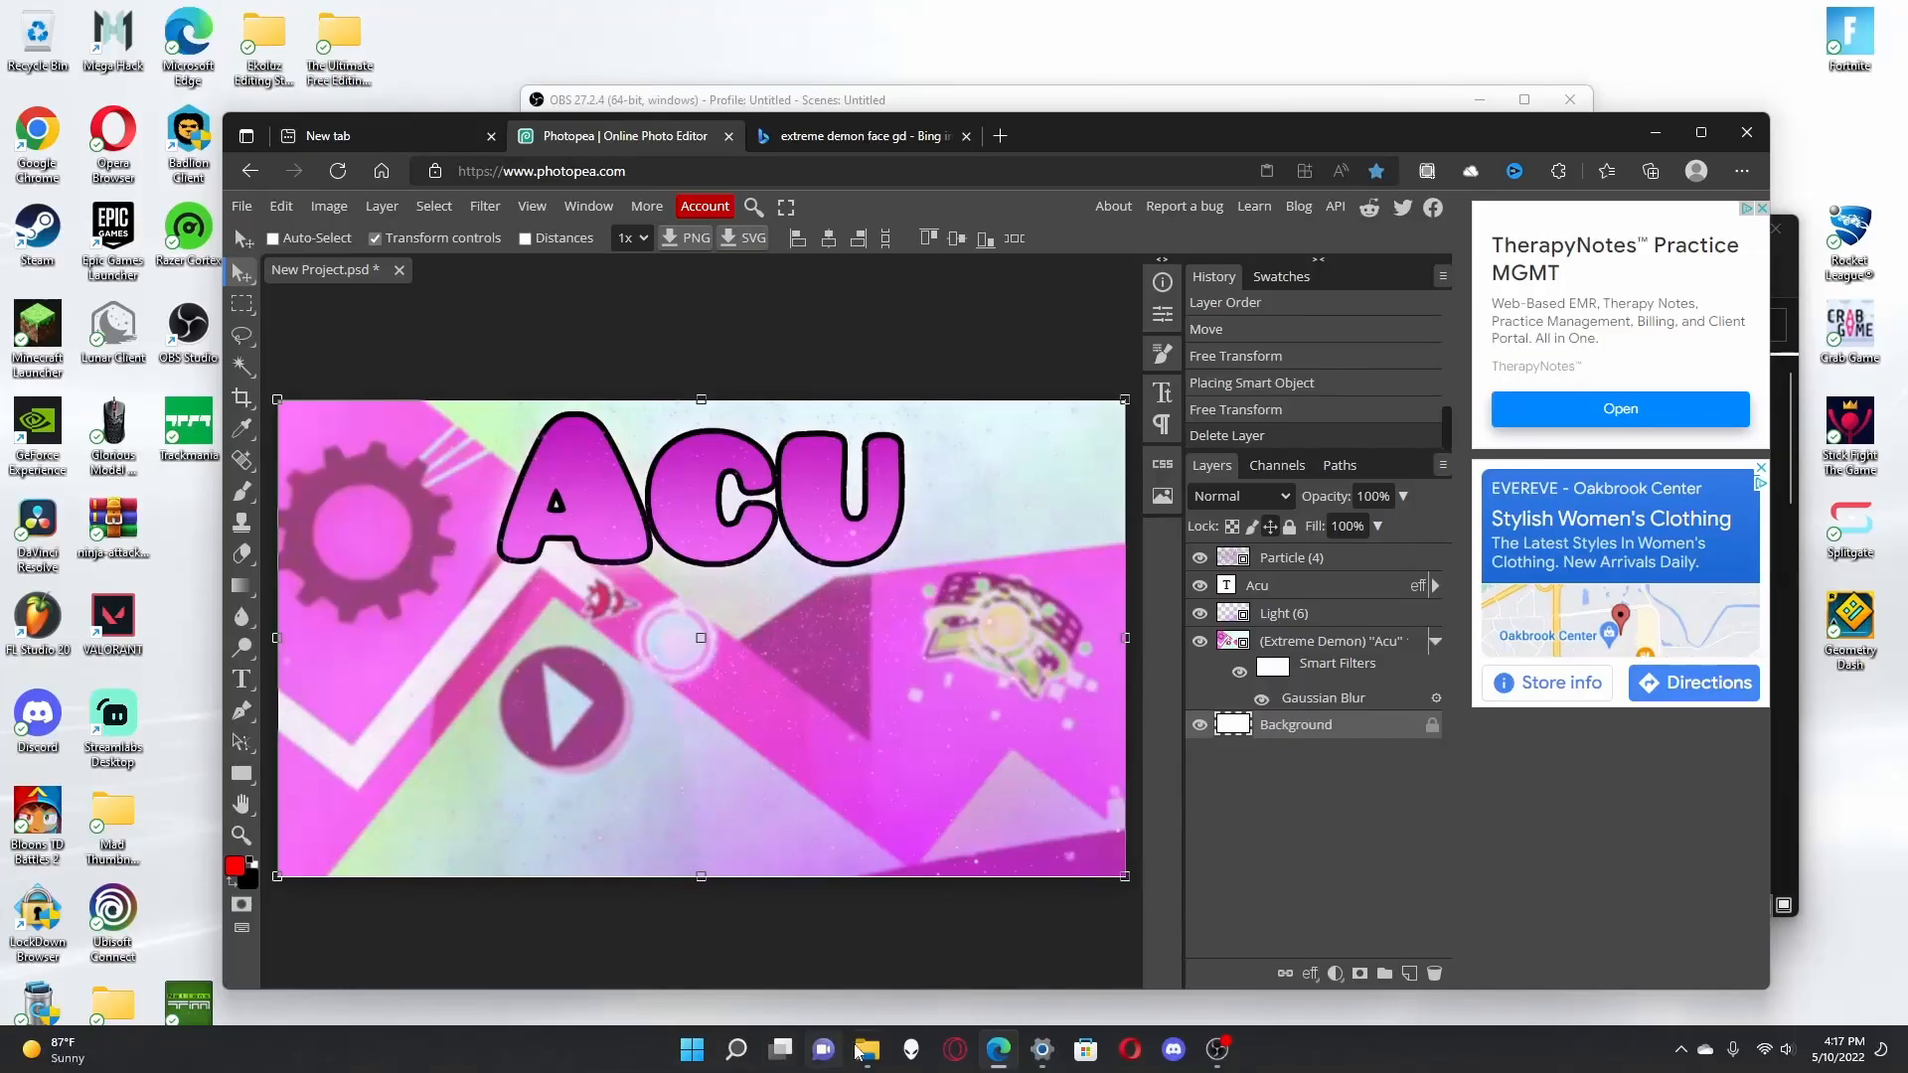
# - Place gd demon extreme from the Downloads folder into the Photopea project, with its layer between Light (6) and the level screenshot
pyautogui.click(825, 1049)
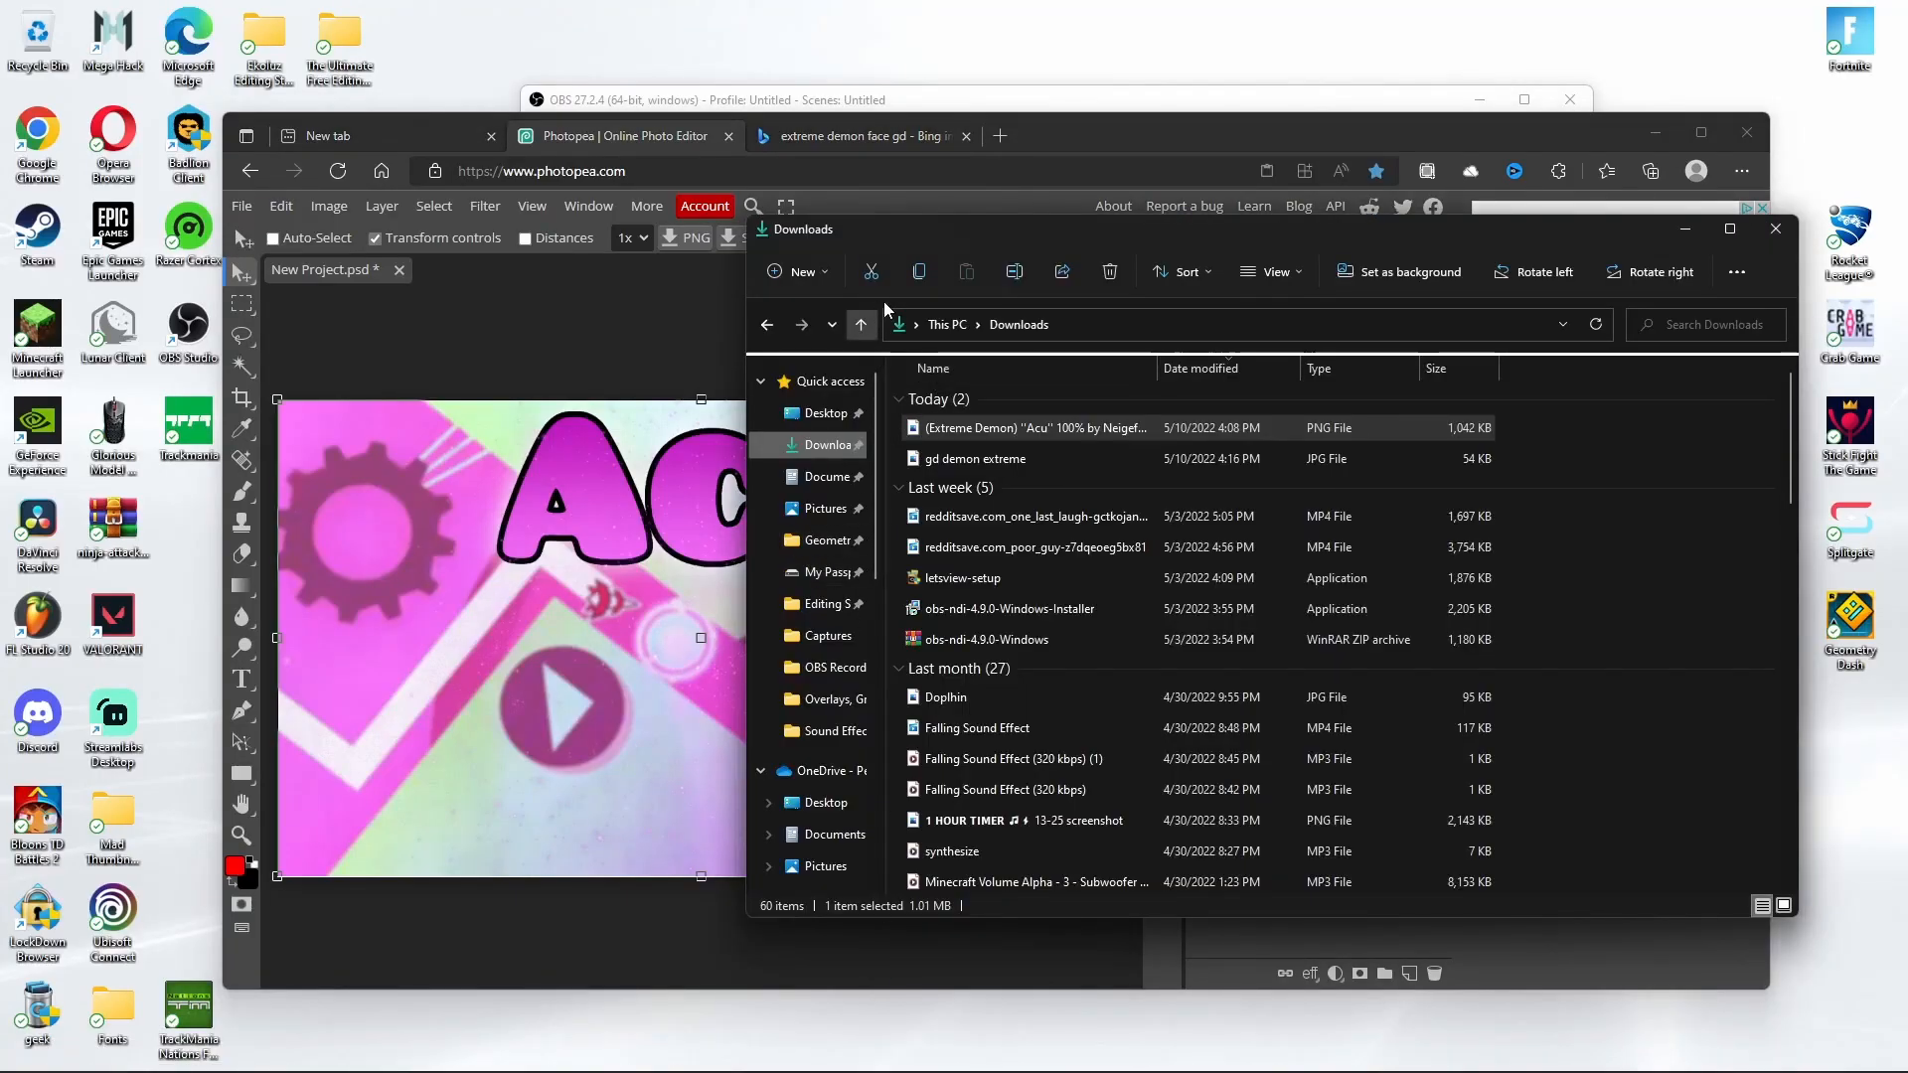
pyautogui.click(1597, 324)
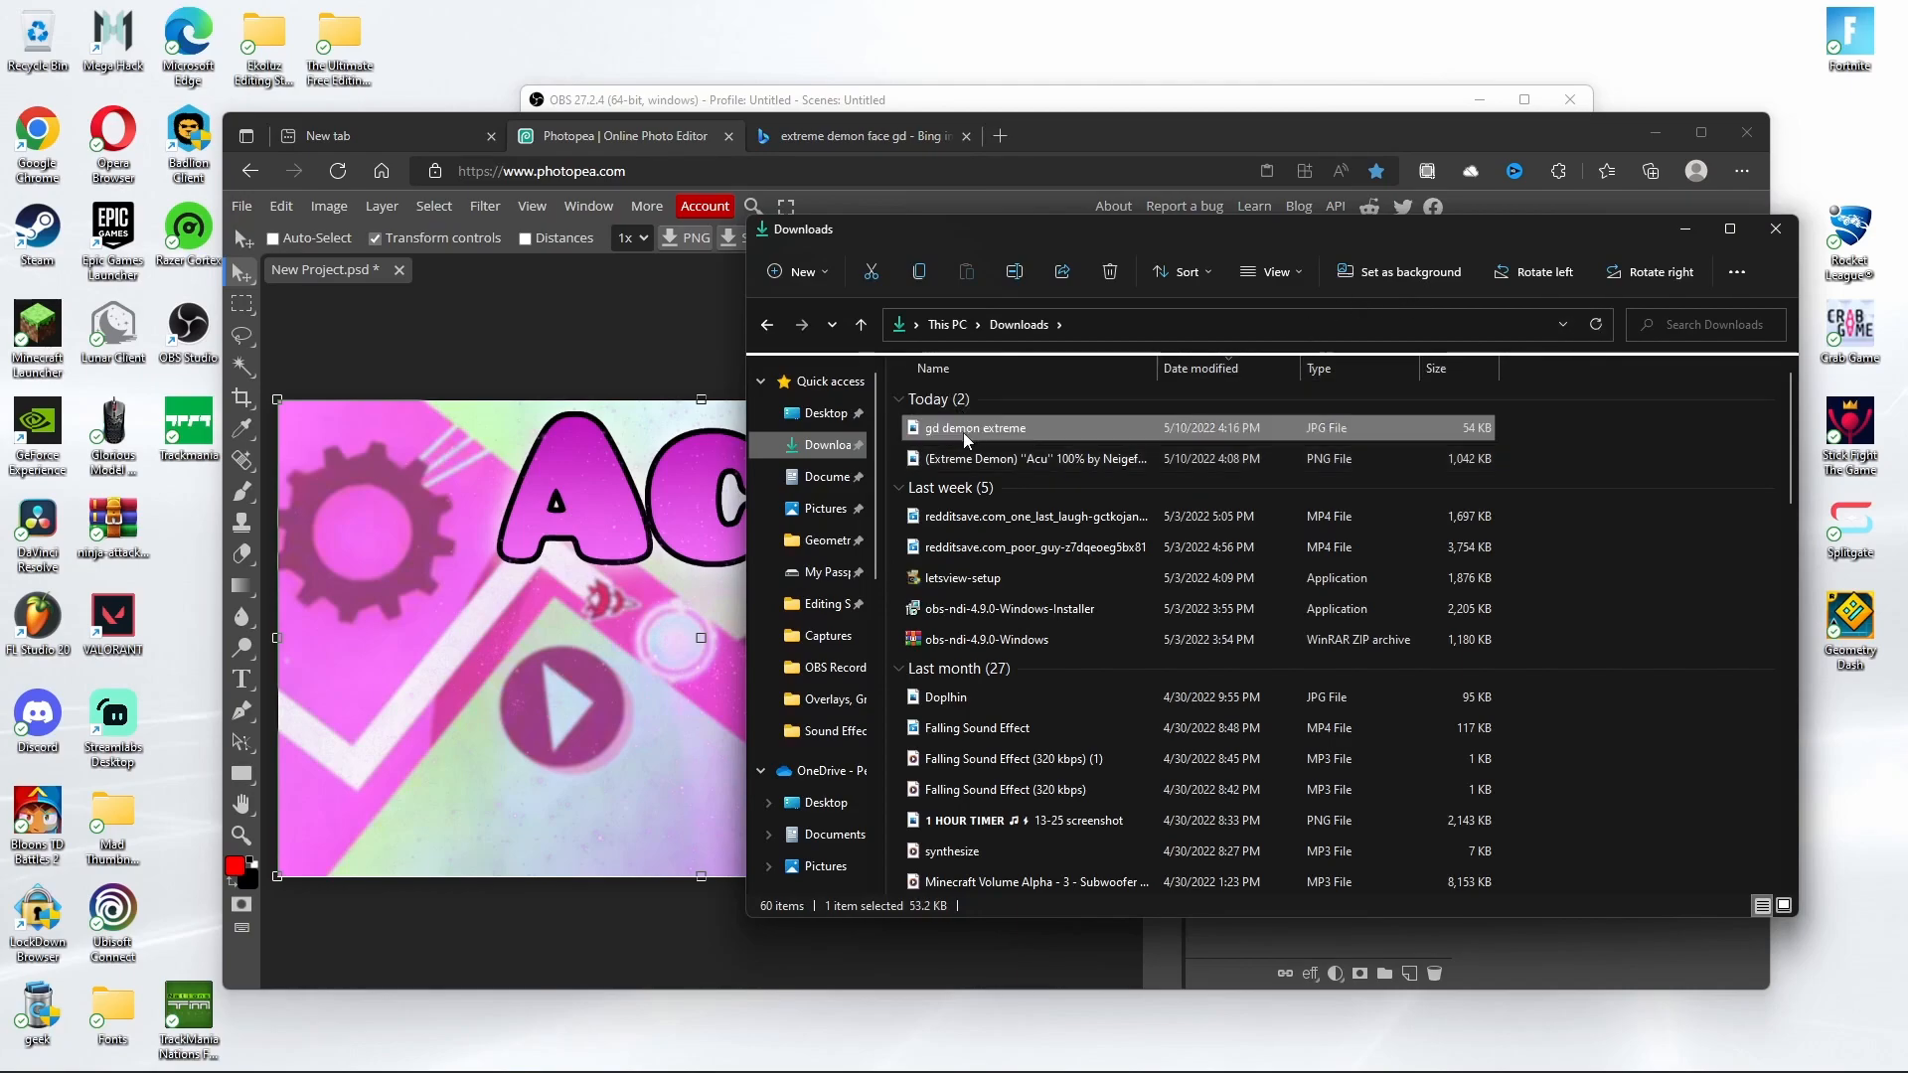
pyautogui.moveTo(974, 427); pyautogui.dragTo(599, 553)
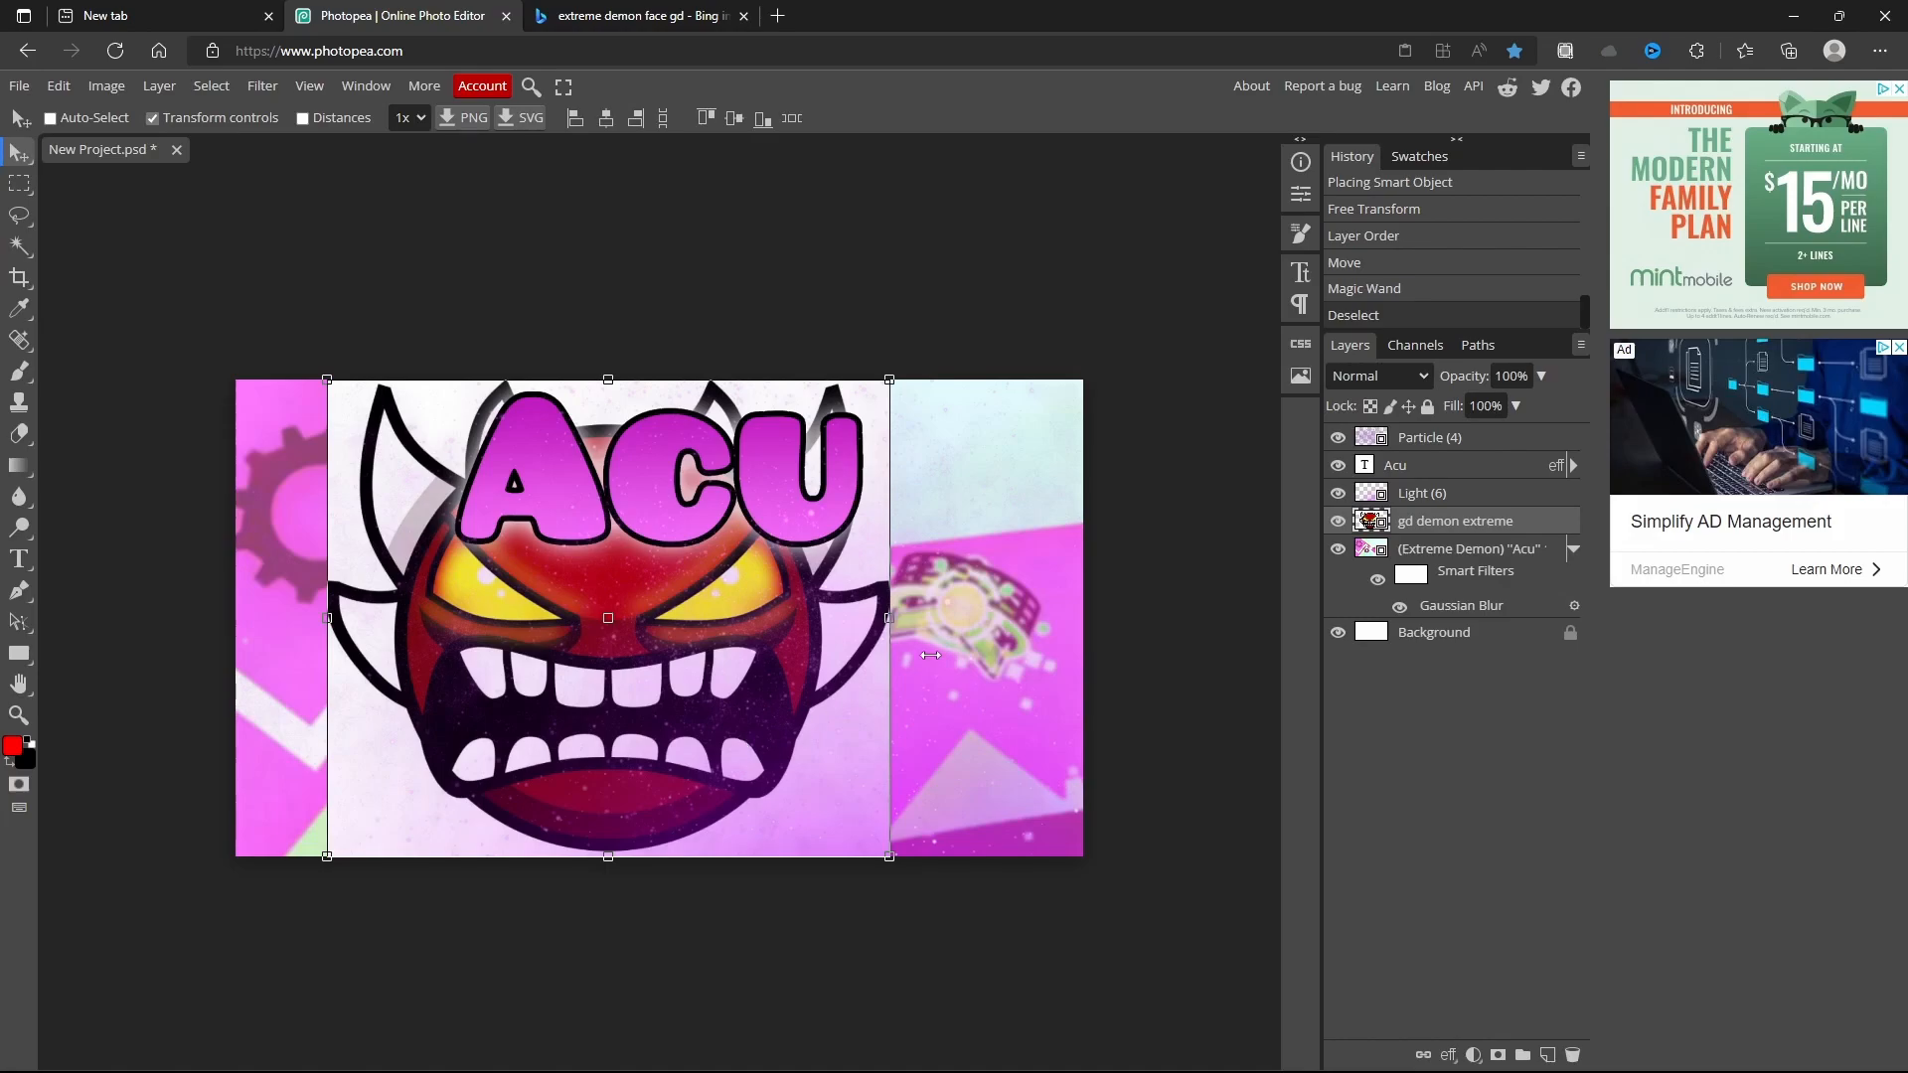
# - Start Magic Cut on the gd demon extreme layer and paint over the face's eyes, cheek and mouth as foreground
pyautogui.click(260, 86)
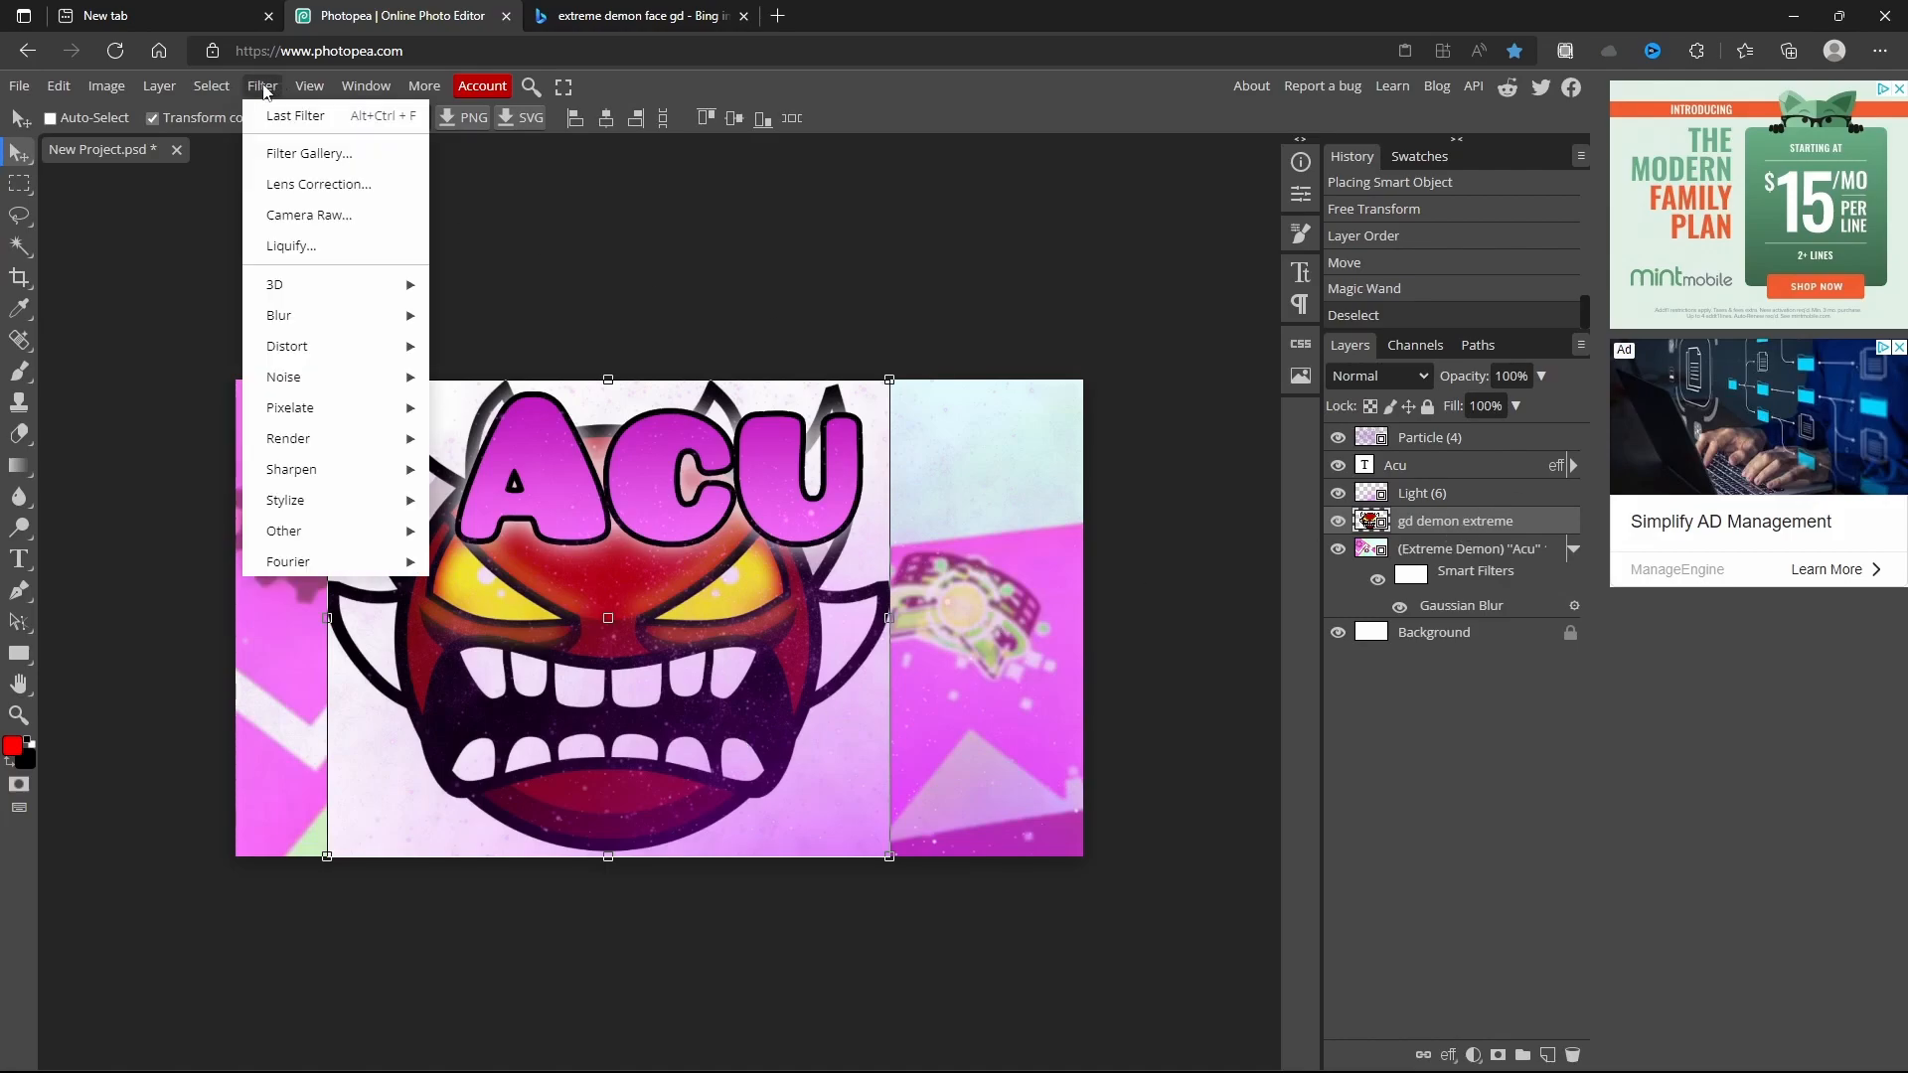
pyautogui.moveTo(206, 91)
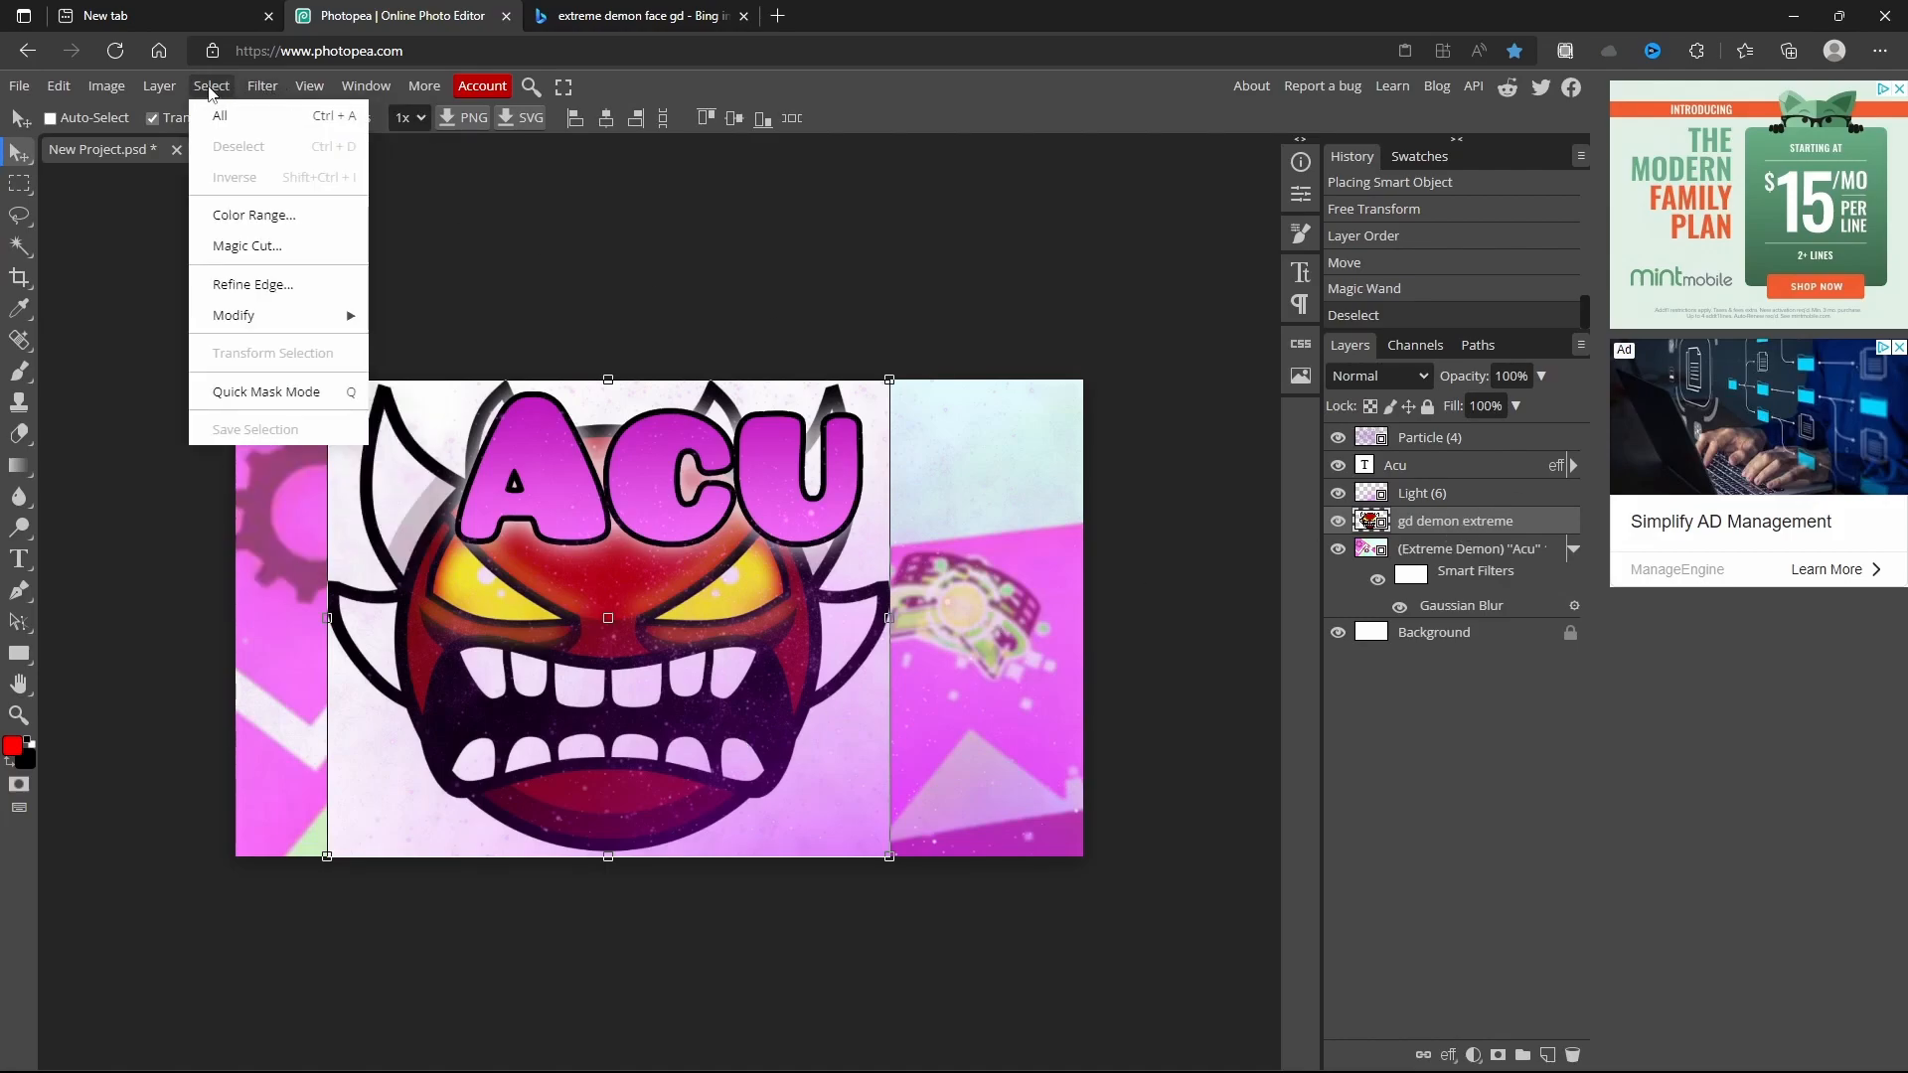
pyautogui.click(275, 252)
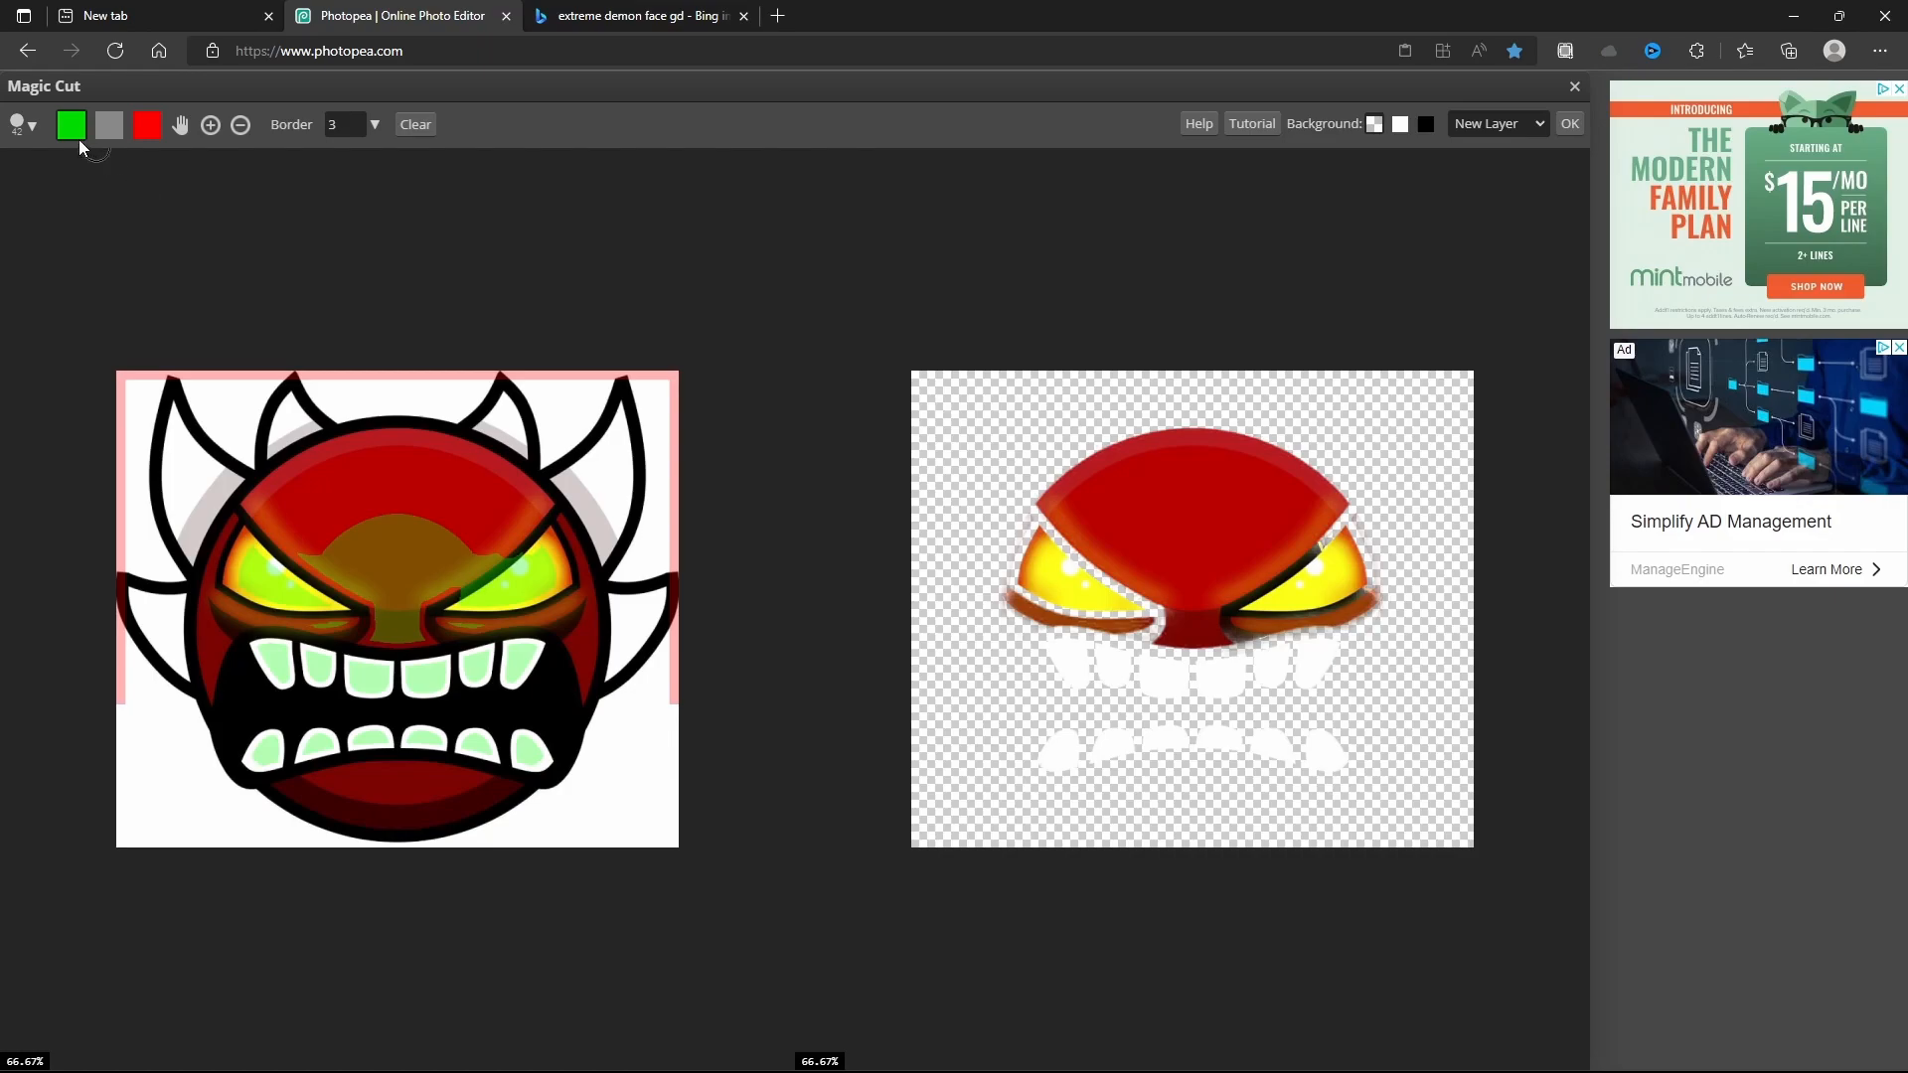
pyautogui.moveTo(322, 555)
pyautogui.mouseDown()
pyautogui.moveTo(270, 561)
pyautogui.moveTo(227, 537)
pyautogui.moveTo(217, 636)
pyautogui.moveTo(253, 713)
pyautogui.moveTo(368, 780)
pyautogui.moveTo(467, 721)
pyautogui.moveTo(343, 695)
pyautogui.moveTo(402, 619)
pyautogui.mouseUp()
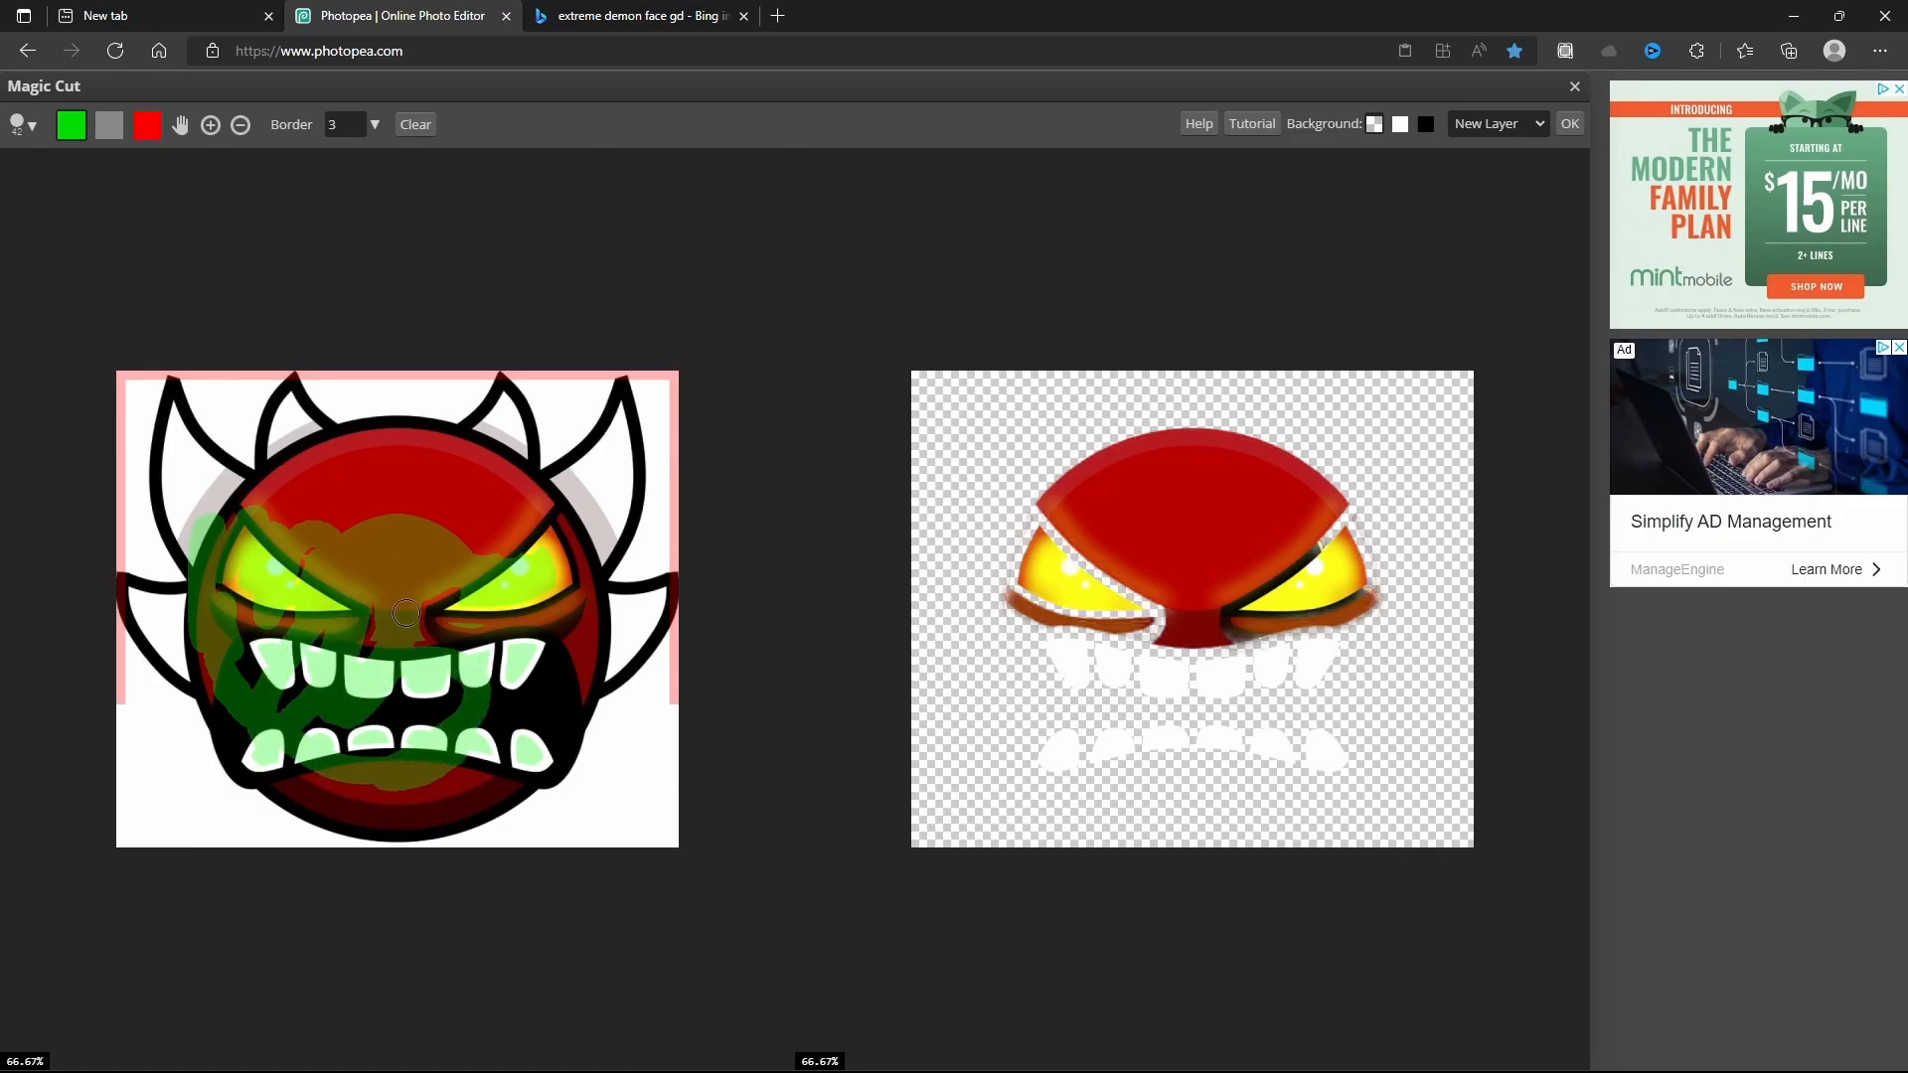
# - Clear the background marking beside the side horns and mark the white areas in both lower corners as background
pyautogui.click(109, 127)
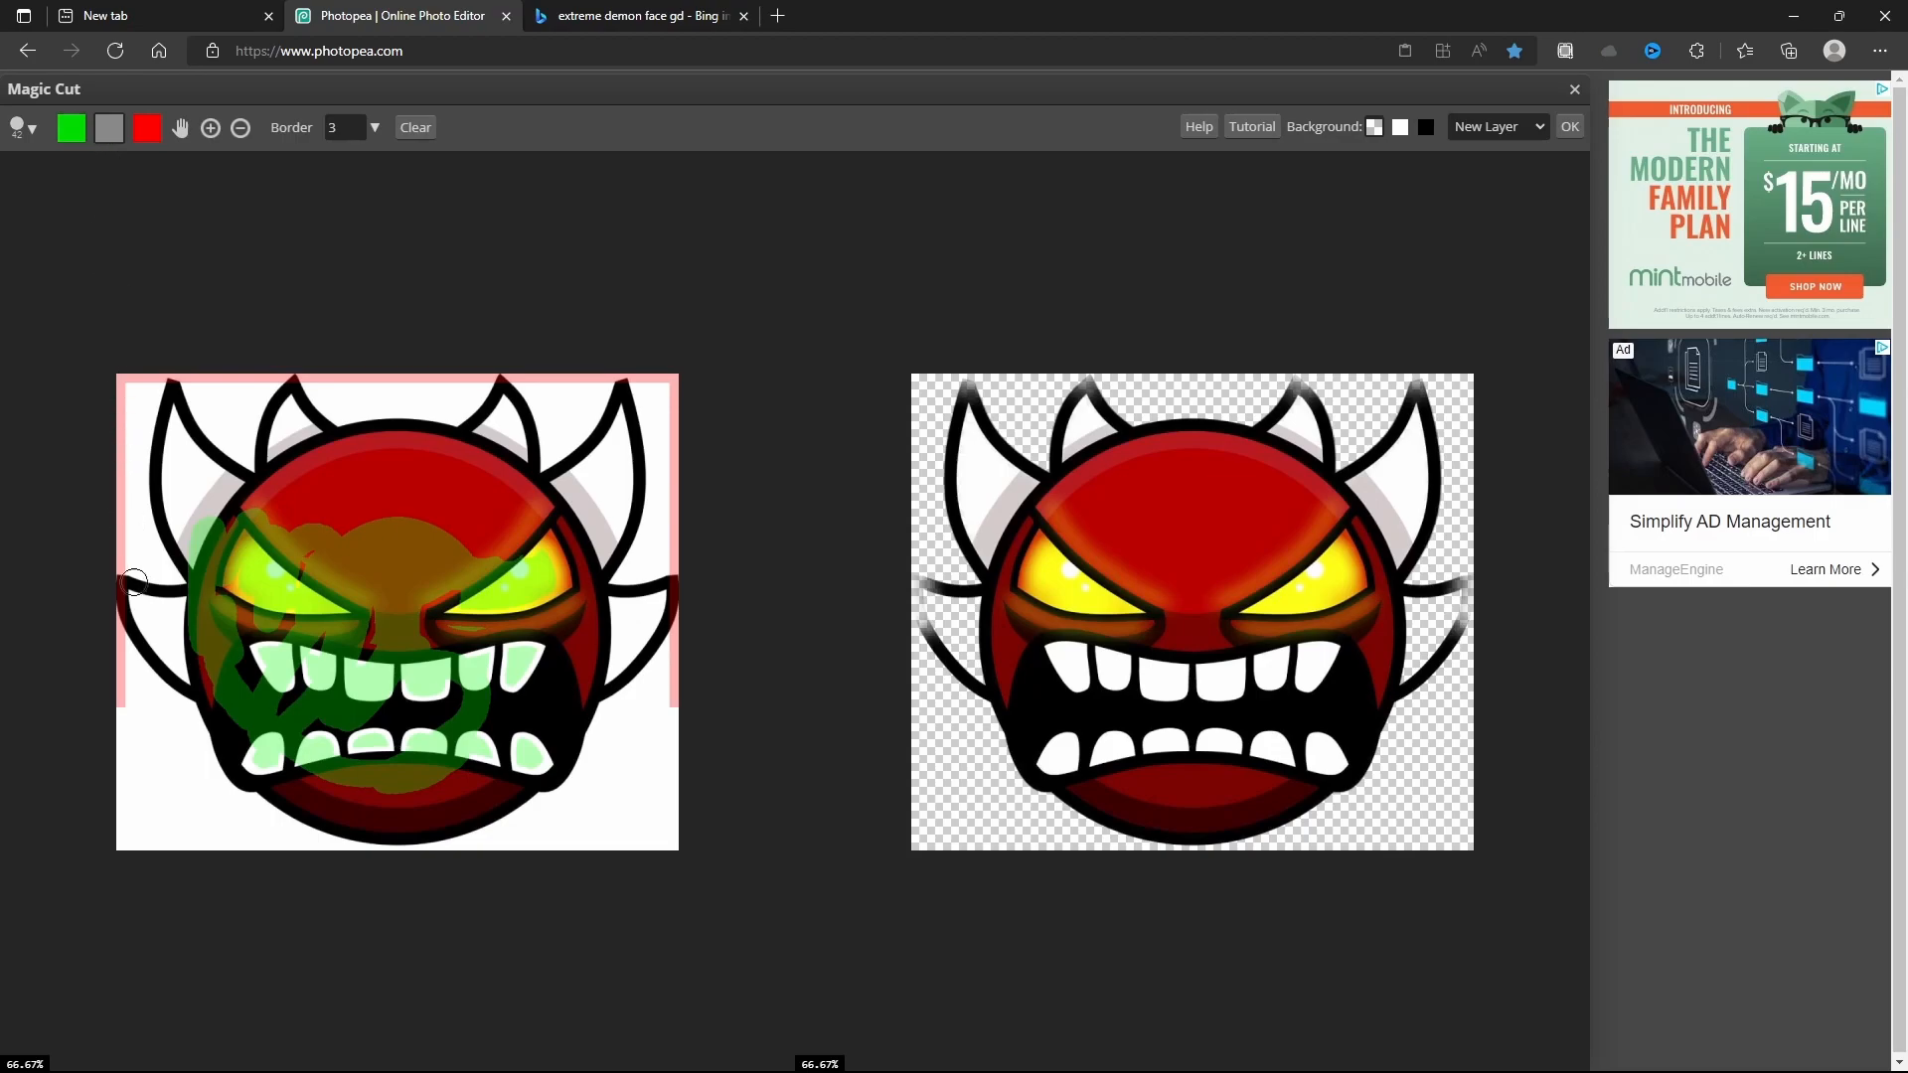
pyautogui.moveTo(118, 601)
pyautogui.mouseDown()
pyautogui.moveTo(128, 703)
pyautogui.moveTo(117, 662)
pyautogui.moveTo(657, 658)
pyautogui.moveTo(679, 667)
pyautogui.moveTo(593, 664)
pyautogui.moveTo(644, 716)
pyautogui.moveTo(696, 714)
pyautogui.moveTo(674, 535)
pyautogui.mouseUp()
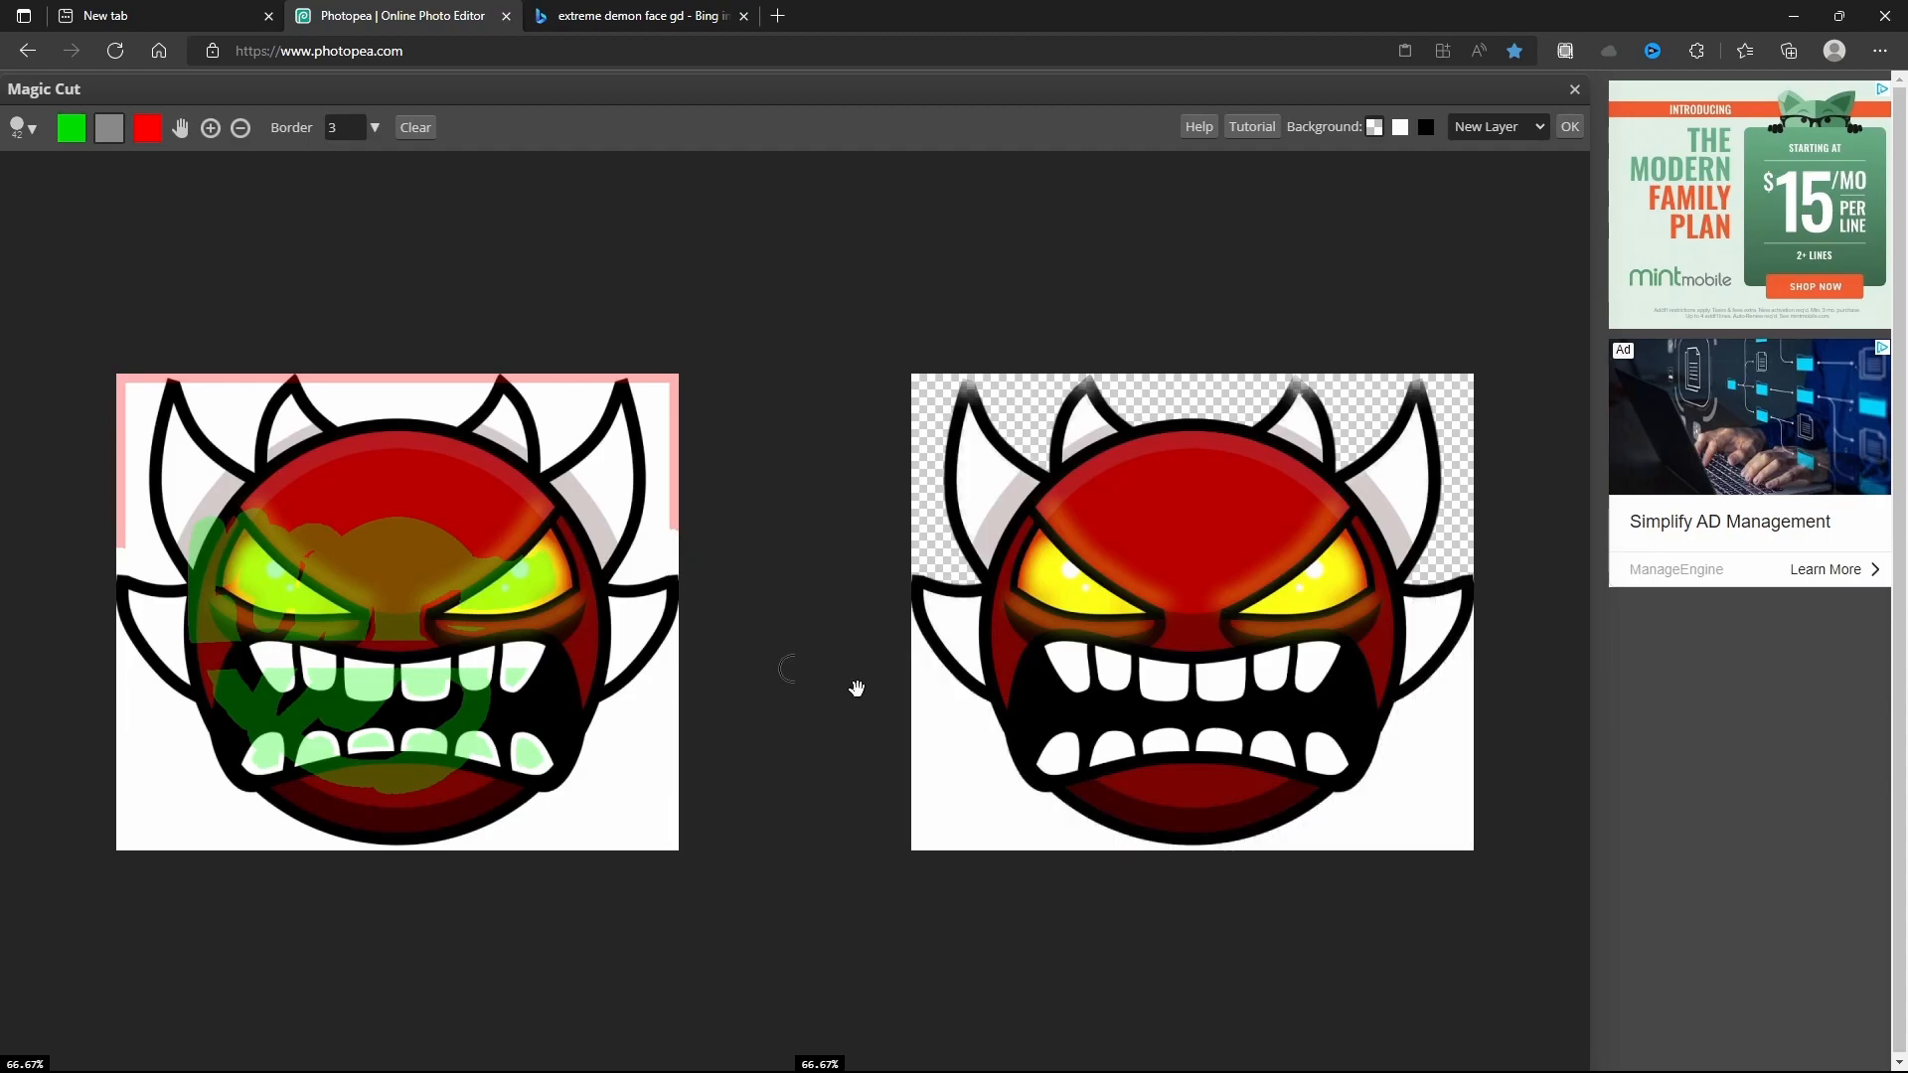
pyautogui.click(149, 139)
pyautogui.moveTo(143, 755); pyautogui.dragTo(187, 825)
pyautogui.moveTo(637, 761); pyautogui.dragTo(616, 830)
# - Clear the background marking over the upper horn tips and output the cut-out demon face to a new layer
pyautogui.click(56, 130)
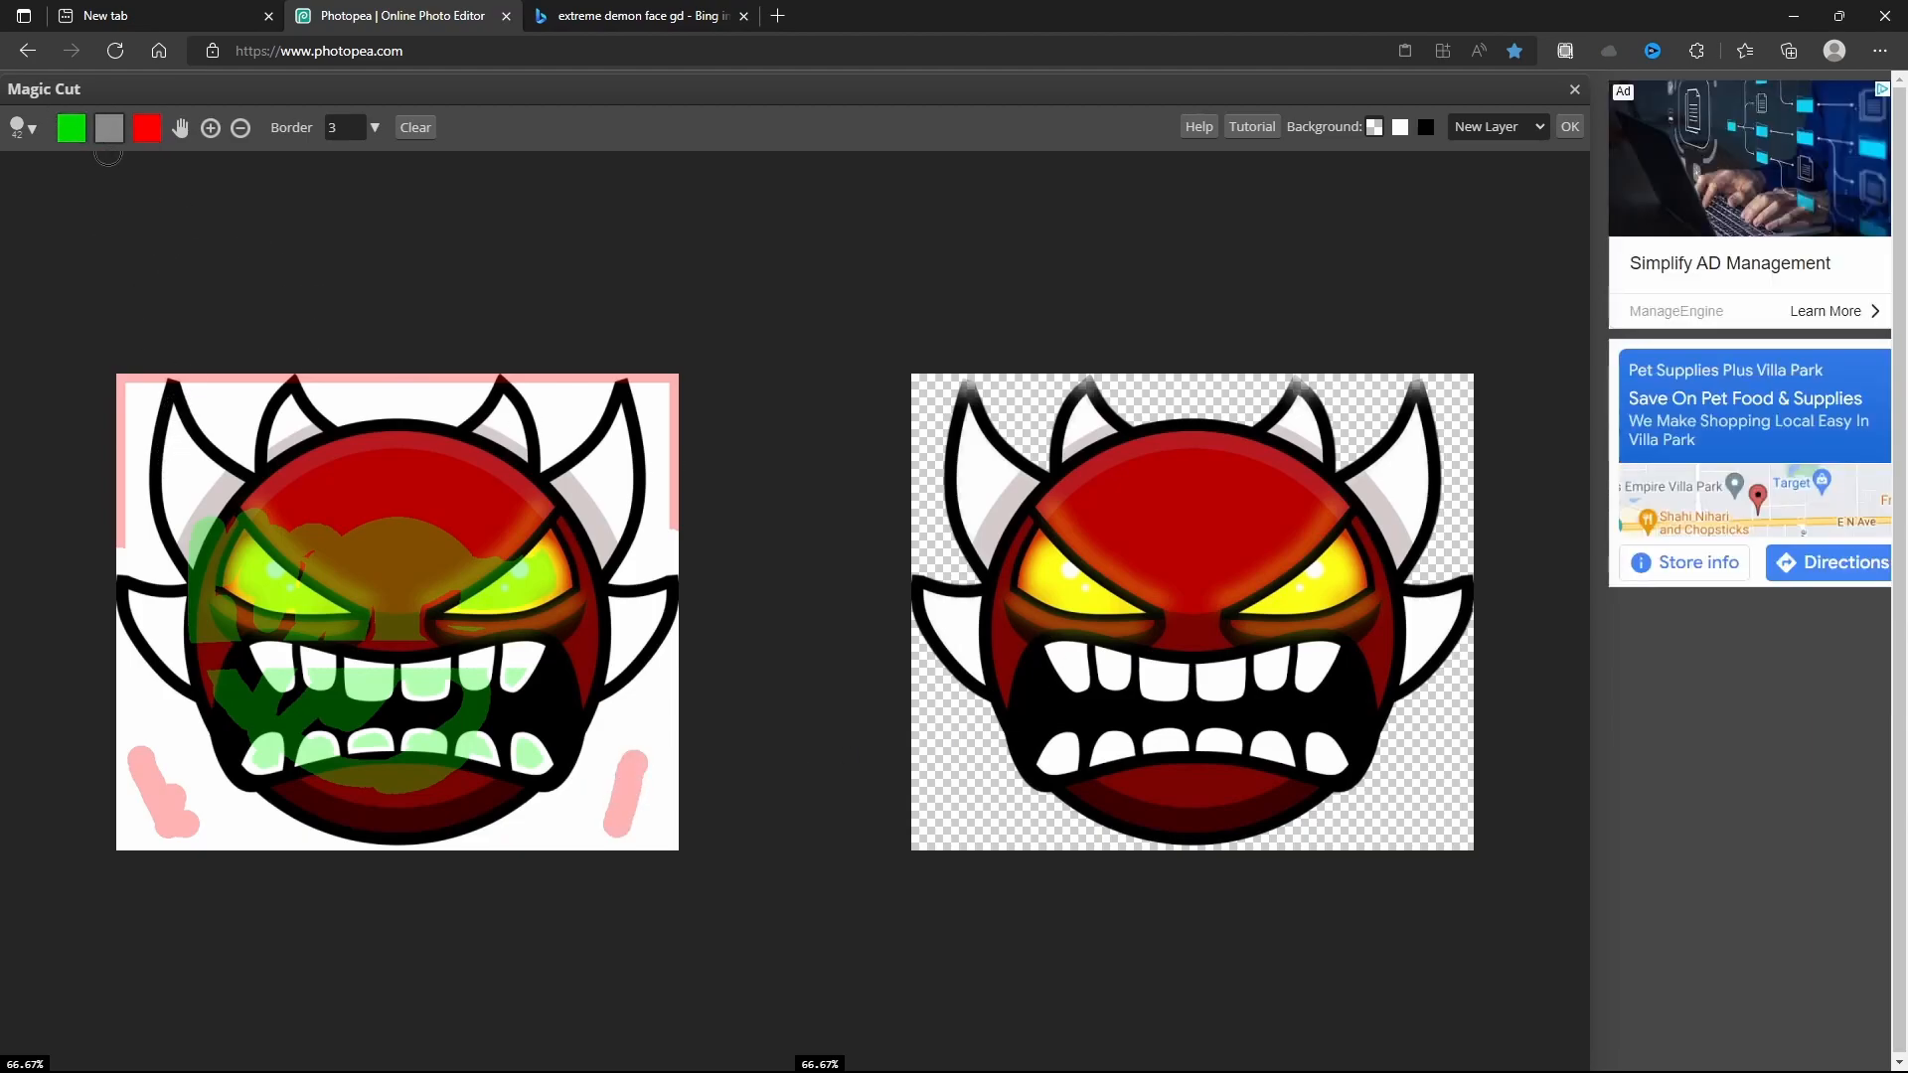
pyautogui.moveTo(187, 385)
pyautogui.mouseDown()
pyautogui.moveTo(325, 378)
pyautogui.moveTo(295, 385)
pyautogui.mouseUp()
pyautogui.moveTo(493, 374); pyautogui.dragTo(506, 381)
pyautogui.moveTo(621, 377); pyautogui.dragTo(626, 383)
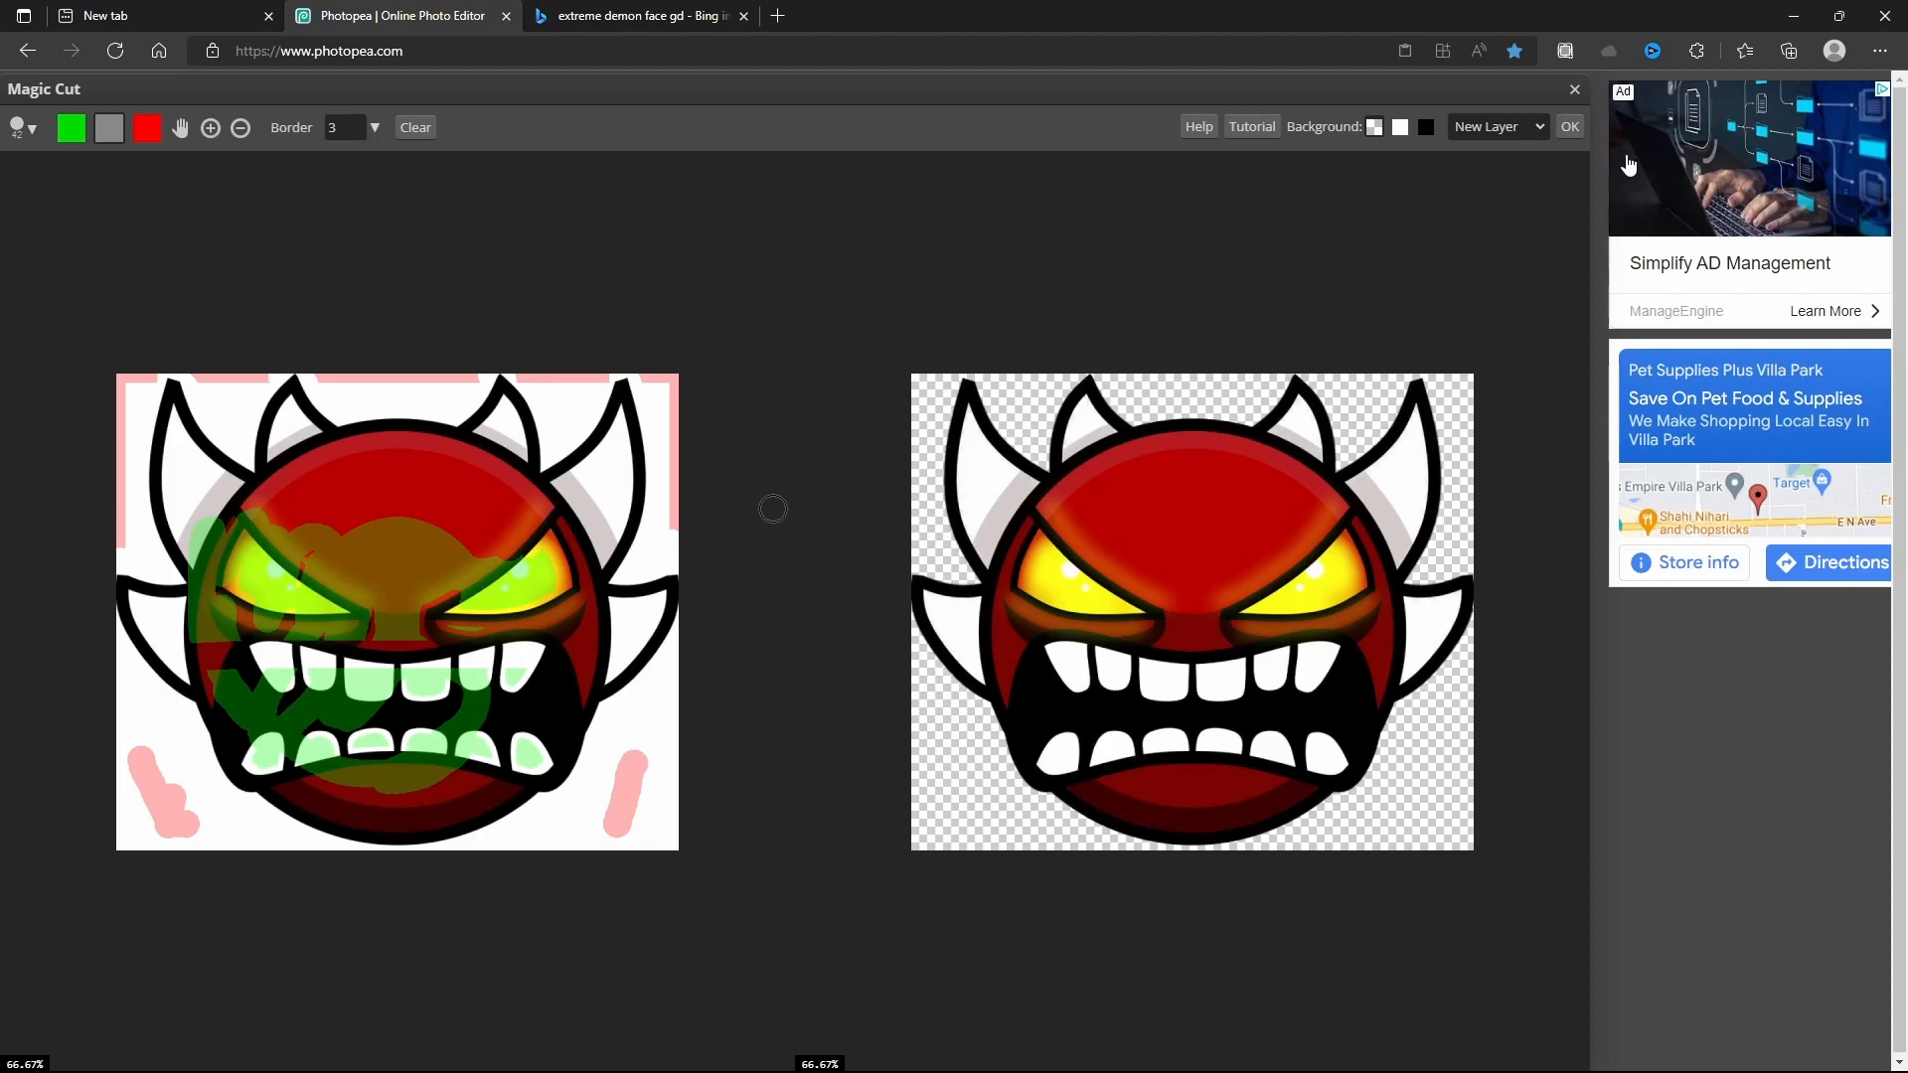
pyautogui.click(1570, 126)
# - Scale the cut-out demon face to about 60% and move it to the canvas's upper-left area
pyautogui.moveTo(599, 684); pyautogui.dragTo(716, 684)
pyautogui.moveTo(1007, 857); pyautogui.dragTo(786, 666)
pyautogui.moveTo(614, 573); pyautogui.dragTo(437, 512)
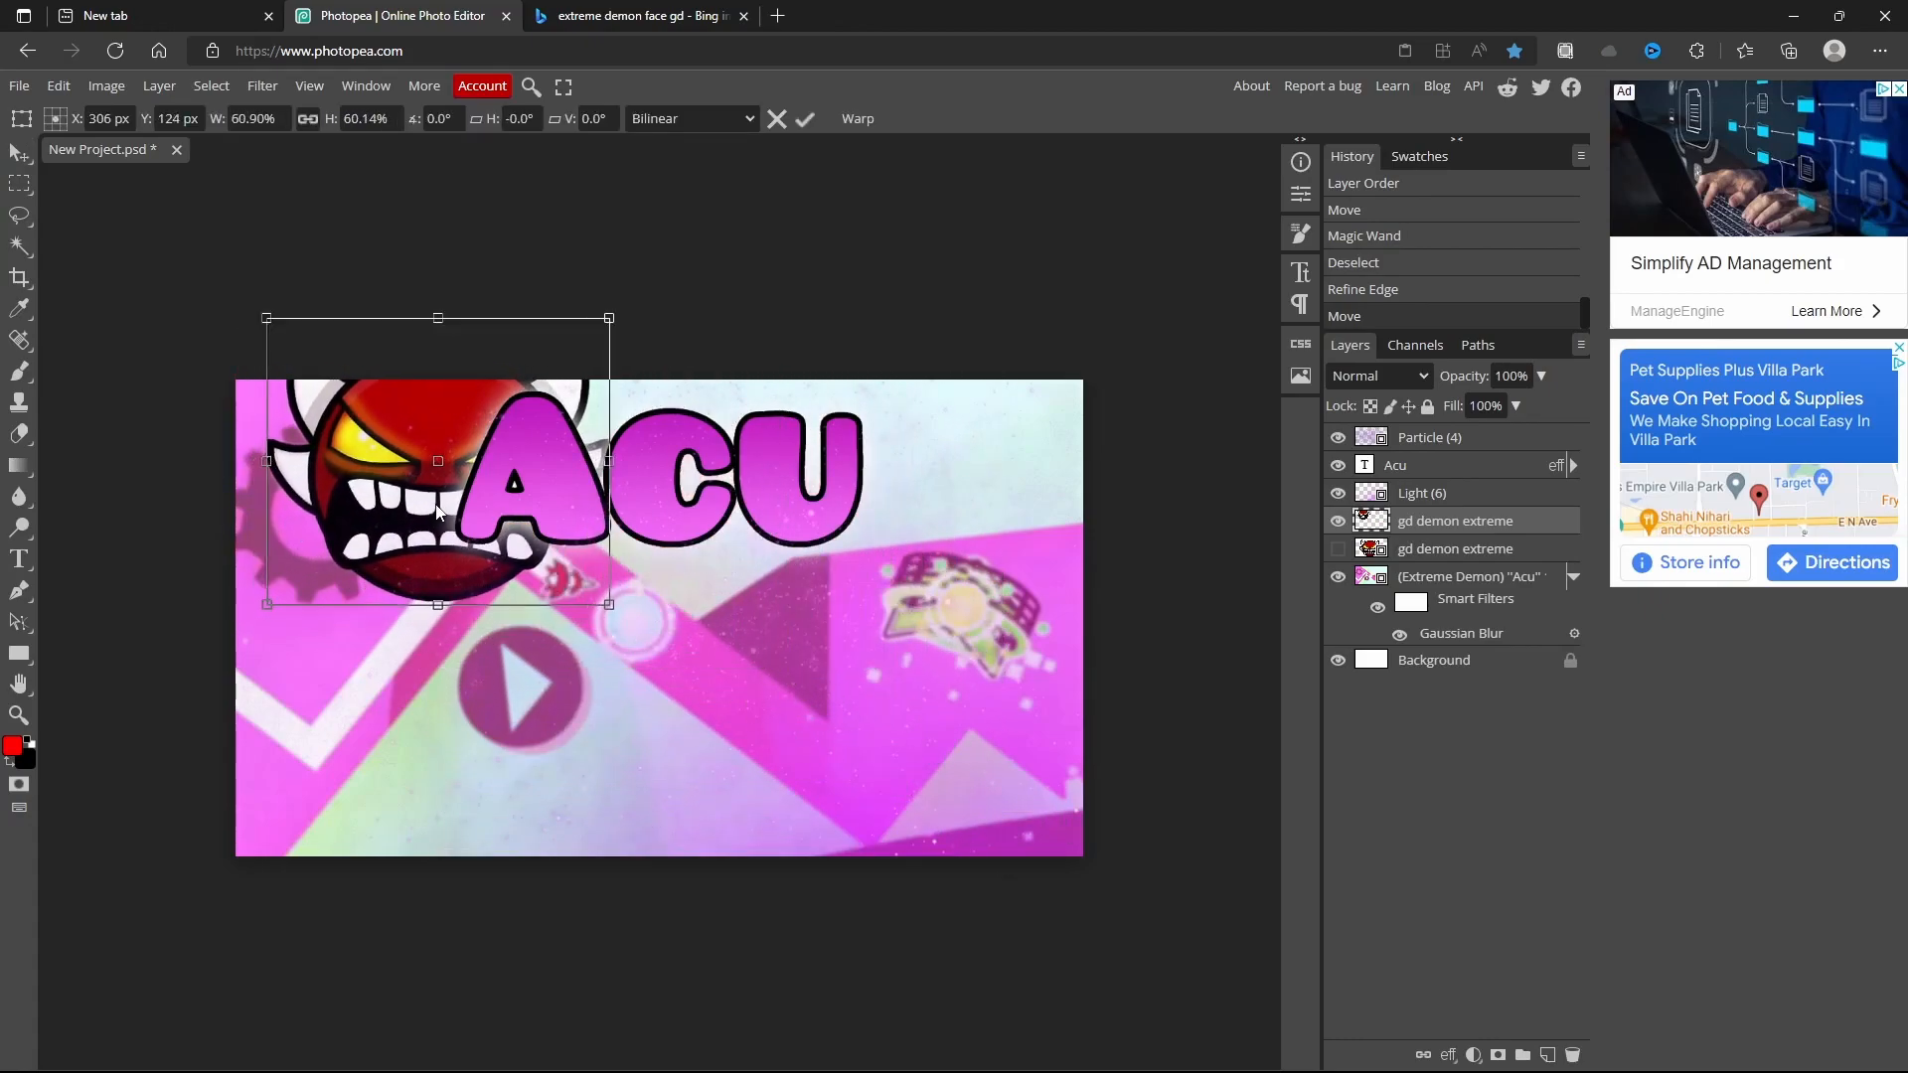
# - Move the Acu text down to the middle of the canvas and delete the original uncut demon face layer
pyautogui.click(1441, 469)
pyautogui.moveTo(722, 478); pyautogui.dragTo(717, 602)
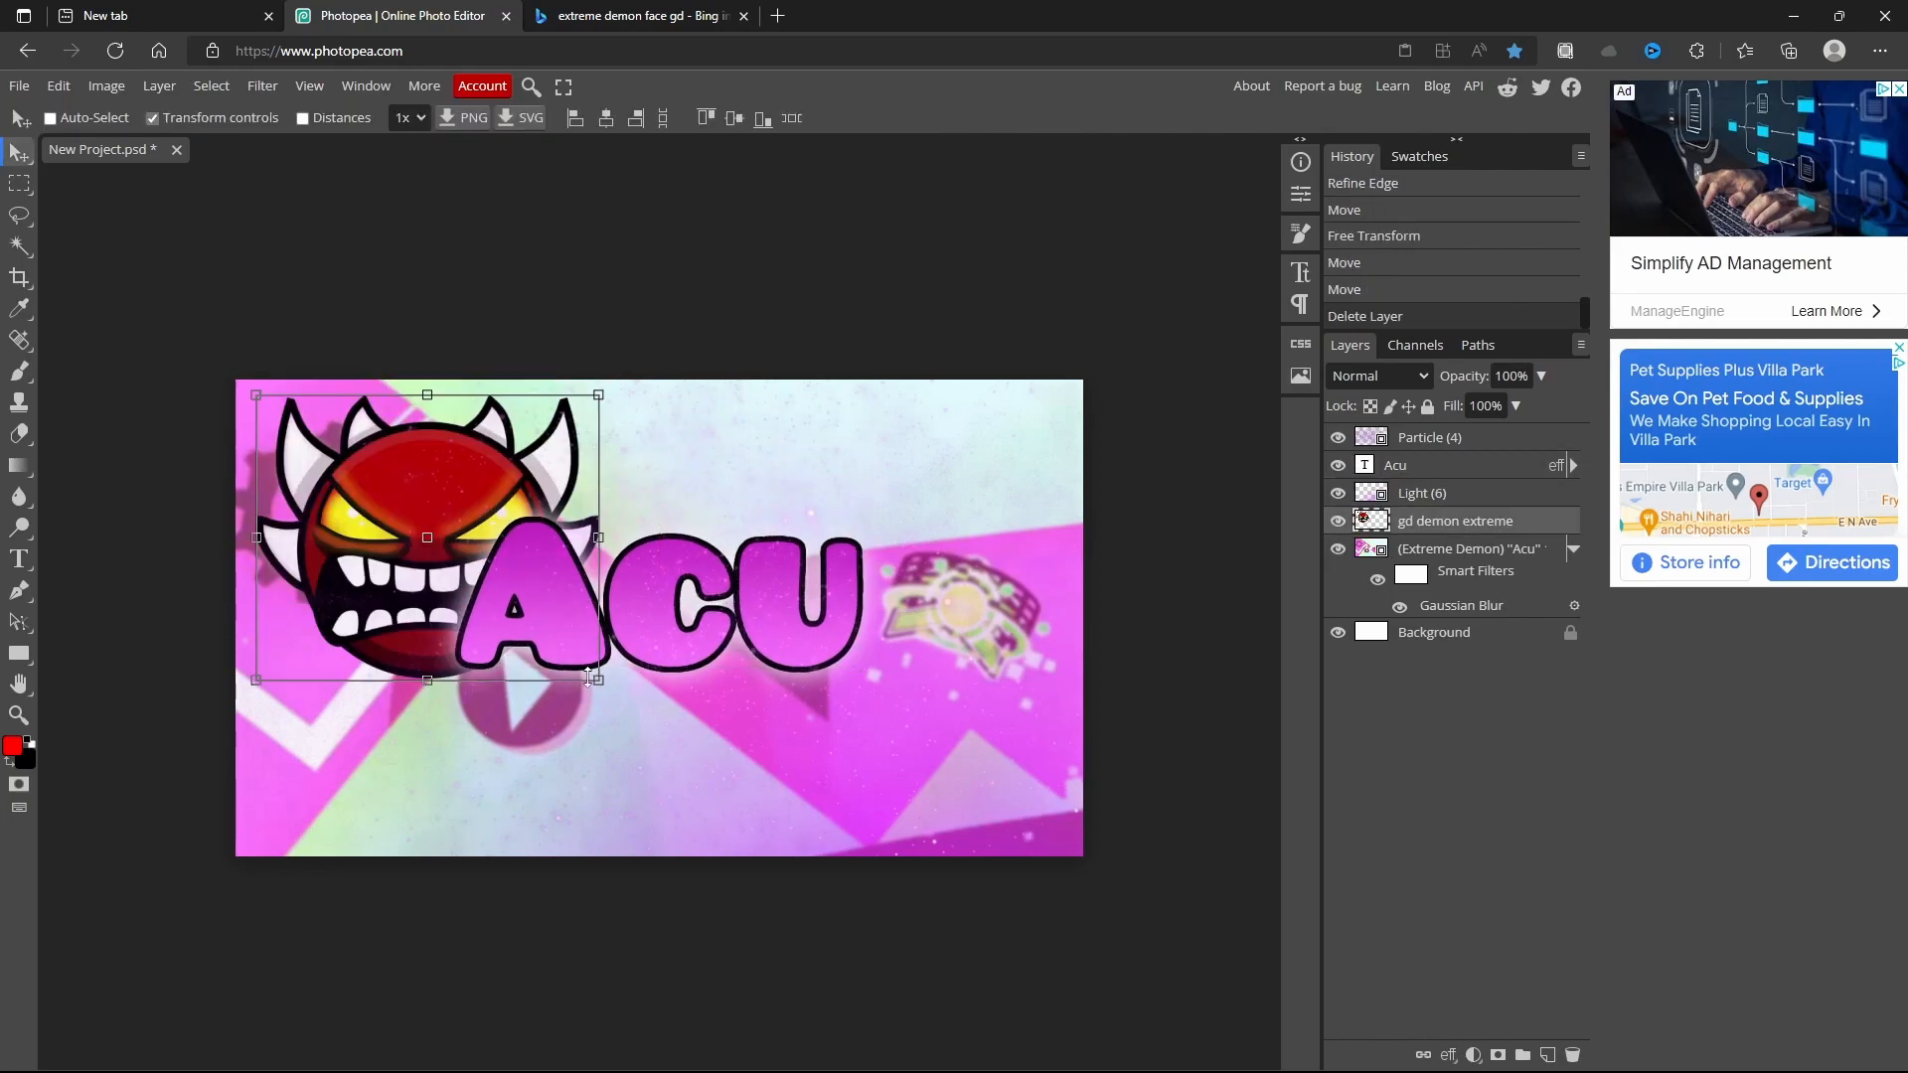
# - Shrink the demon face to about 75%, rotate it about 13° counterclockwise, and set it just above the letter A
pyautogui.moveTo(600, 681); pyautogui.dragTo(512, 612)
pyautogui.moveTo(424, 558); pyautogui.dragTo(443, 465)
pyautogui.moveTo(440, 382); pyautogui.dragTo(397, 379)
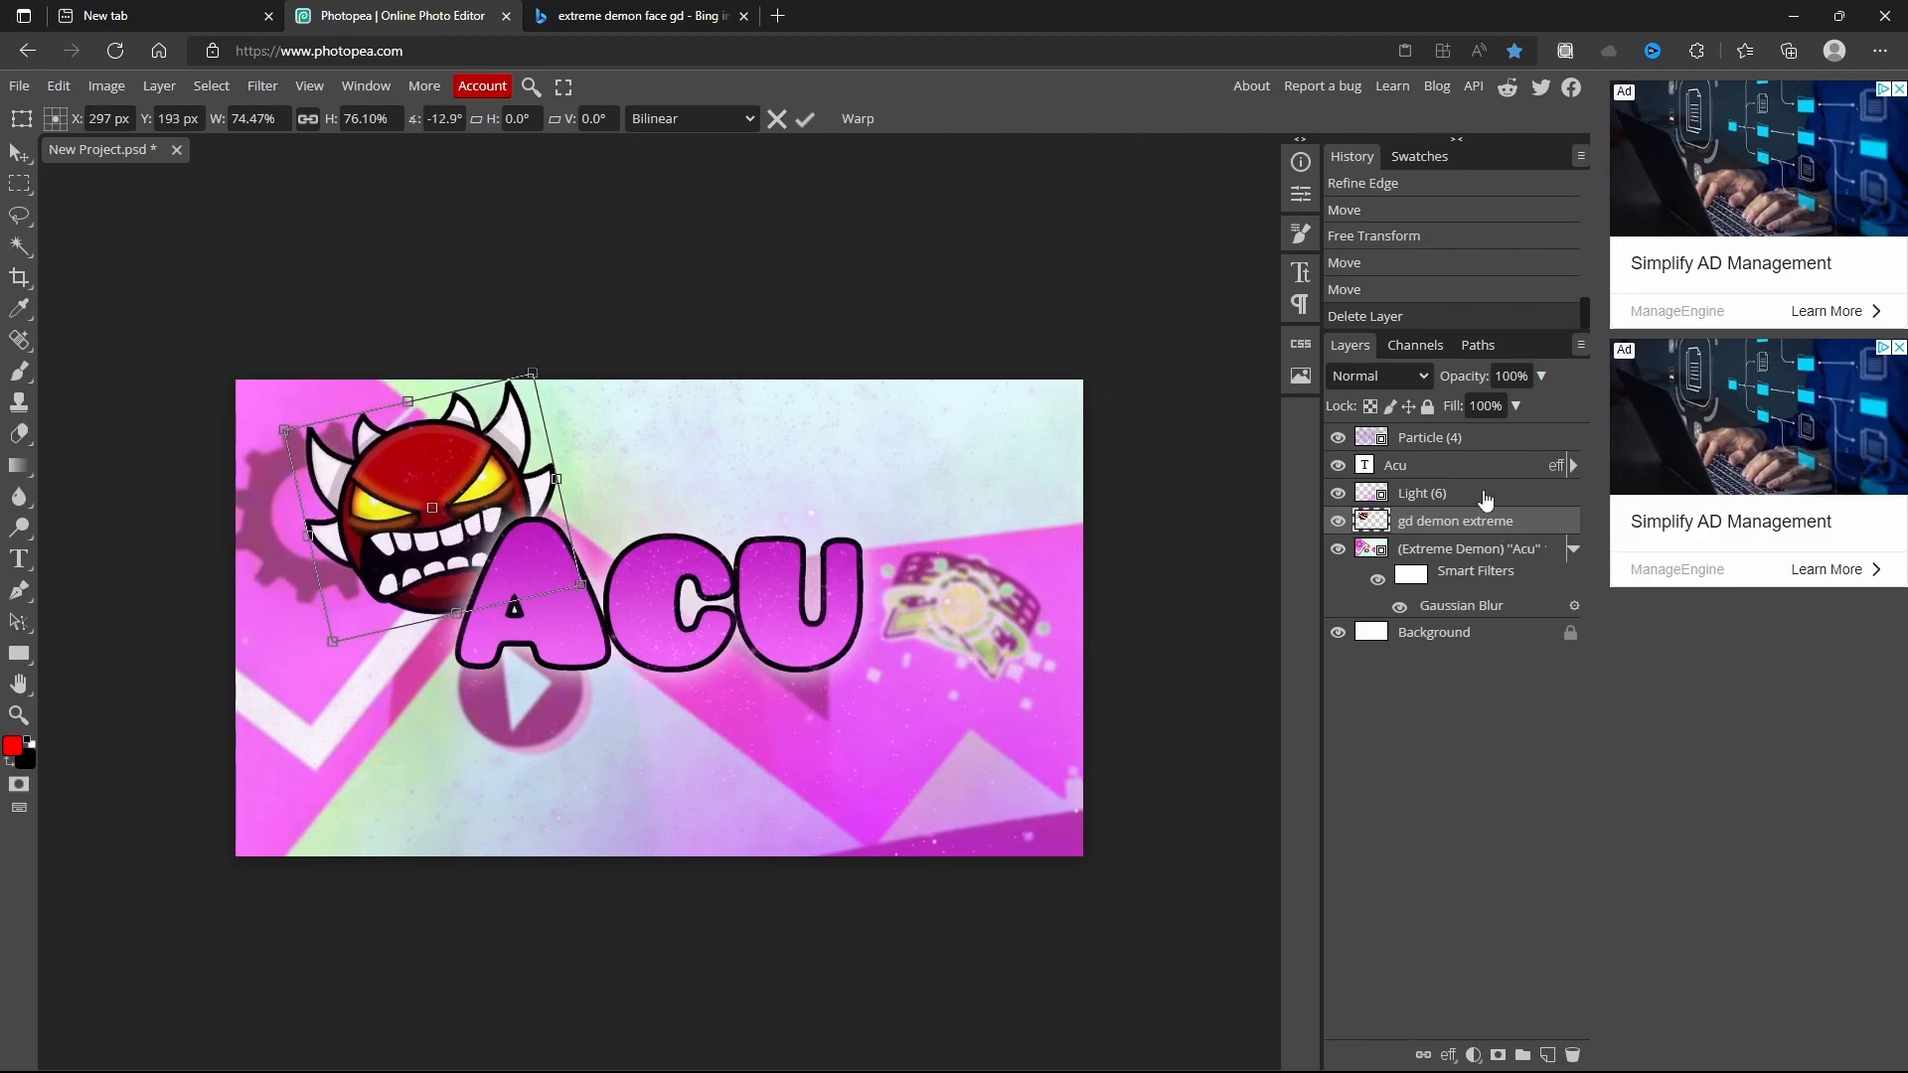
# - Add an Outer Glow to the gd demon extreme layer, trying ff00ff as its colour before changing it back to white
pyautogui.doubleClick(1533, 524)
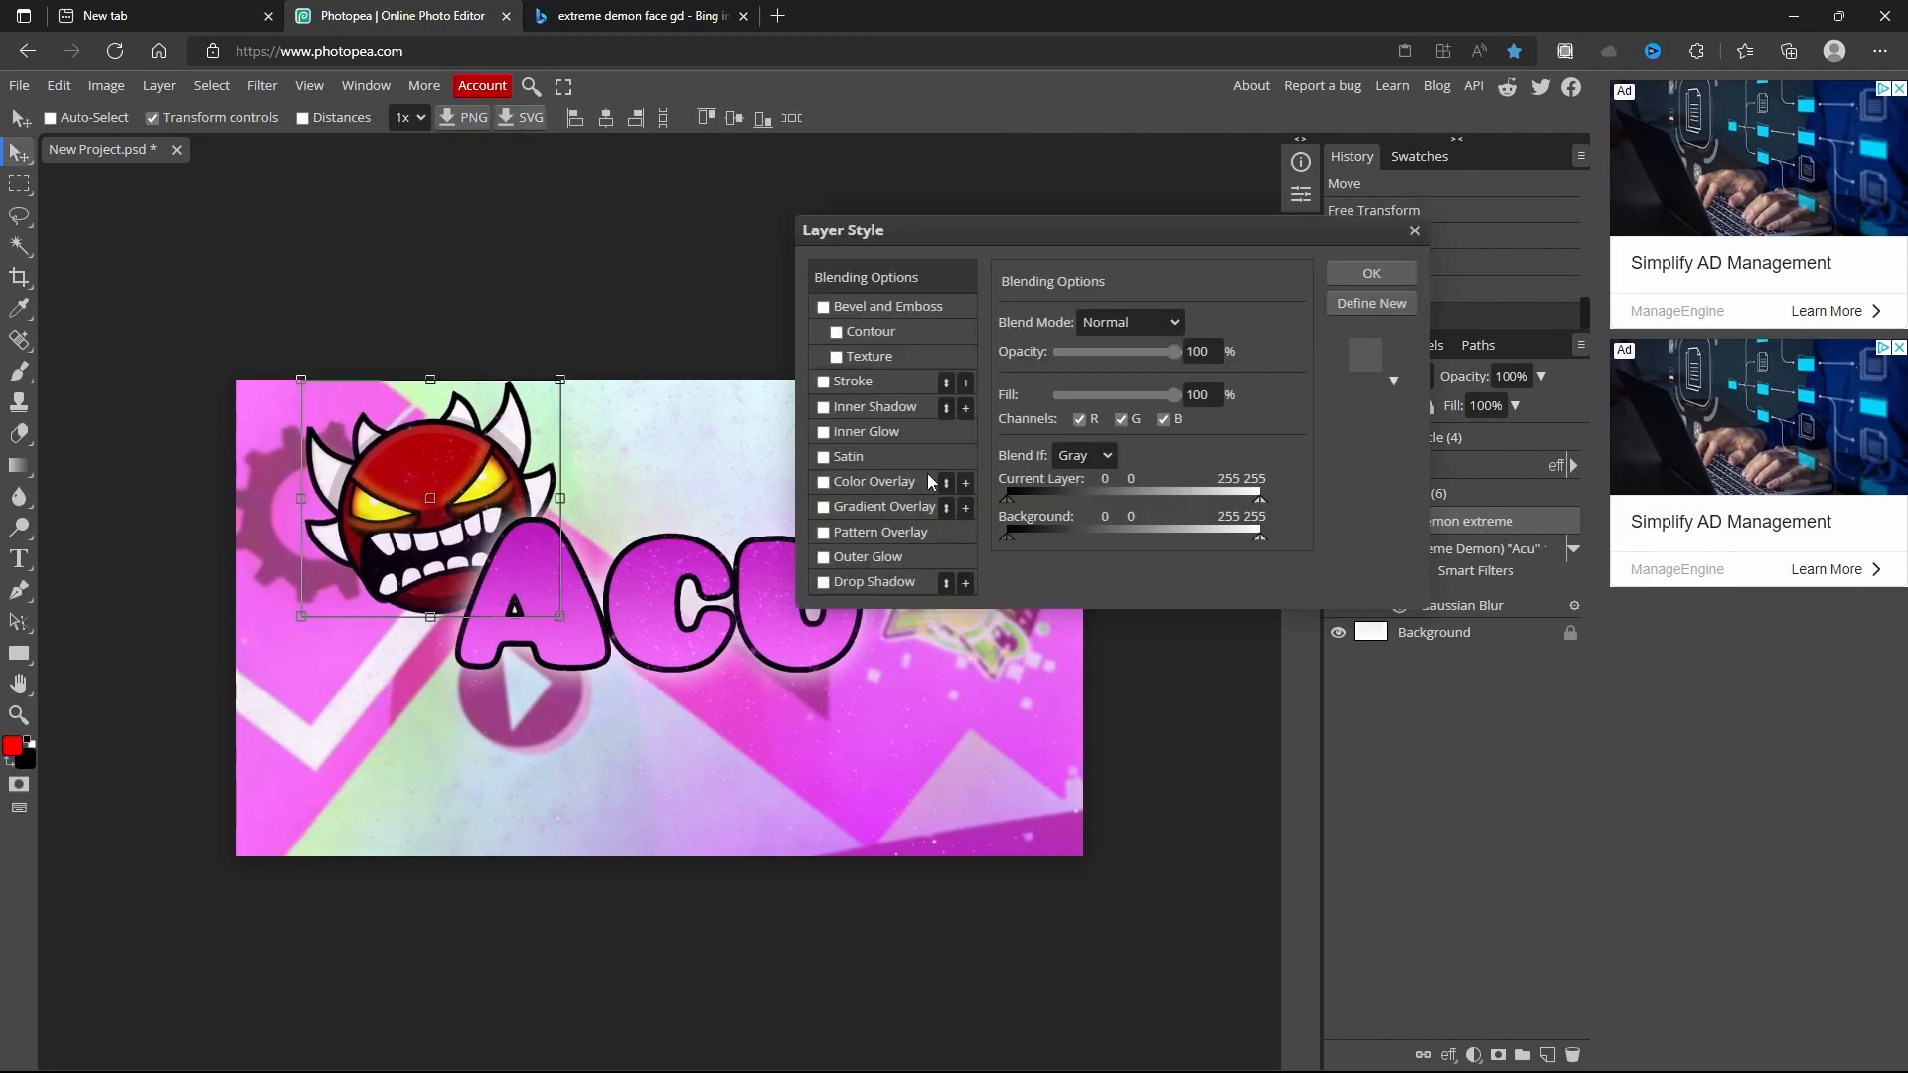
pyautogui.click(838, 559)
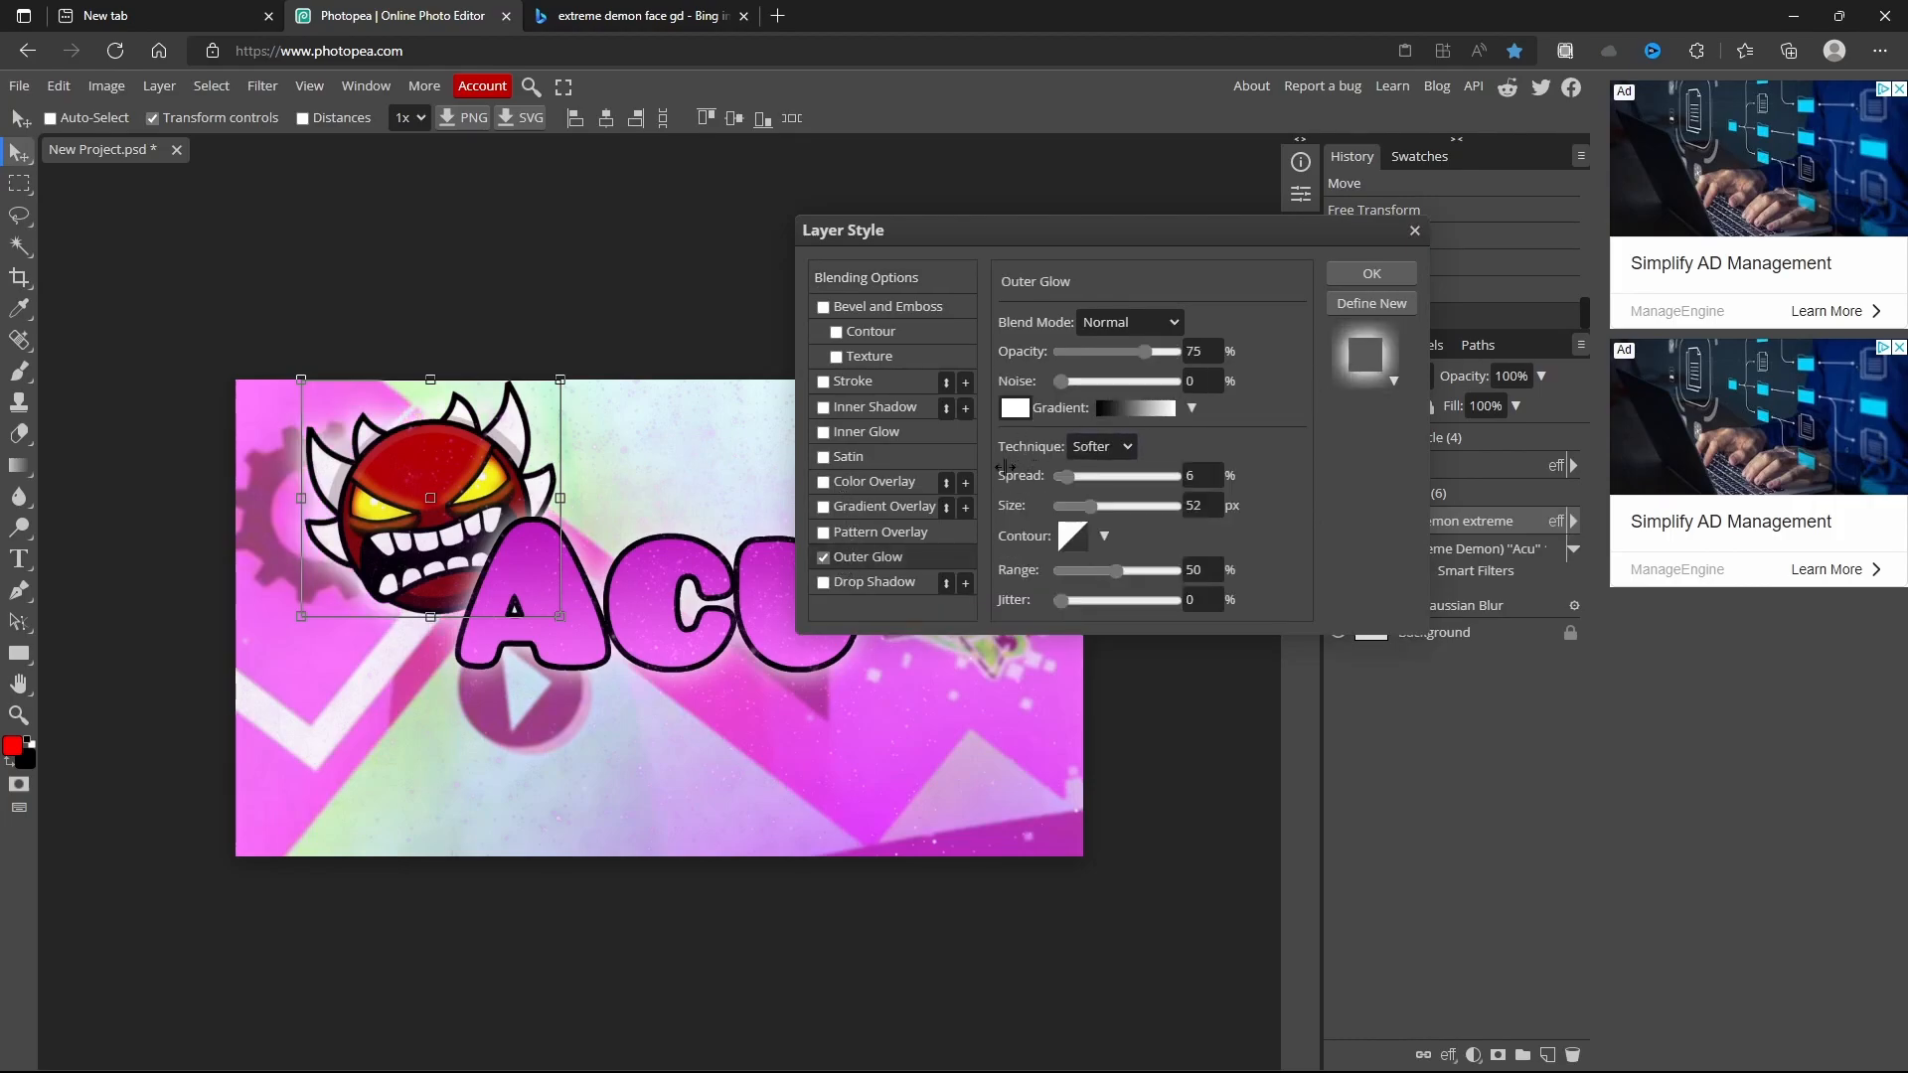
pyautogui.click(1010, 411)
pyautogui.click(518, 479)
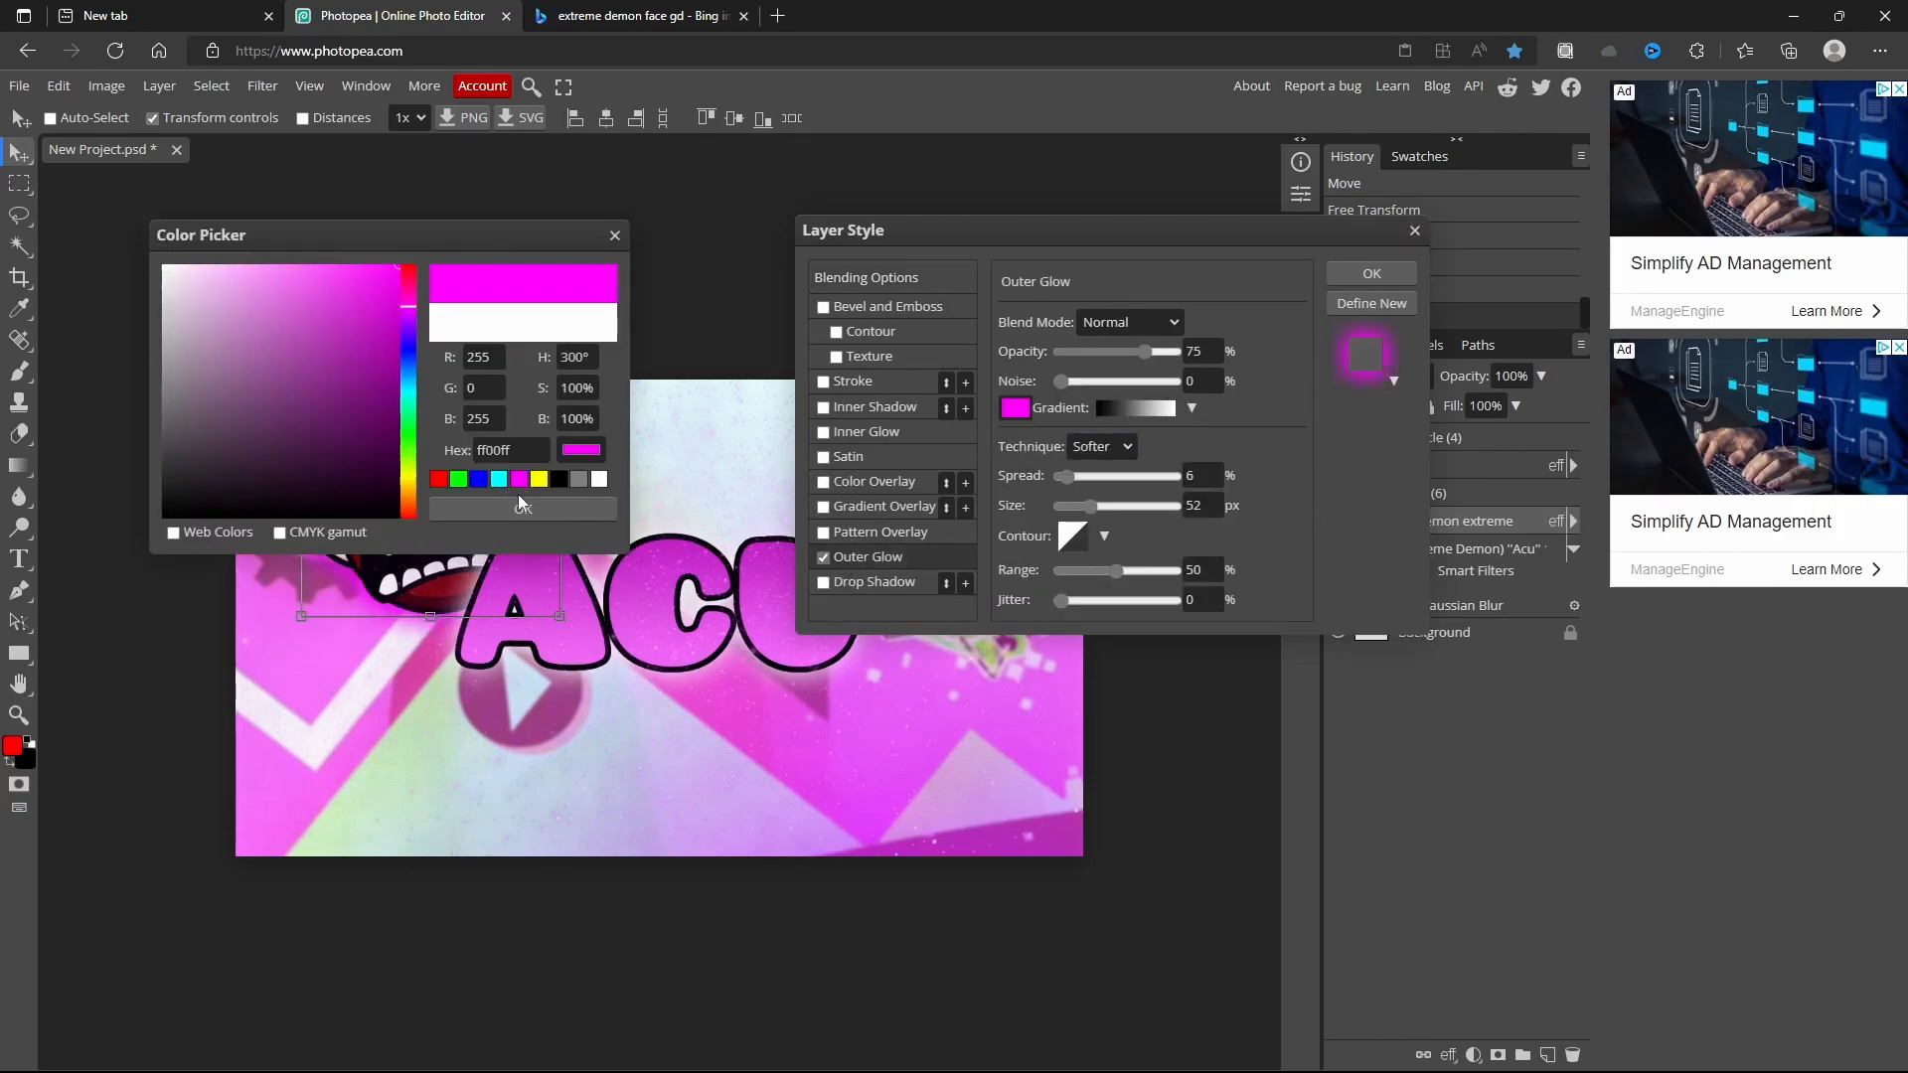
pyautogui.click(512, 505)
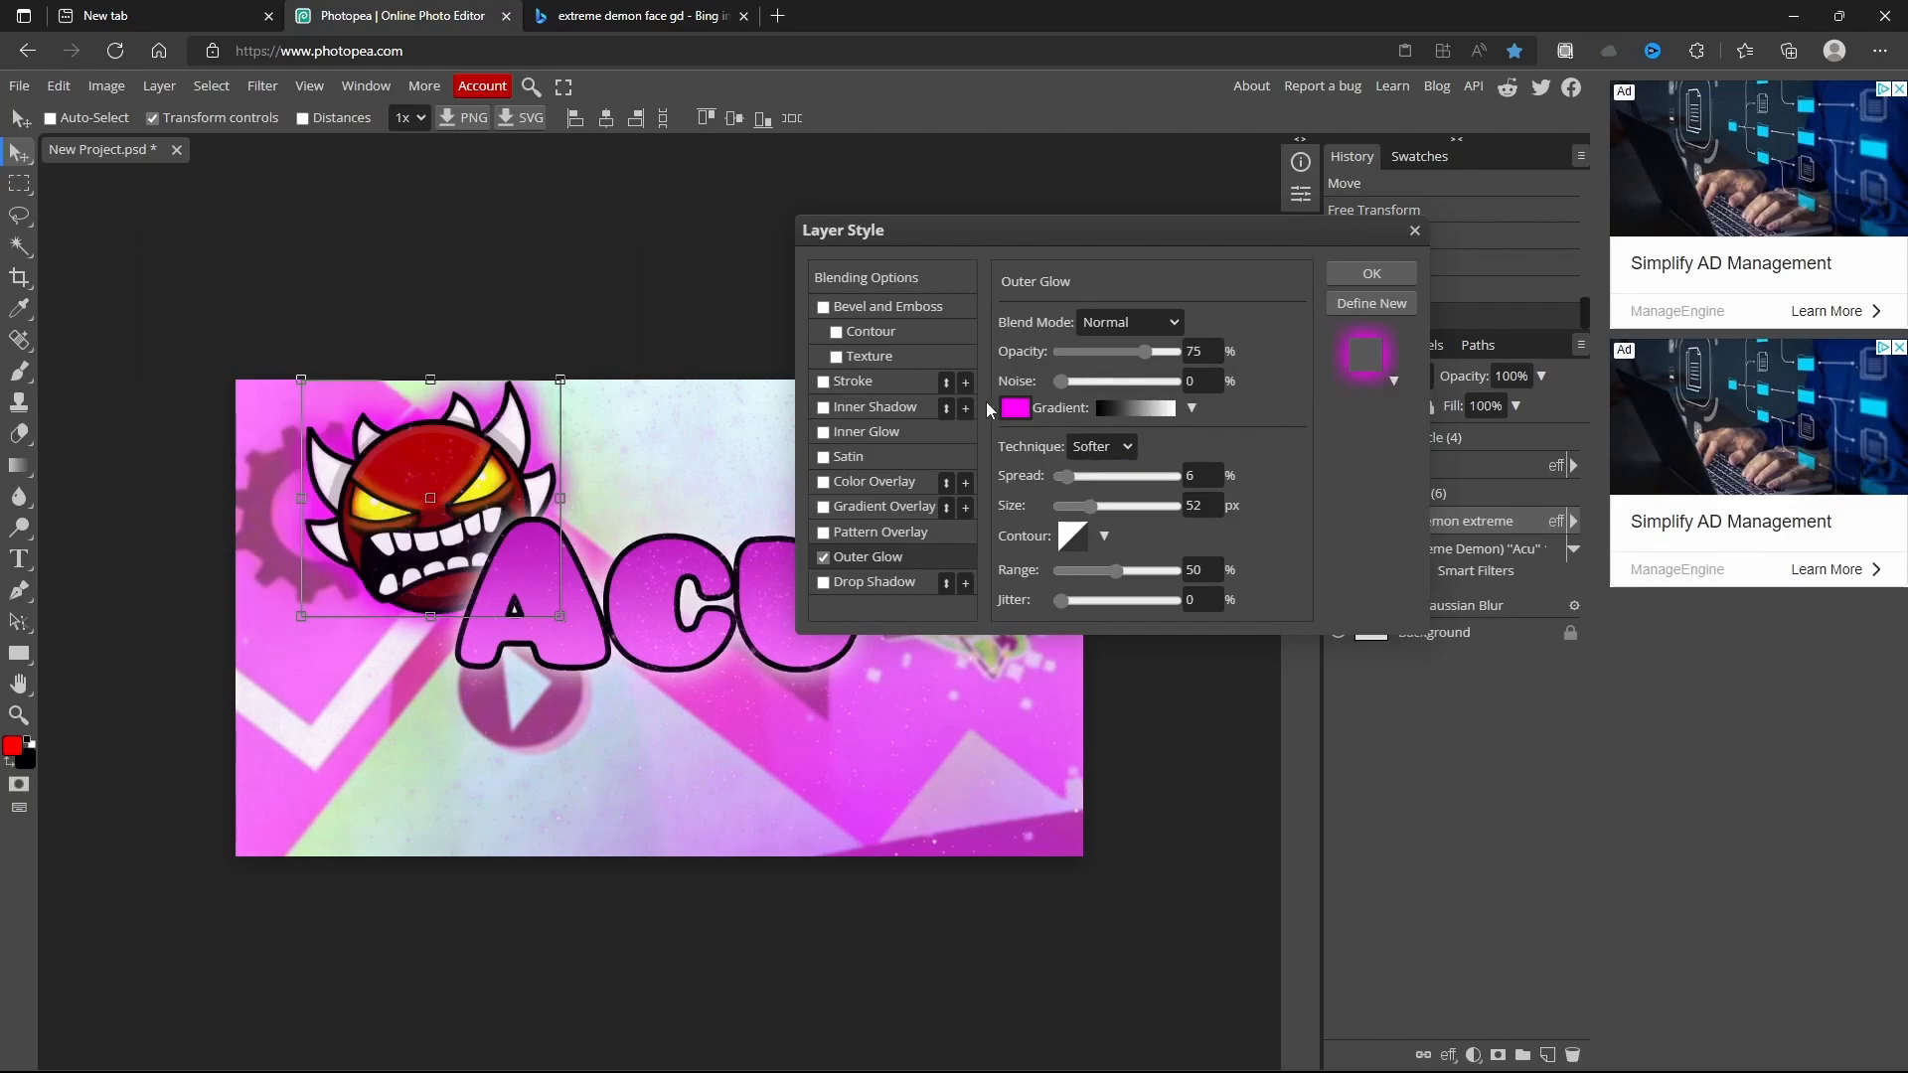
pyautogui.click(1010, 407)
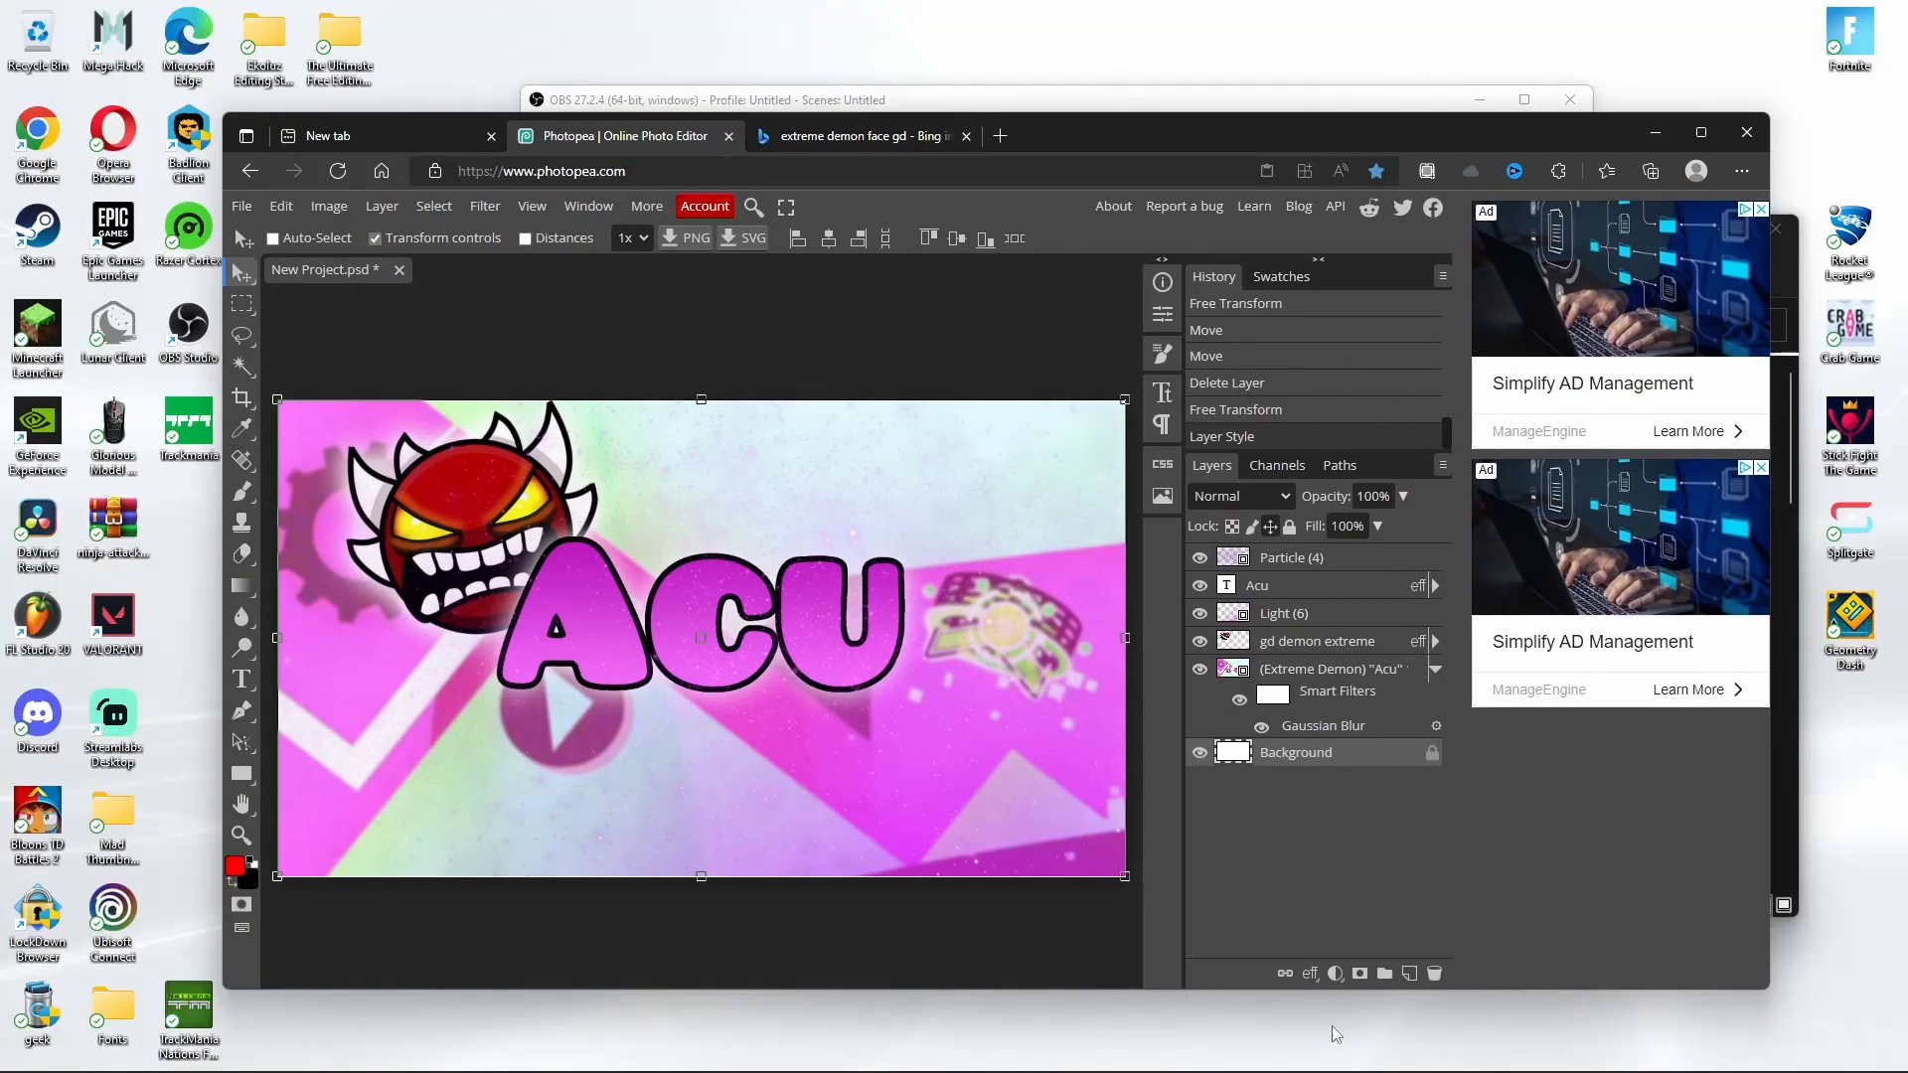
# - Close the Downloads window and open the Borders folder of the Mad Thumbnail Pack
pyautogui.click(1839, 15)
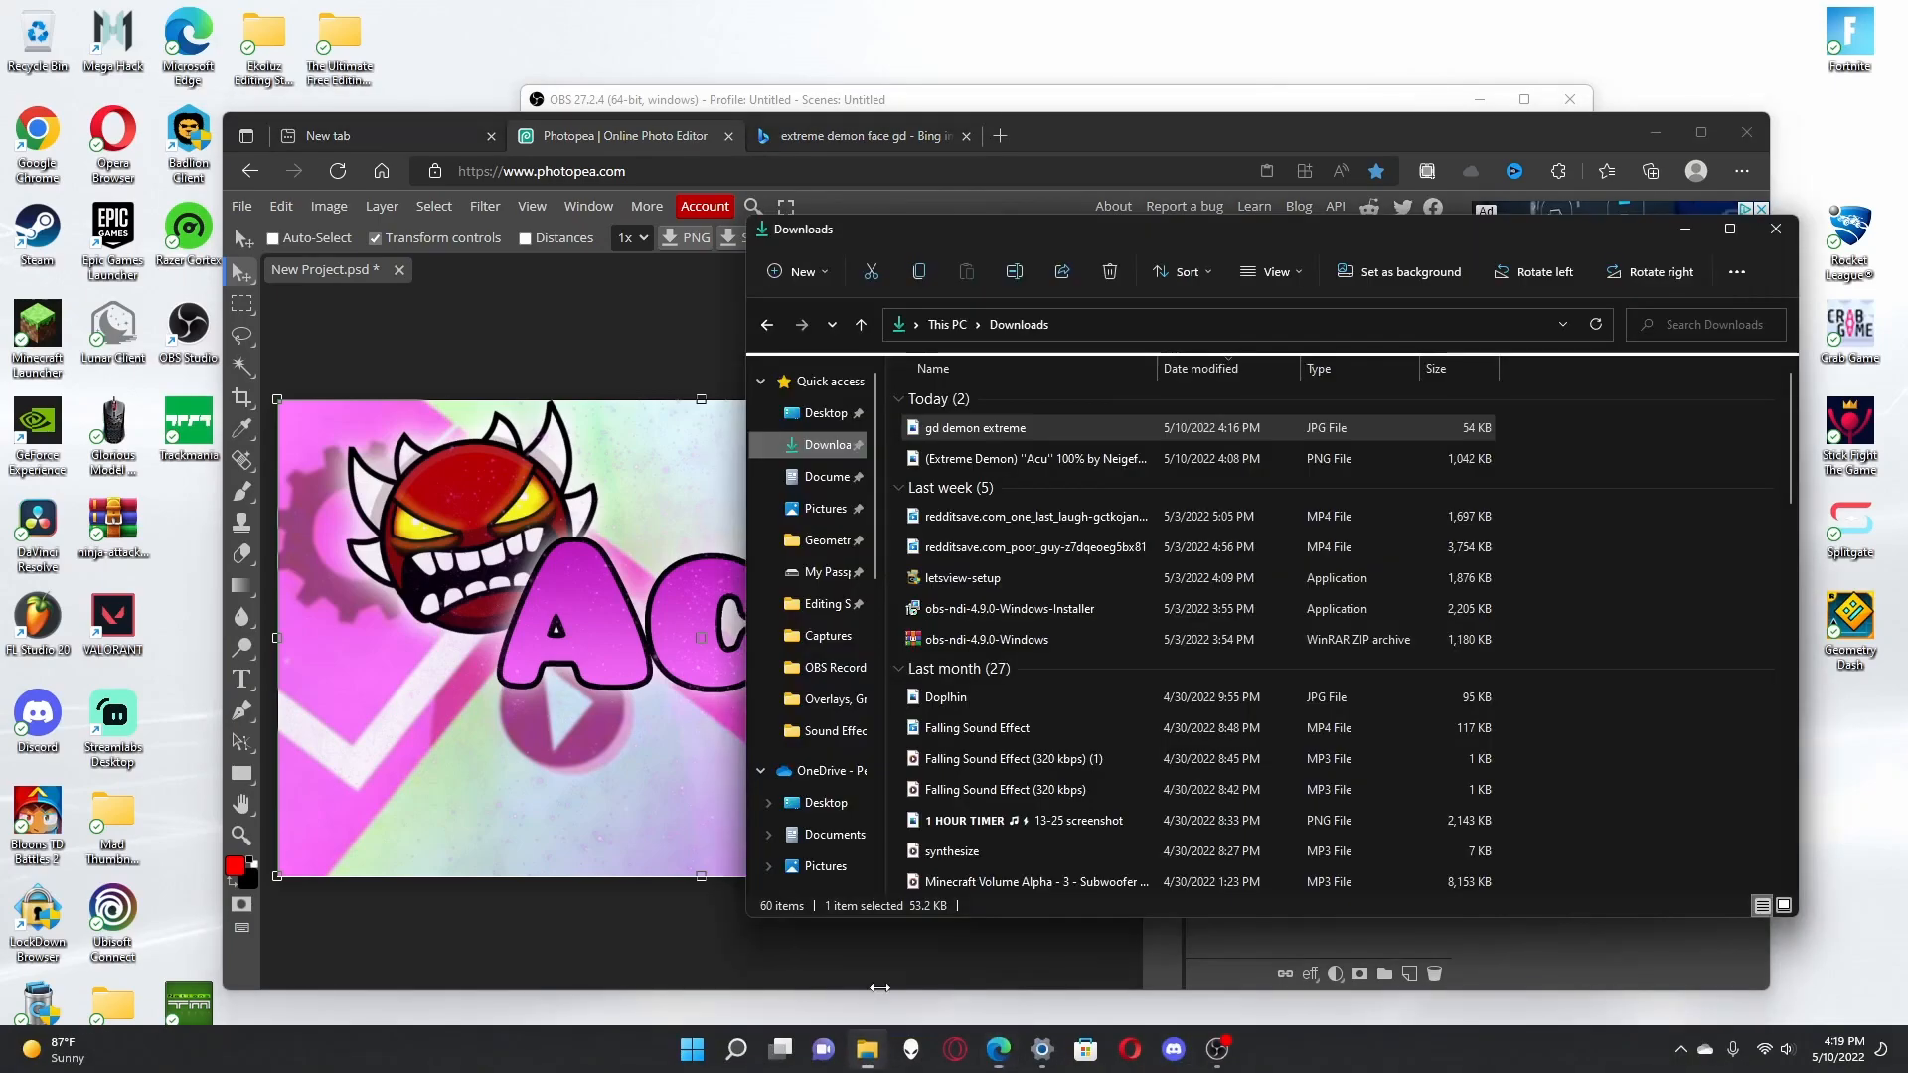
pyautogui.click(868, 1067)
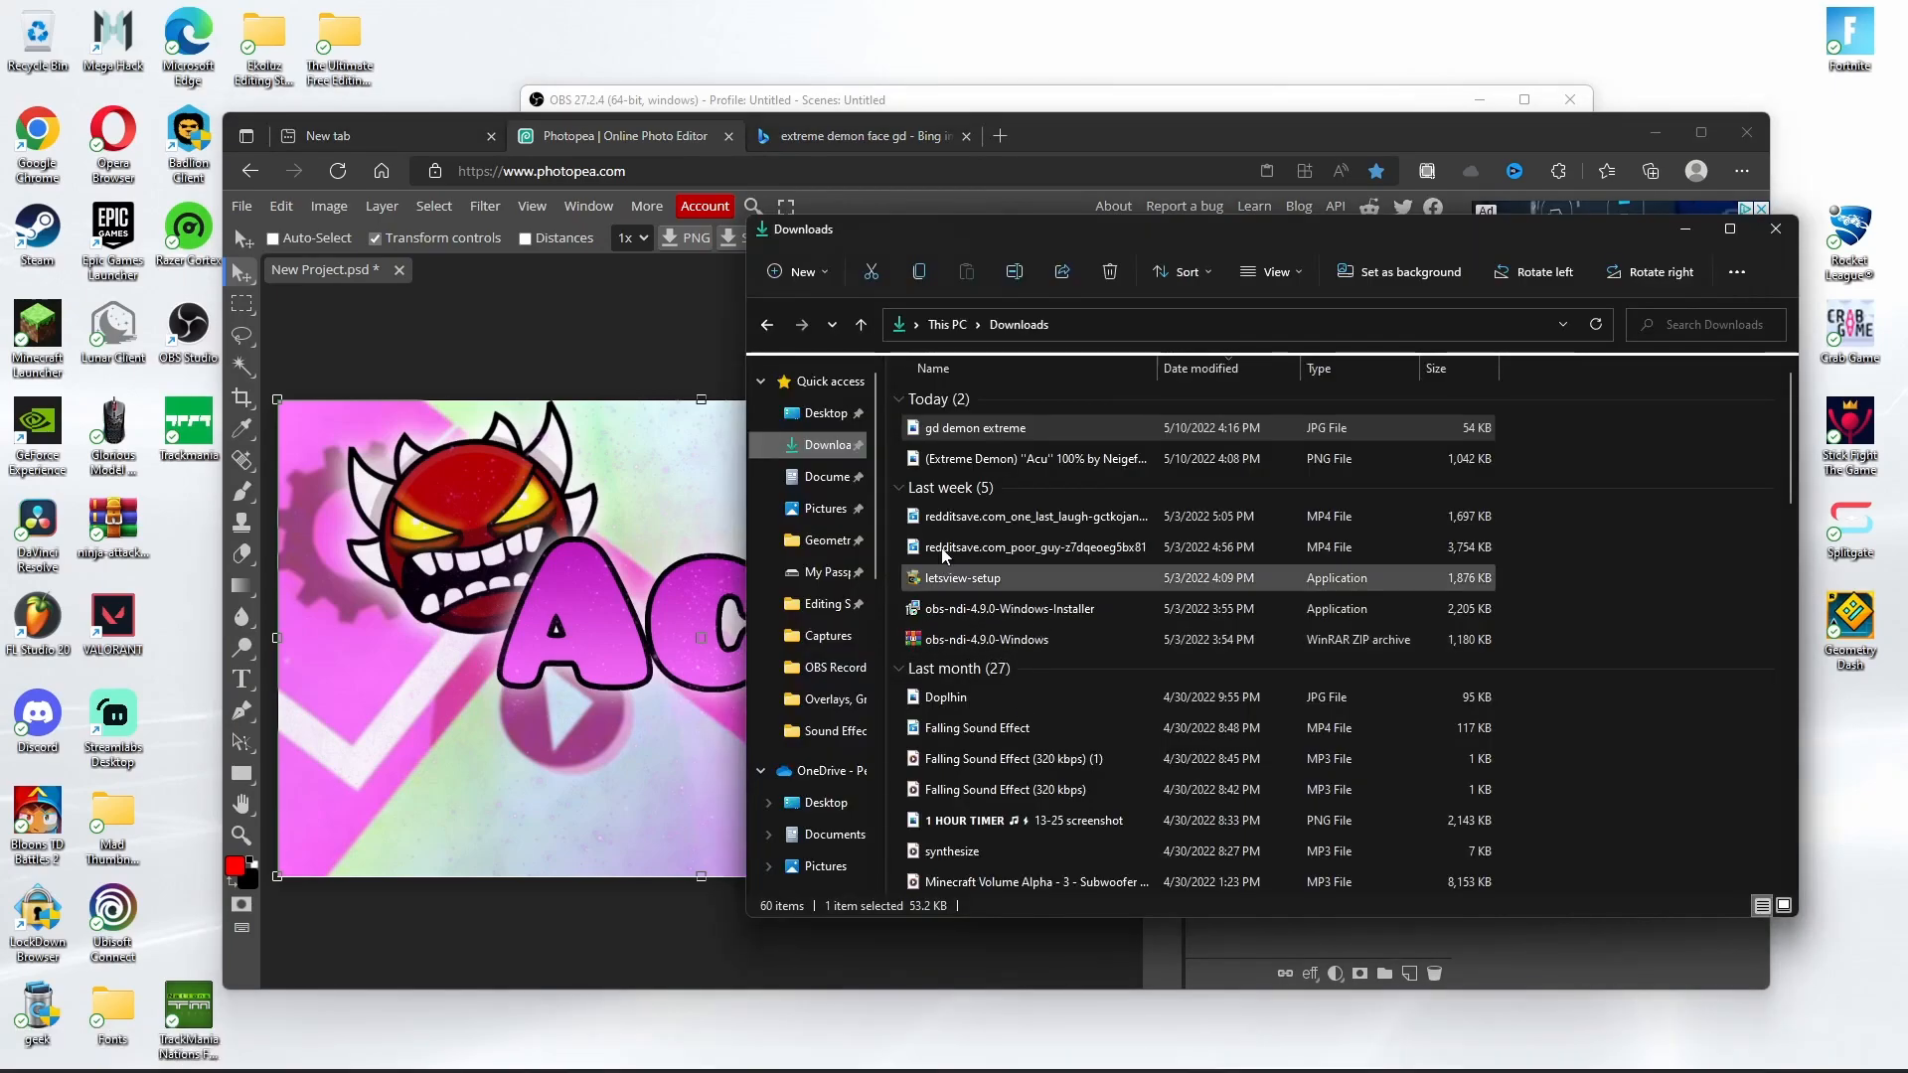
pyautogui.click(1776, 228)
pyautogui.doubleClick(113, 824)
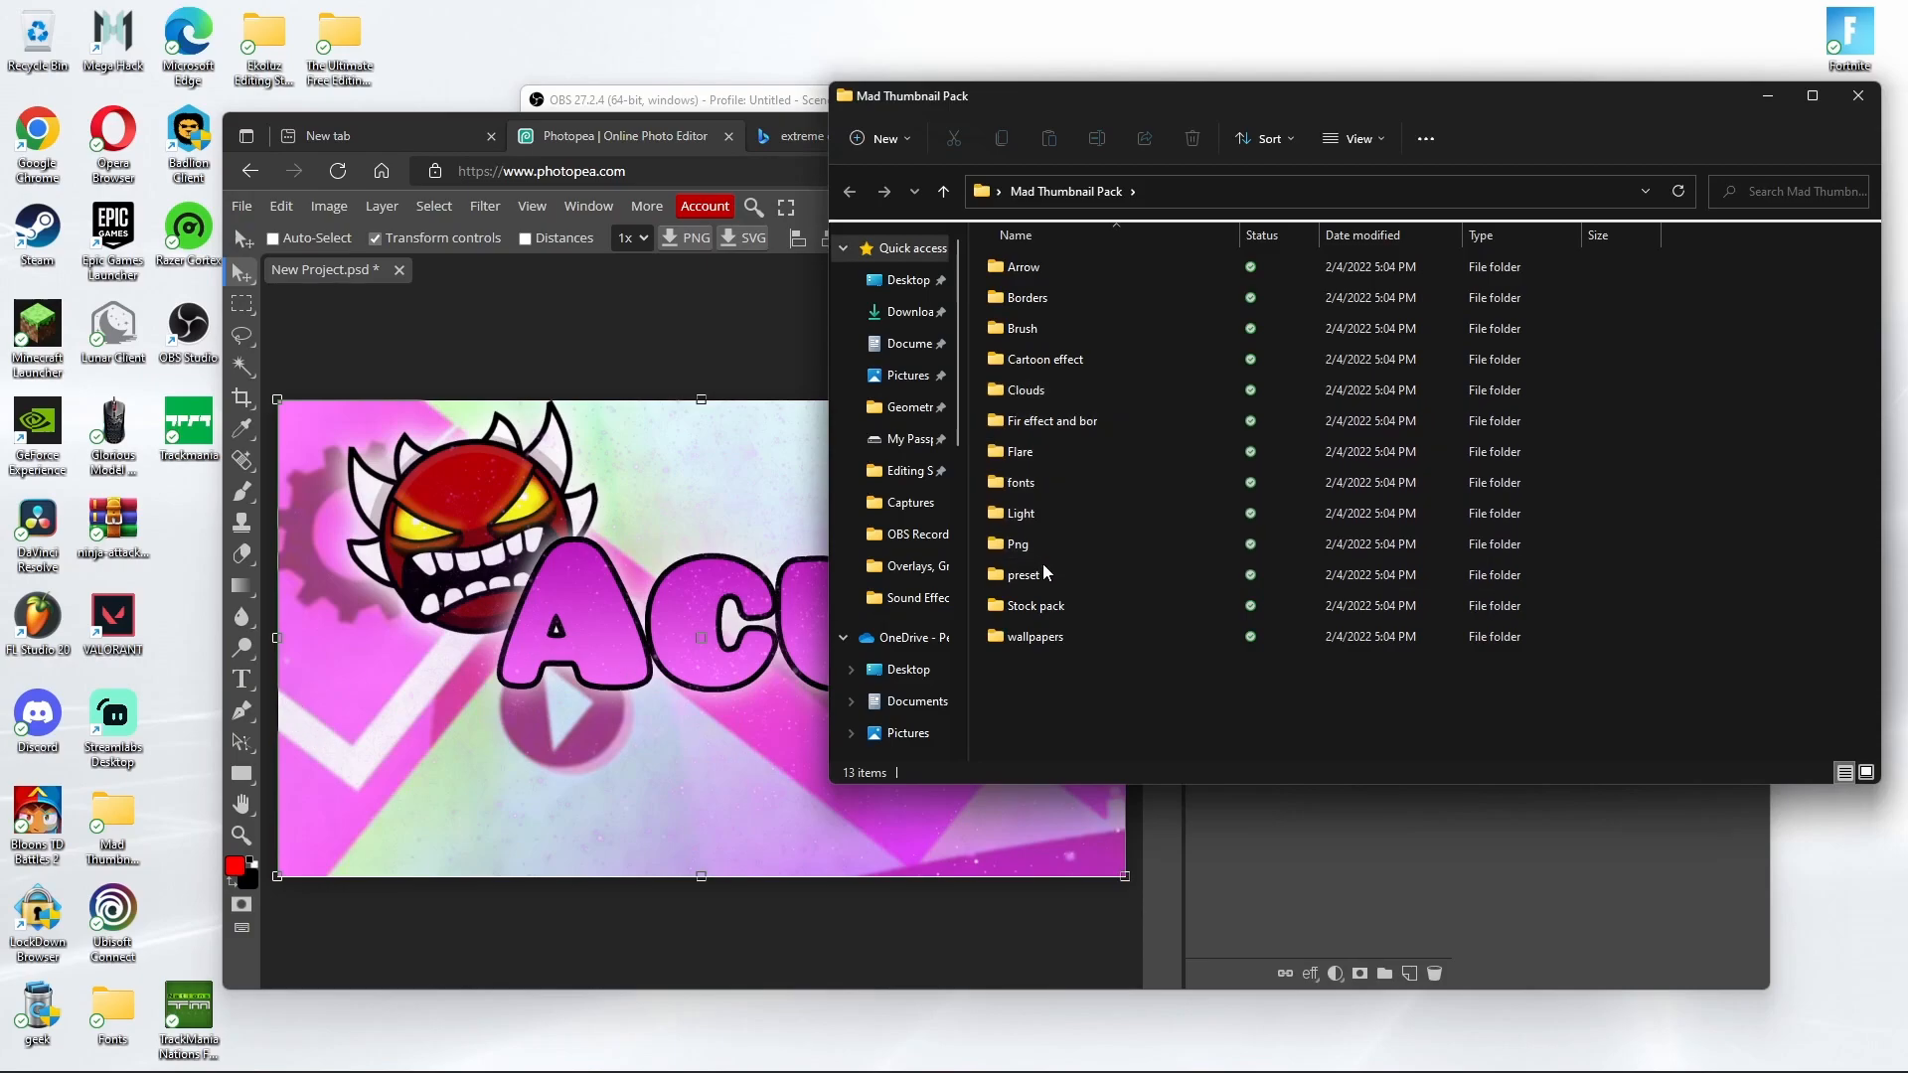
pyautogui.doubleClick(1056, 296)
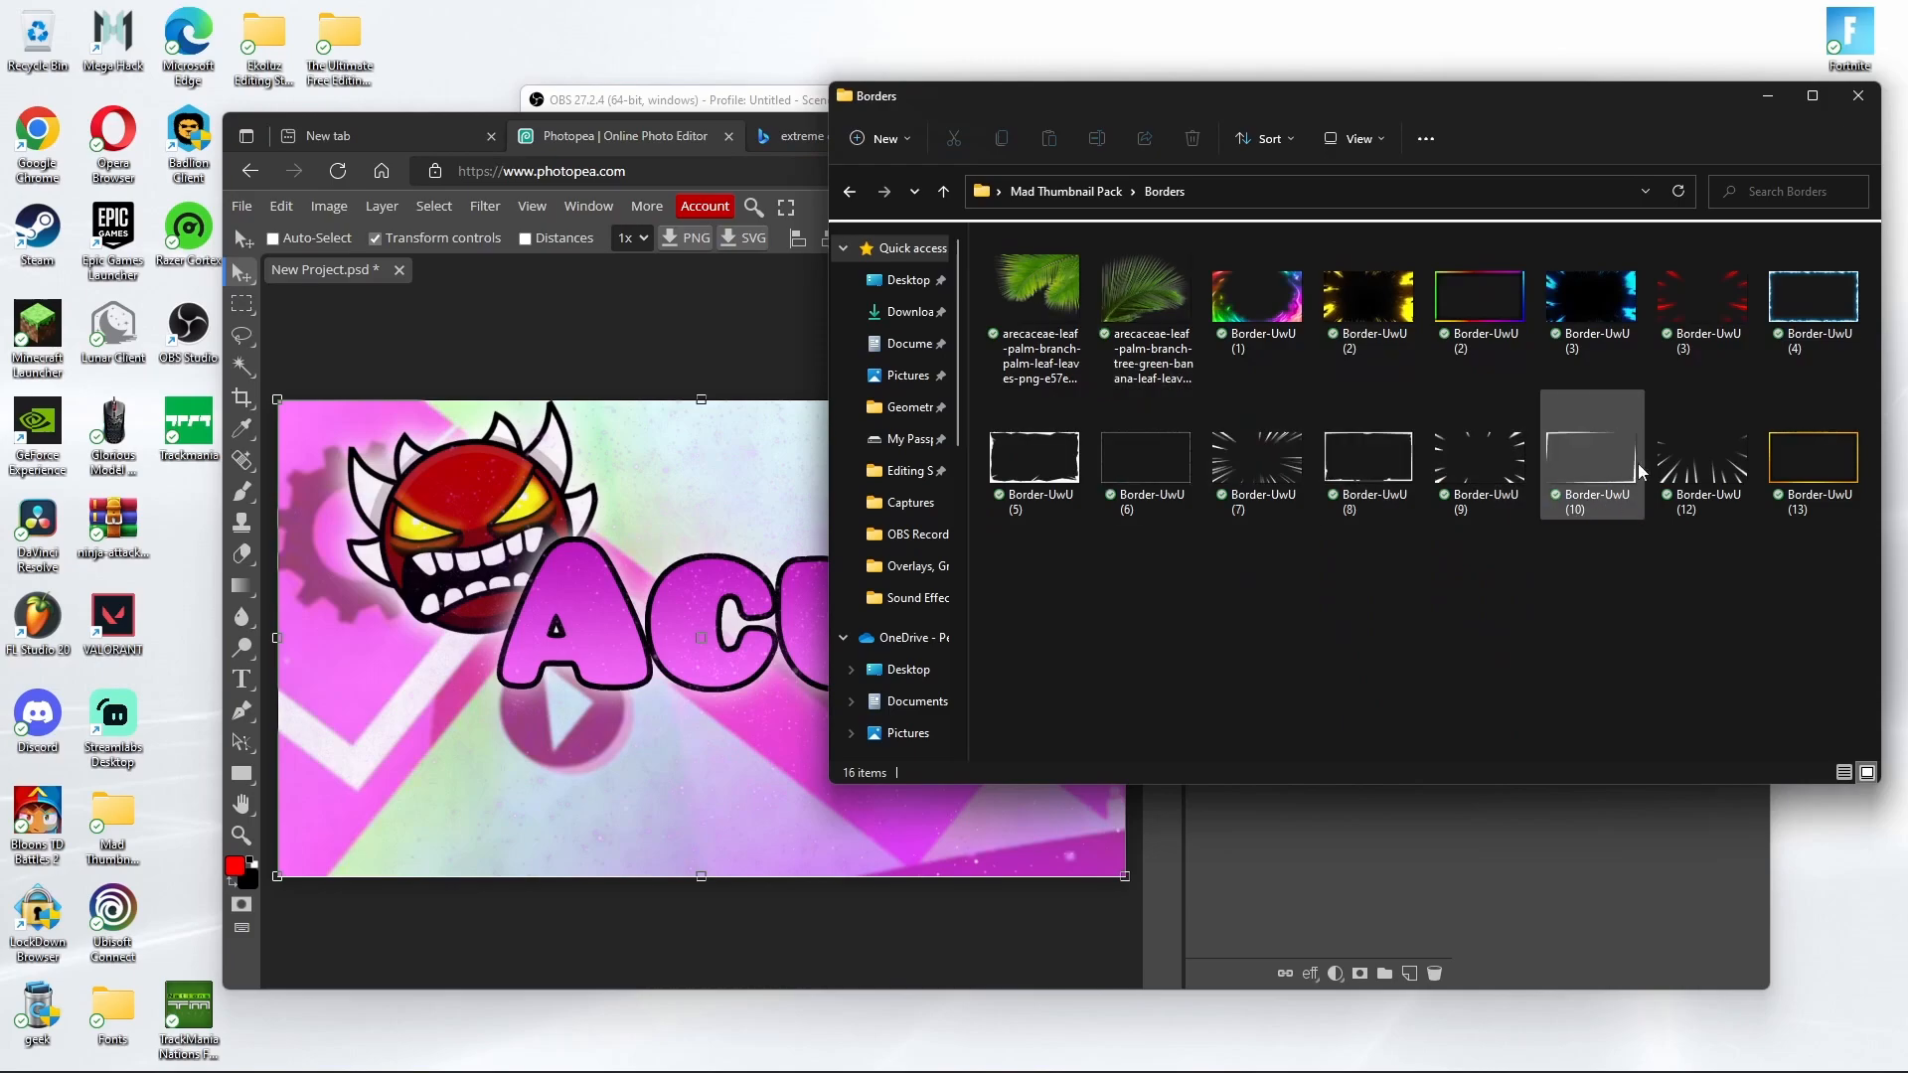
# - Place Border-UwU (5) into the project and move its layer directly above the level screenshot
pyautogui.moveTo(1032, 477); pyautogui.dragTo(591, 657)
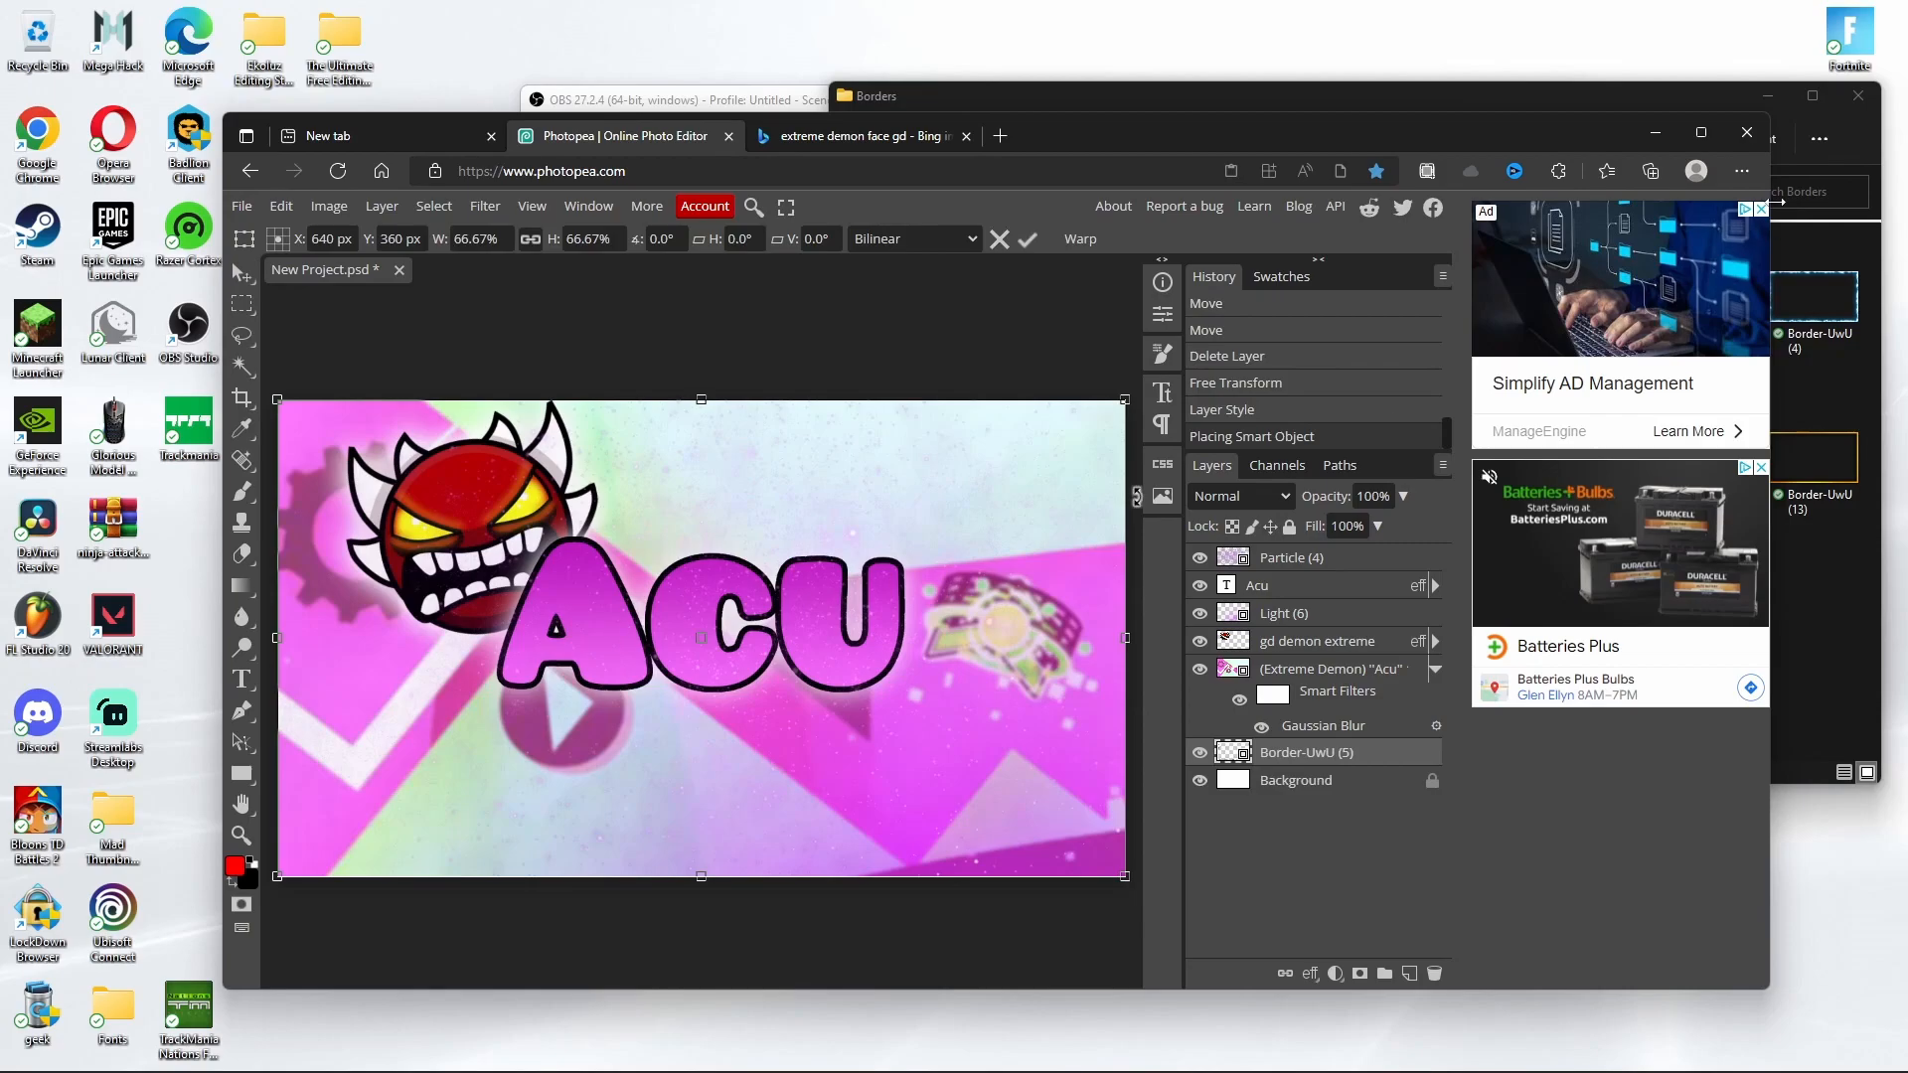
pyautogui.click(1700, 133)
pyautogui.moveTo(1449, 642); pyautogui.dragTo(1445, 538)
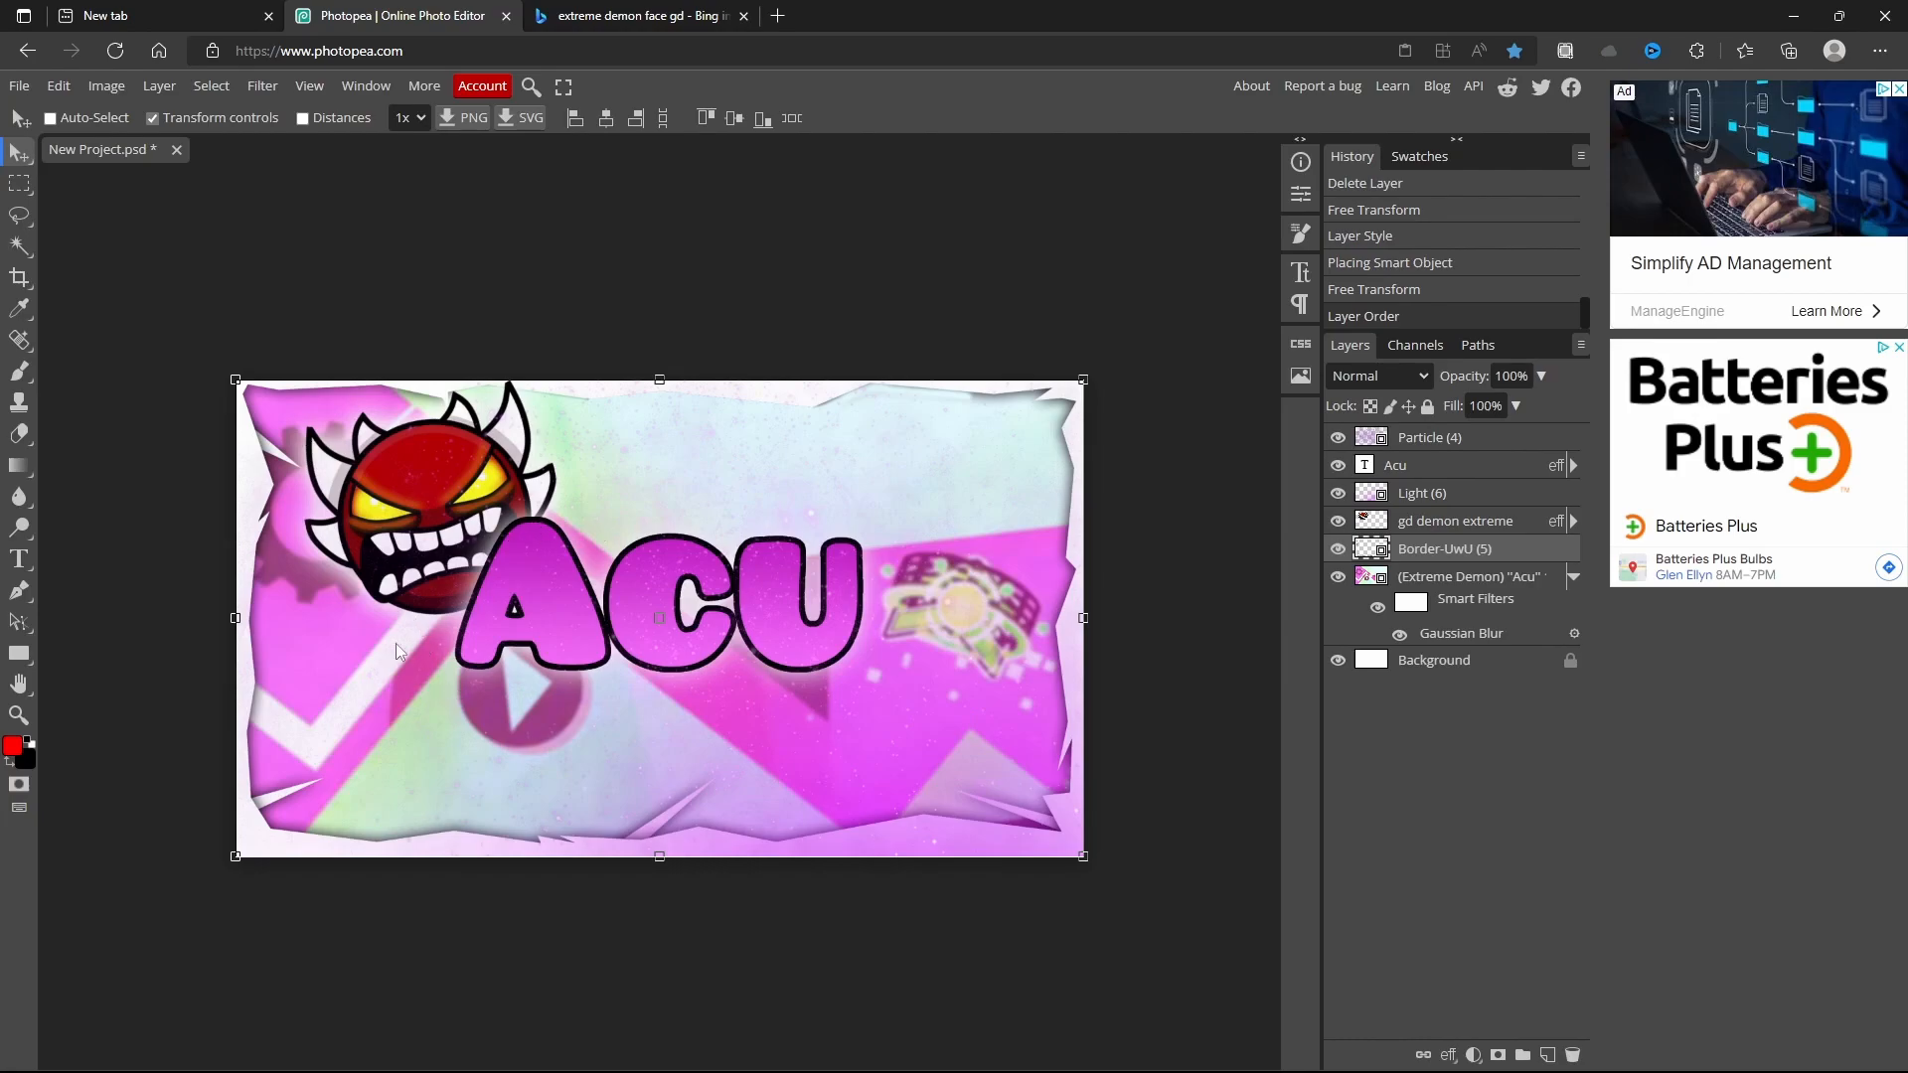
# - Change the Border-UwU (5) layer's blend mode to Overlay in its layer style
pyautogui.doubleClick(1510, 553)
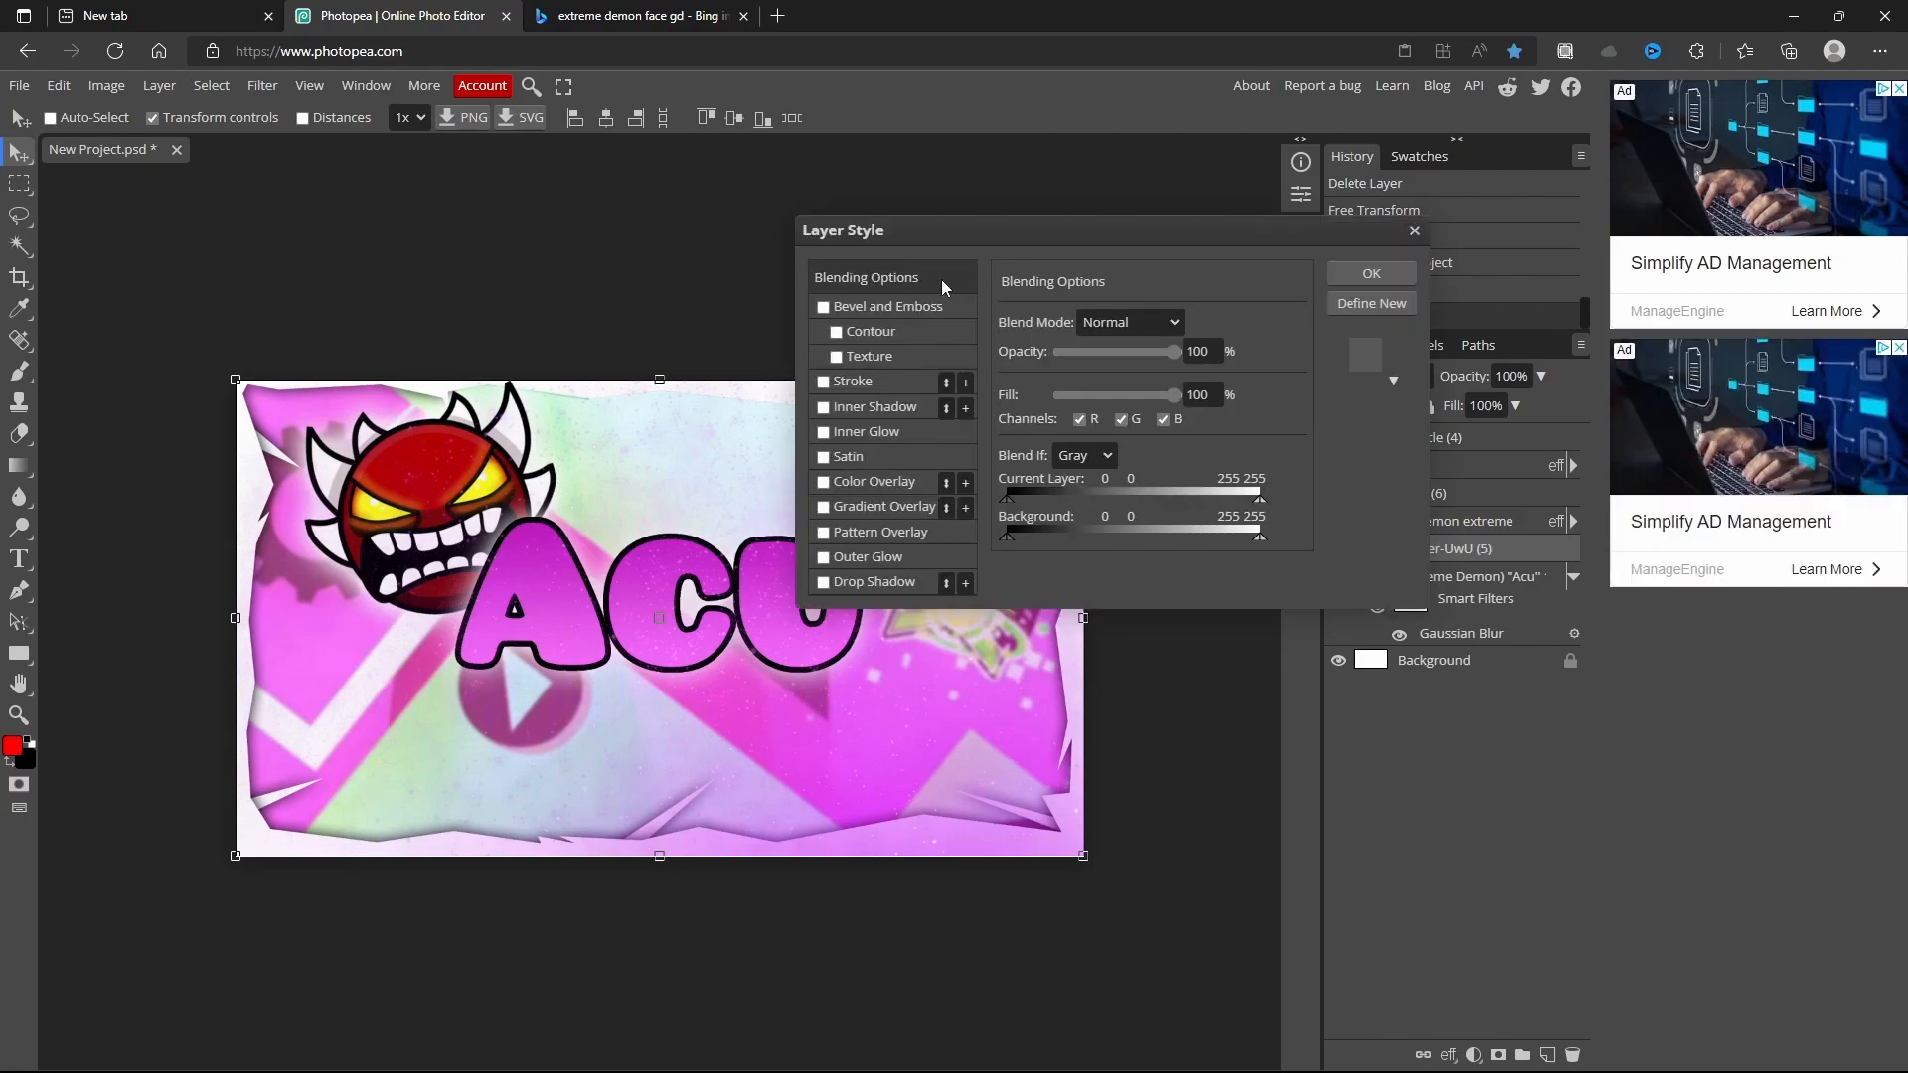
pyautogui.click(1115, 326)
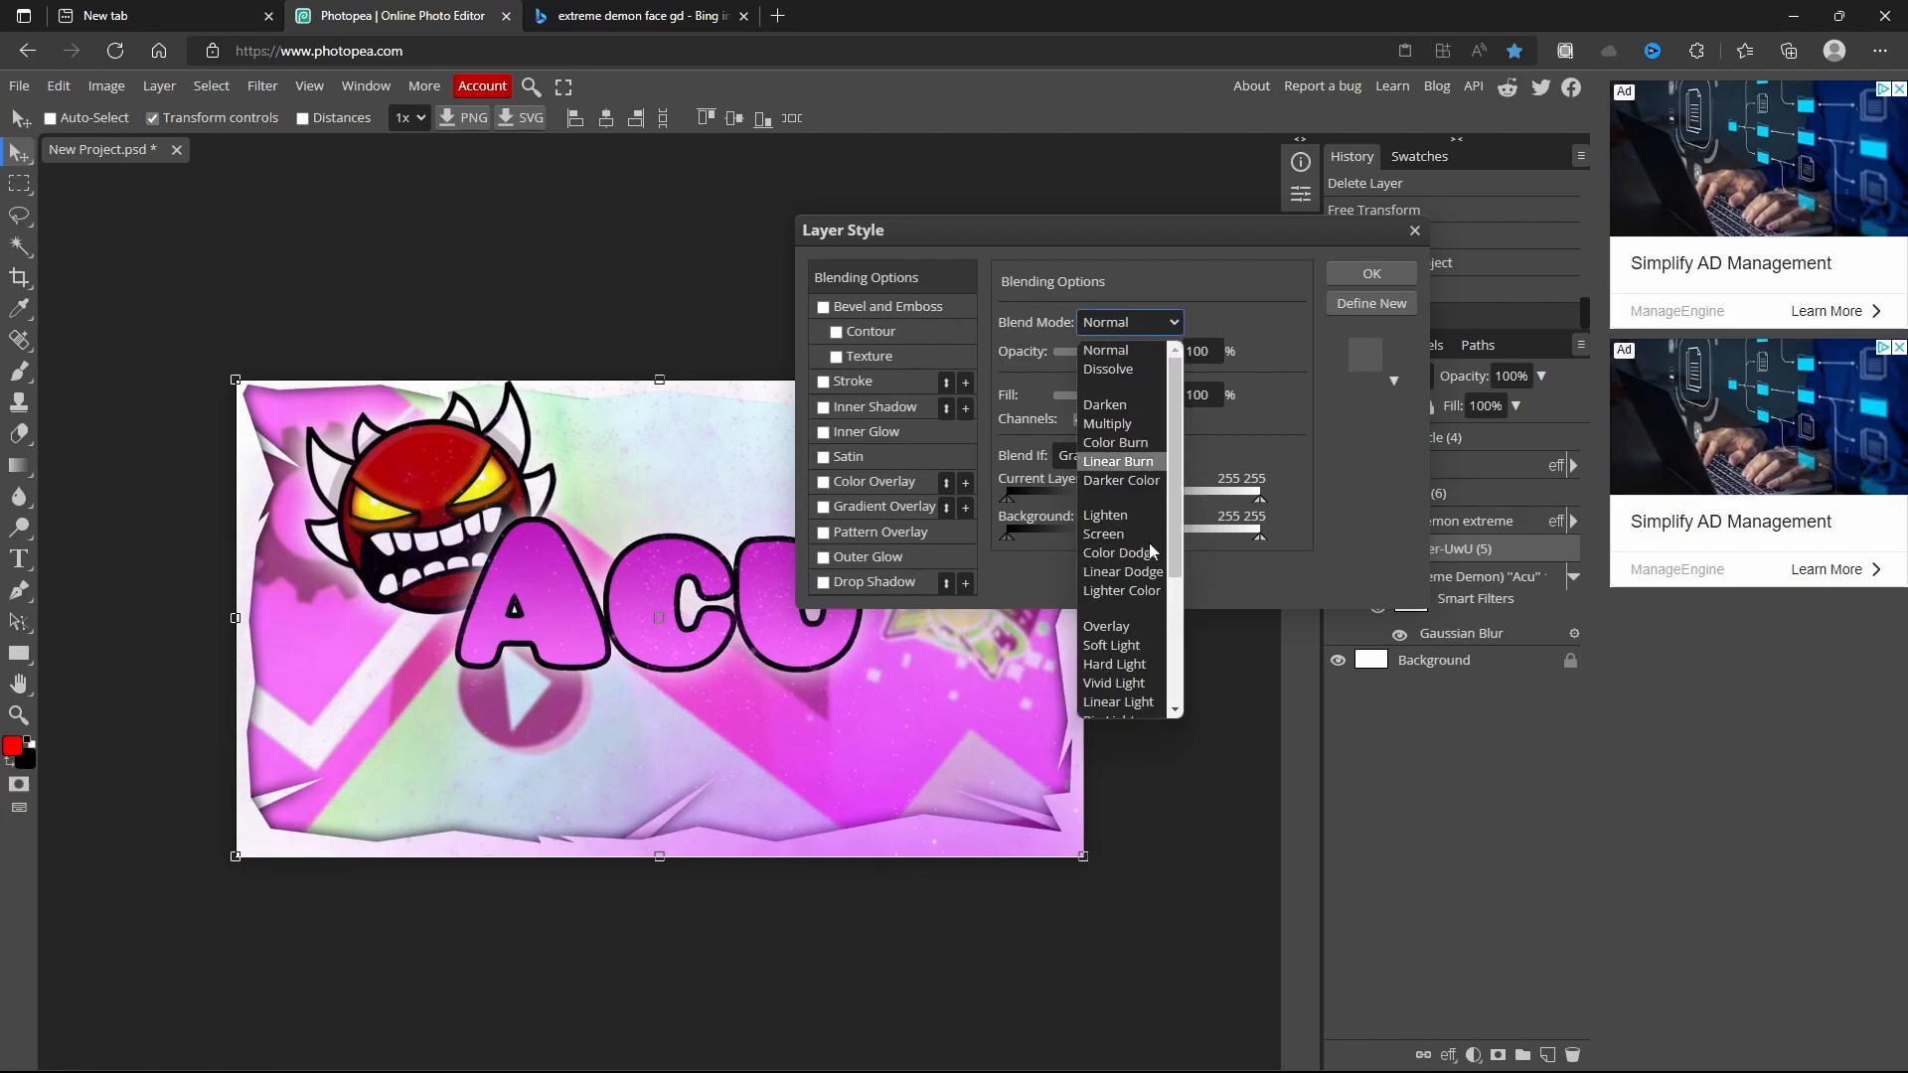
pyautogui.click(1121, 628)
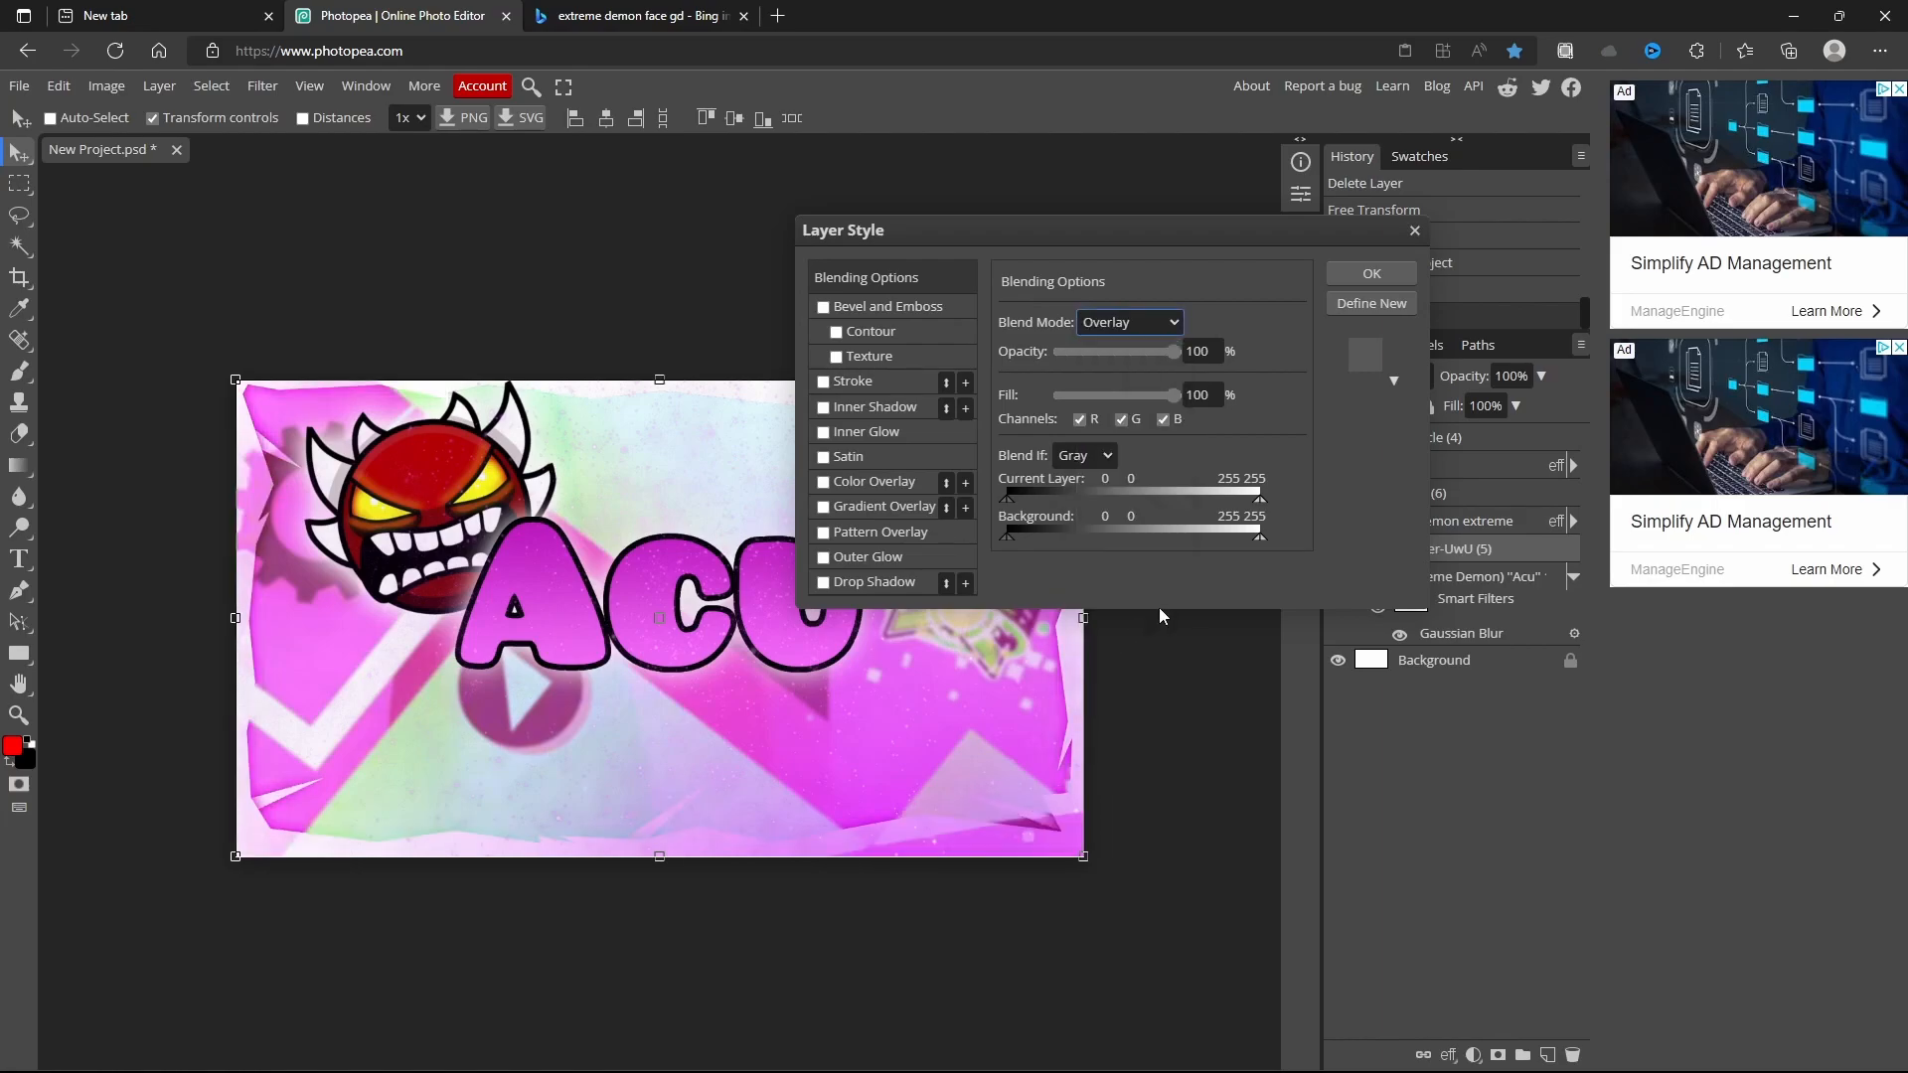
pyautogui.click(1370, 272)
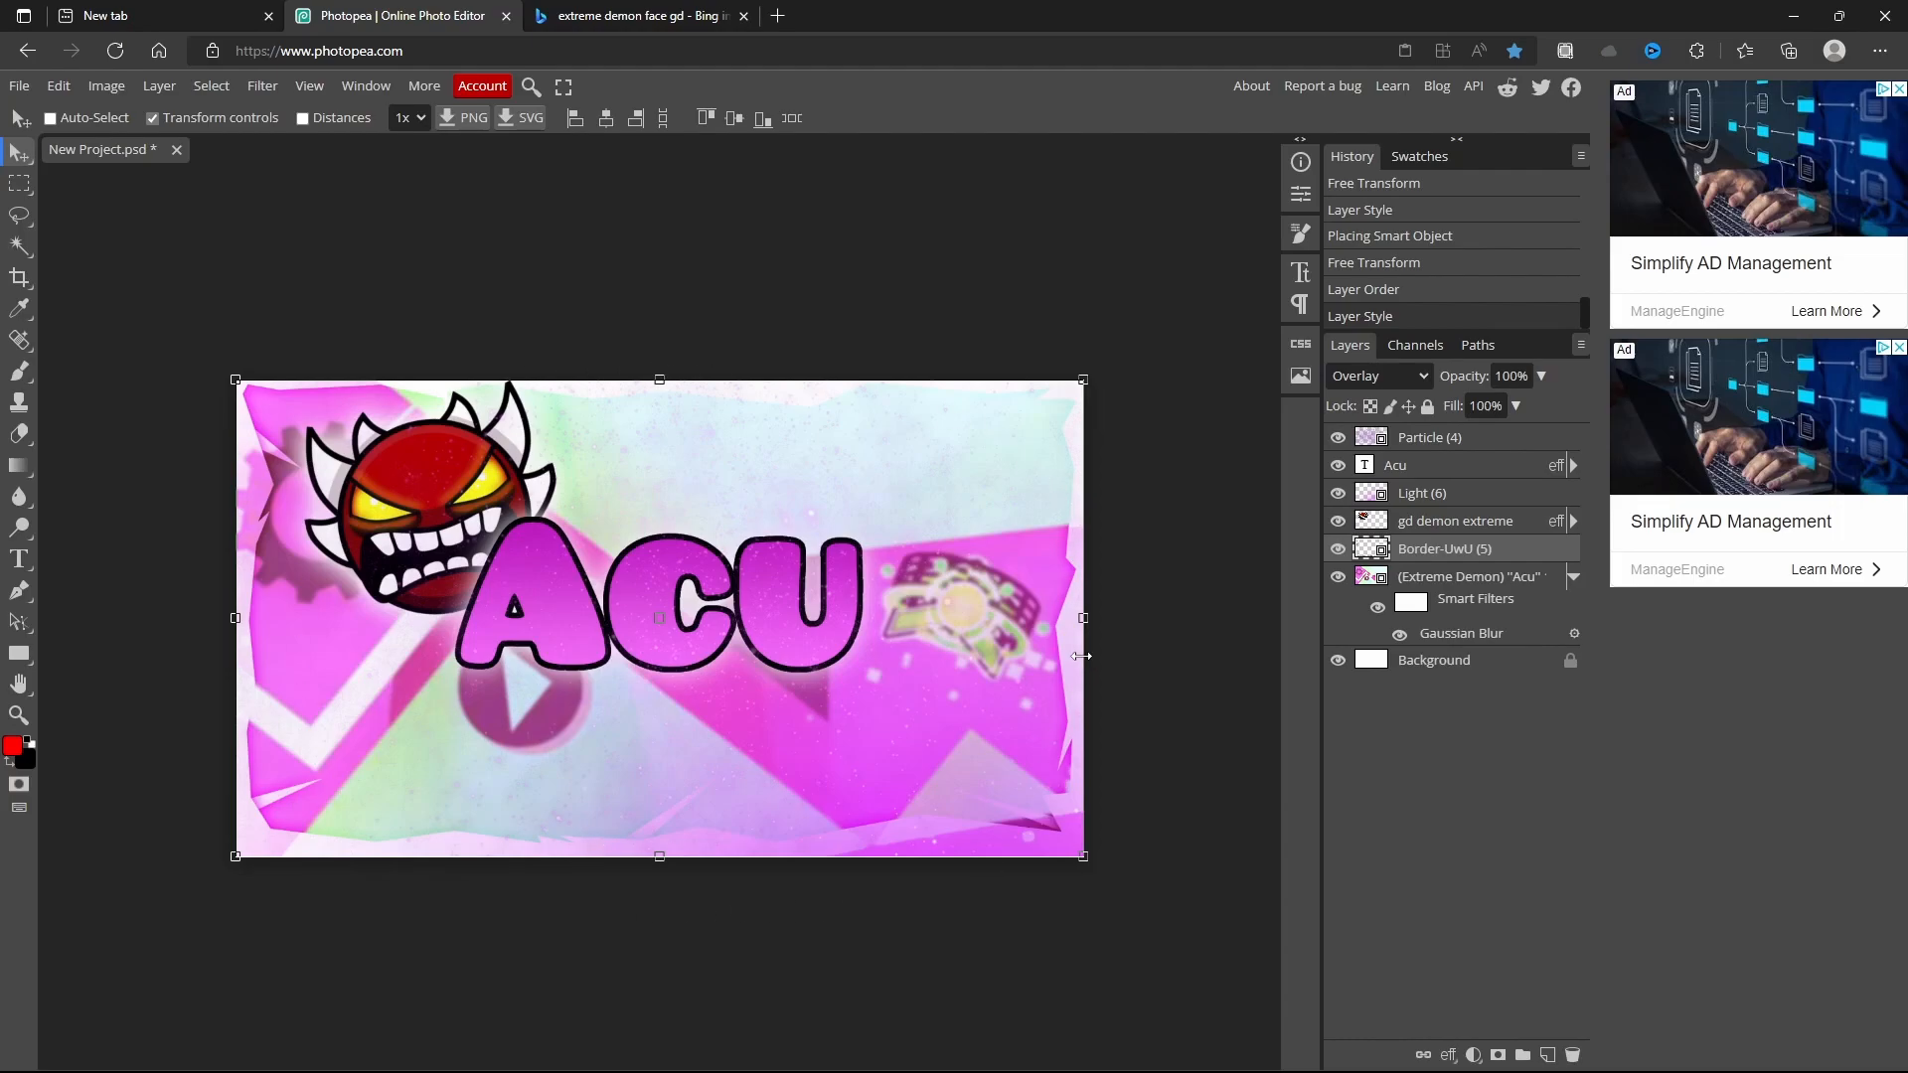
# - Add an Outer Glow in black (000000) to the Border-UwU (5) layer
pyautogui.doubleClick(1459, 549)
pyautogui.doubleClick(1521, 554)
pyautogui.click(824, 560)
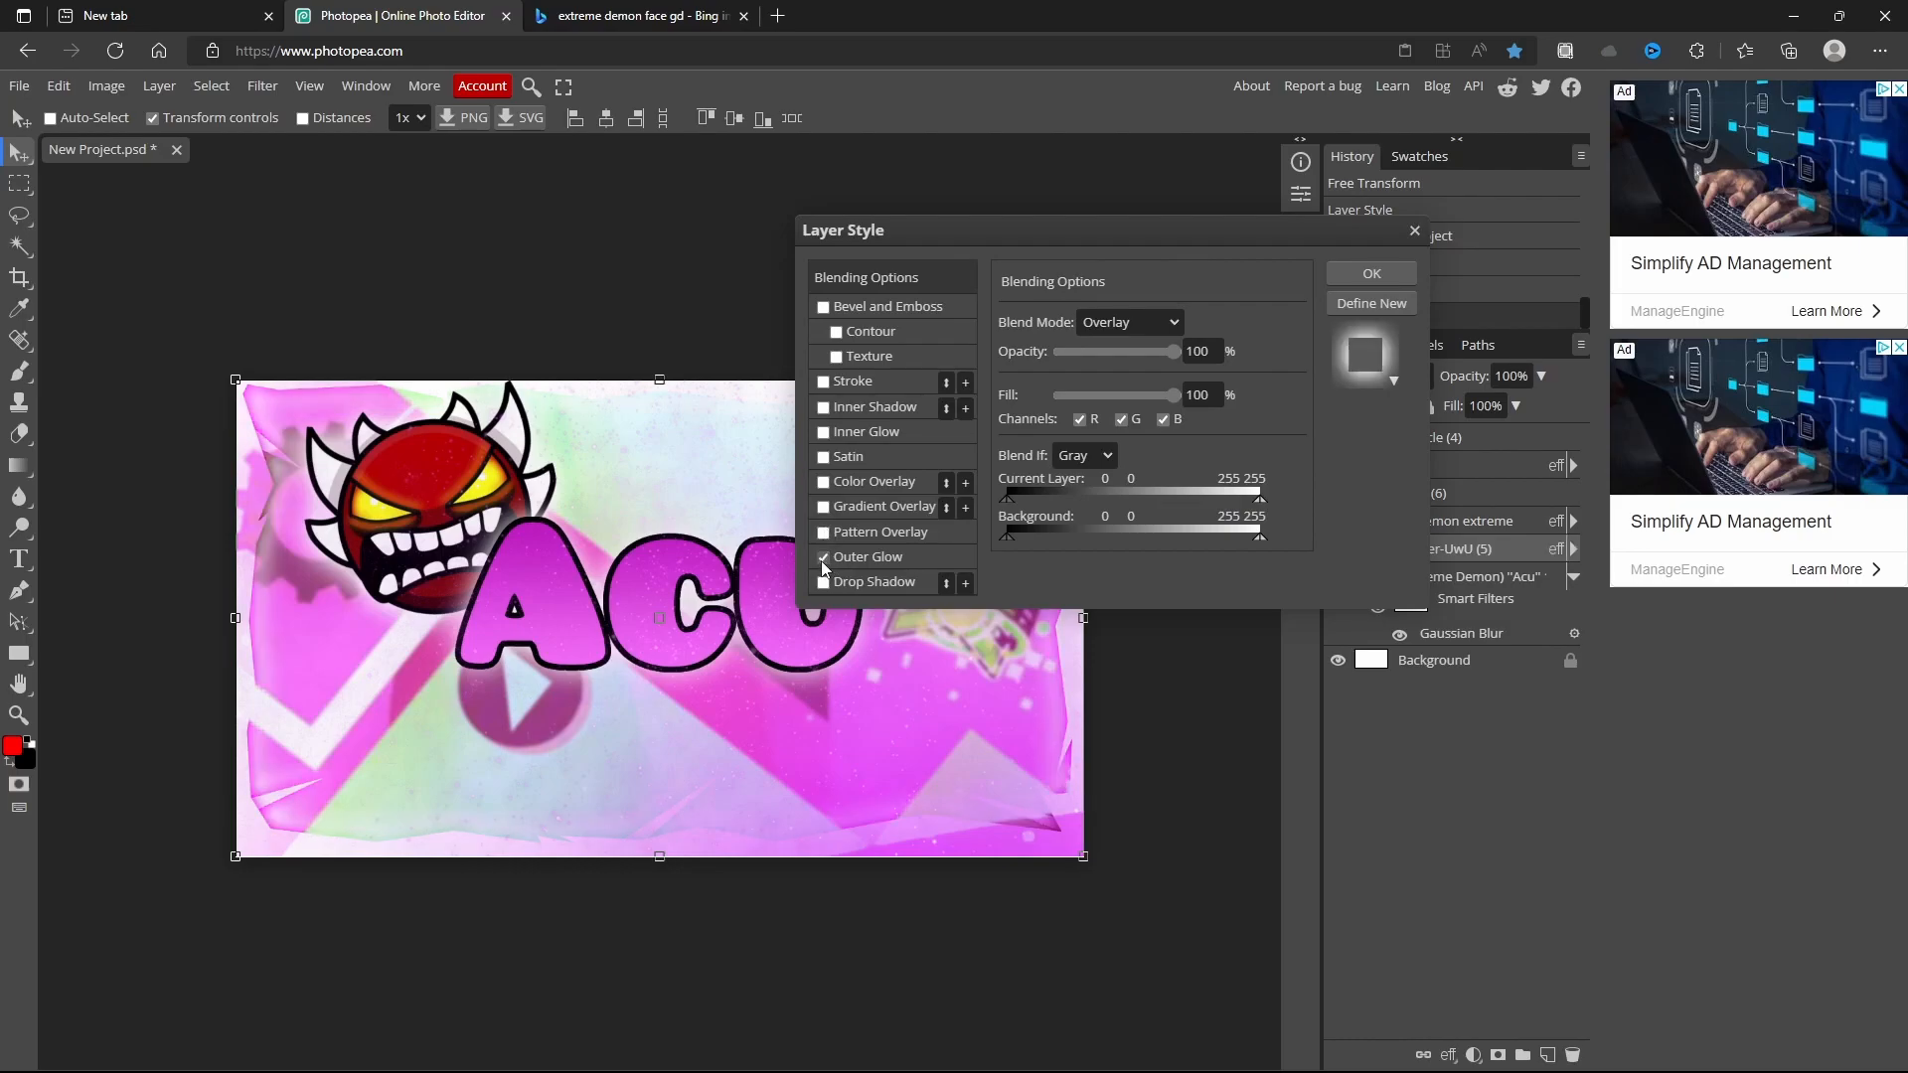
pyautogui.click(894, 553)
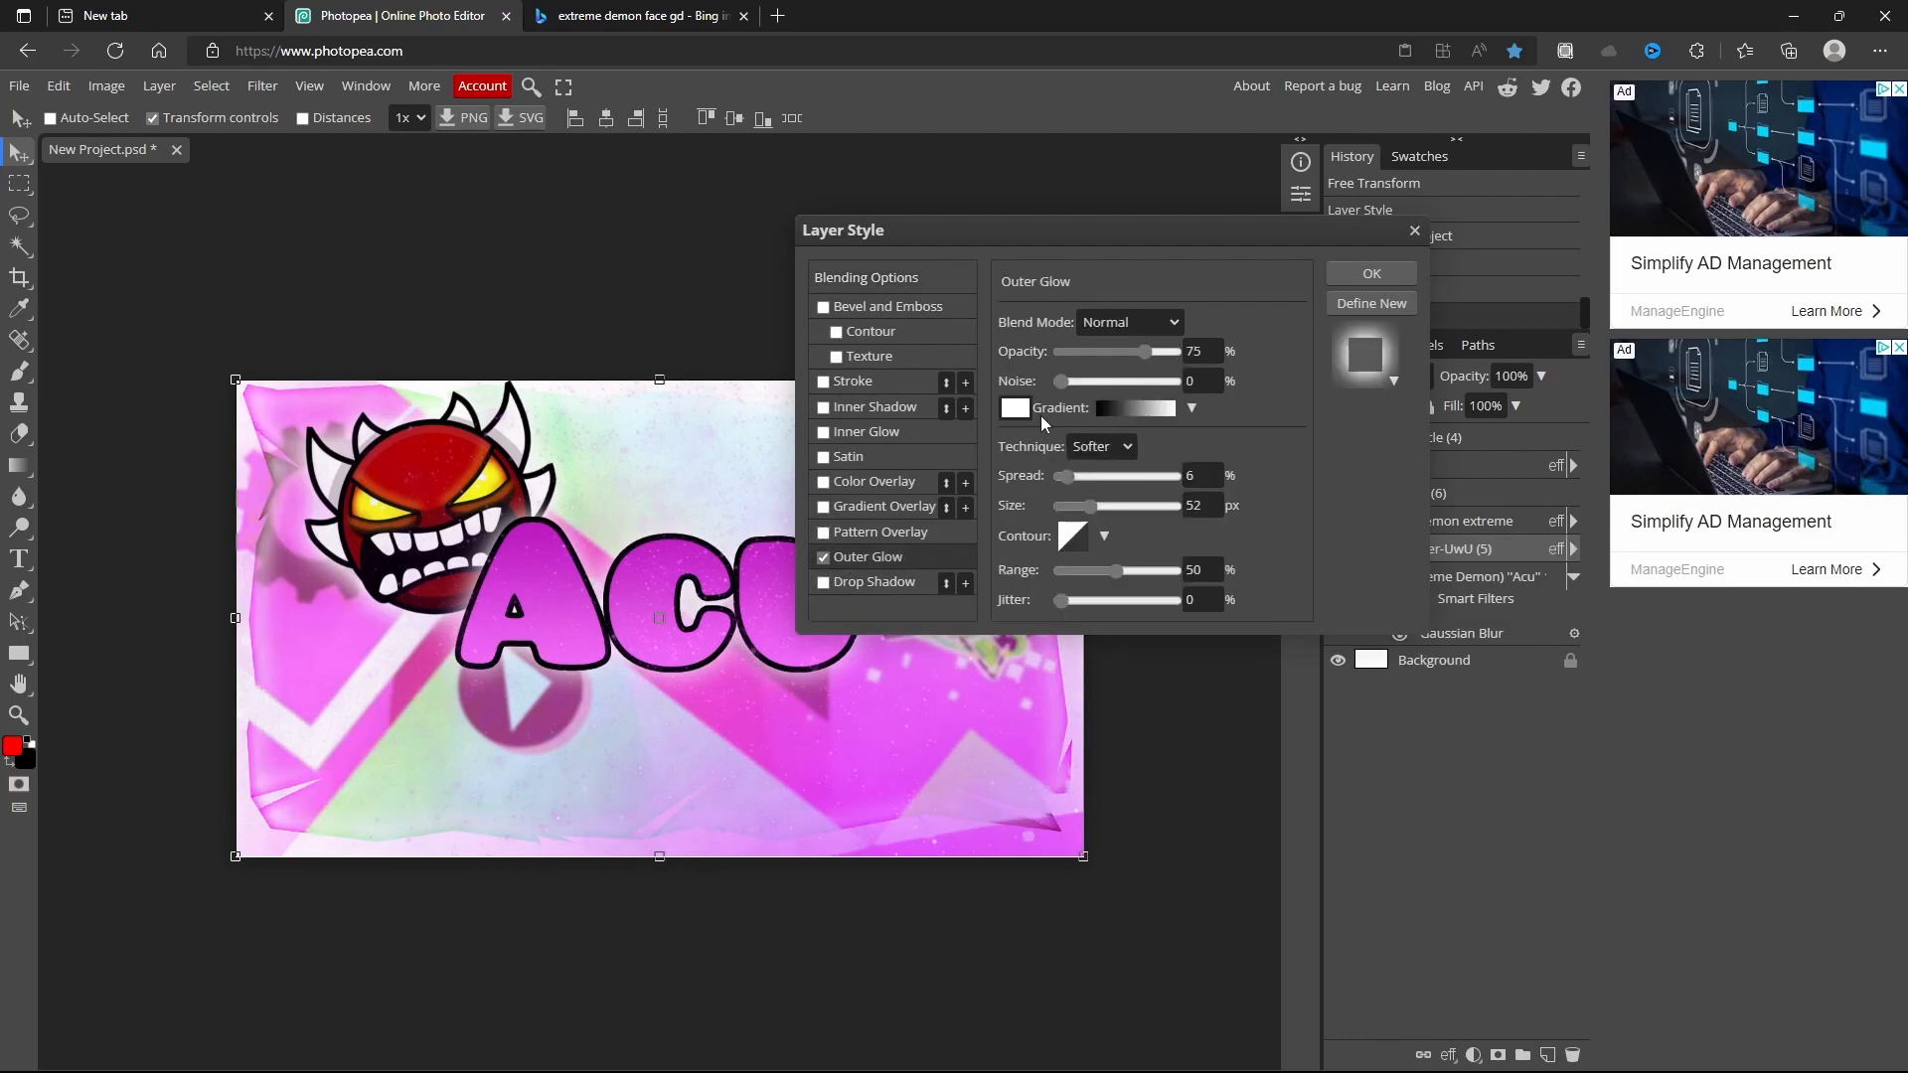
pyautogui.click(1018, 410)
pyautogui.click(559, 479)
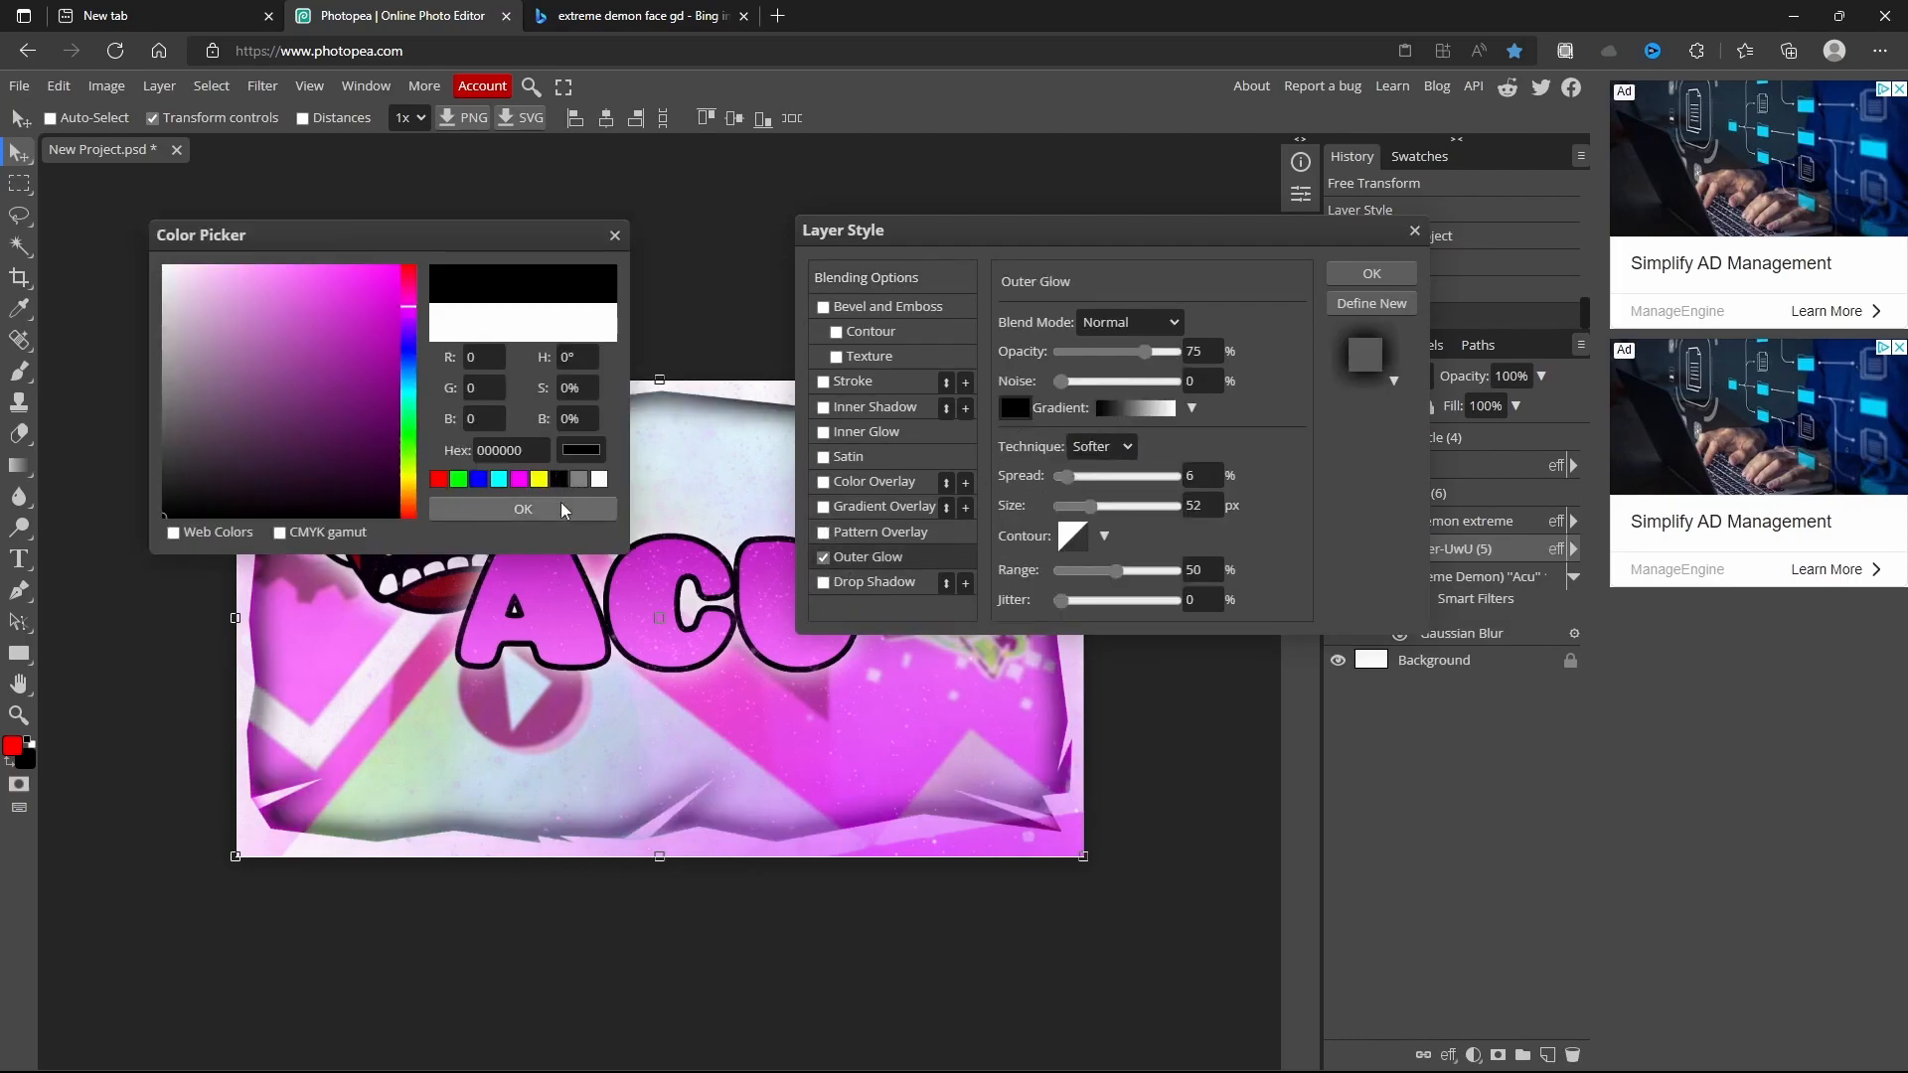
pyautogui.click(608, 511)
pyautogui.click(1369, 277)
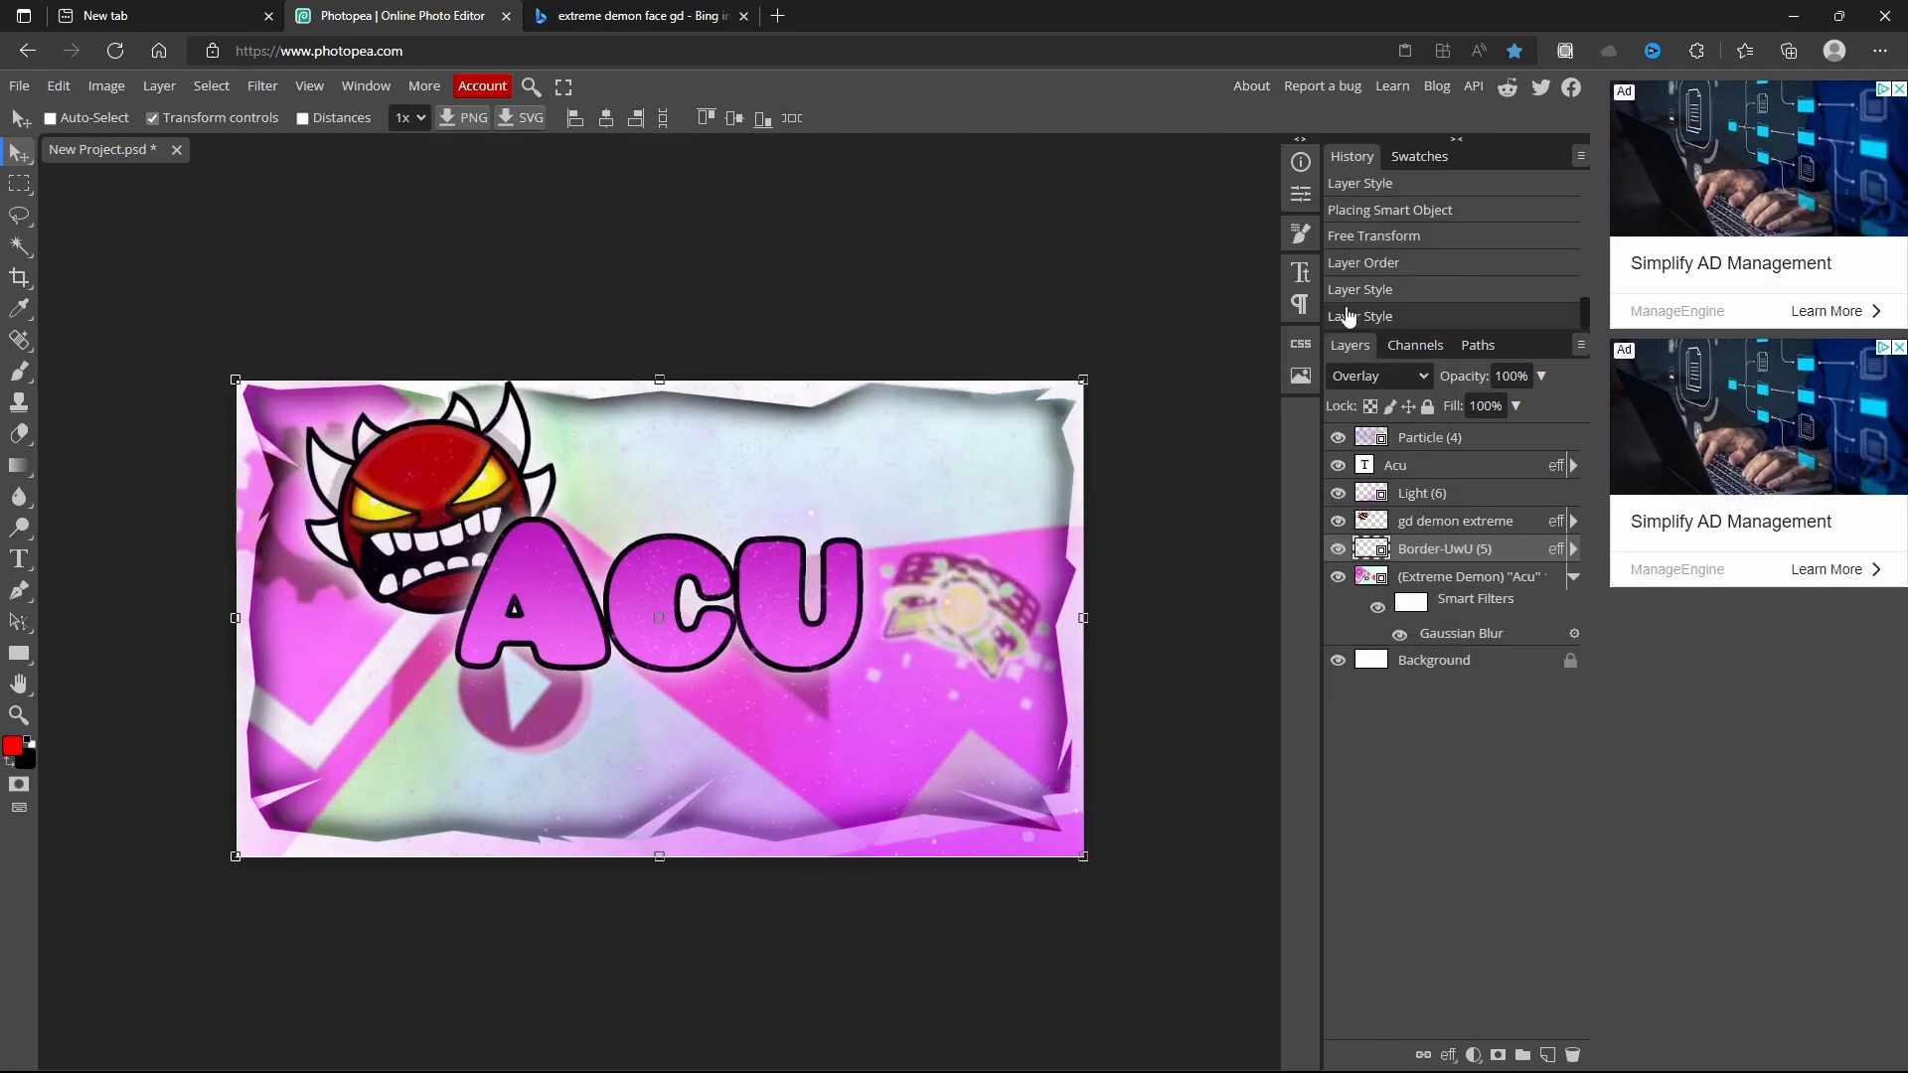
# - Move the gd demon extreme face slightly down and to the right so it tucks further behind the letter A
pyautogui.click(1358, 666)
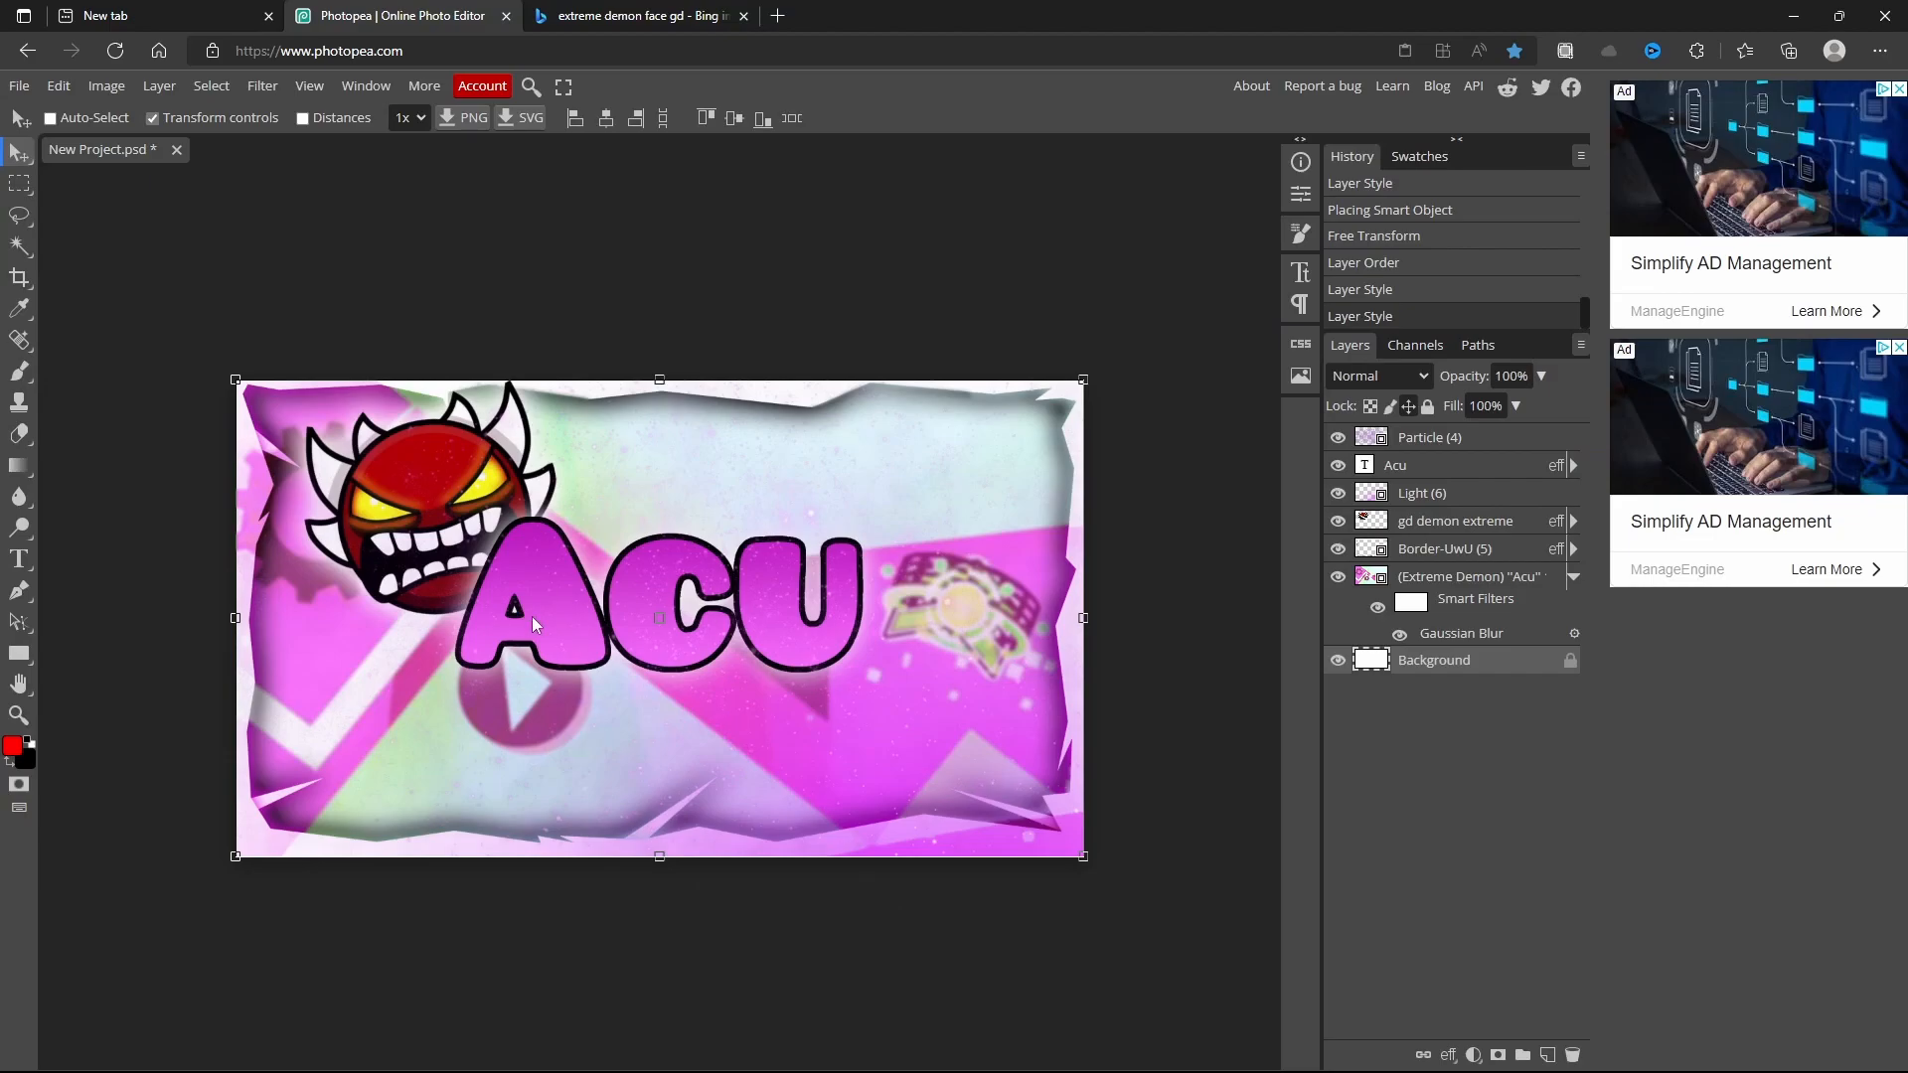
pyautogui.click(1427, 517)
pyautogui.moveTo(482, 504); pyautogui.dragTo(526, 525)
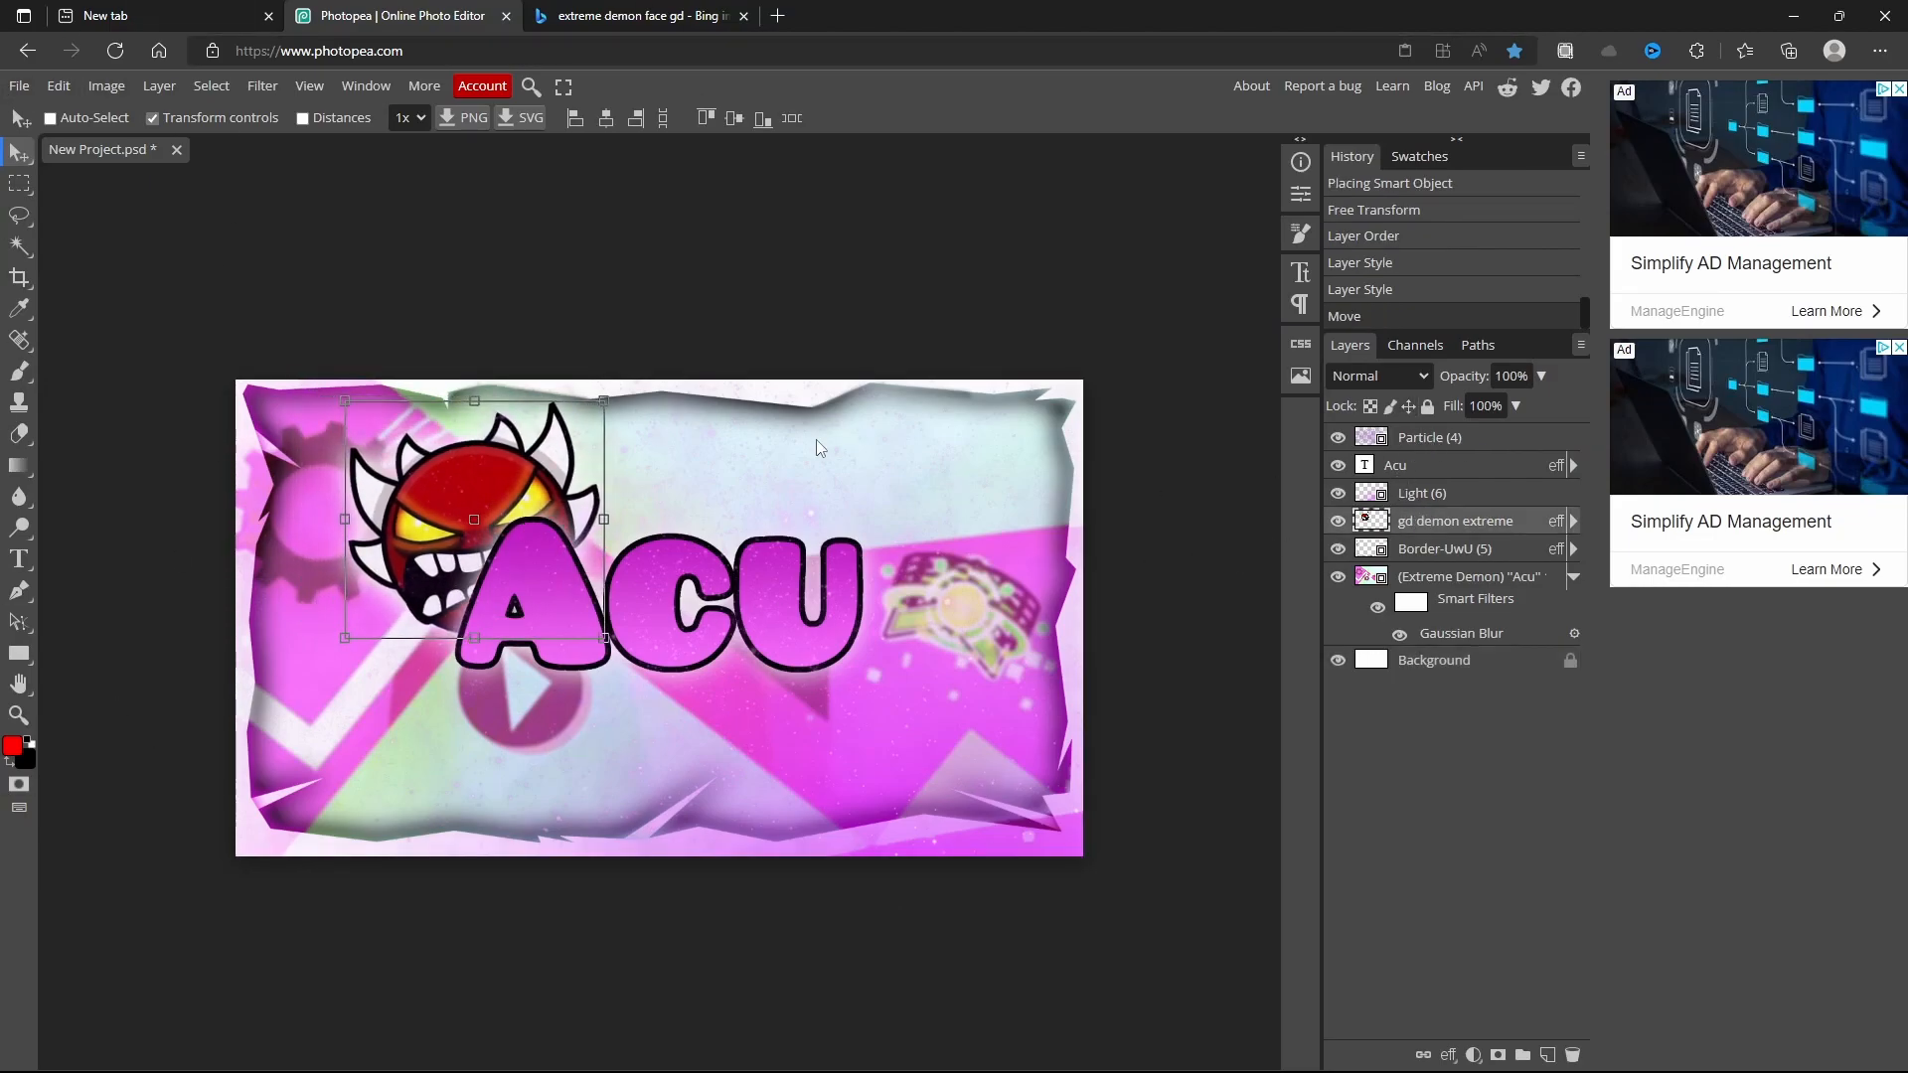
# - Shrink the browser window, switch to File Explorer and go back to the Mad Thumbnail Pack folder
pyautogui.click(1839, 15)
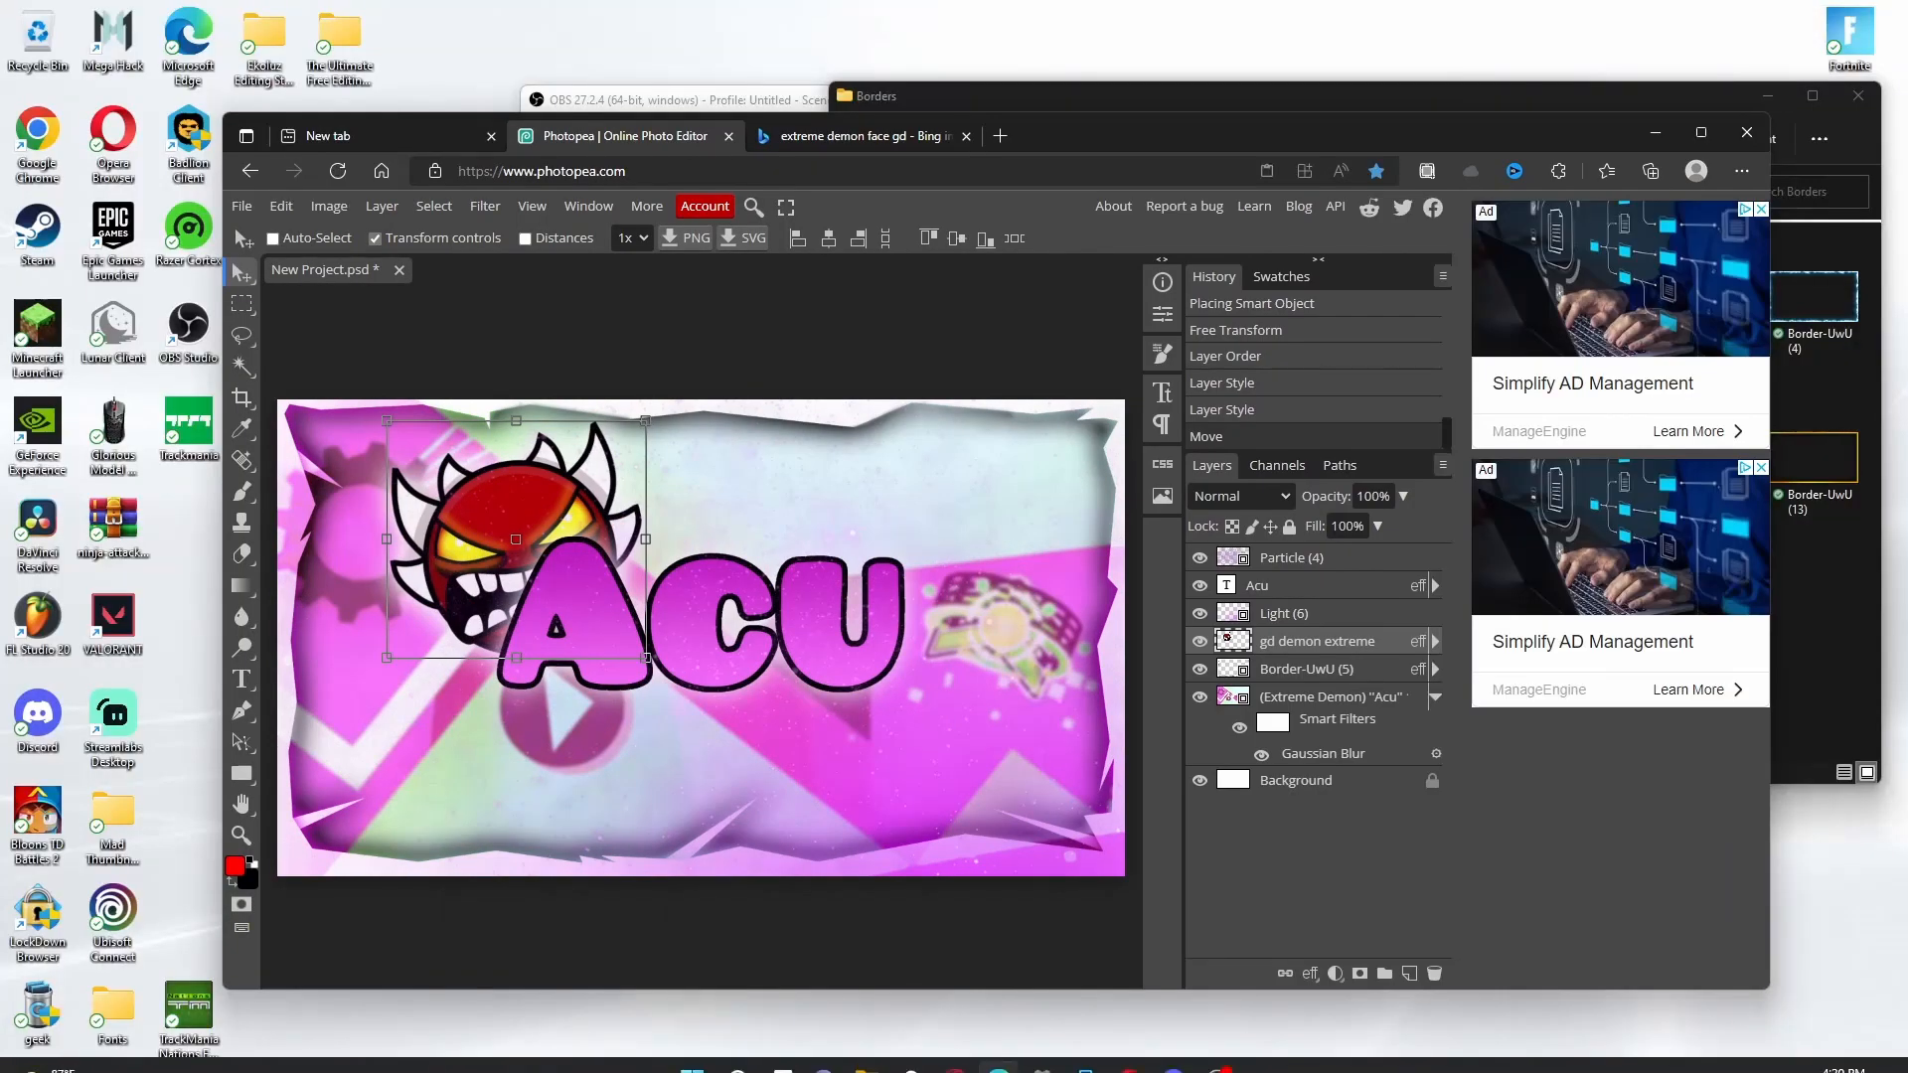
pyautogui.click(868, 1048)
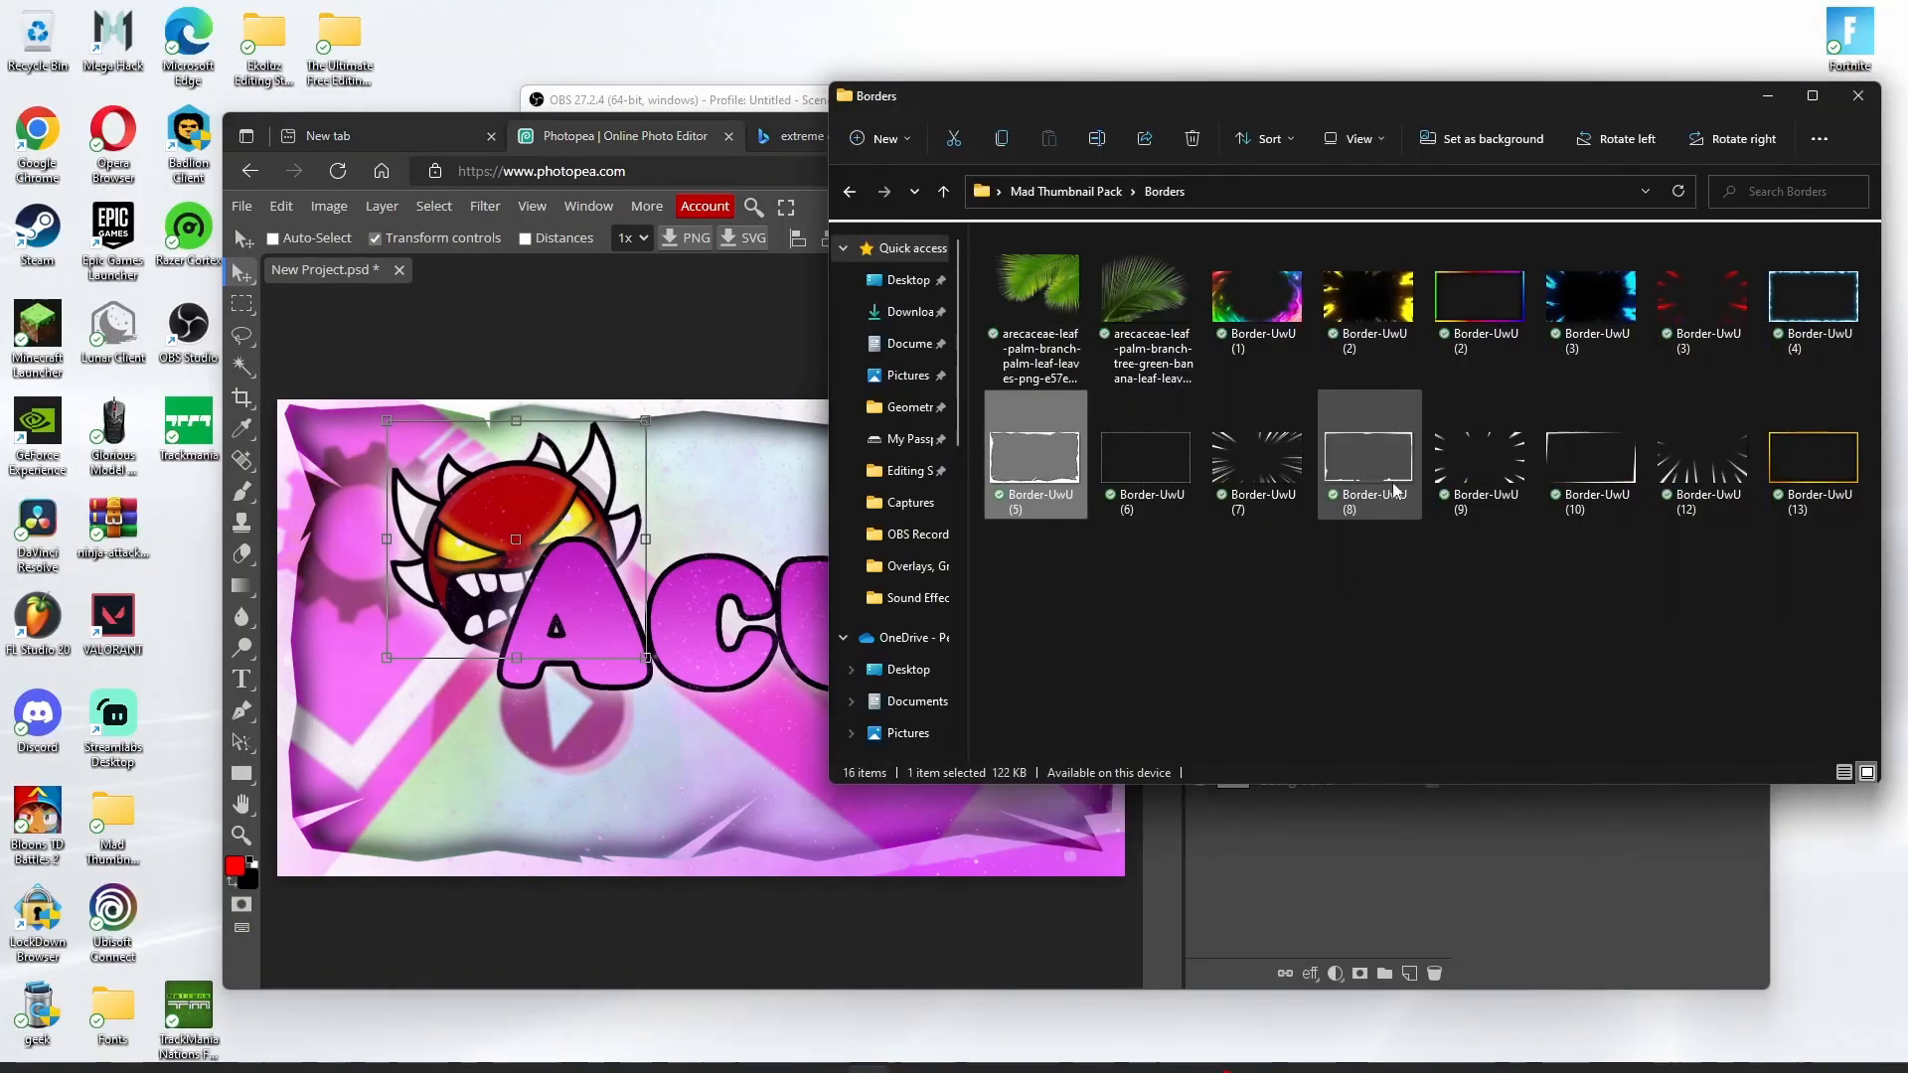
pyautogui.click(850, 191)
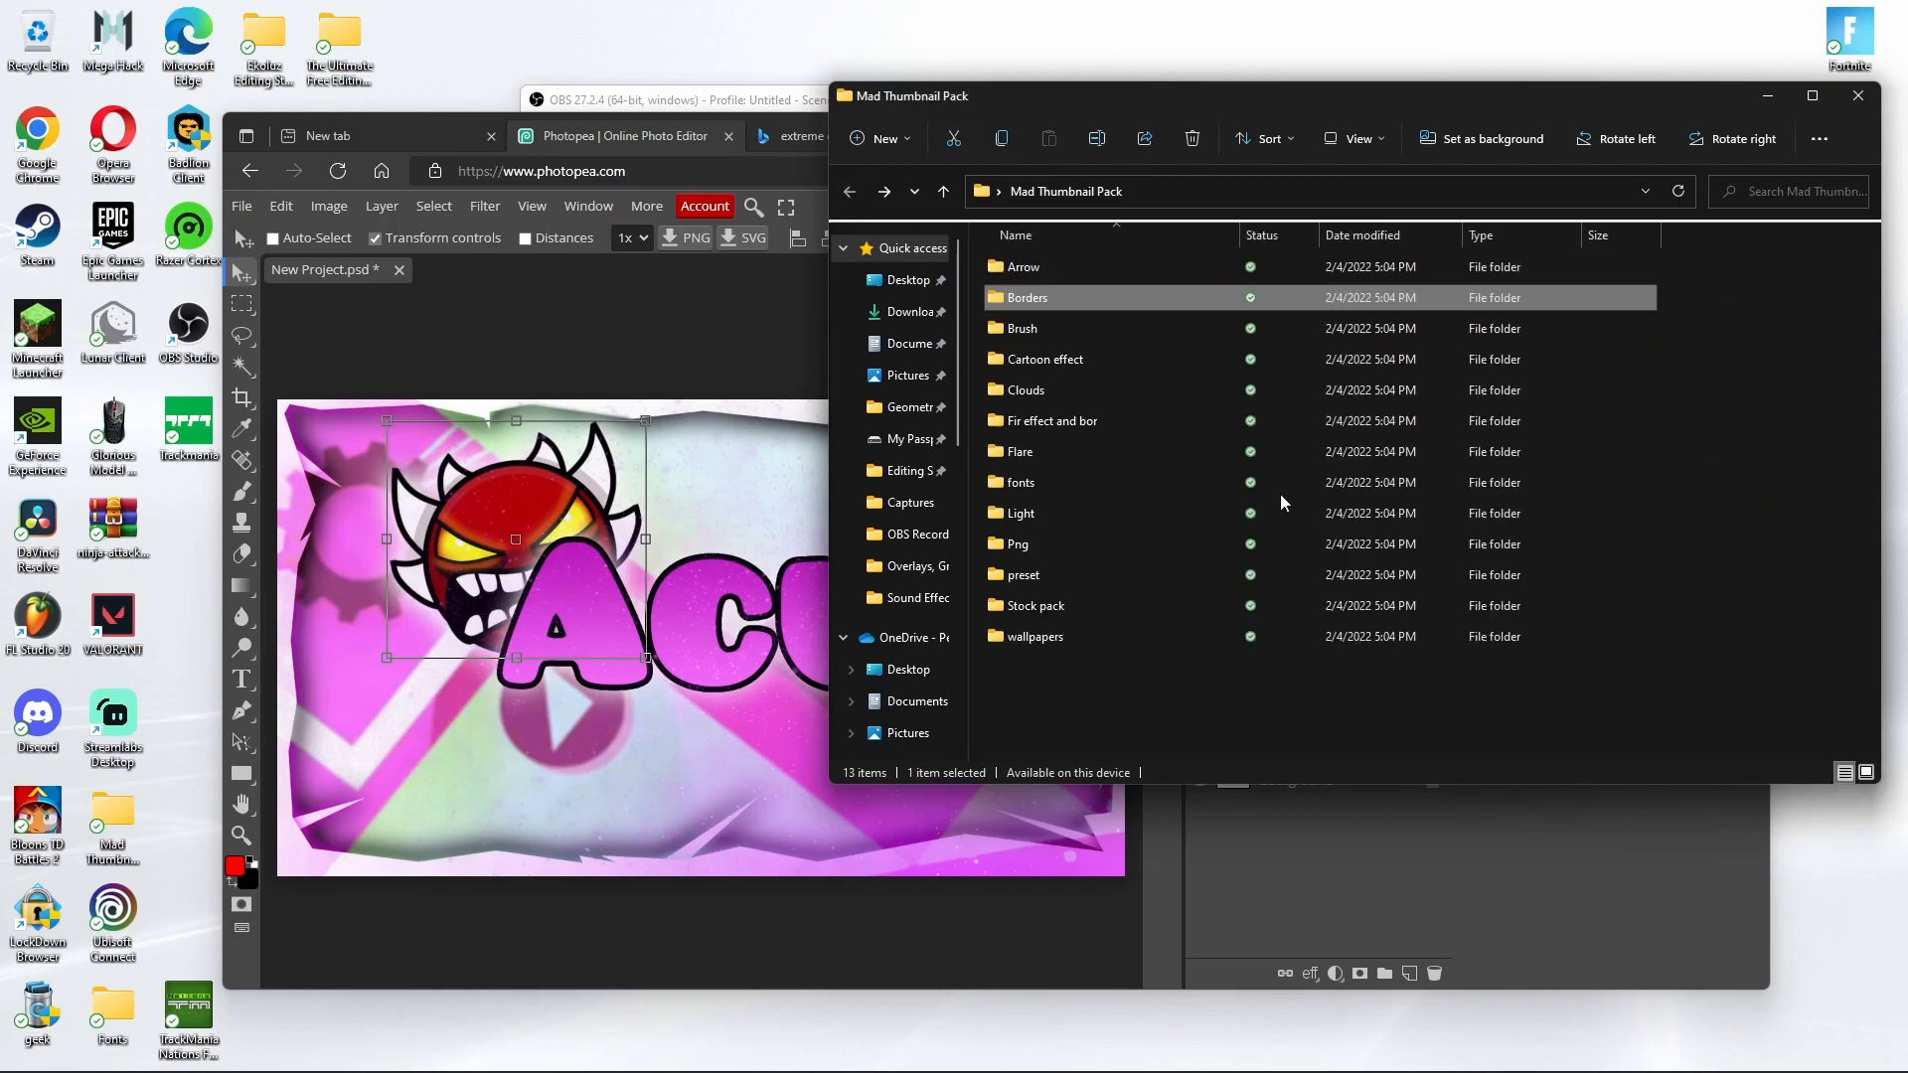